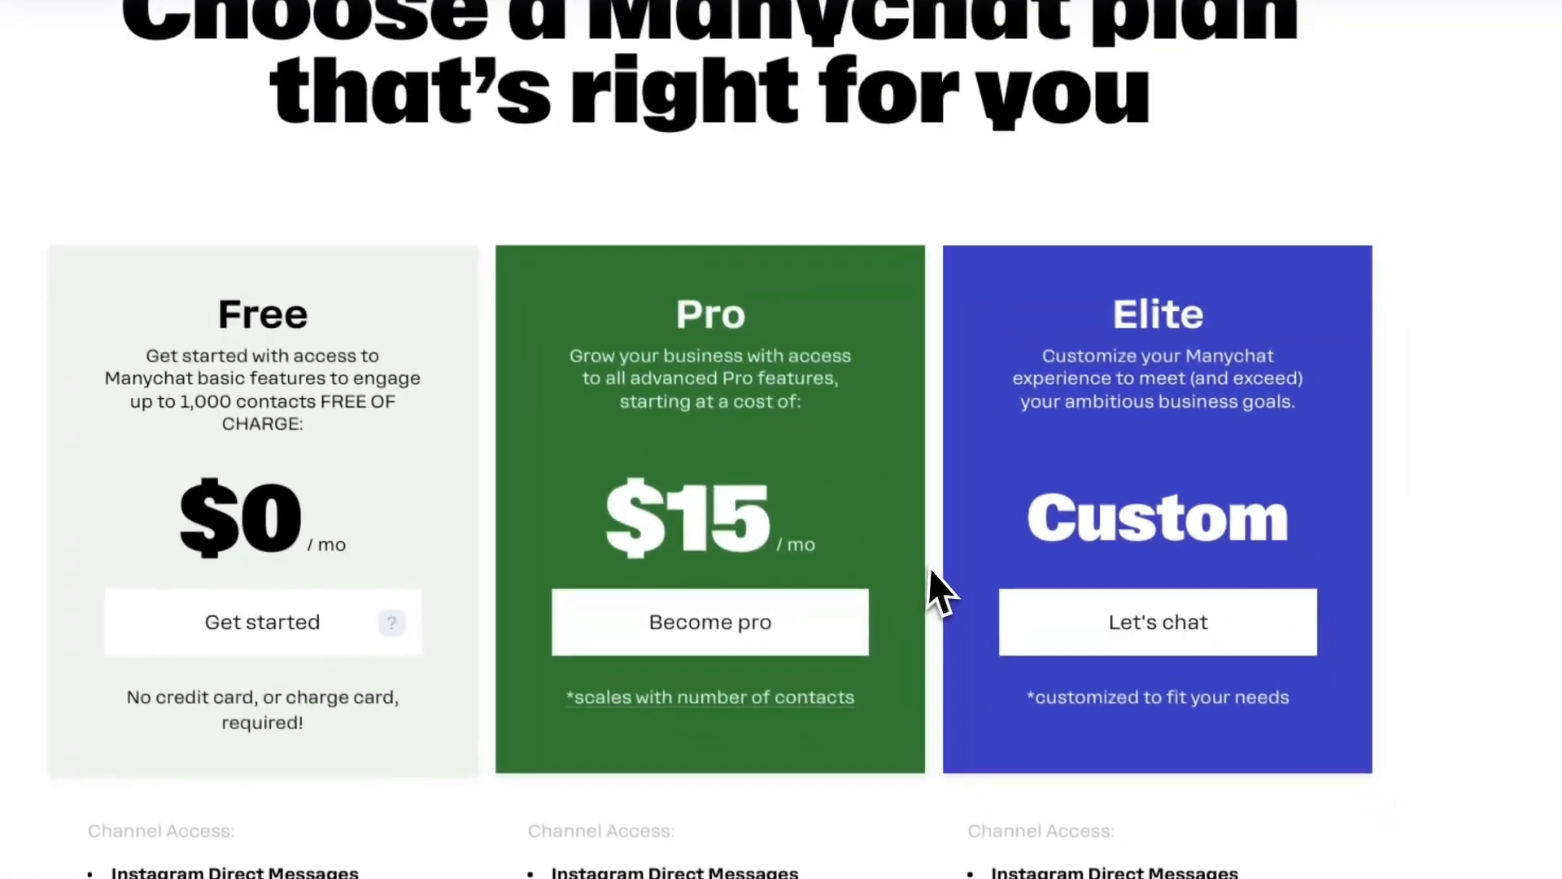
Compare the channel access and key features of the Free, Pro and Elite pricing plans
scroll(879, 562, down, 3)
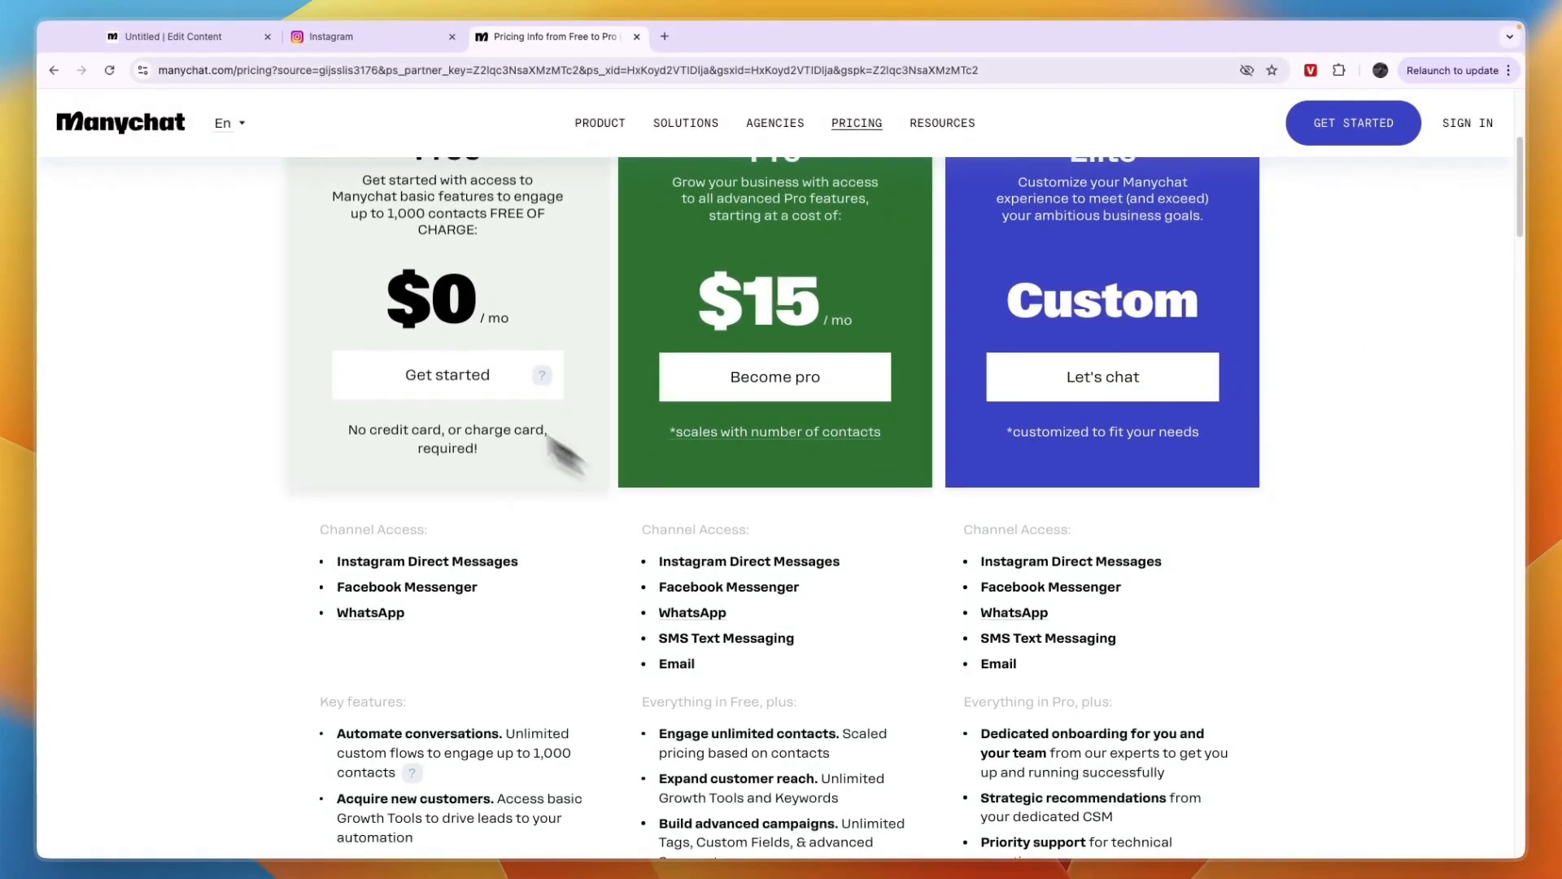
scroll(374, 321, up, 1)
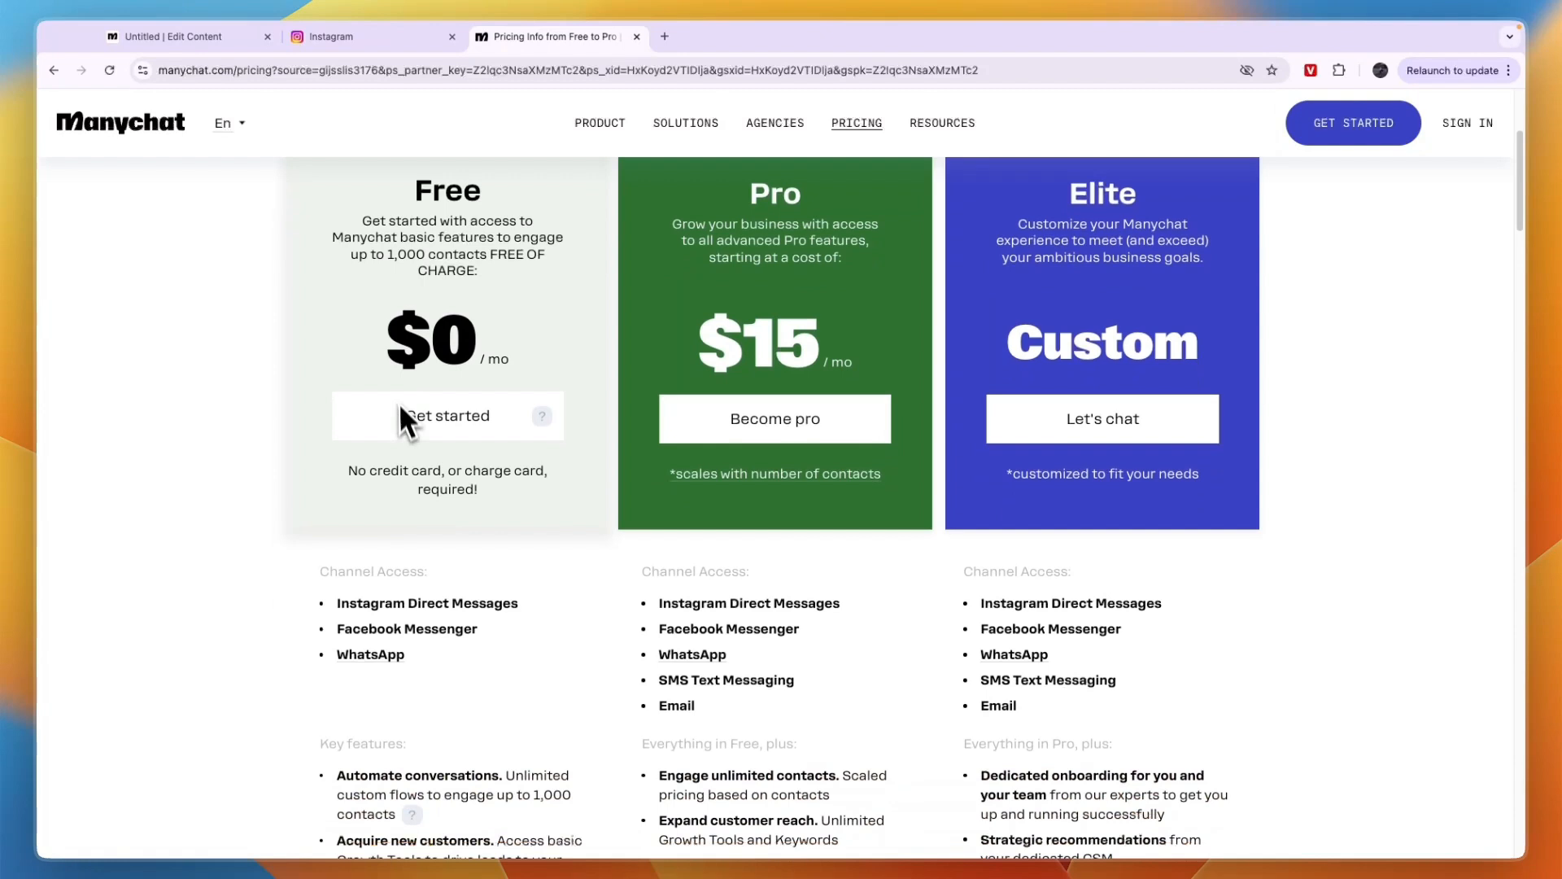
scroll(399, 402, down, 1)
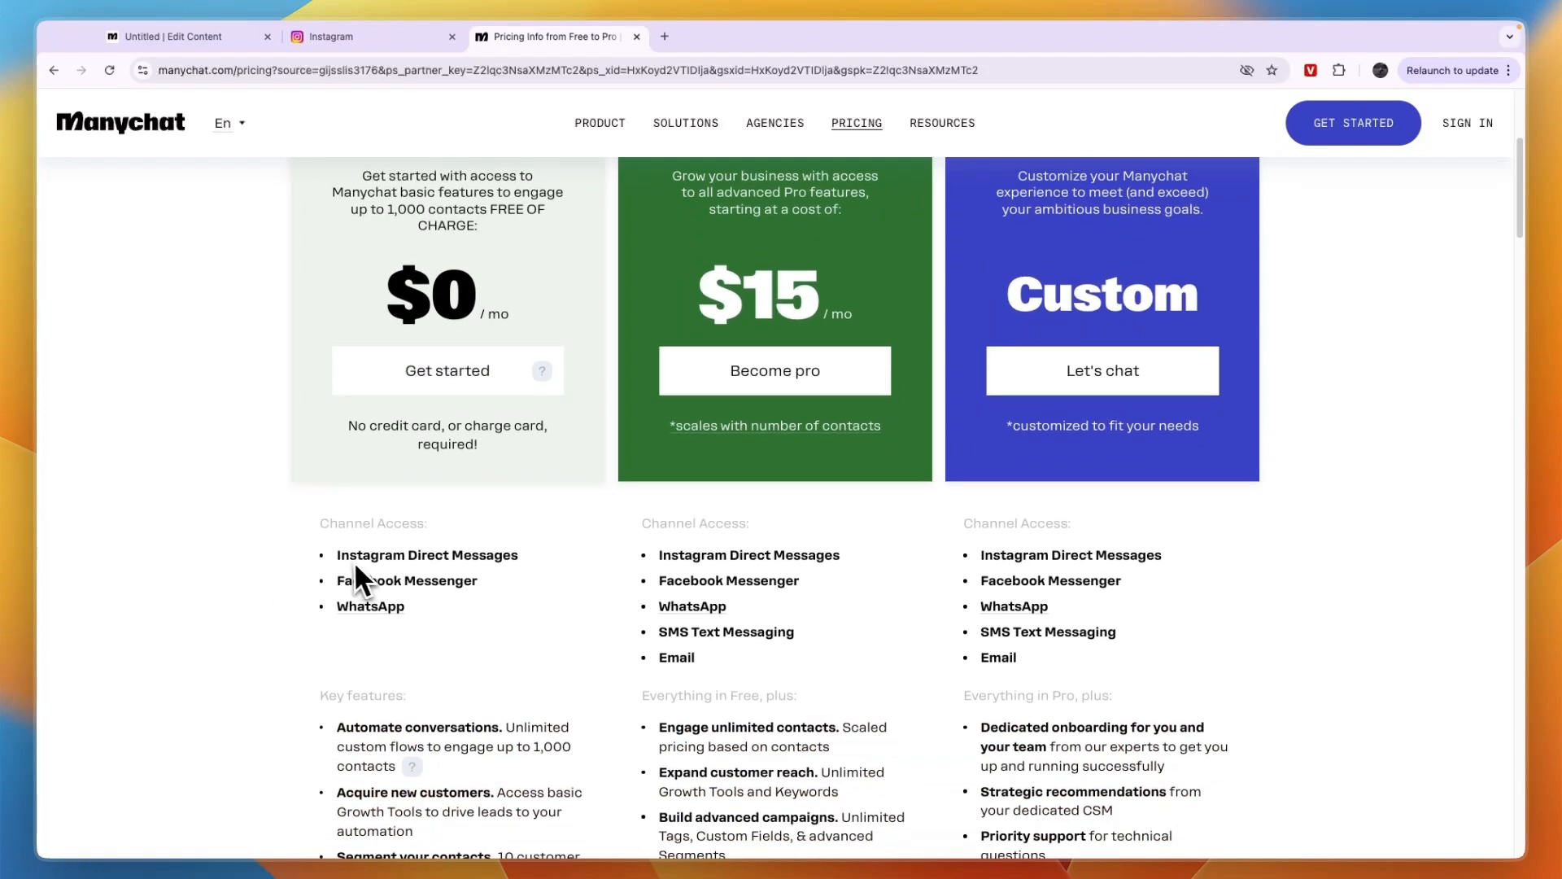
drag(328, 559, 519, 550)
scroll(520, 558, down, 1)
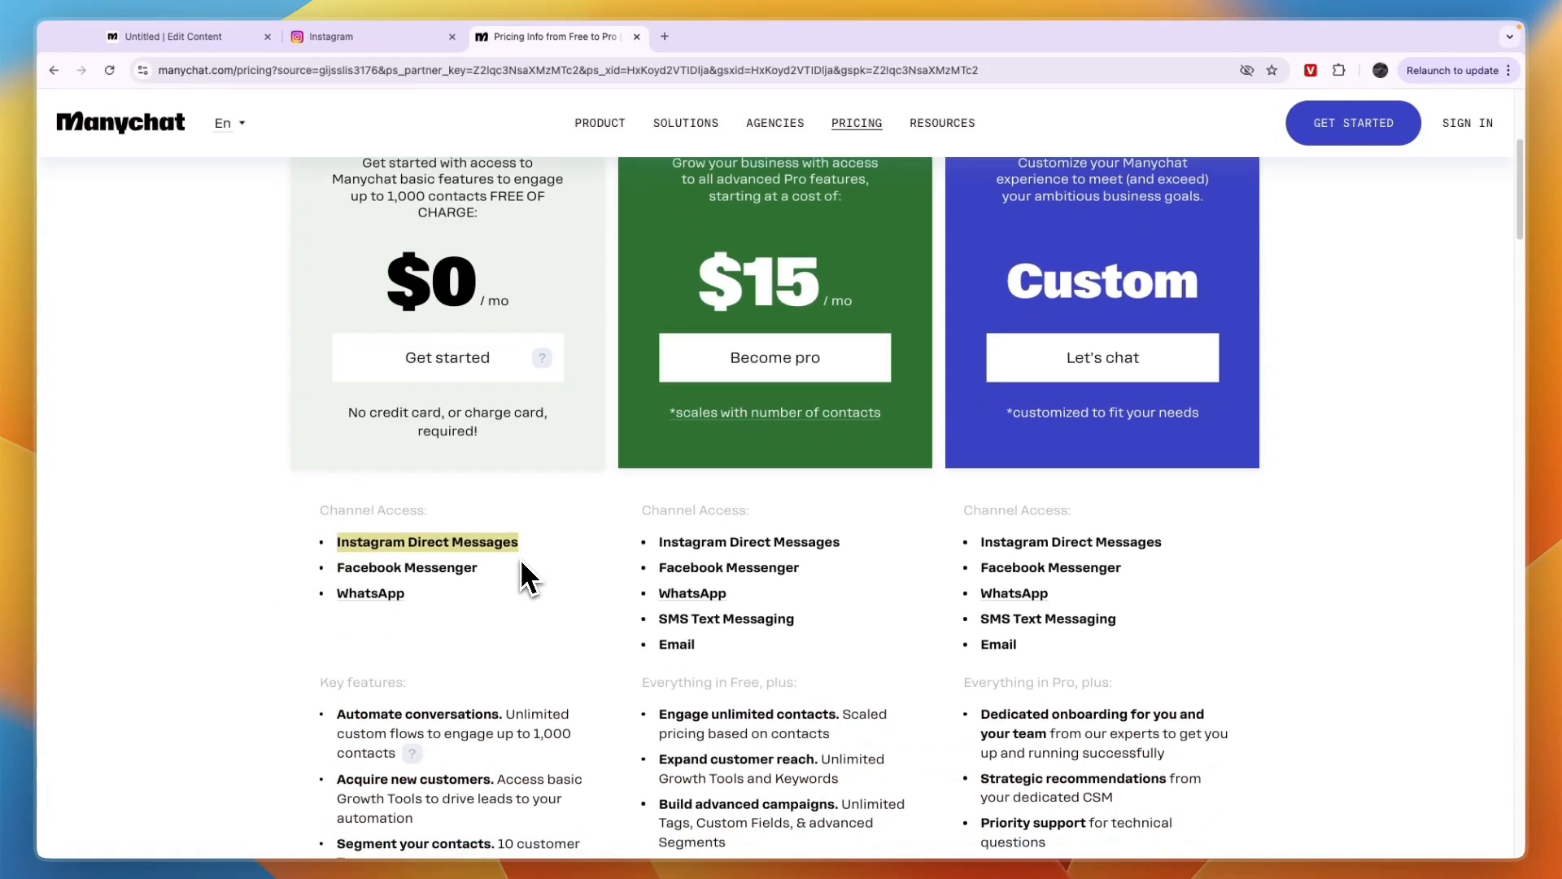
scroll(453, 667, down, 1)
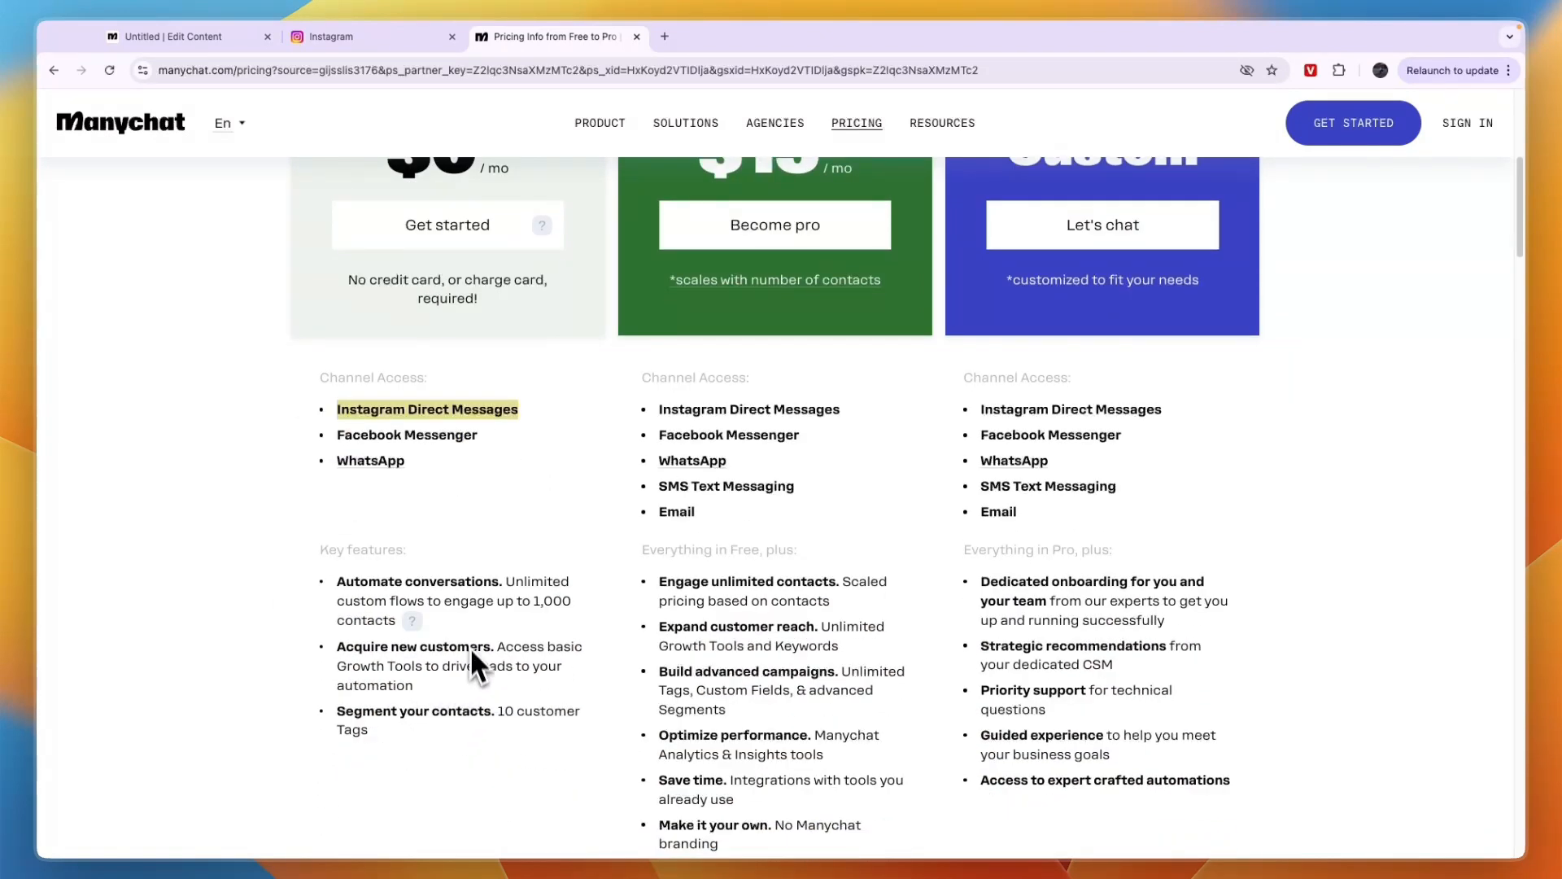
click(537, 600)
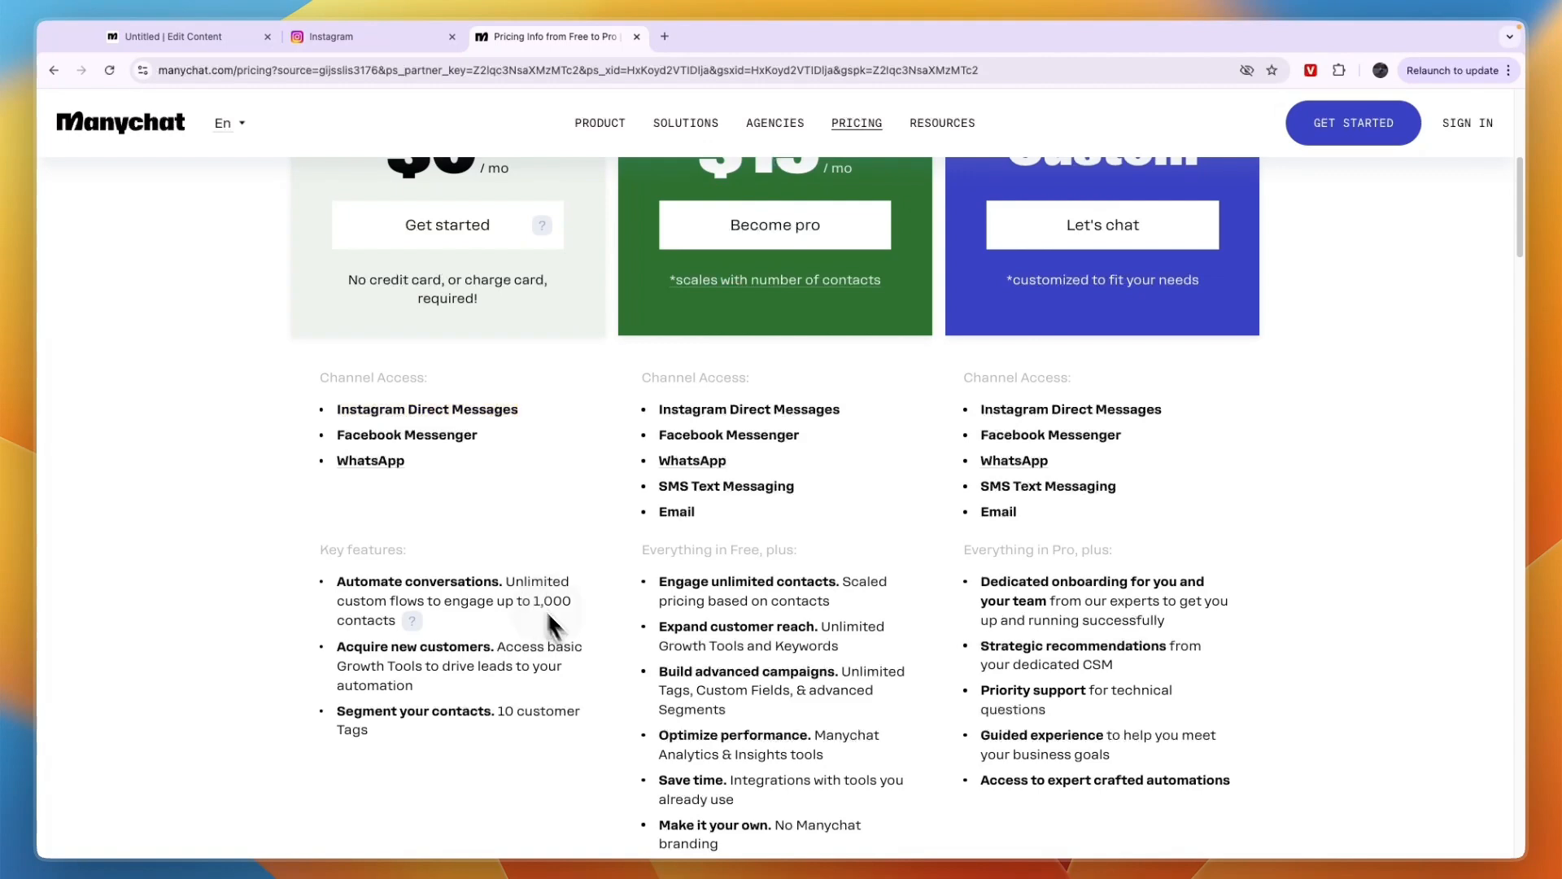
scroll(569, 643, down, 2)
drag(811, 715, 676, 423)
drag(1230, 625, 1017, 464)
scroll(950, 452, up, 3)
scroll(911, 452, down, 1)
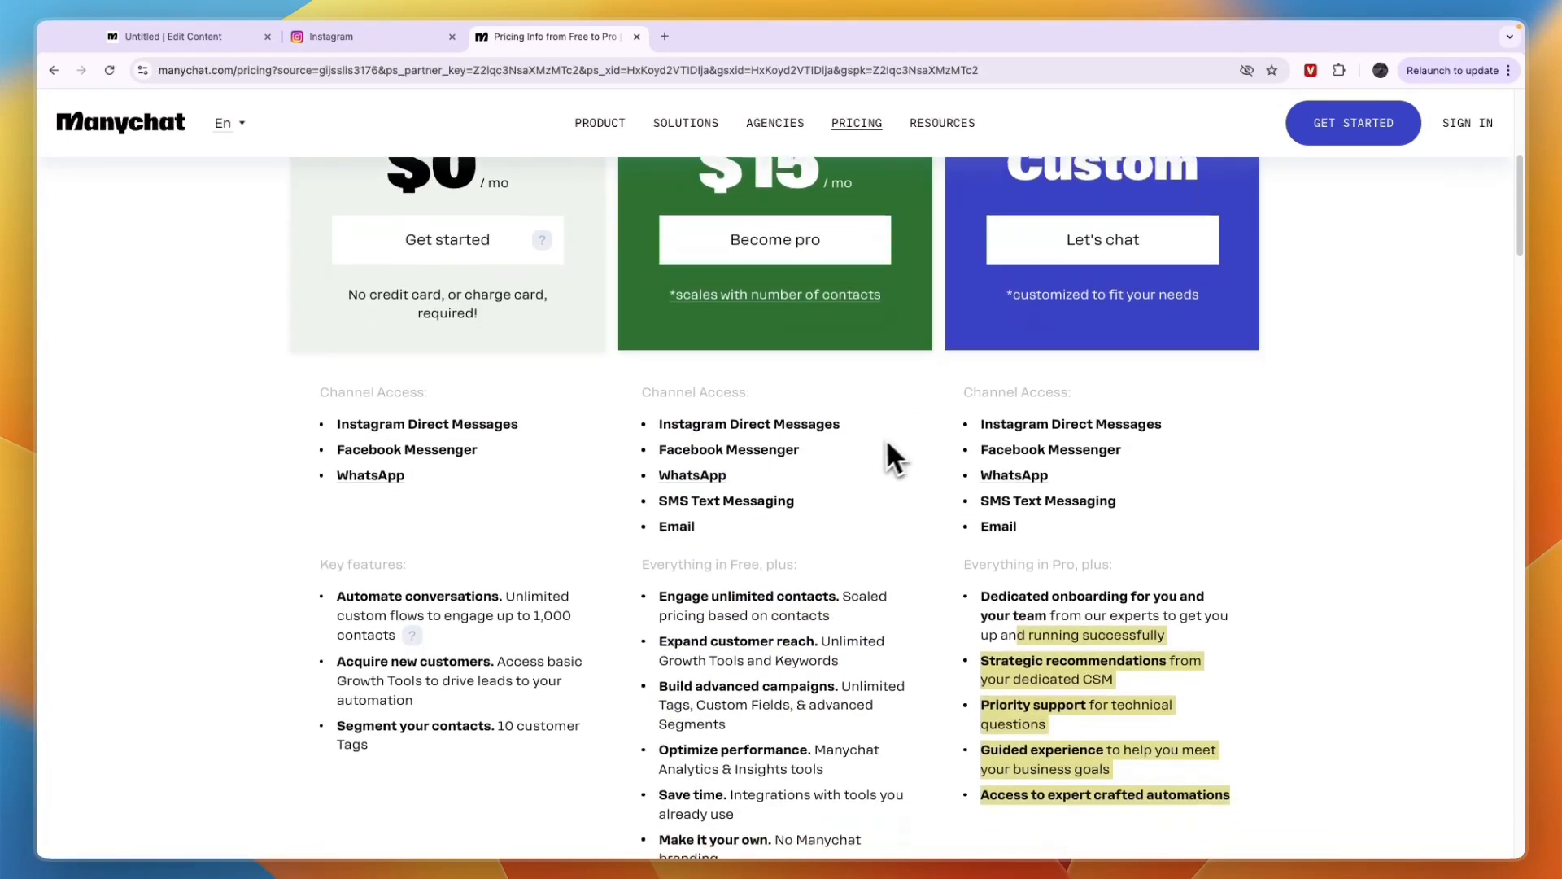
scroll(862, 431, up, 2)
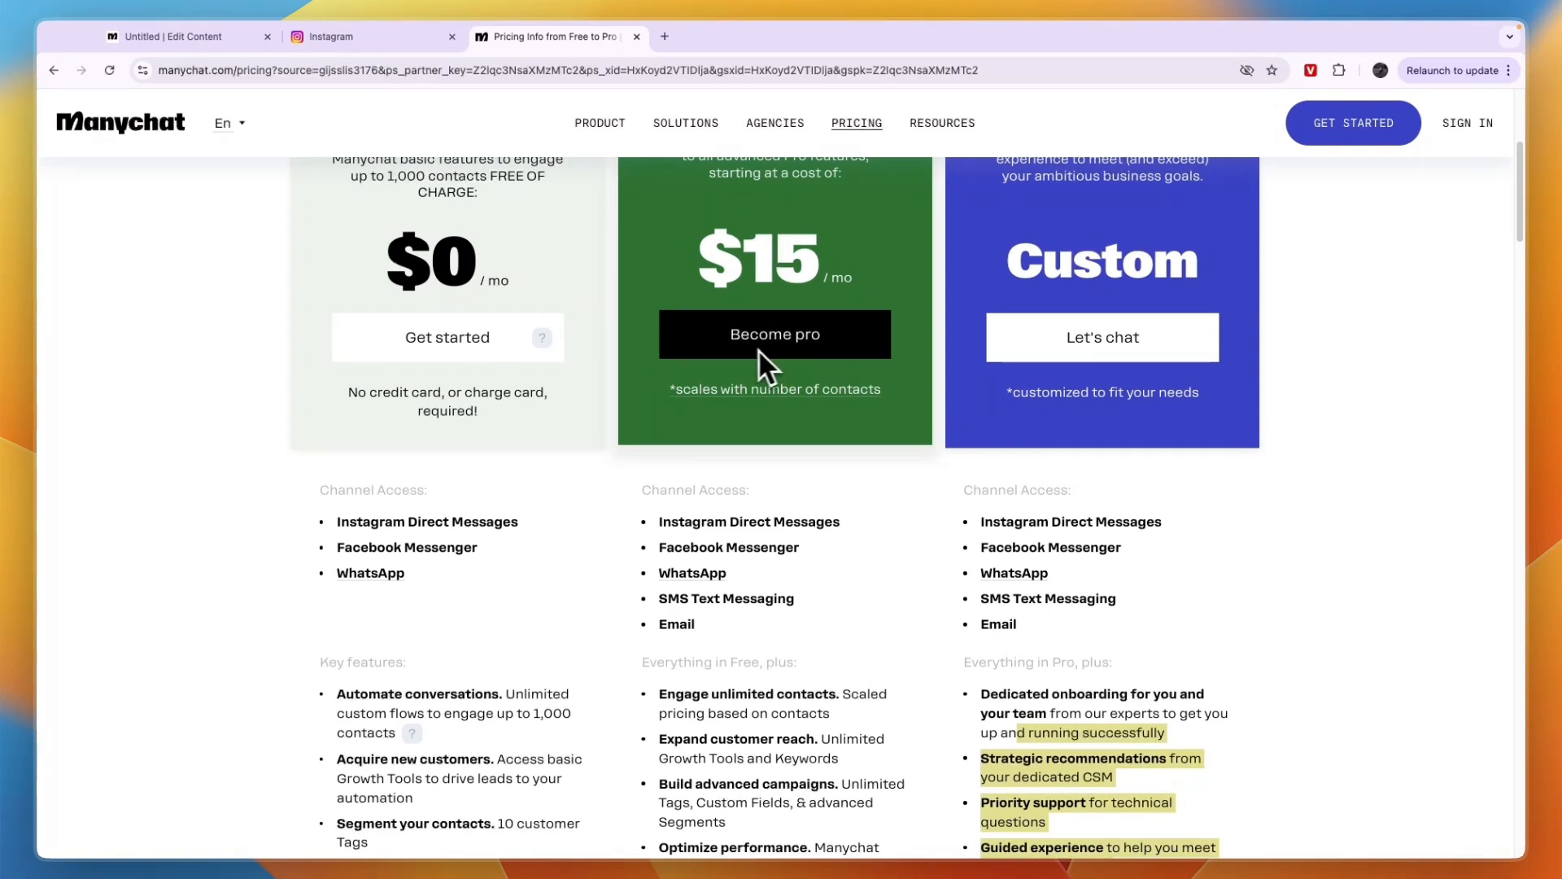
Review the Pro plan's price and get started with the Free plan
scroll(758, 349, up, 2)
drag(732, 250, 833, 280)
click(824, 295)
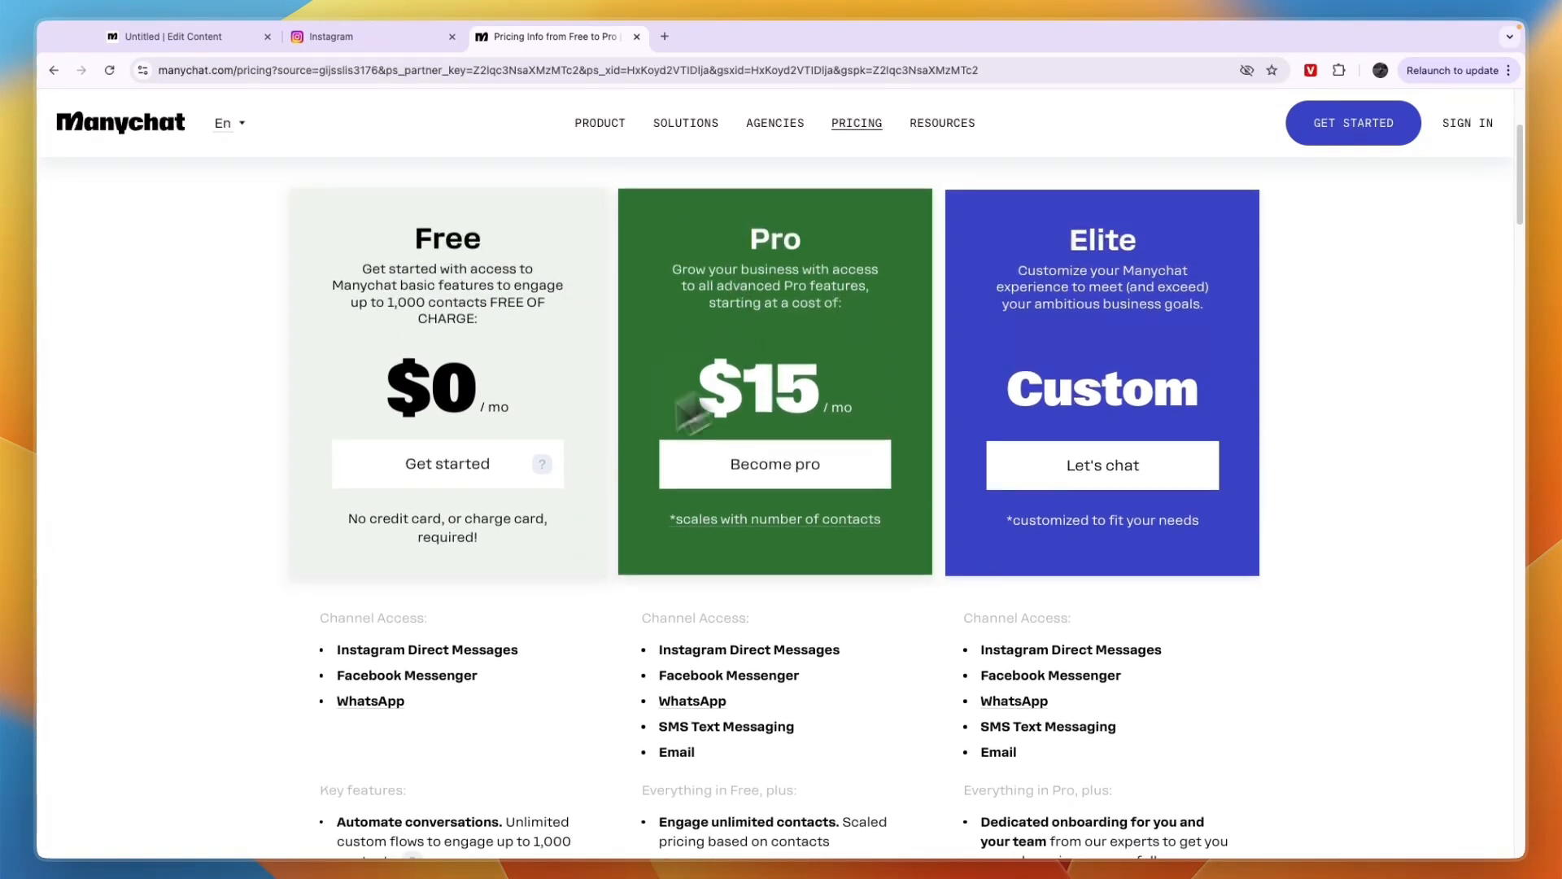
click(431, 470)
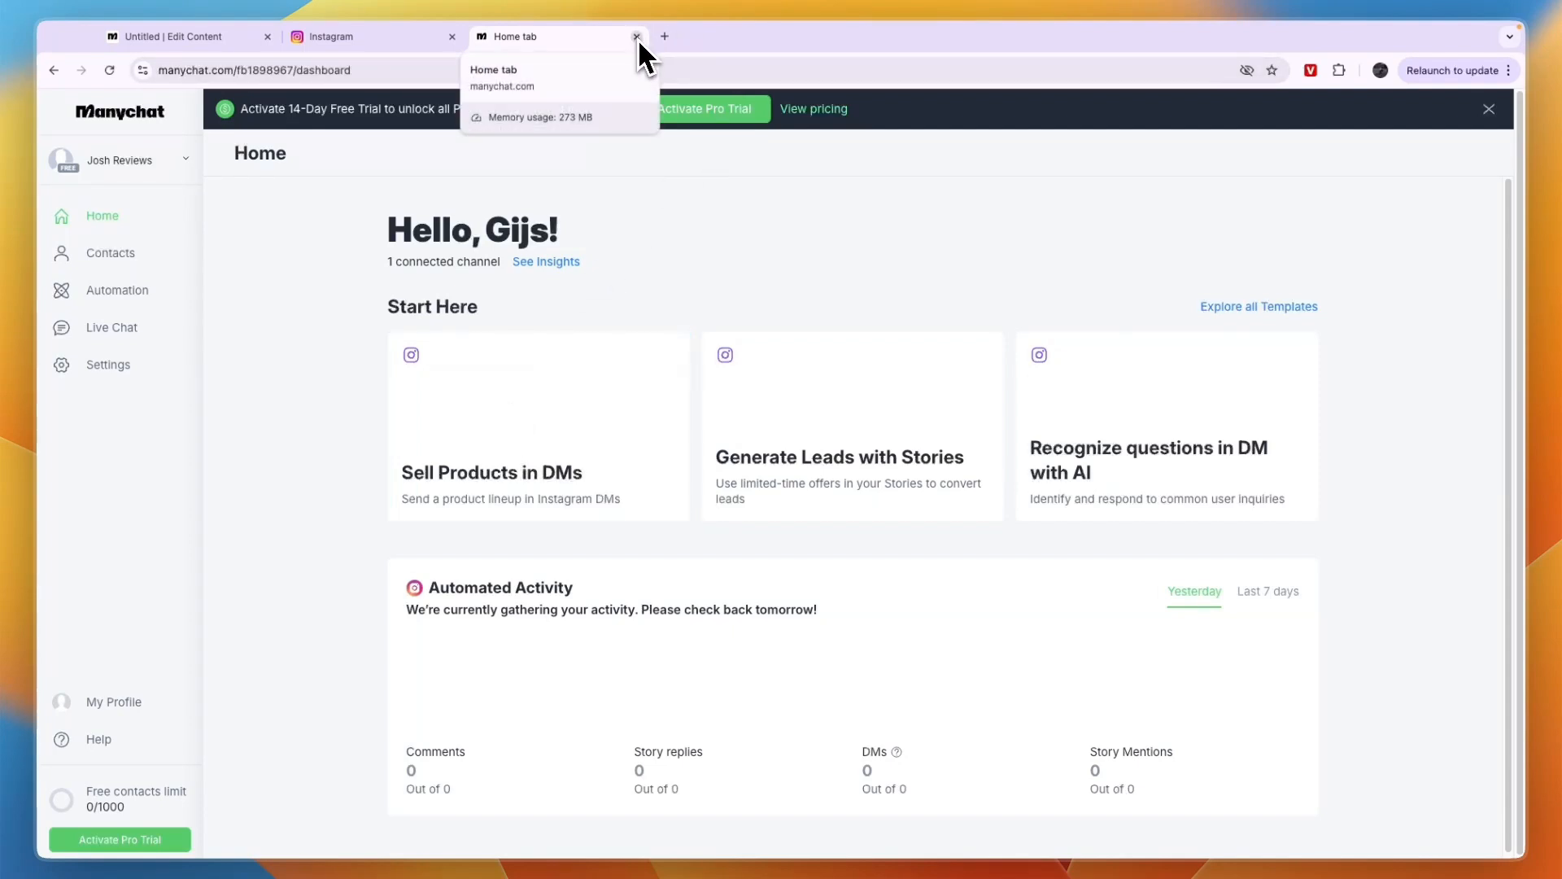
Switch to Instagram and open the professional account settings from the account's profile
click(355, 38)
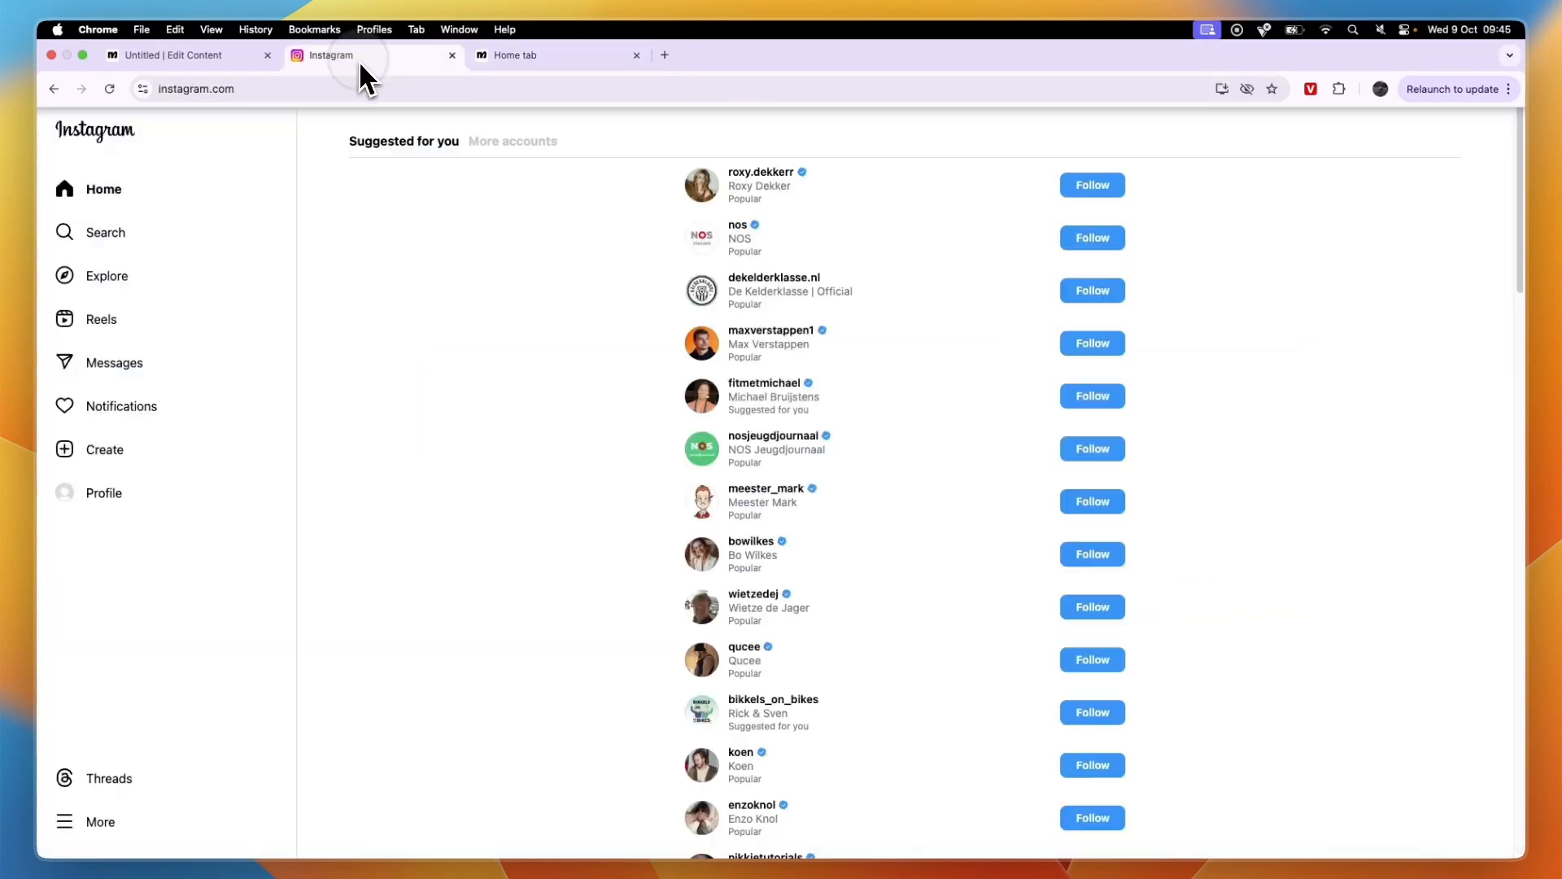
click(84, 503)
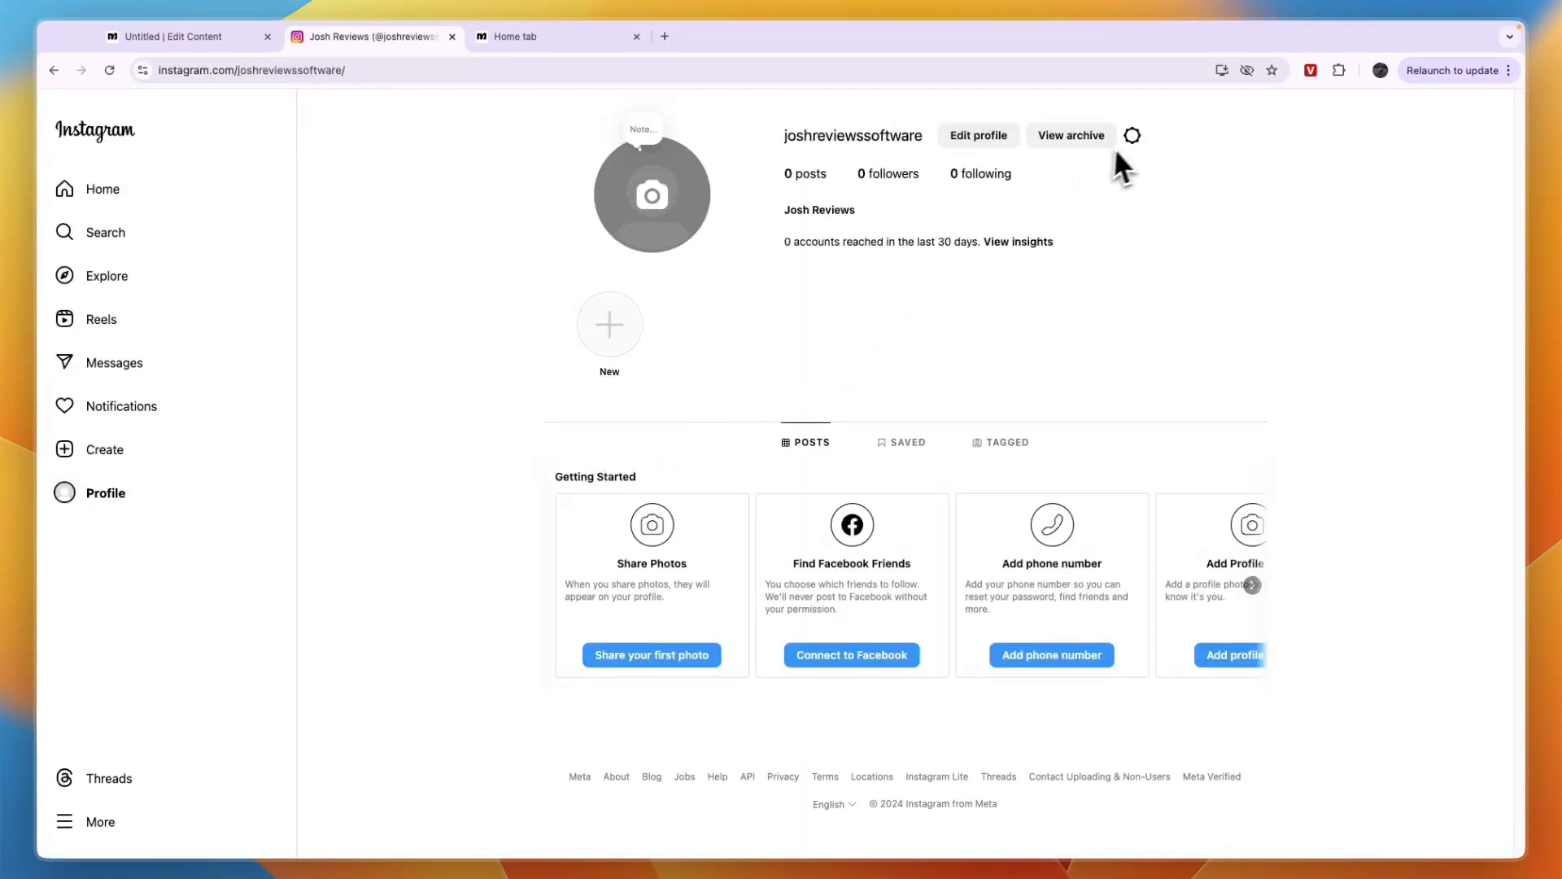
click(1132, 136)
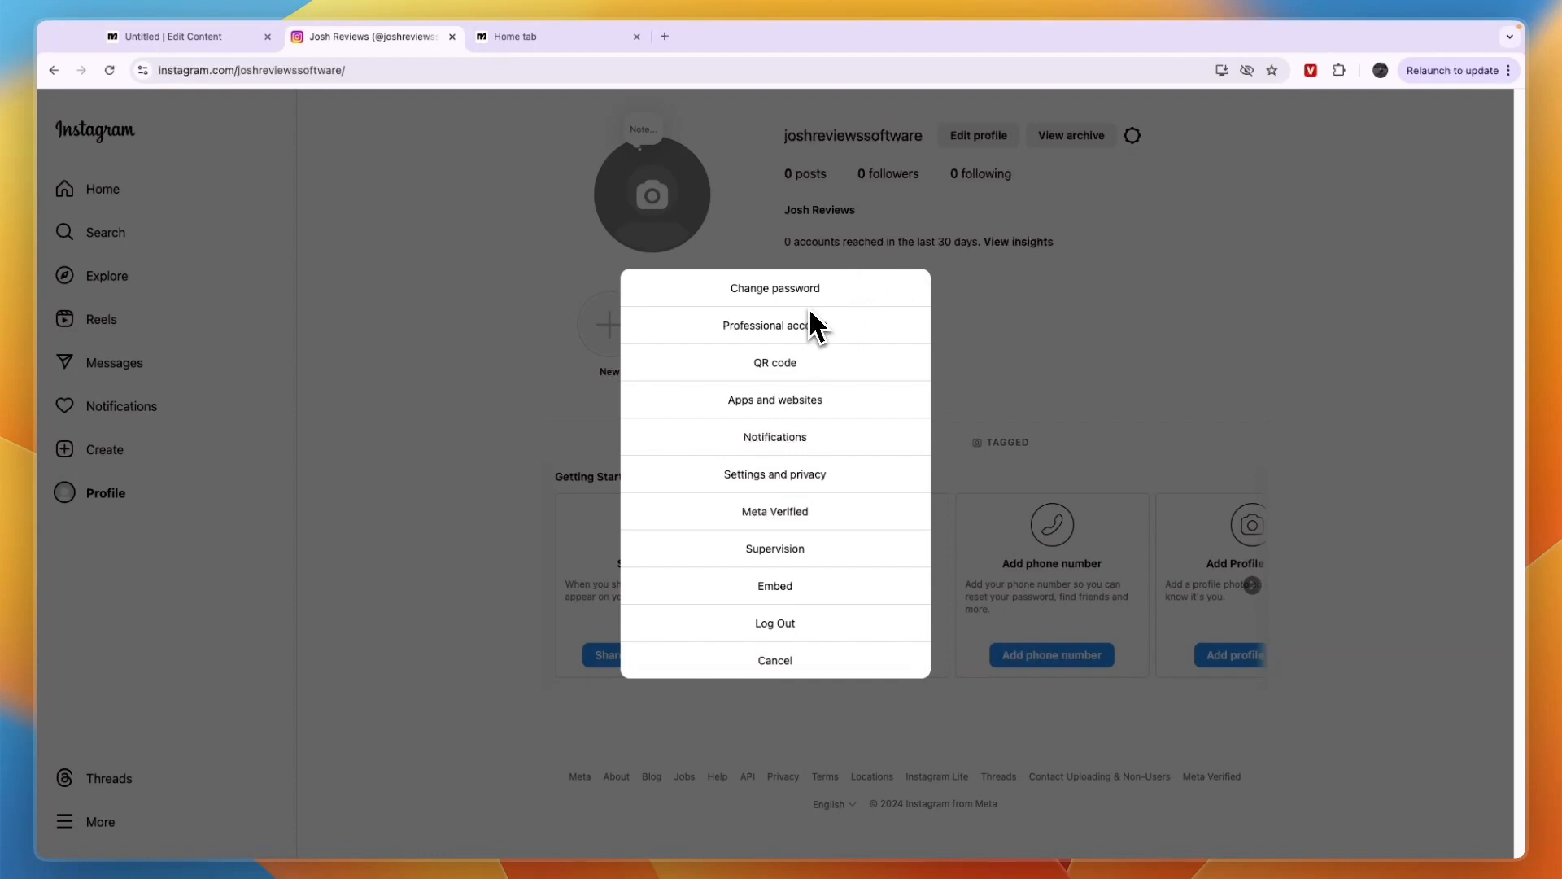
click(987, 245)
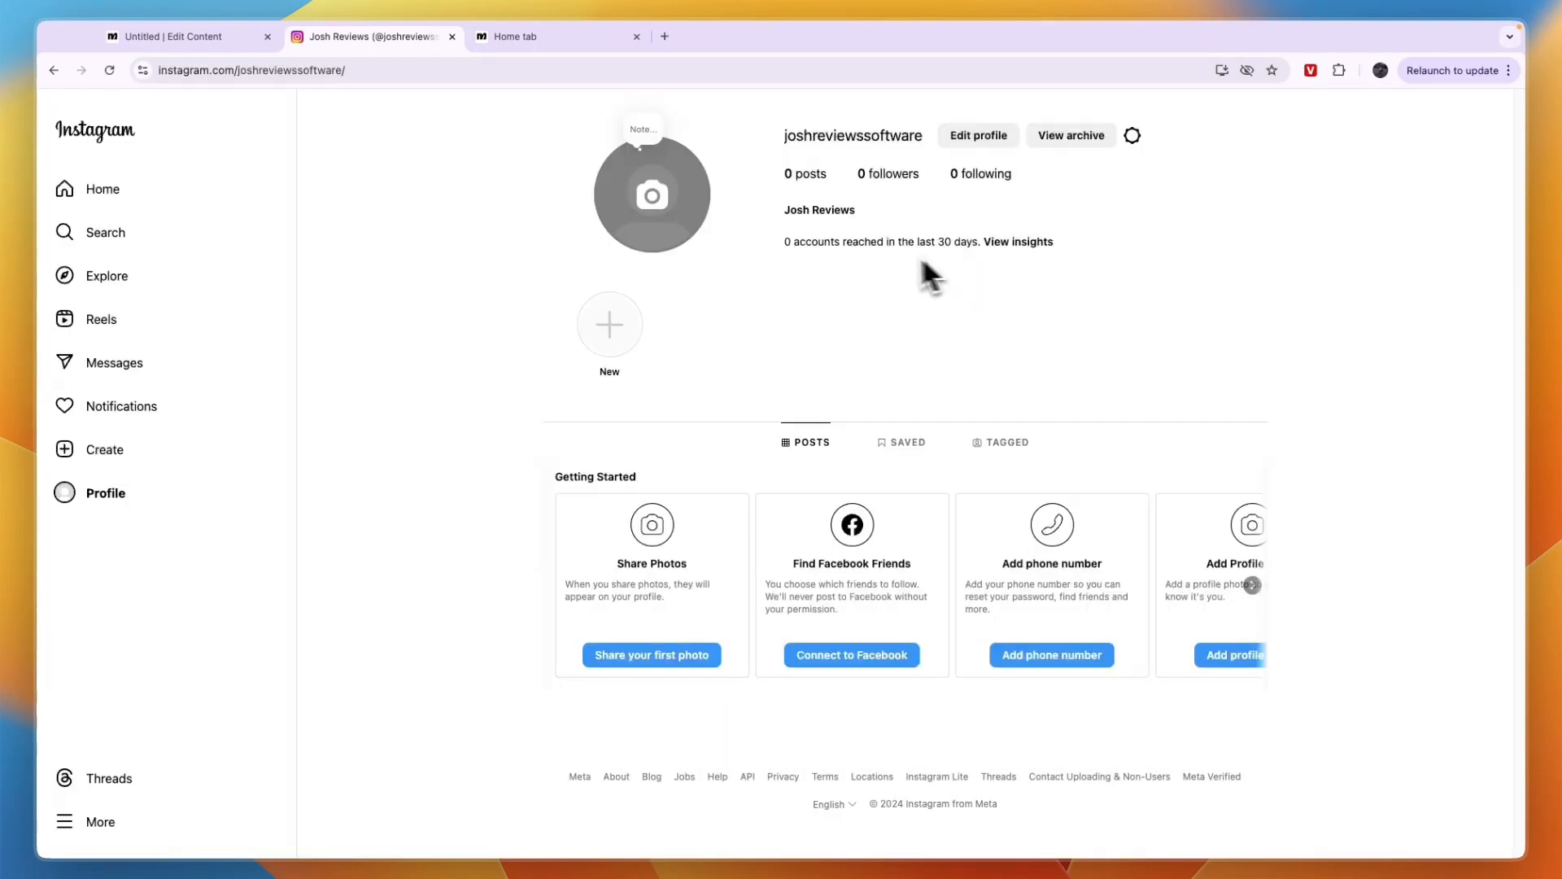
click(1132, 135)
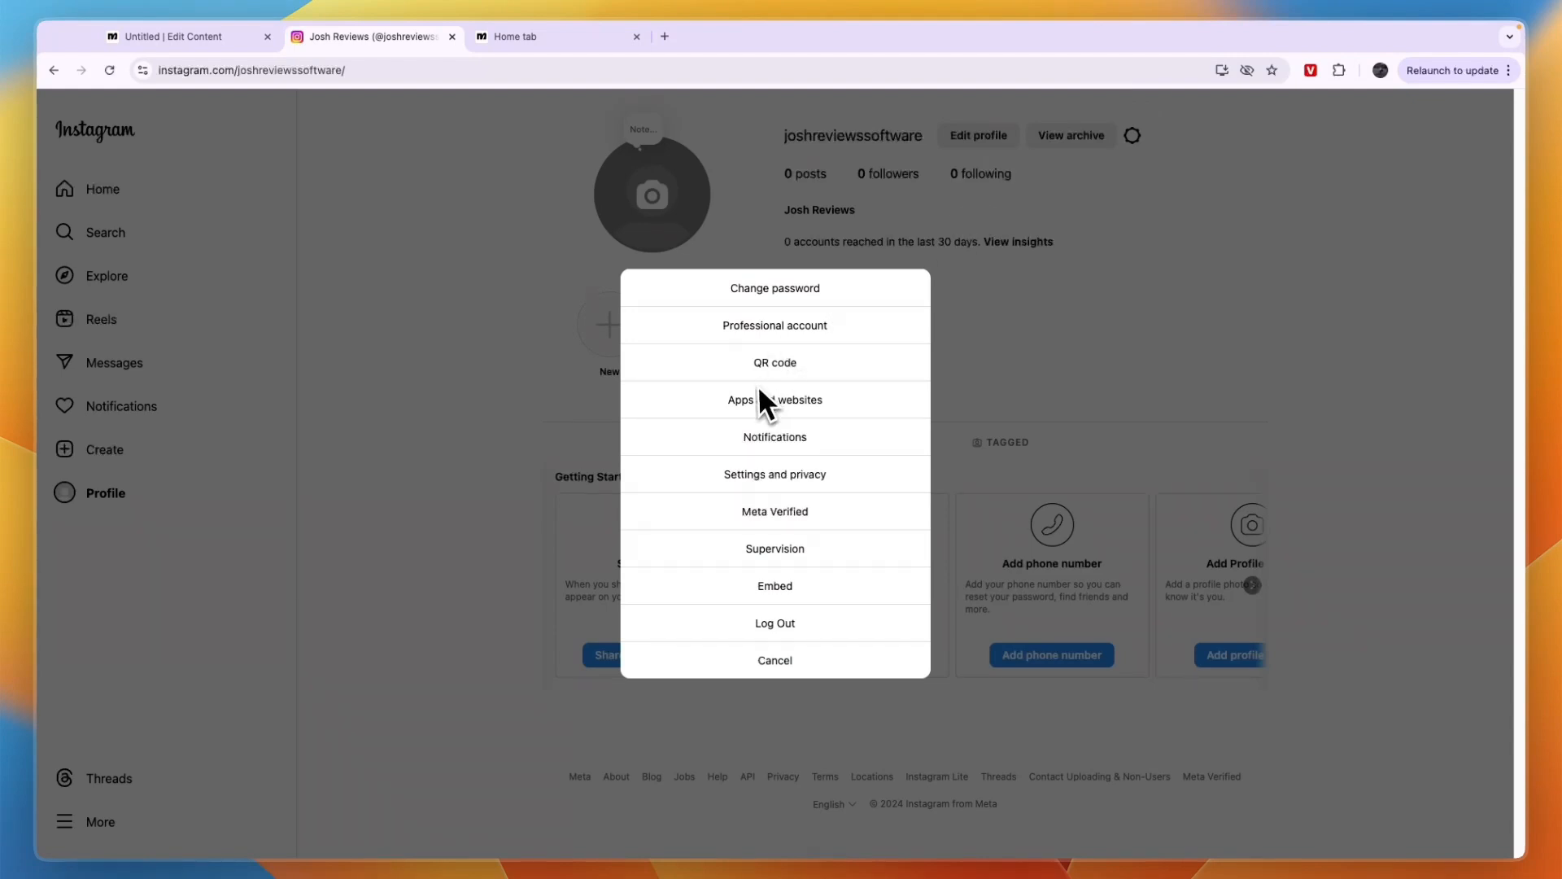
click(776, 328)
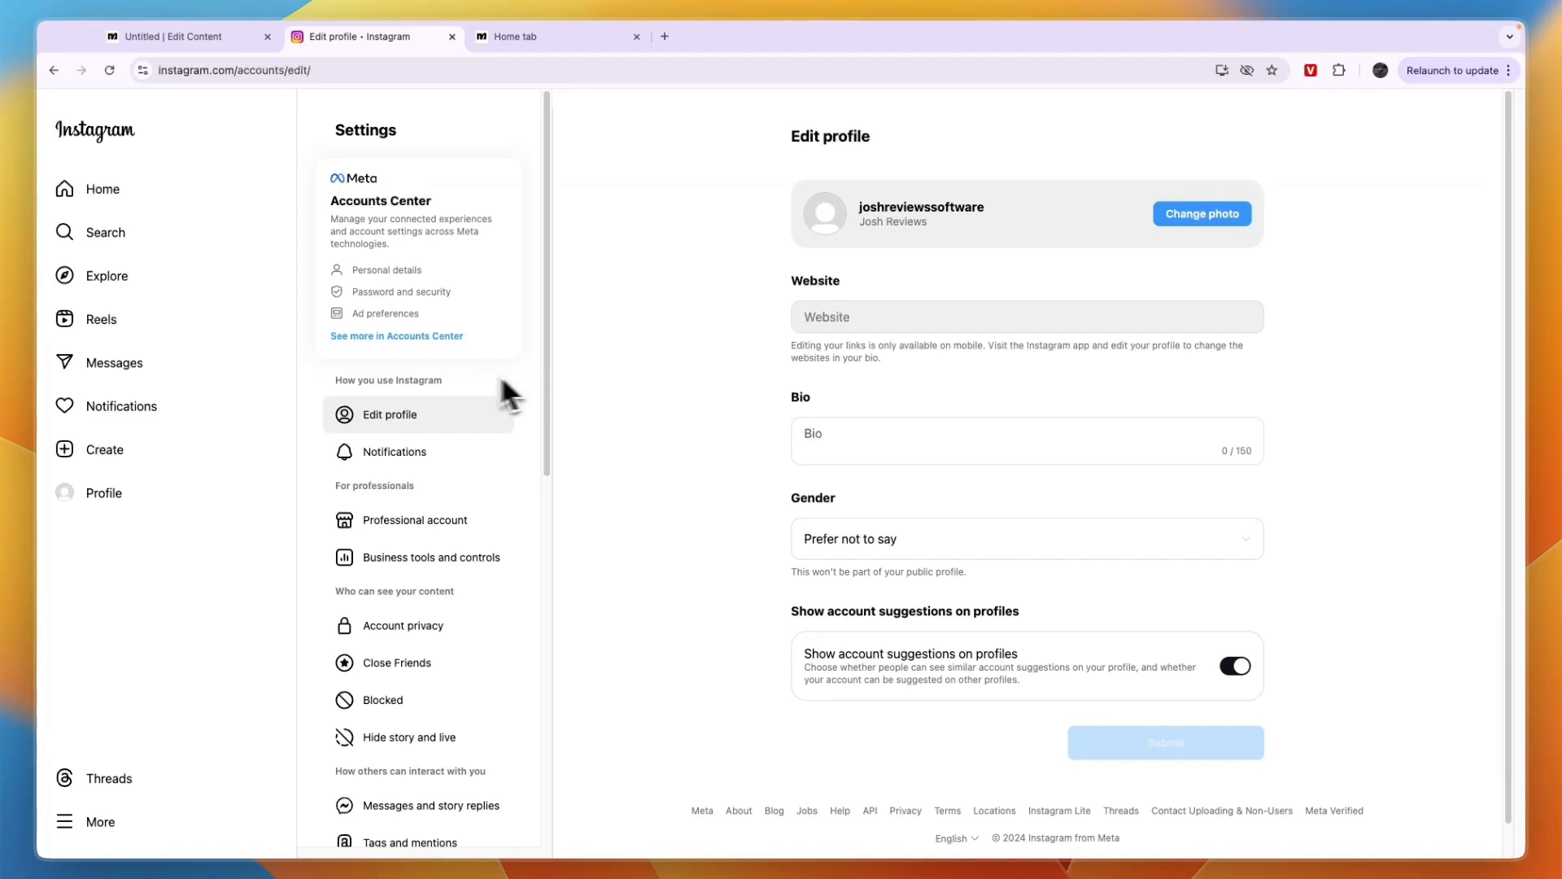
click(426, 524)
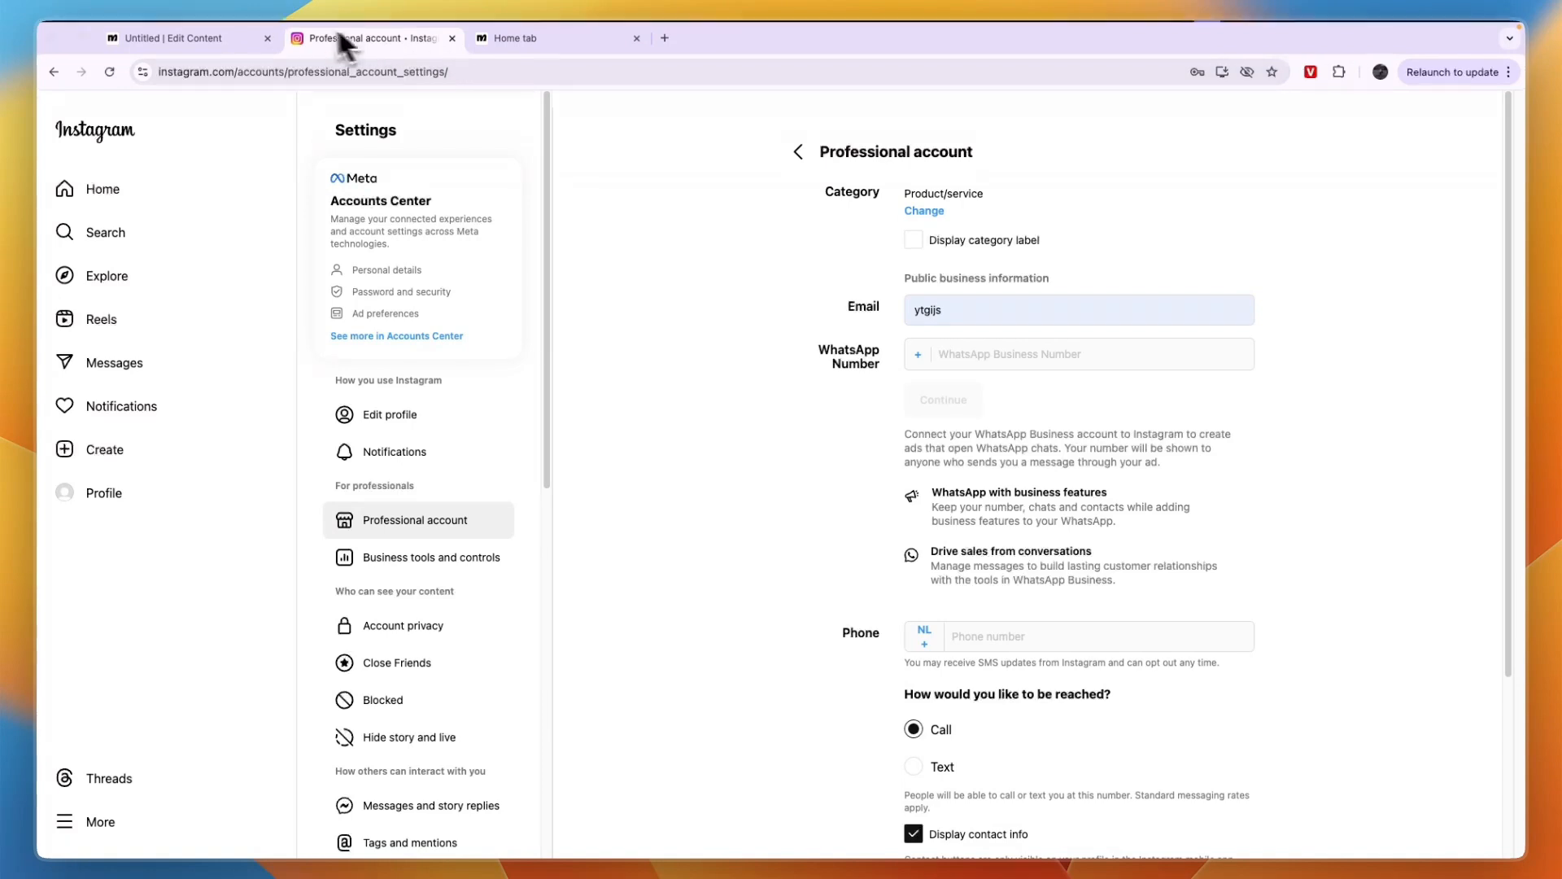
Switch to the untitled Manychat automation and reposition its trigger and Send Message blocks on the canvas
click(187, 36)
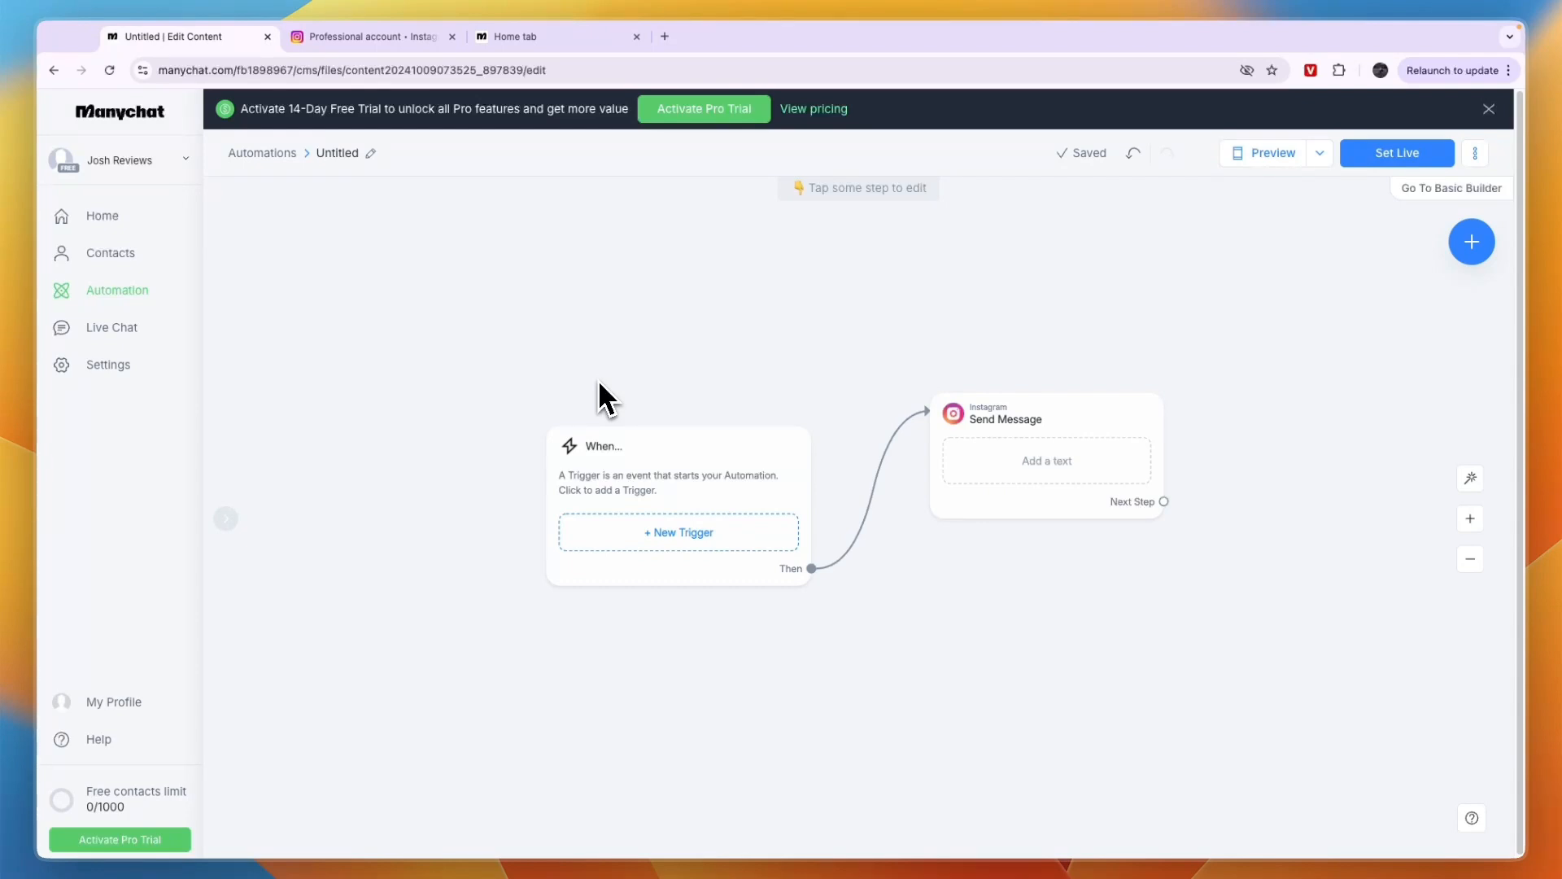
drag(687, 502, 652, 394)
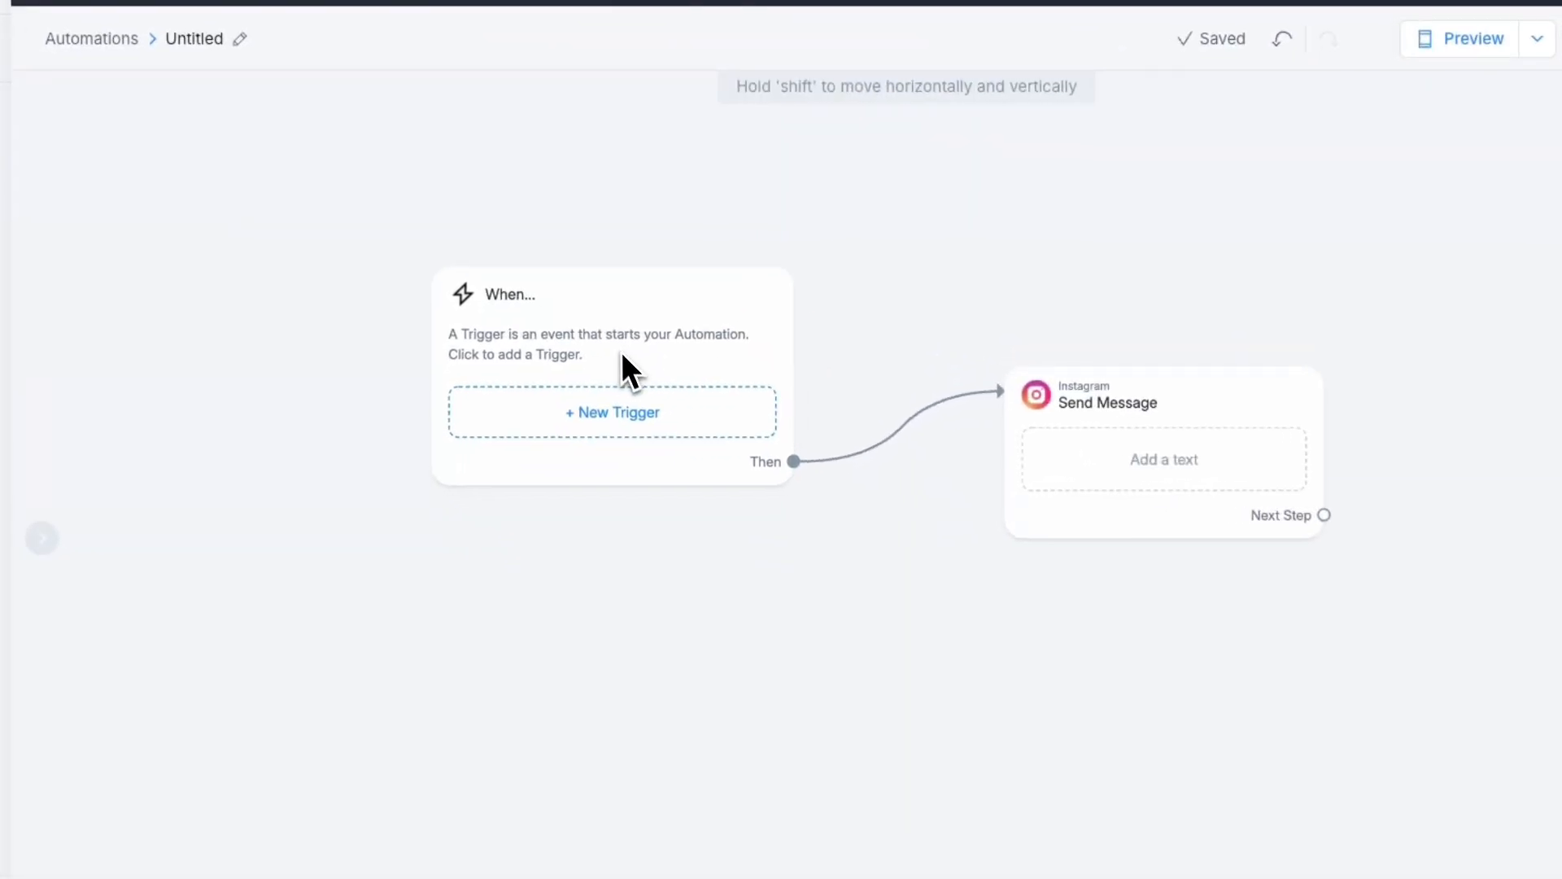
drag(622, 352, 602, 284)
drag(1085, 404, 1053, 275)
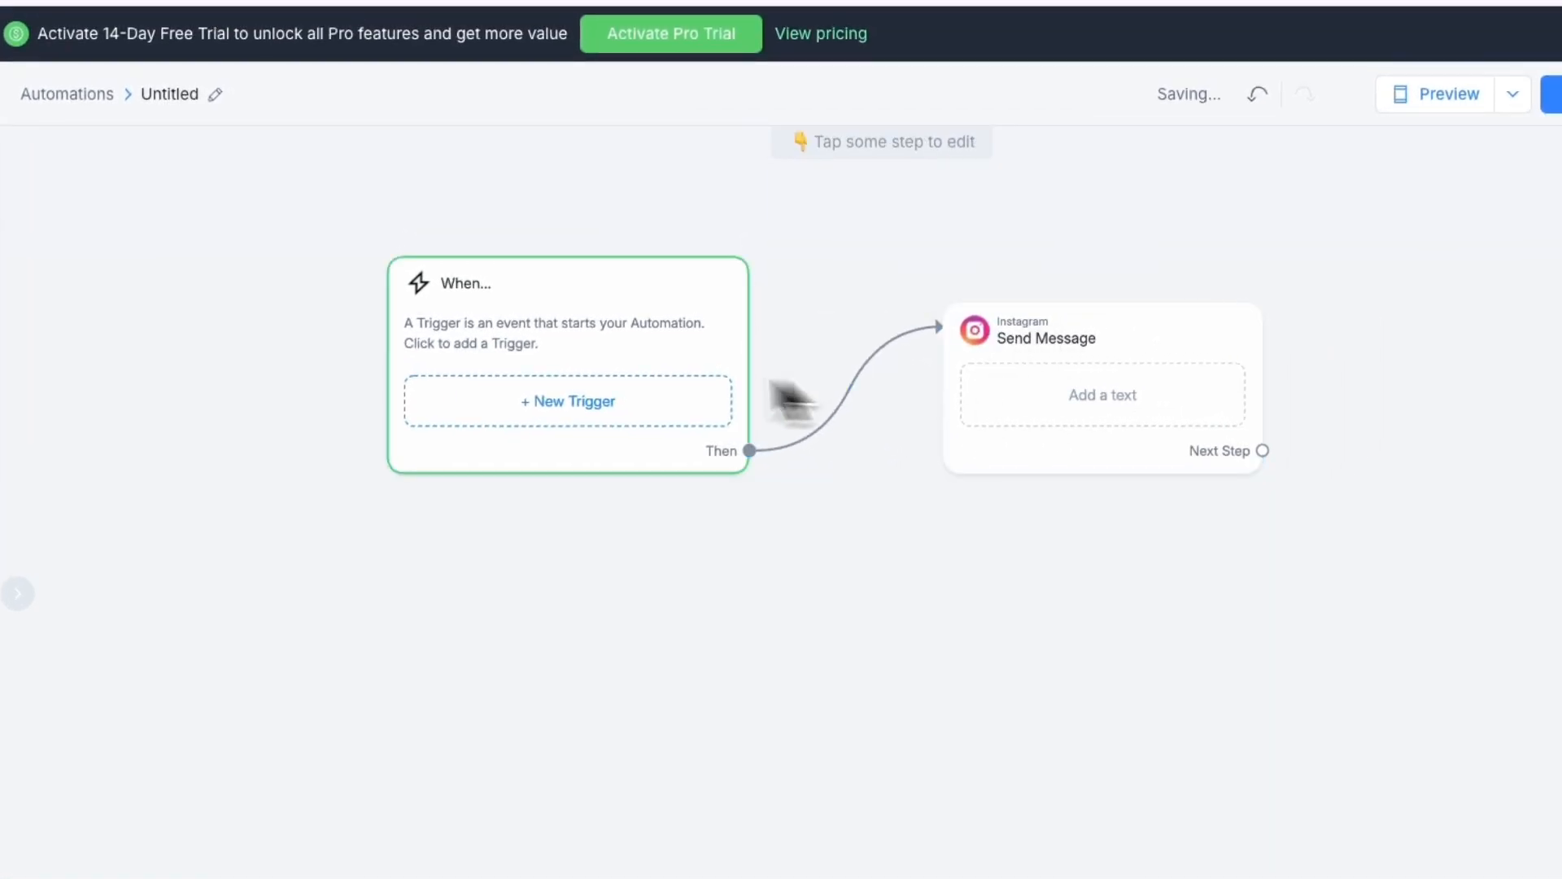
drag(593, 372, 599, 471)
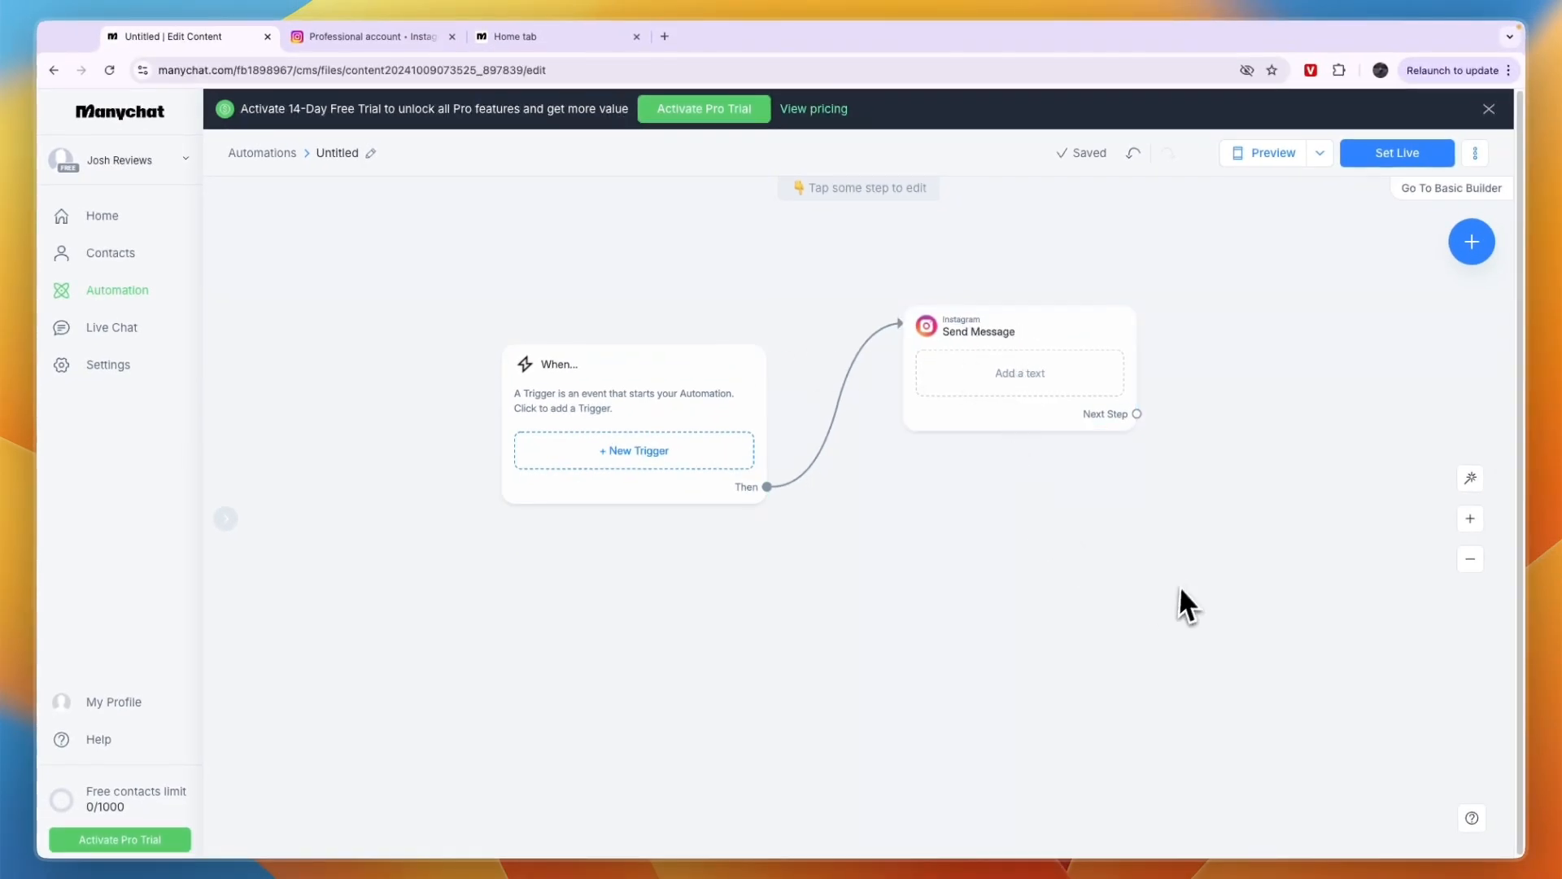
Auto-arrange the trigger and Send Message blocks on the automation canvas
click(1472, 558)
click(1470, 478)
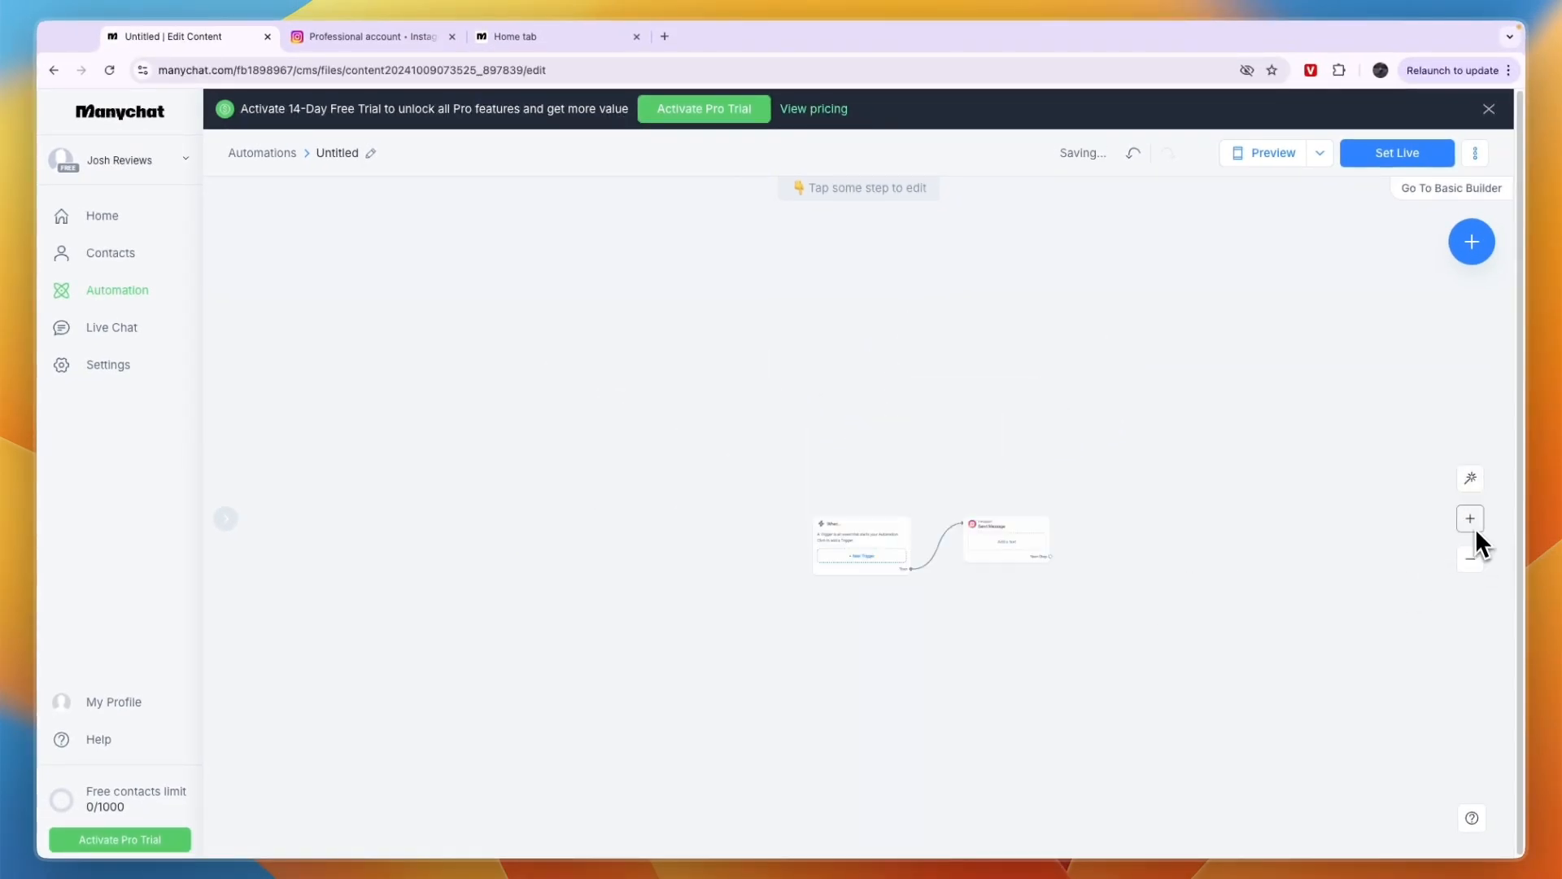
click(1474, 519)
click(1474, 519)
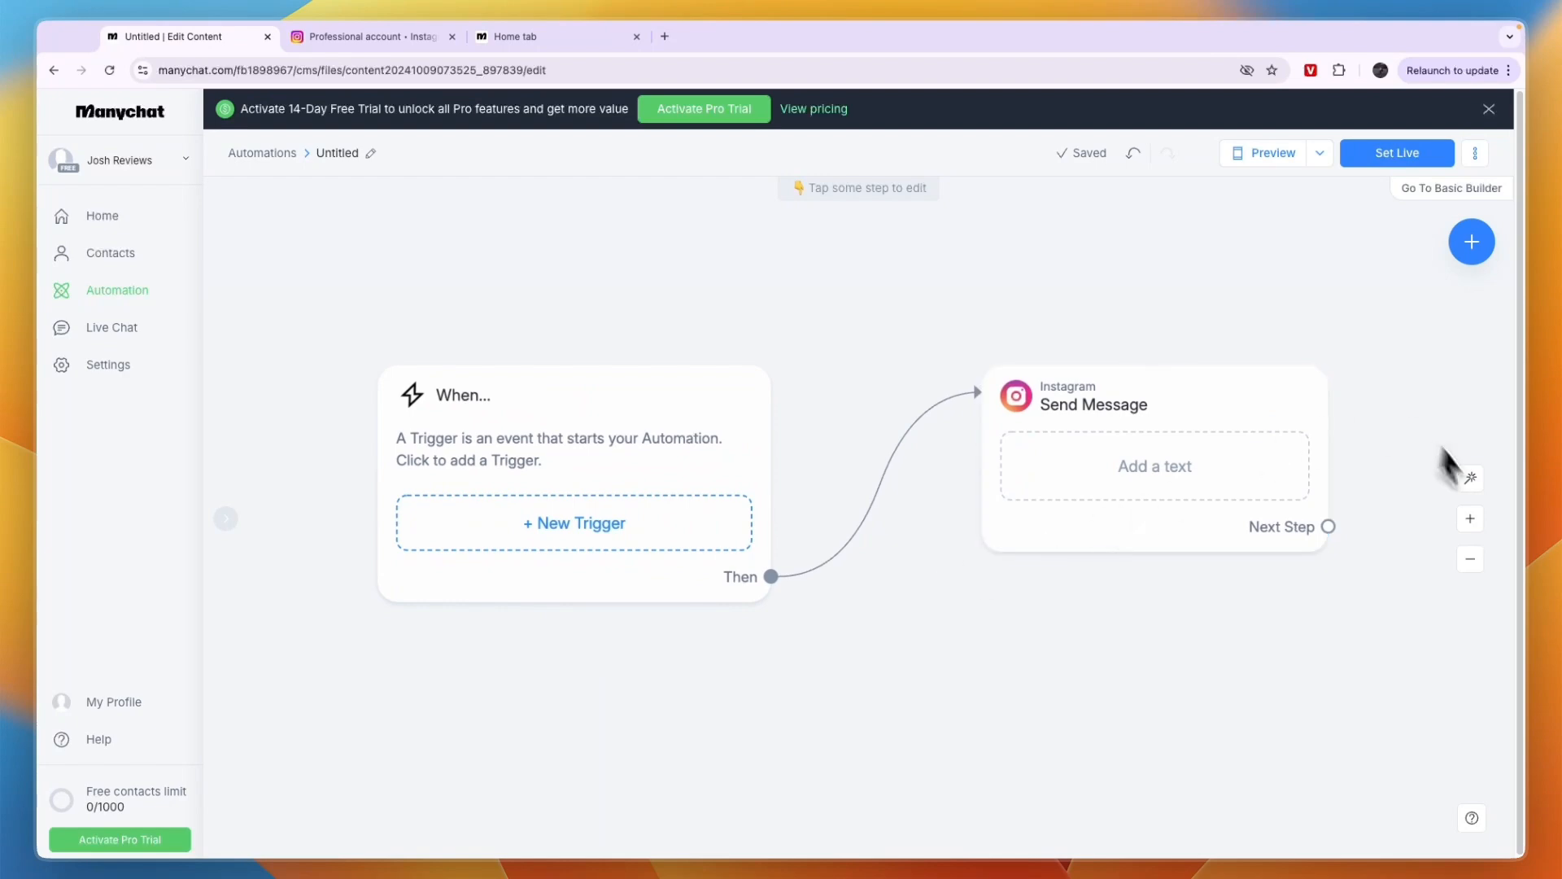
click(1470, 559)
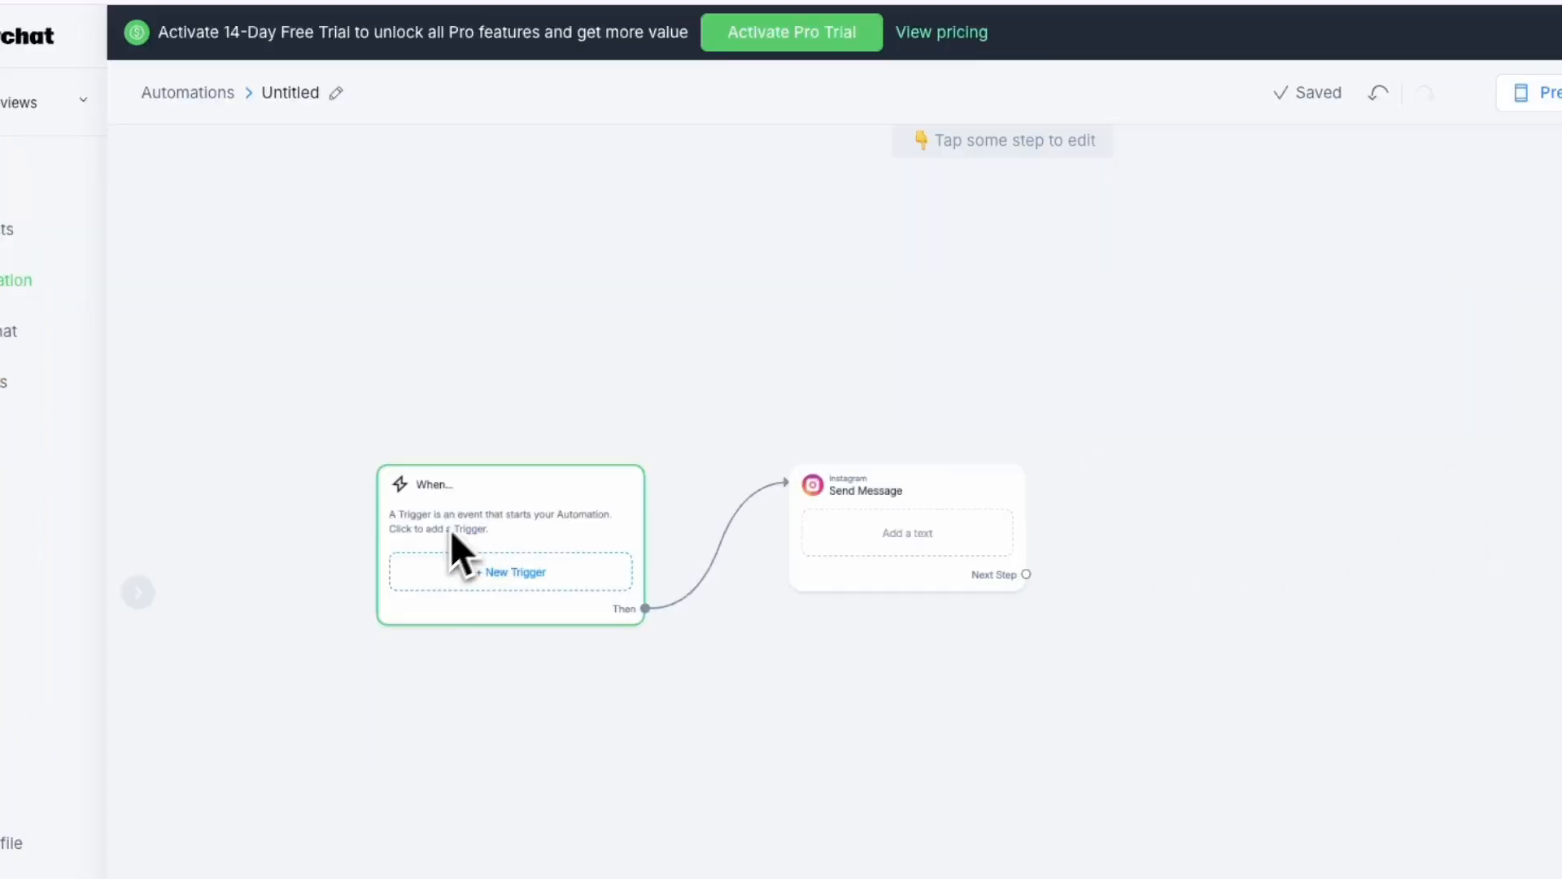
Add a new trigger, look through the Contact Events, and choose the Instagram trigger "User sends a message"
click(703, 519)
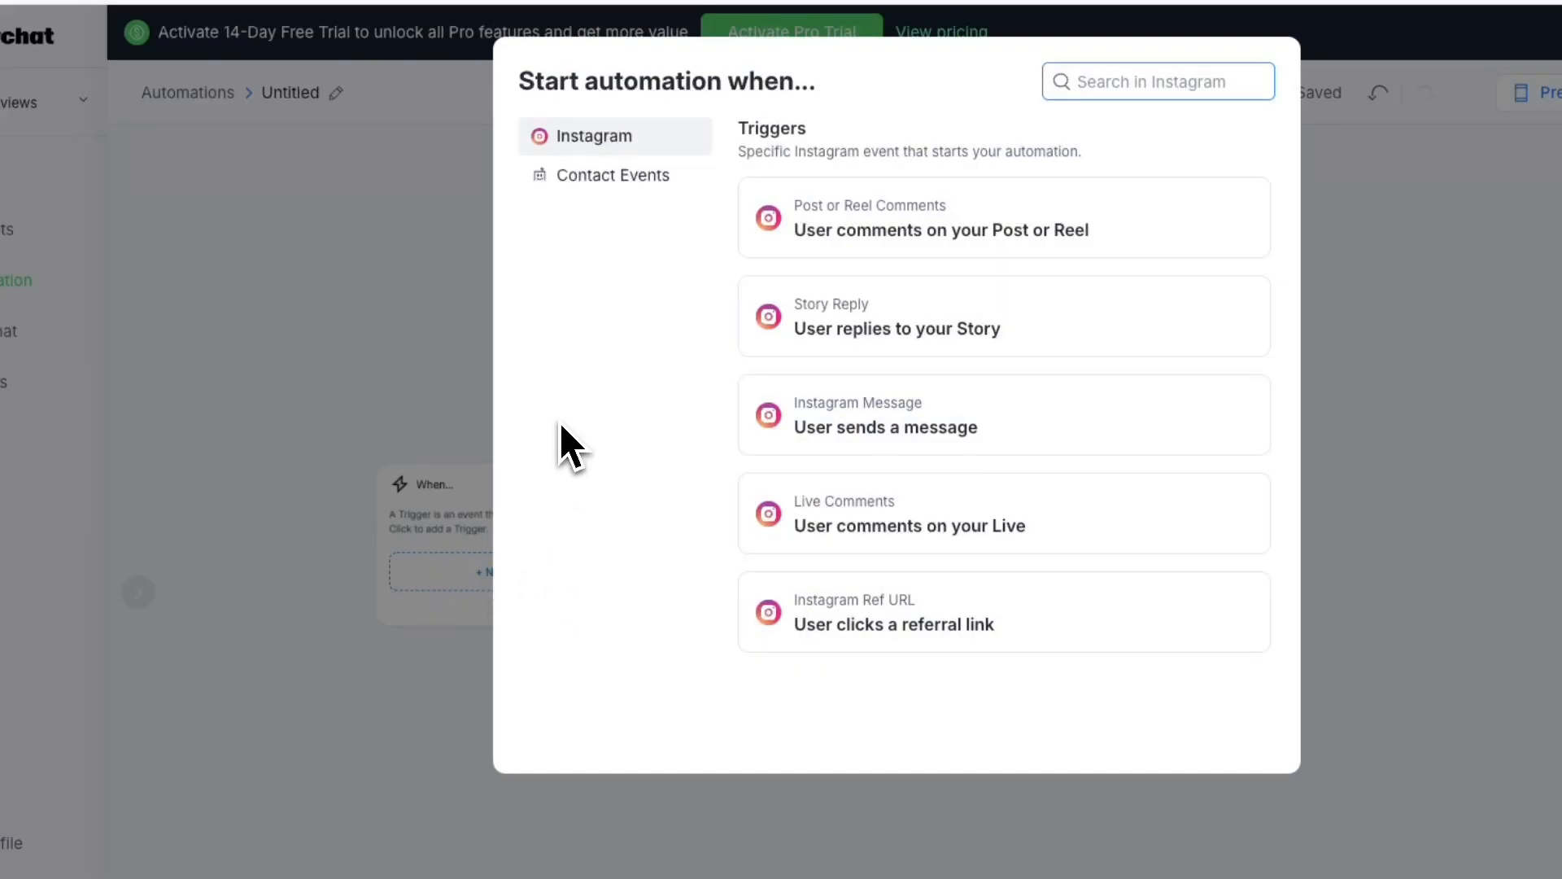
click(622, 174)
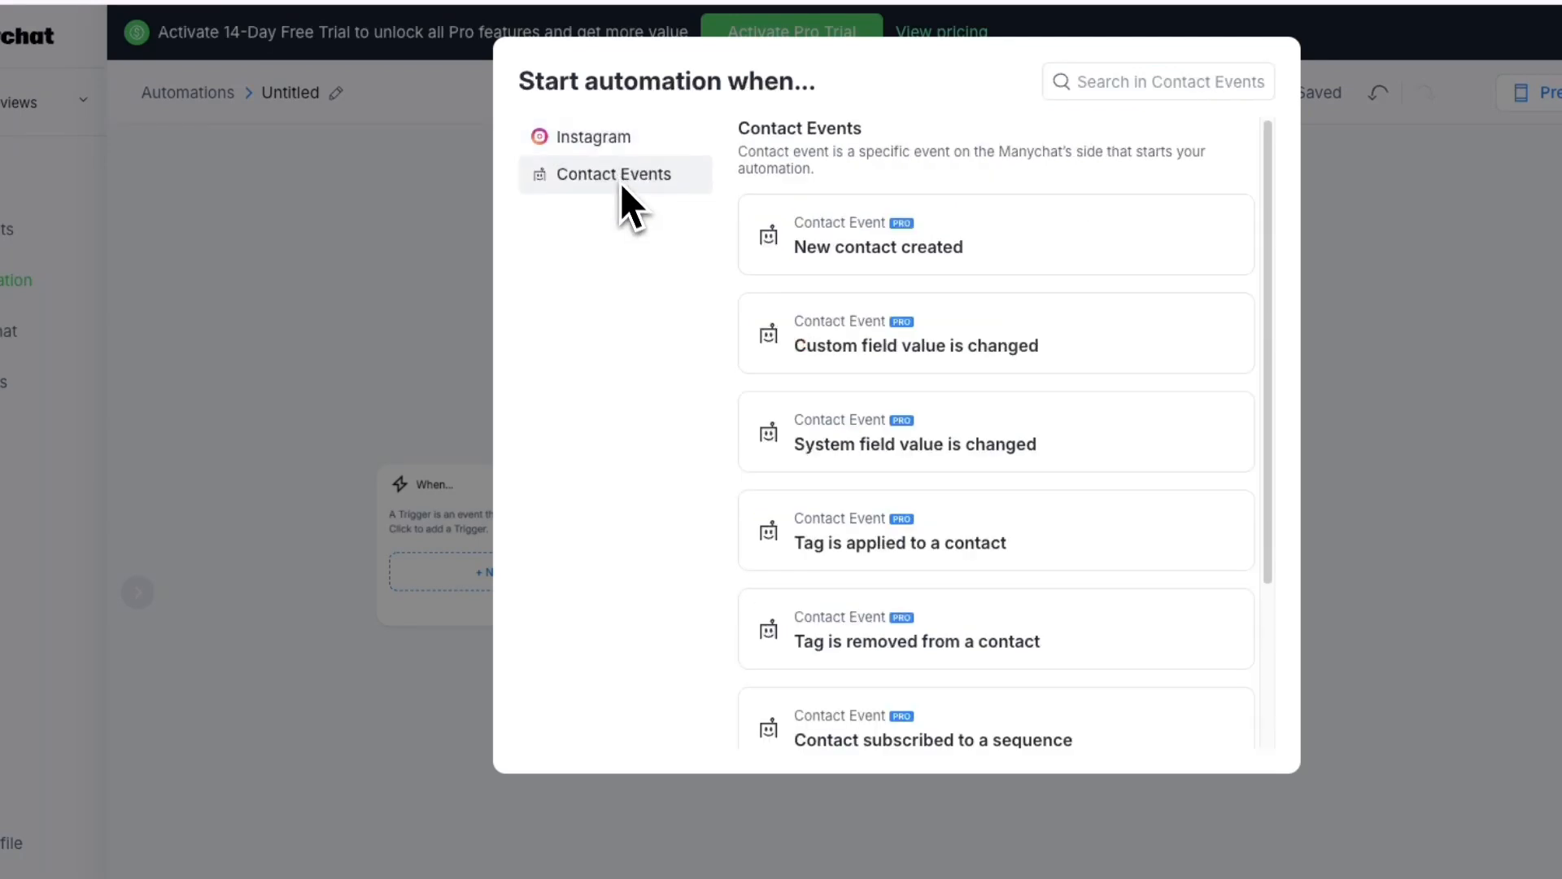
click(639, 146)
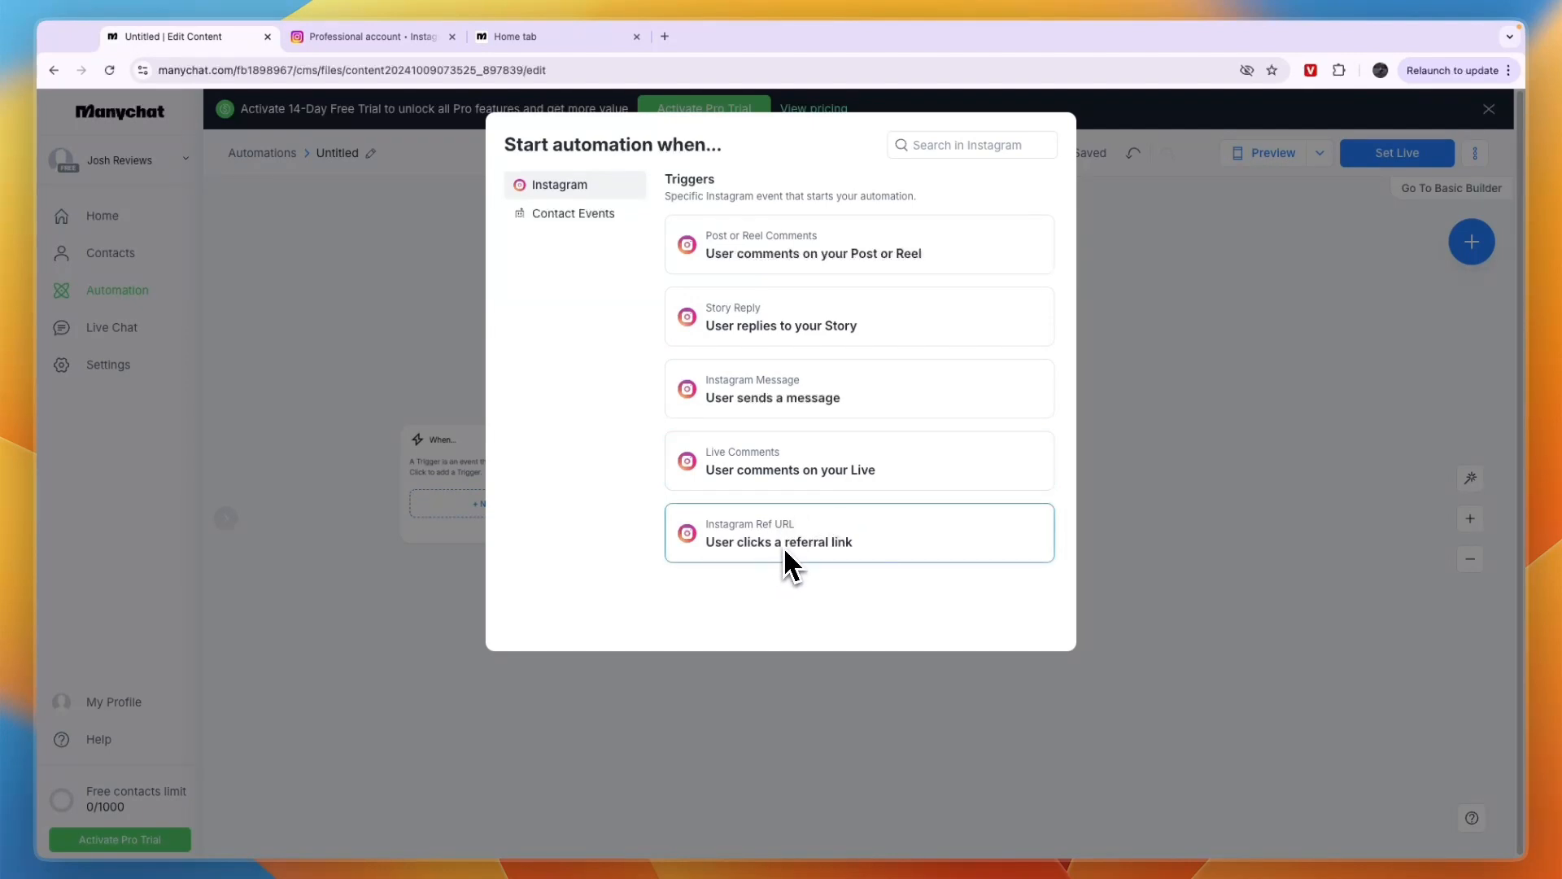
click(787, 391)
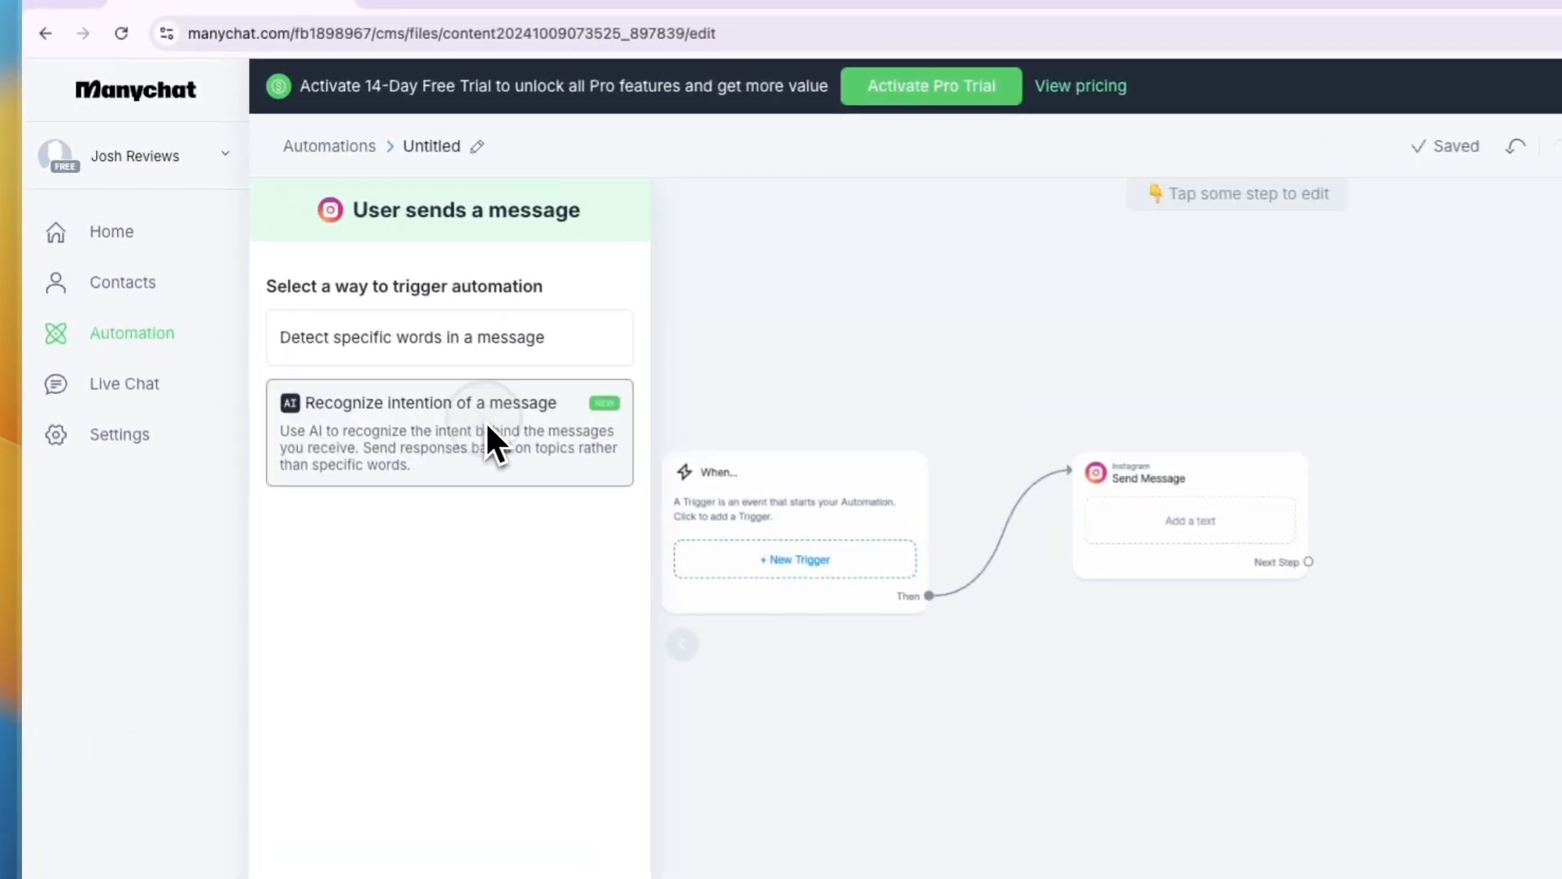
Make the trigger recognize the message's intention with AI, describe it as "book an appointment", and create it
click(372, 358)
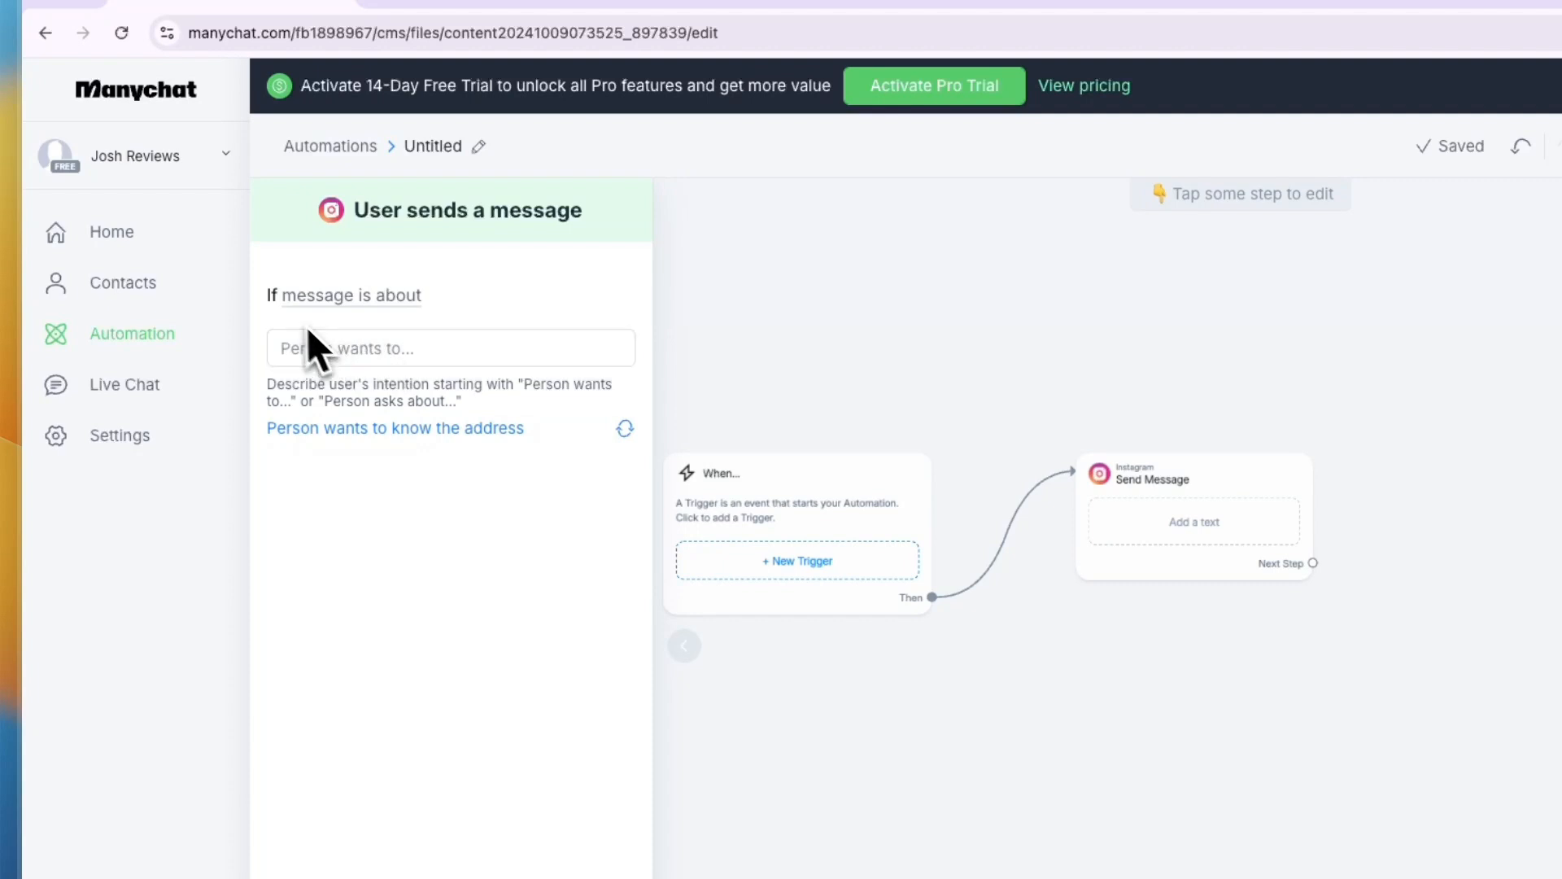
click(365, 351)
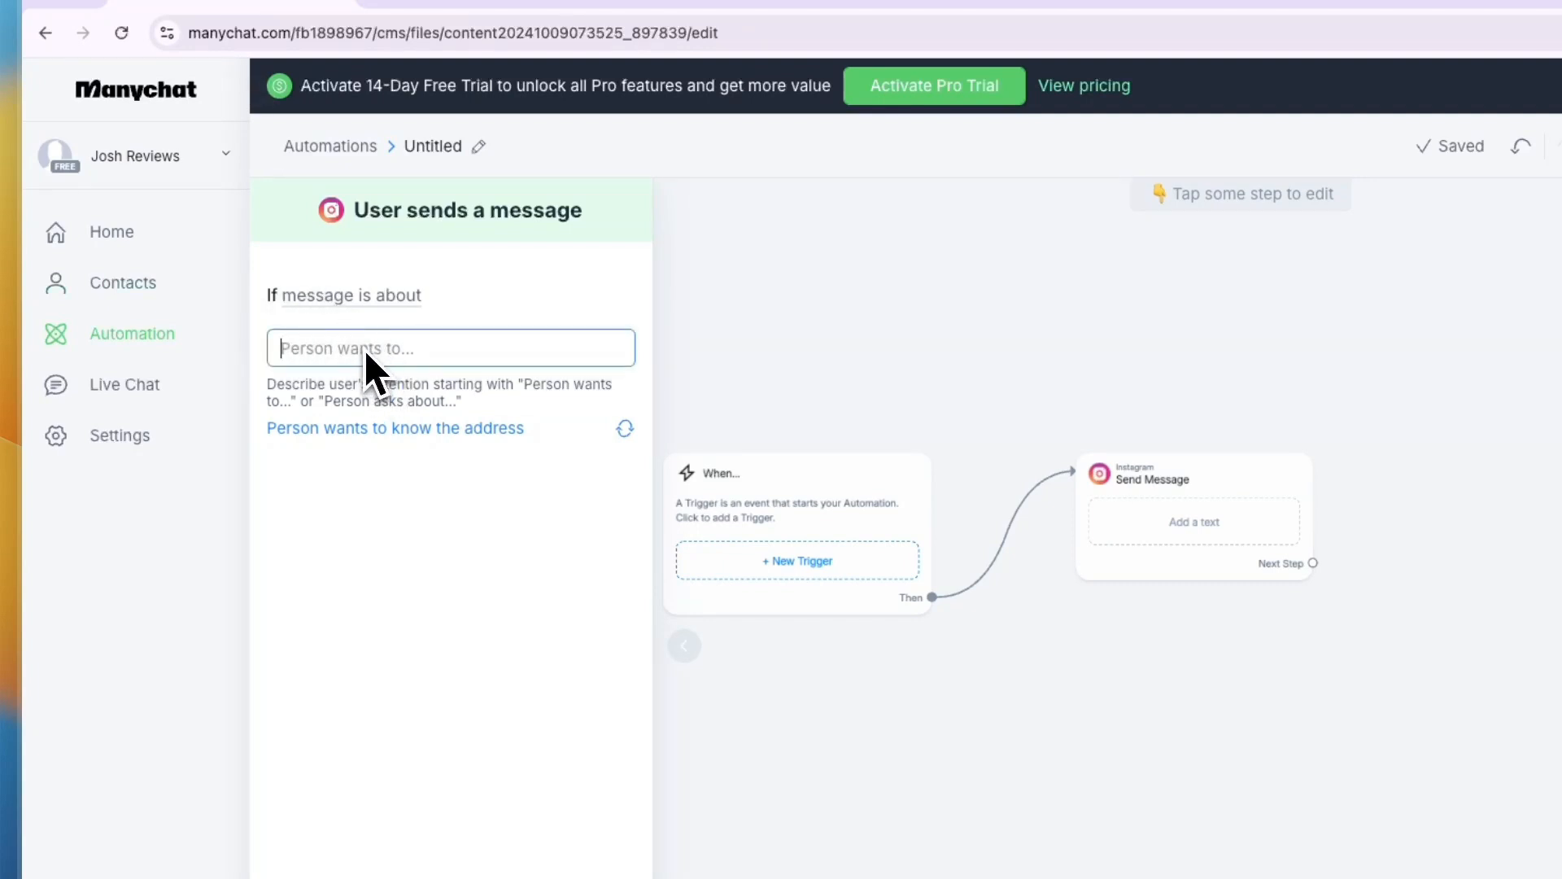
text(book an ap)
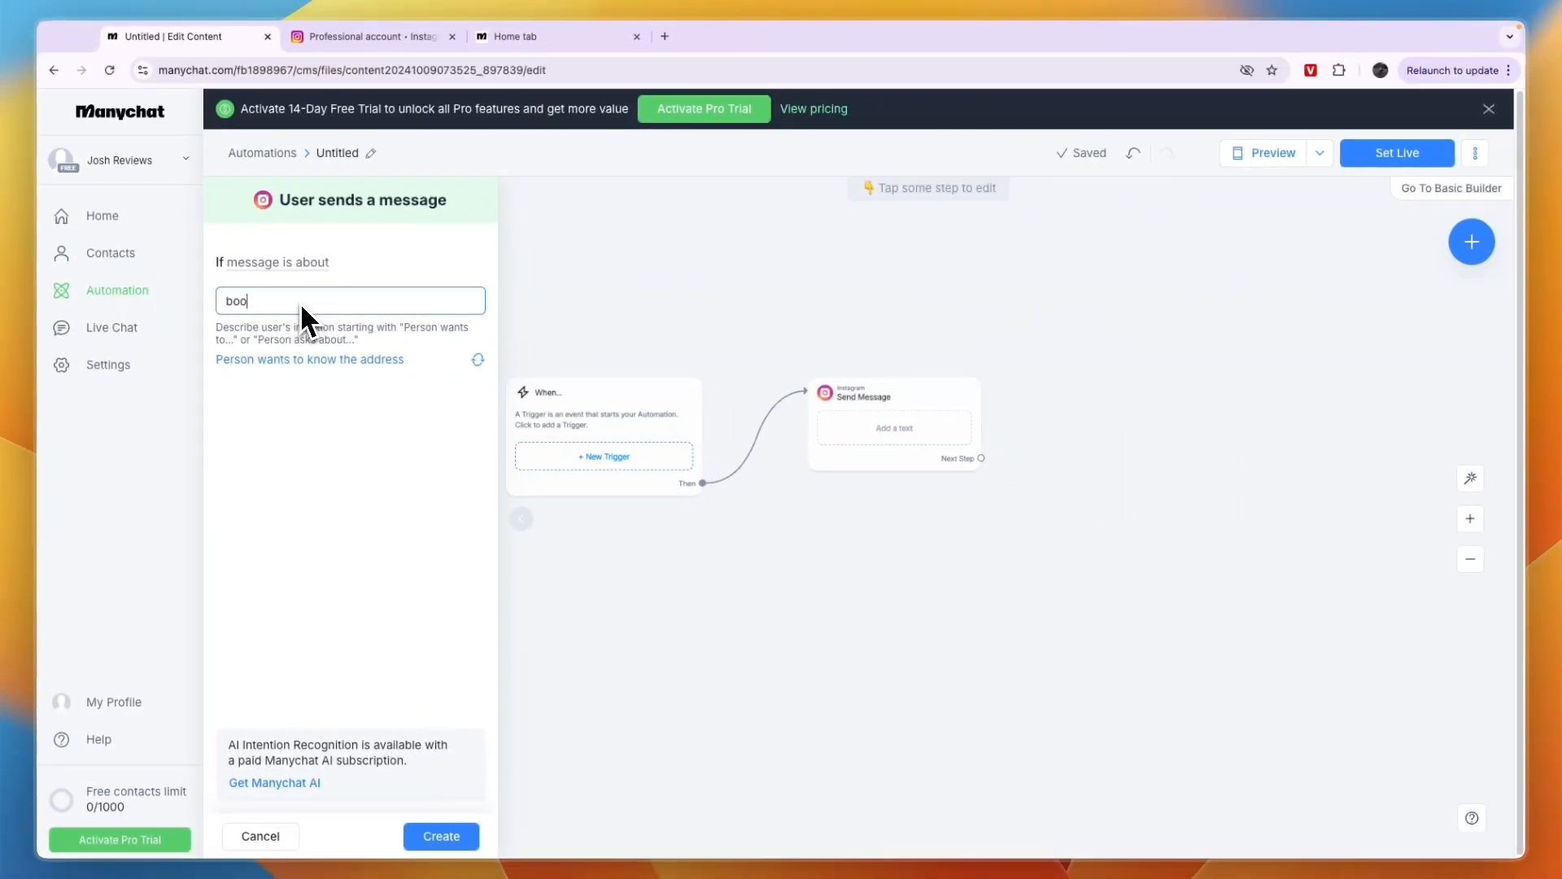
text(poinr)
text(ment)
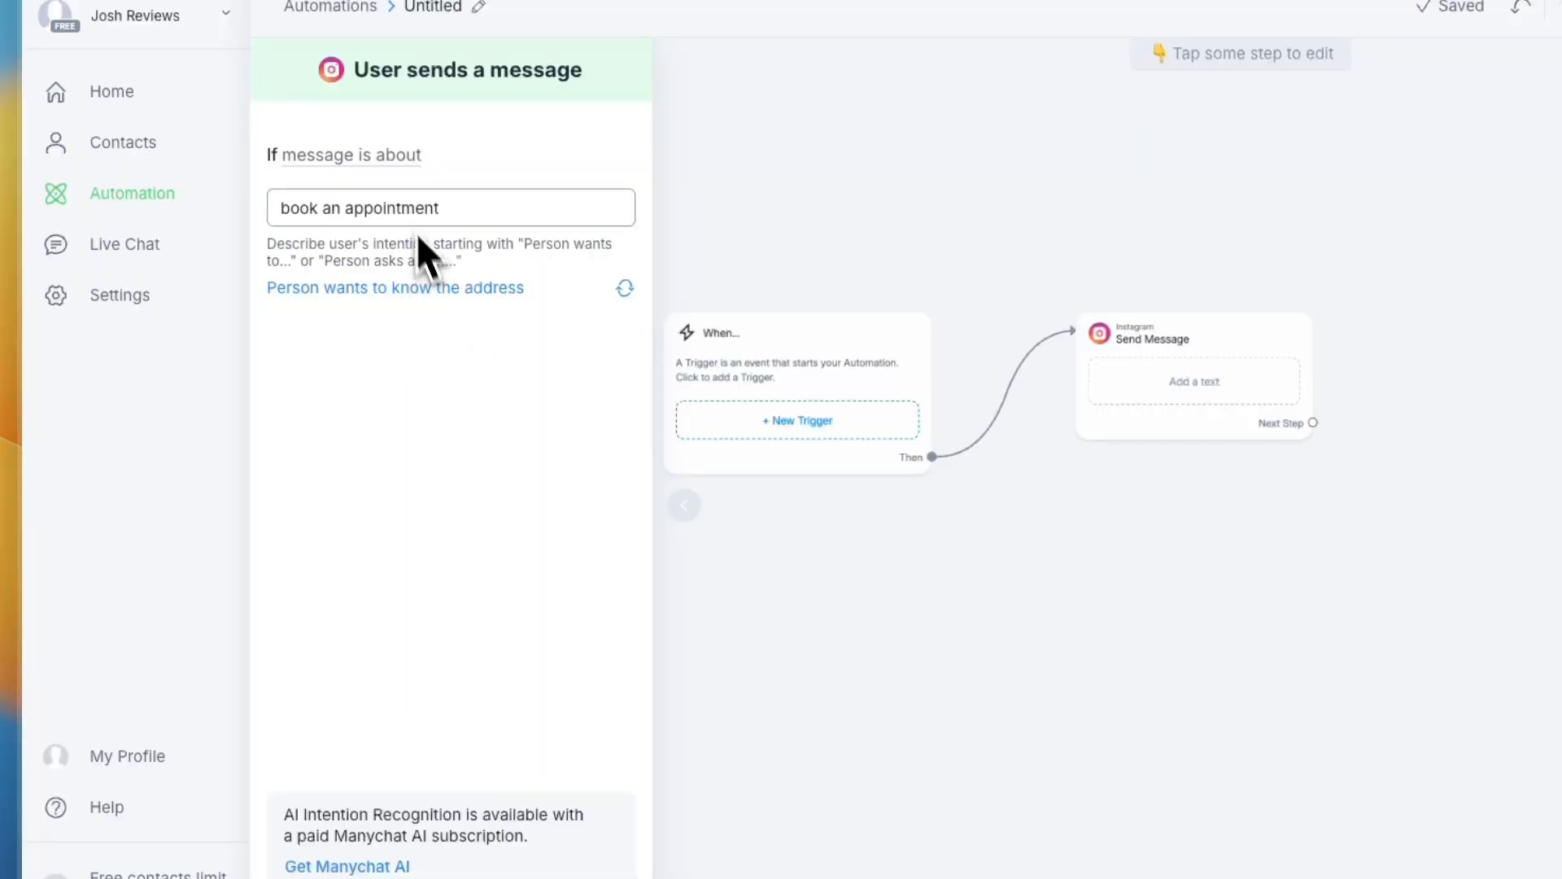
click(504, 828)
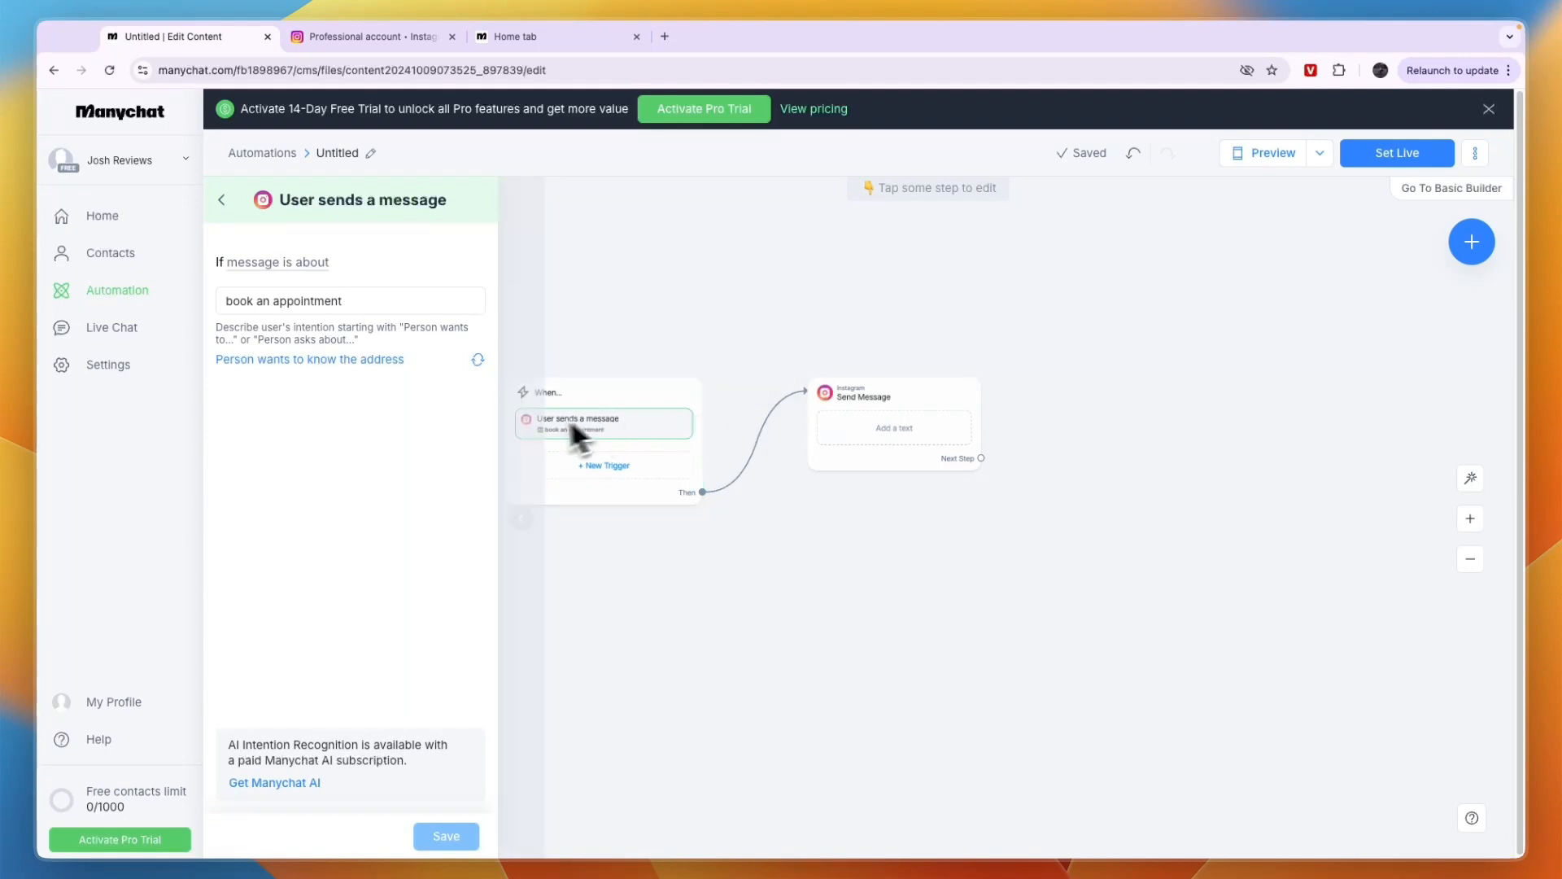
Move the Send Message block higher on the canvas and reconnect the trigger's Then output to it
drag(865, 401, 854, 258)
click(702, 491)
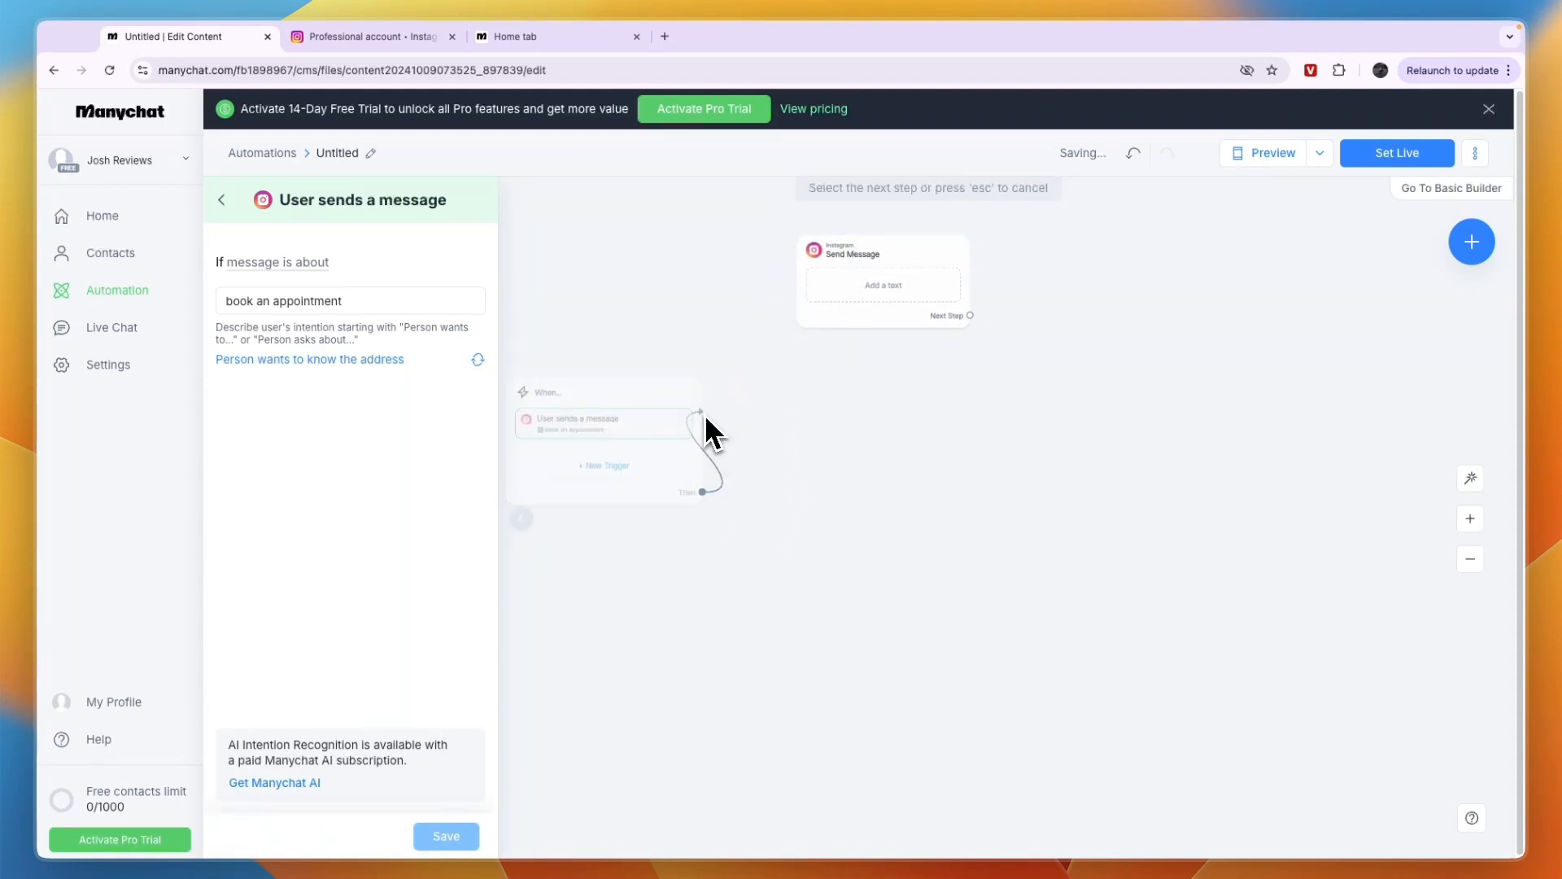
click(813, 322)
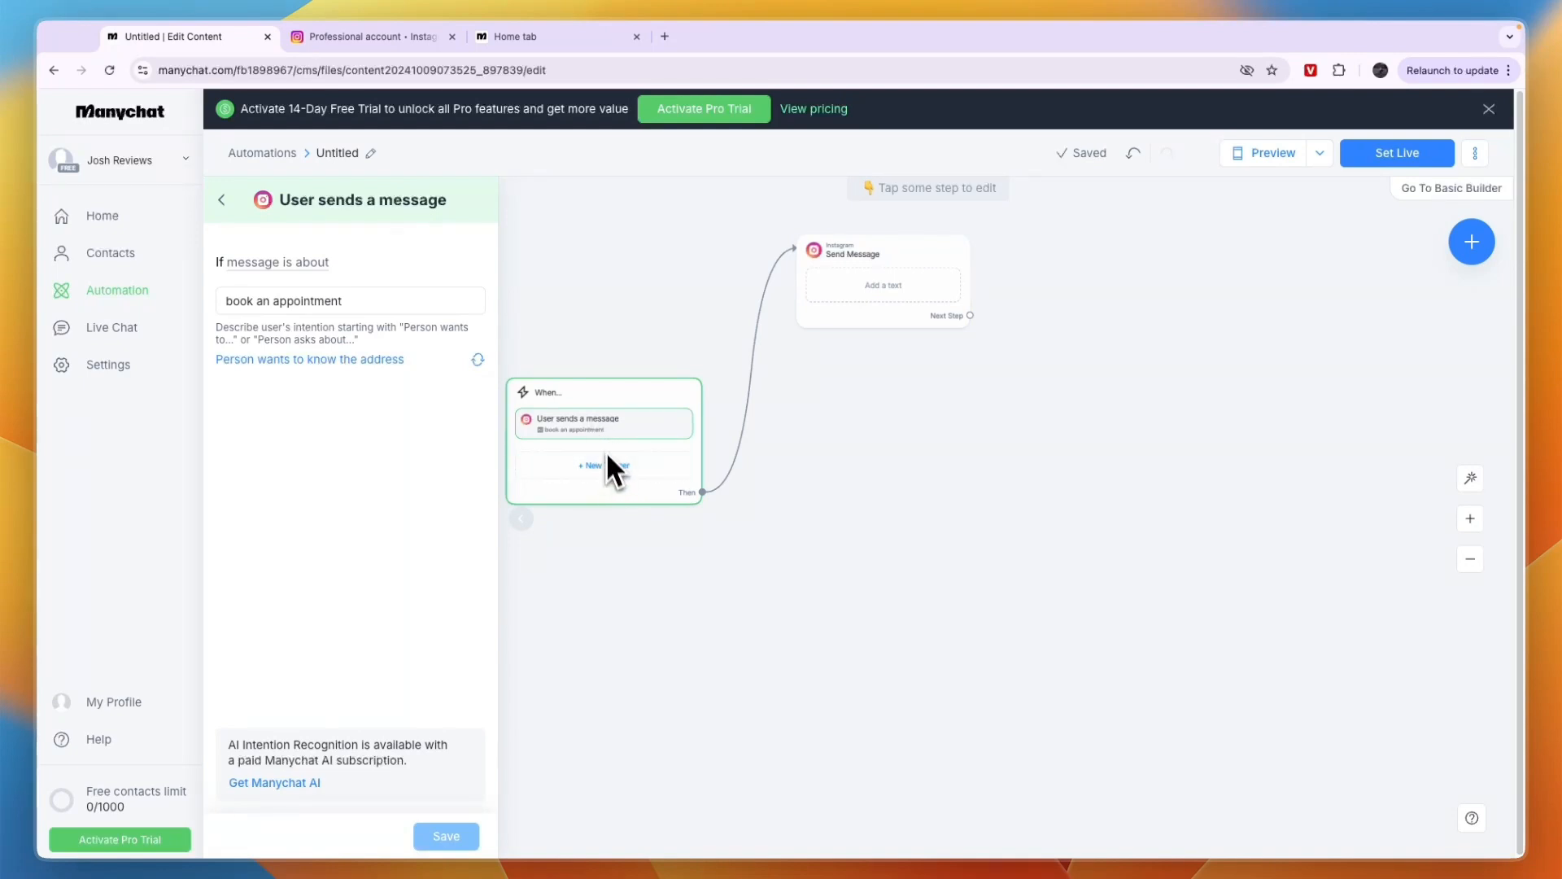
drag(600, 562, 669, 573)
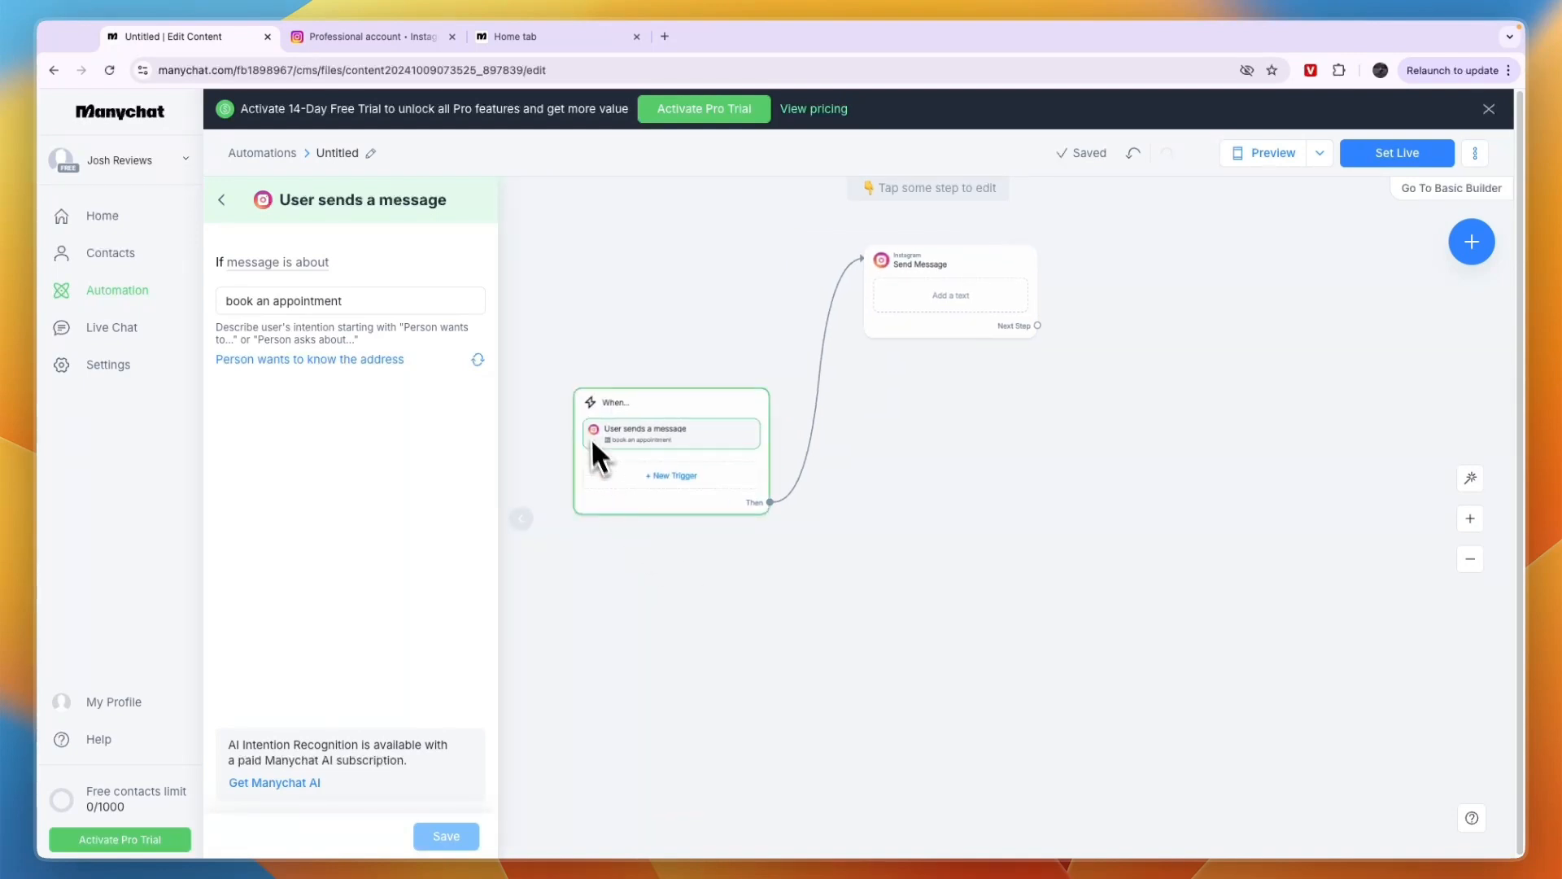
Shift the Send Message block on the canvas and give it a "Booking" button set to open a website
drag(964, 266, 1049, 350)
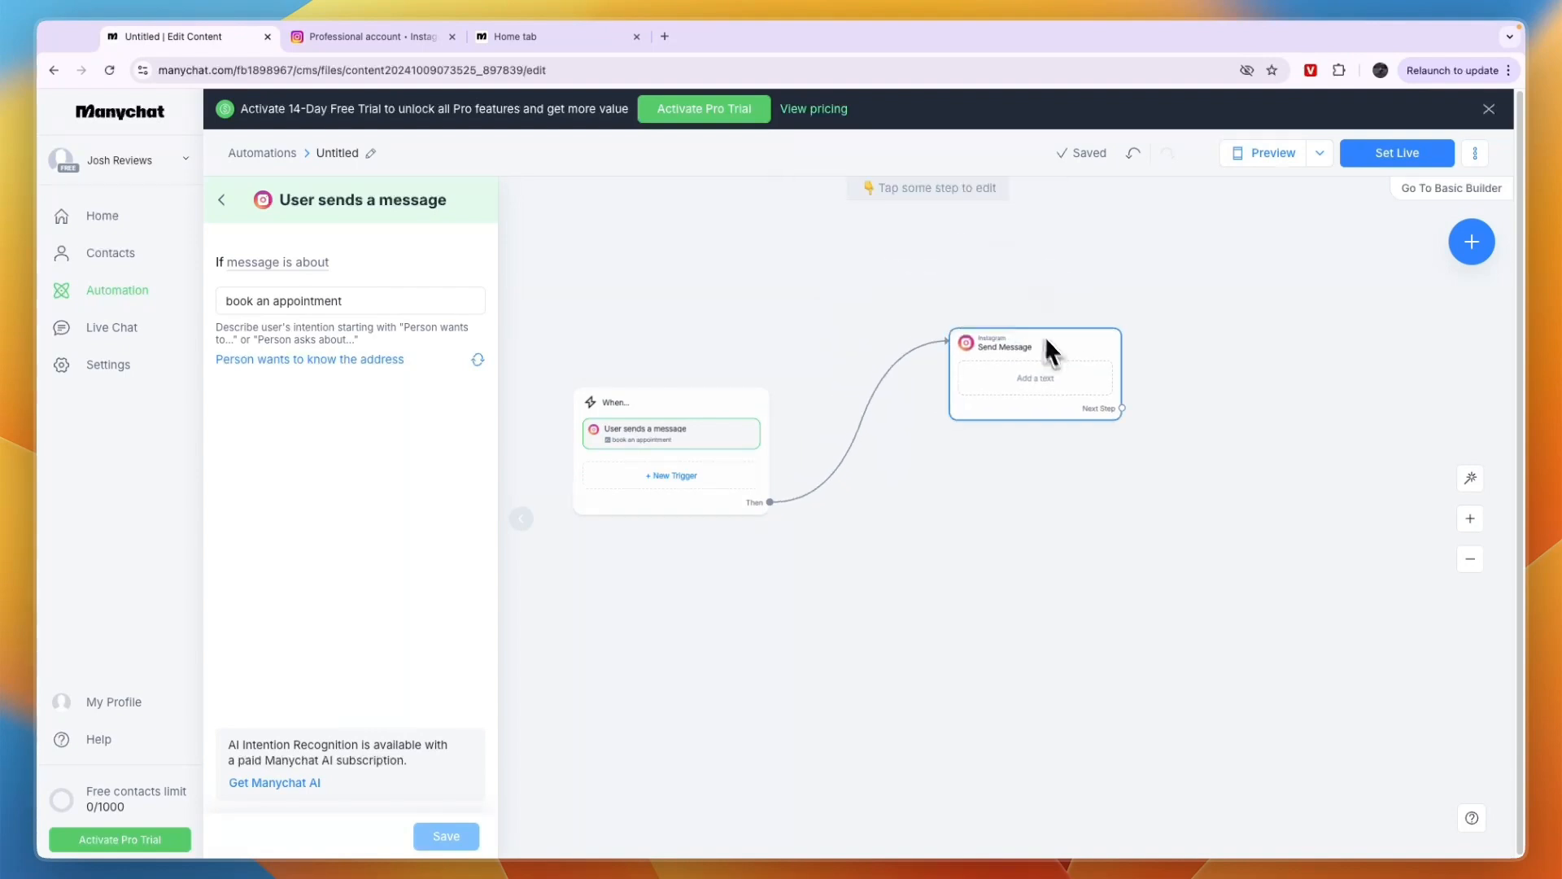
click(1033, 371)
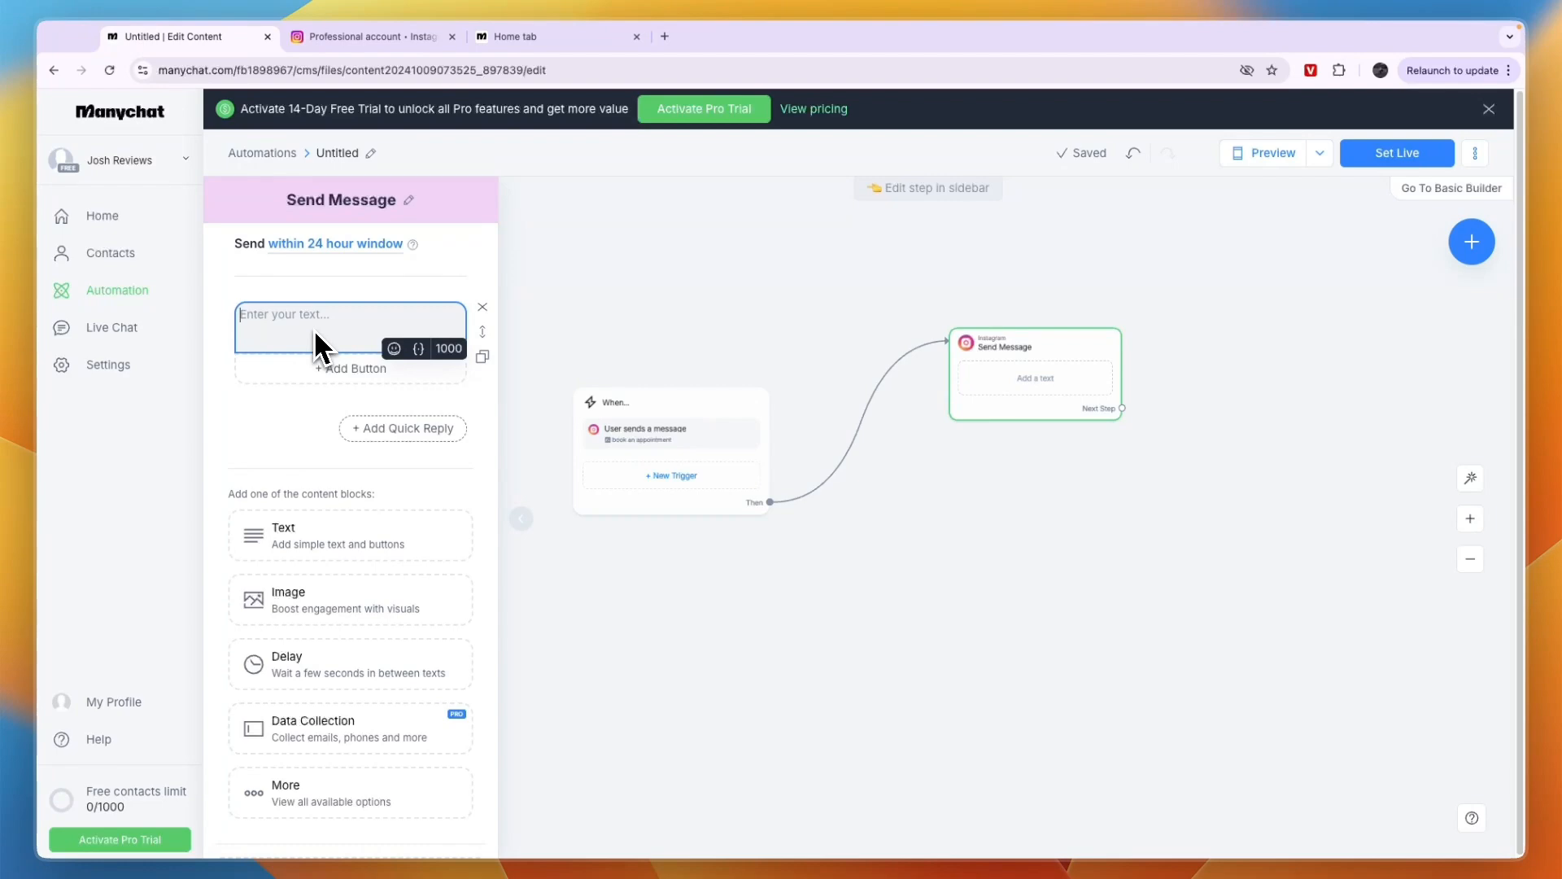
click(345, 368)
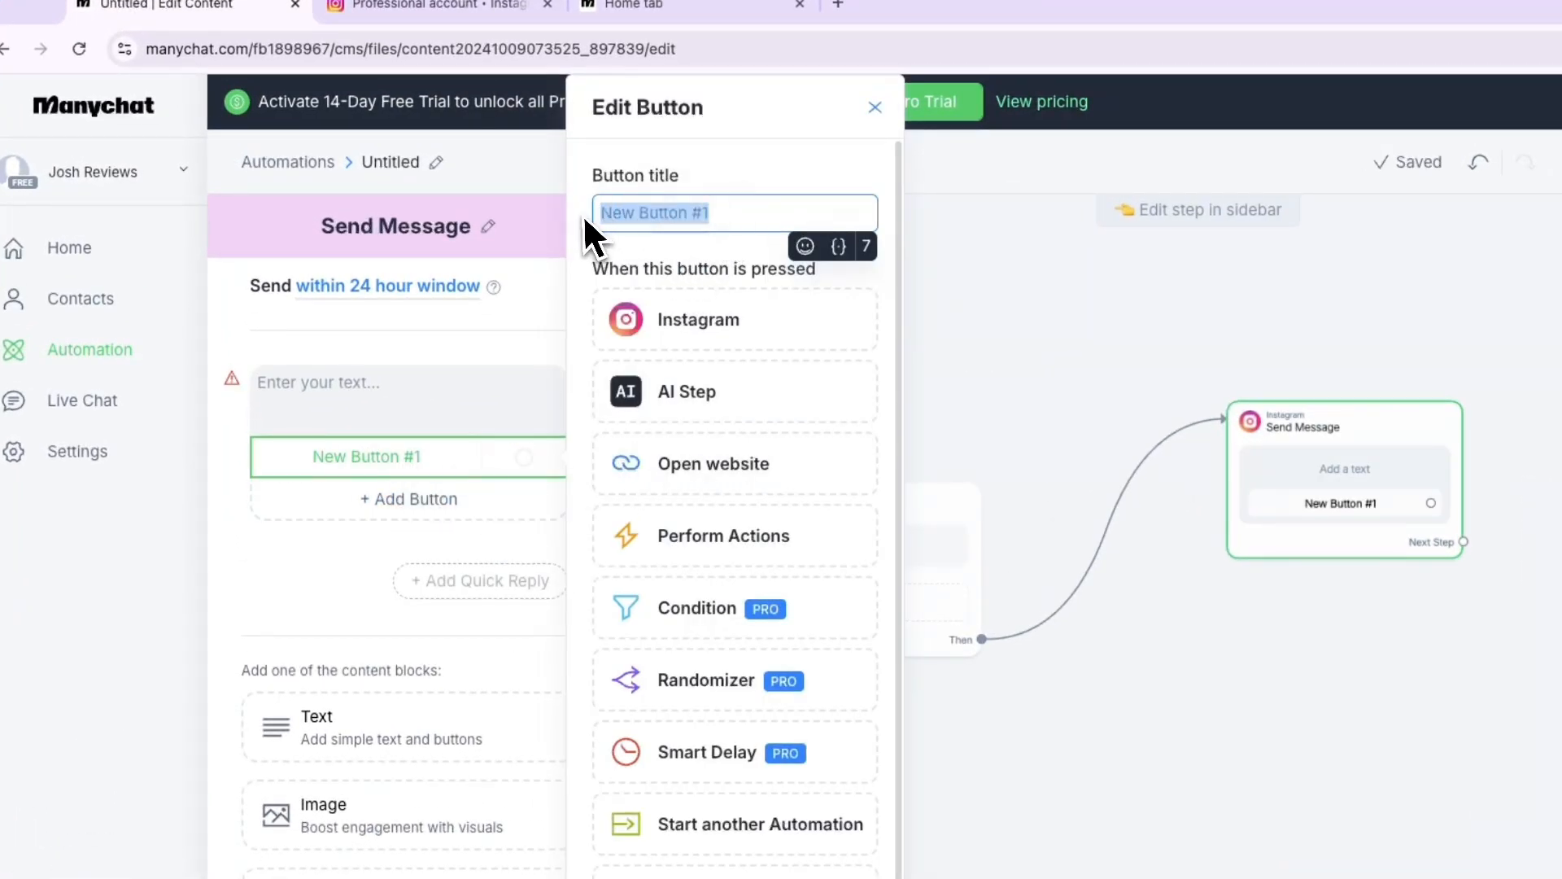
text(Bo)
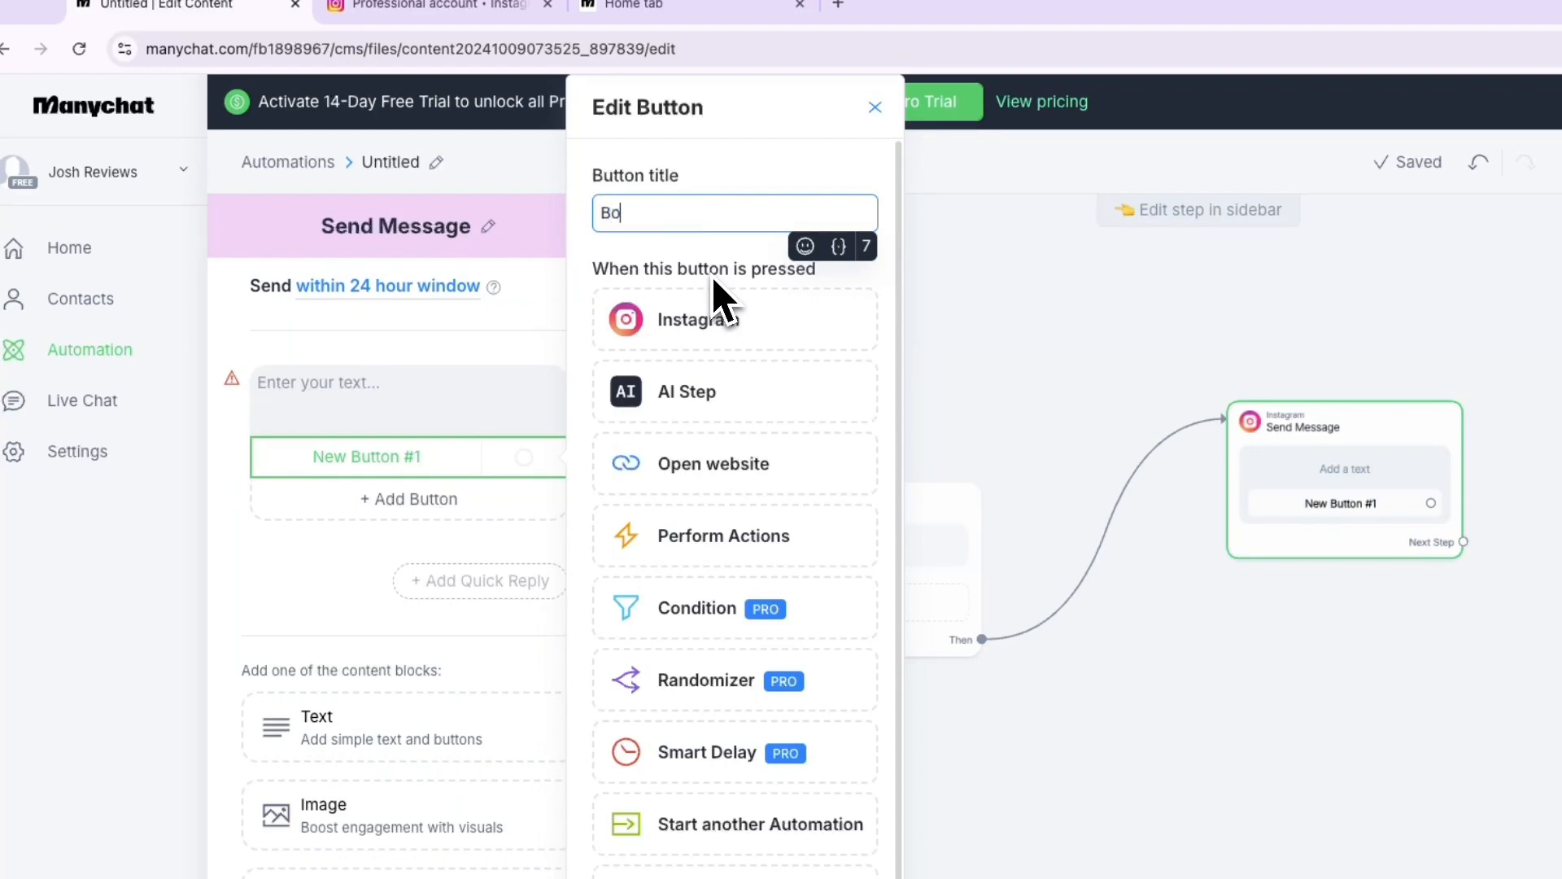
text(oking)
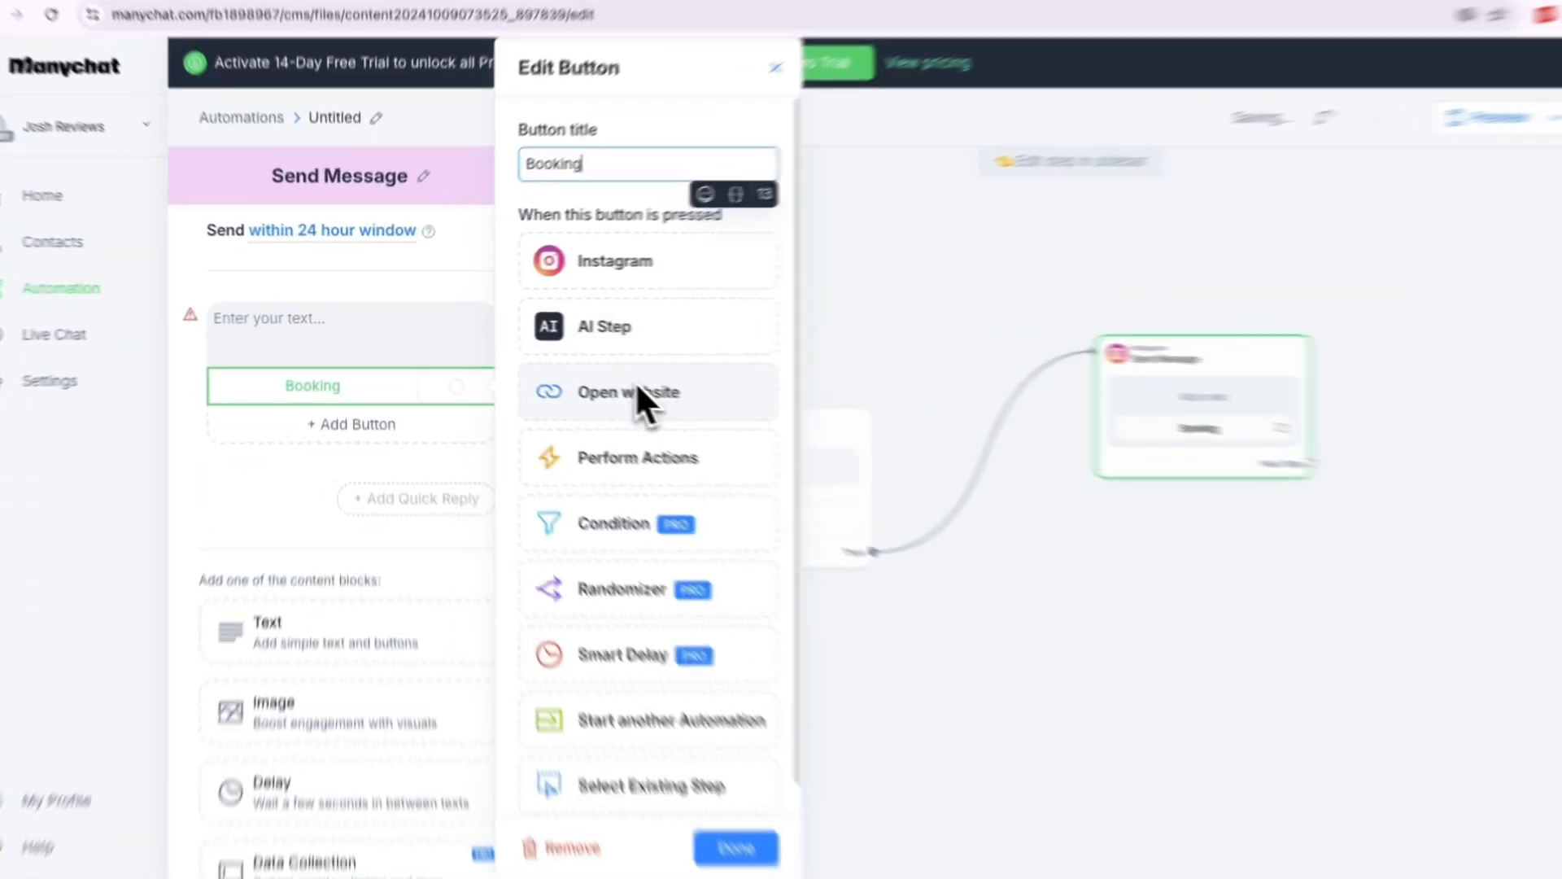
click(637, 391)
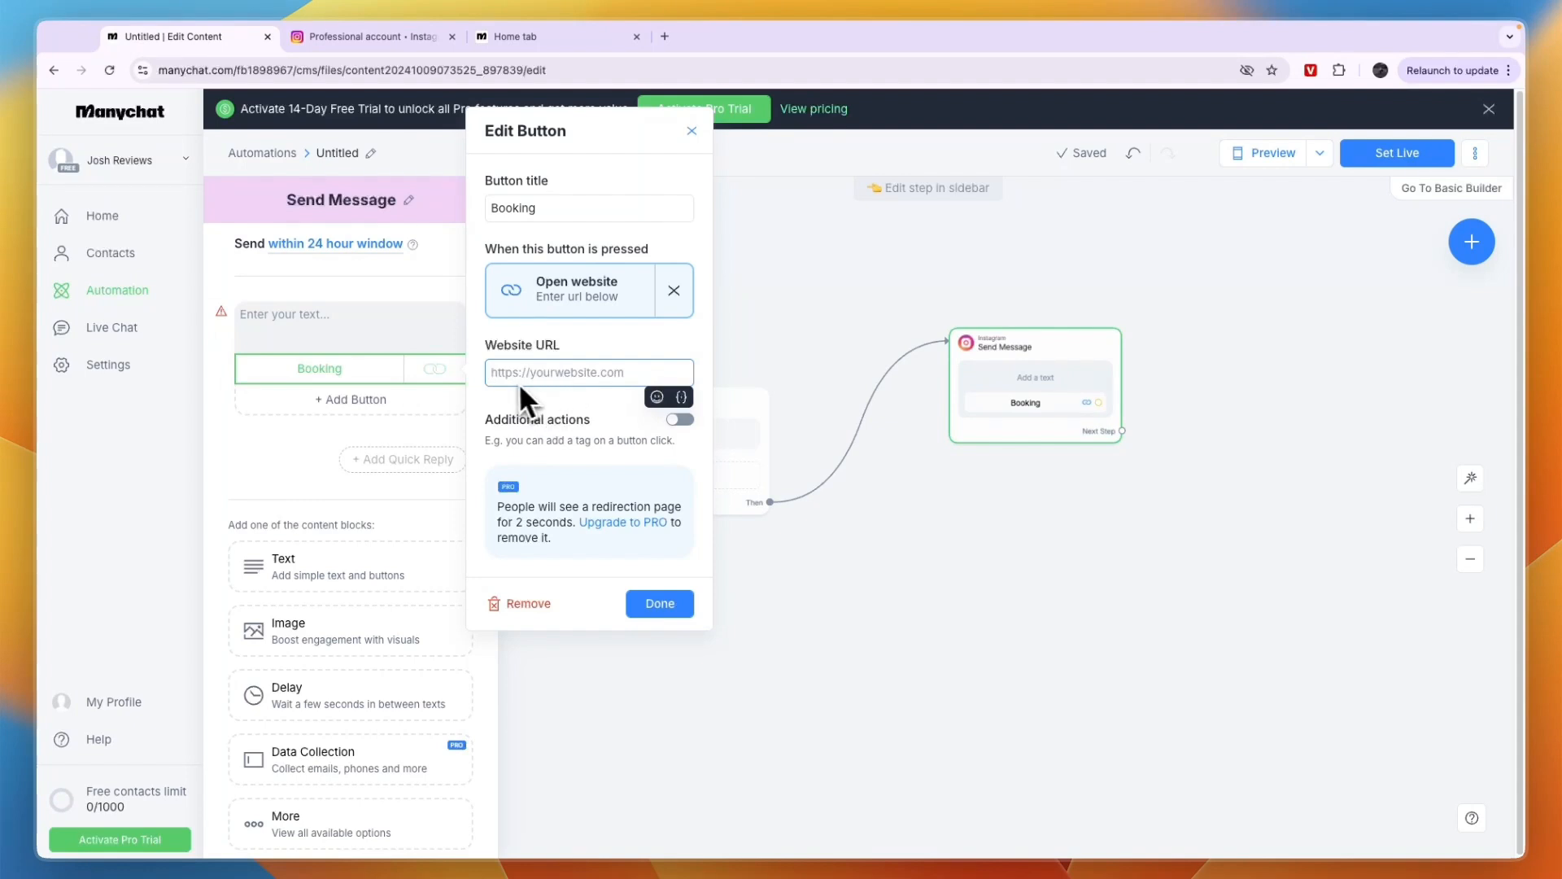
click(296, 496)
Add a Data Collection block to the message that asks "What is your name and email address?"
scroll(350, 634, down, 1)
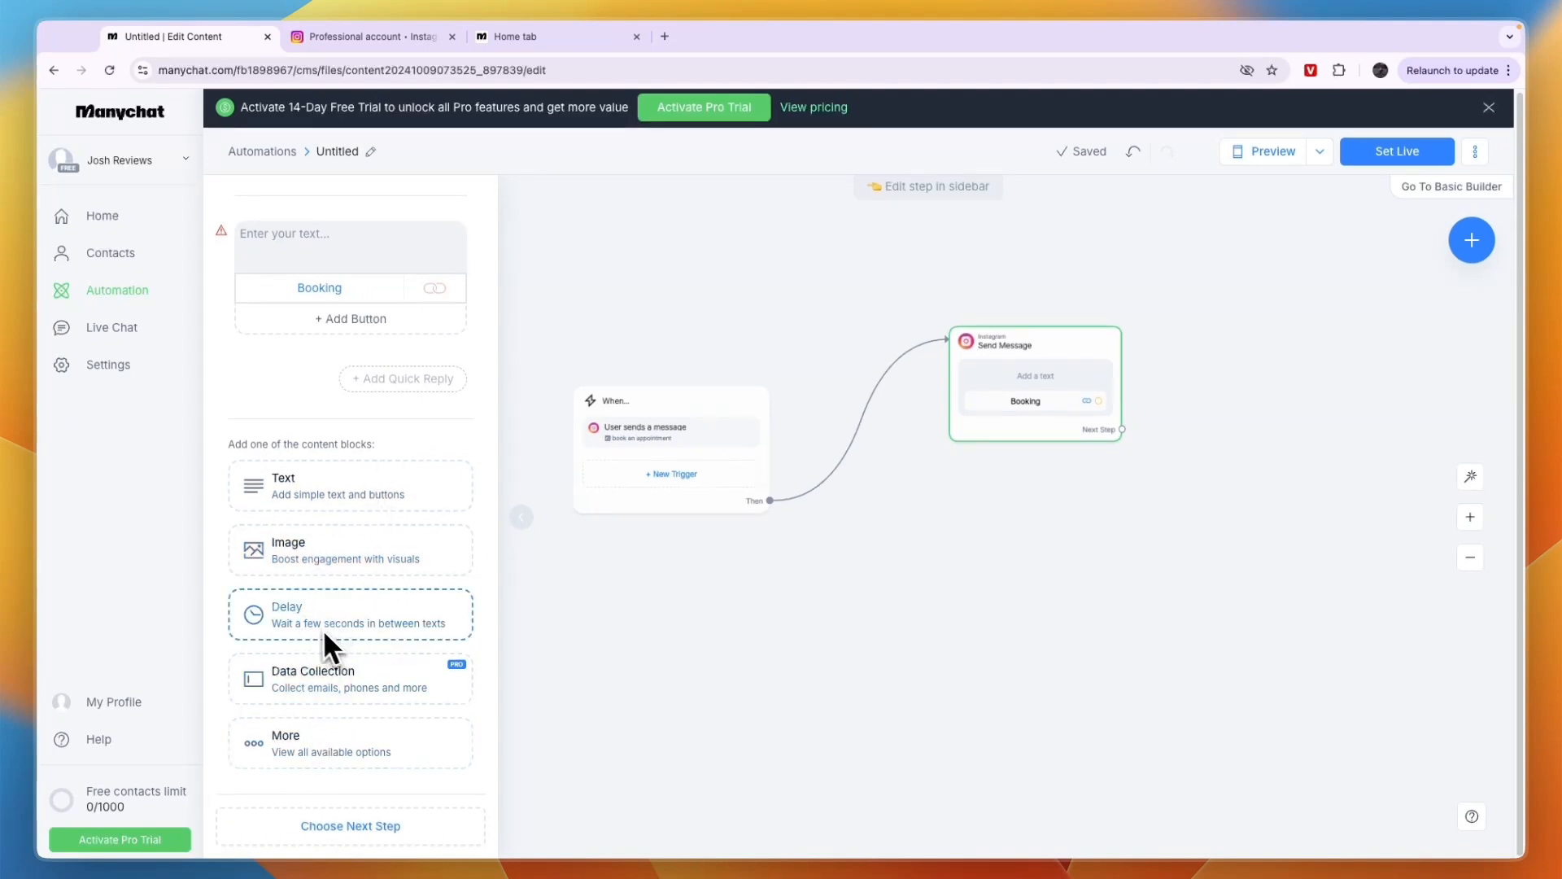
click(304, 676)
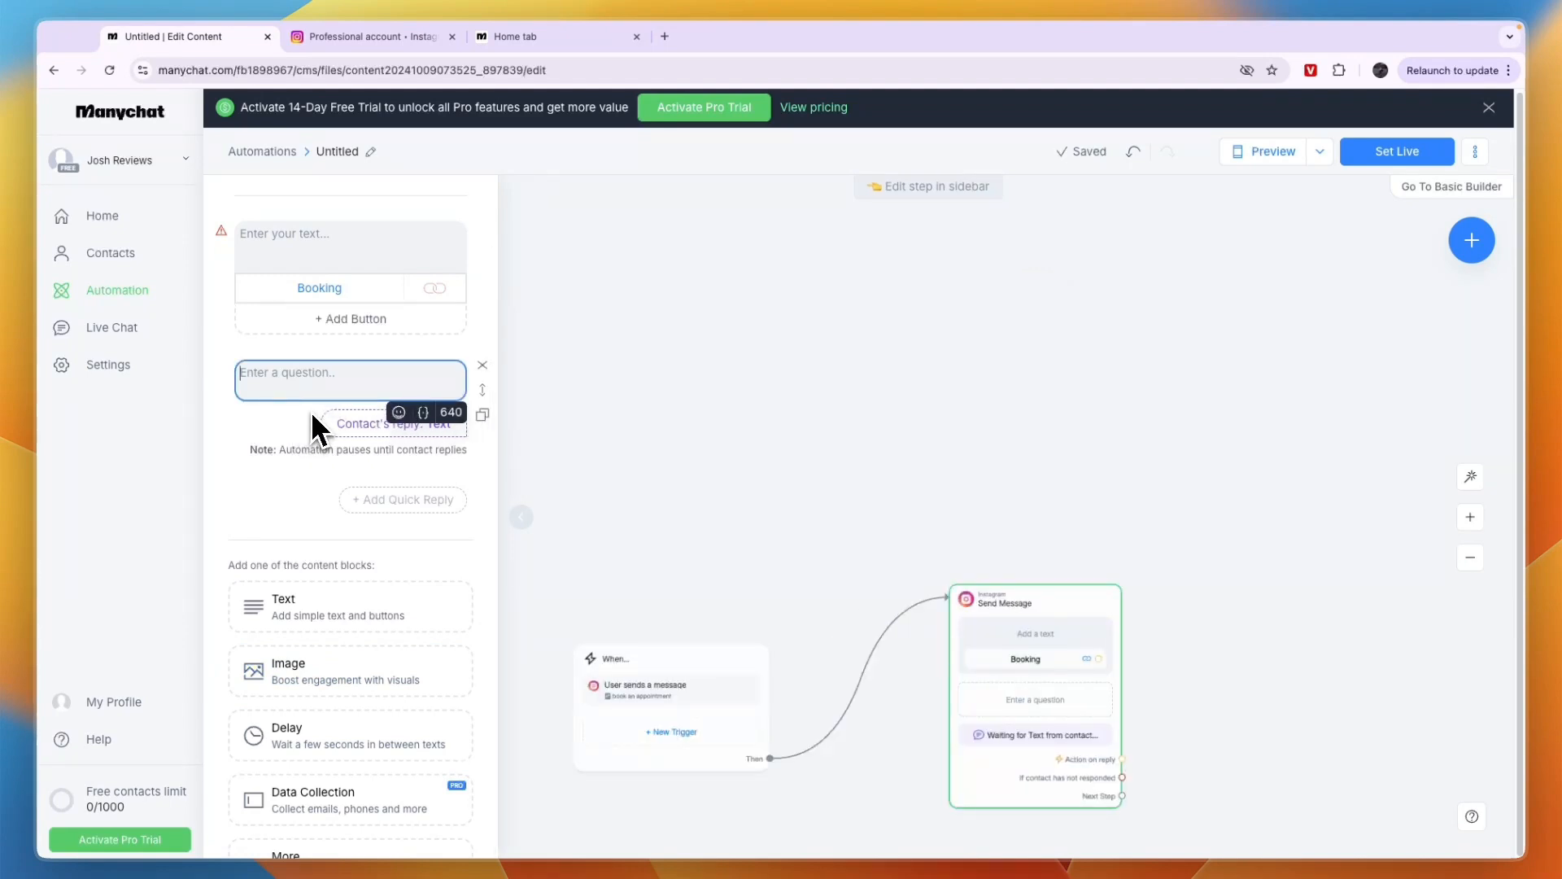
text(What is)
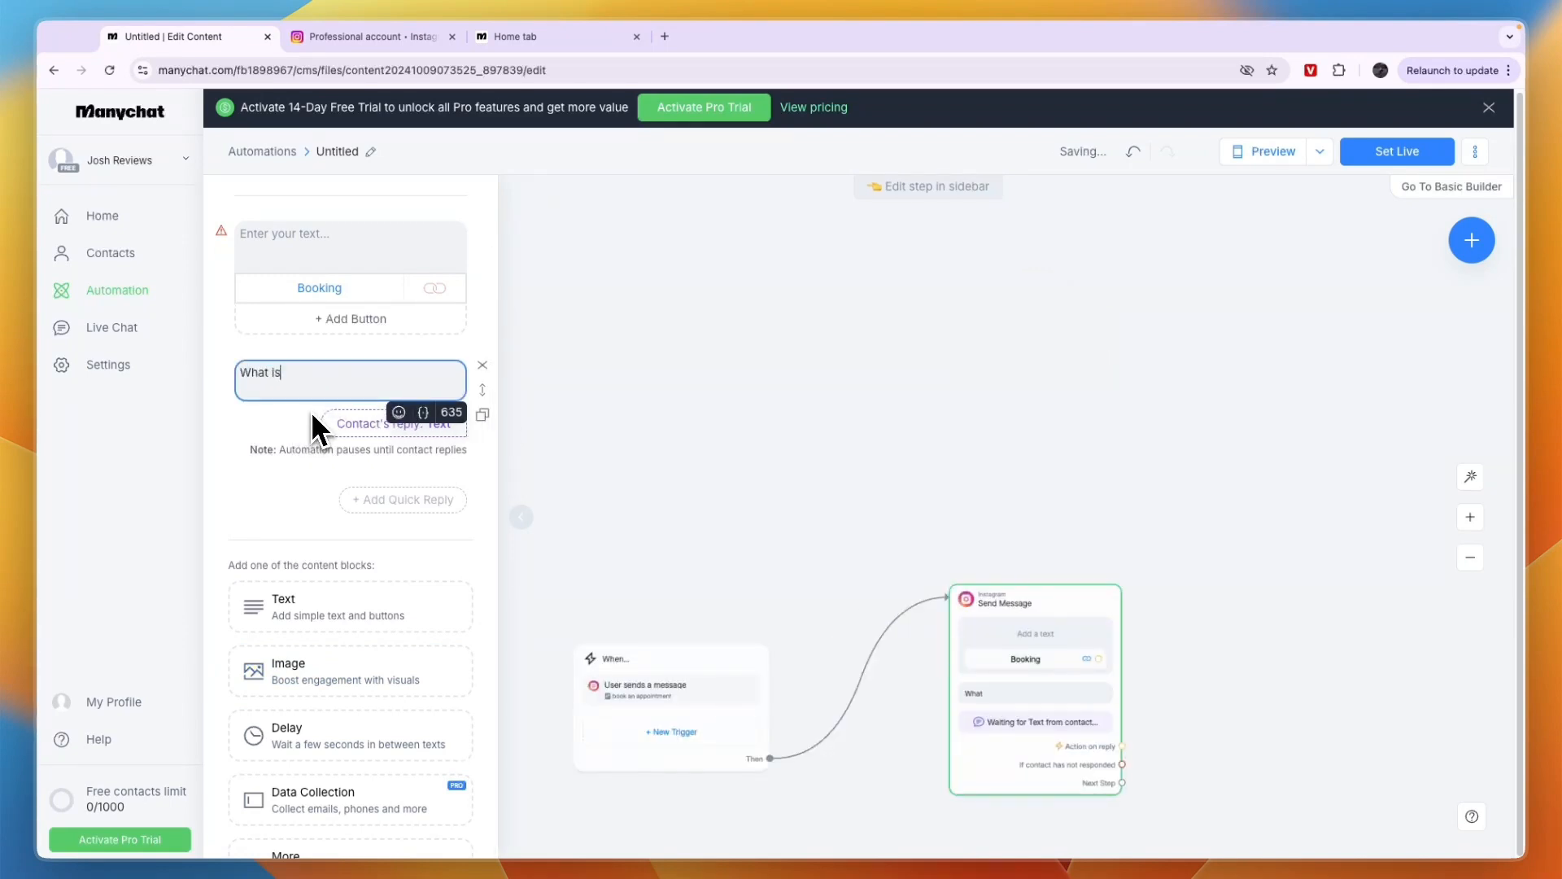
text( your name and email)
text(address)
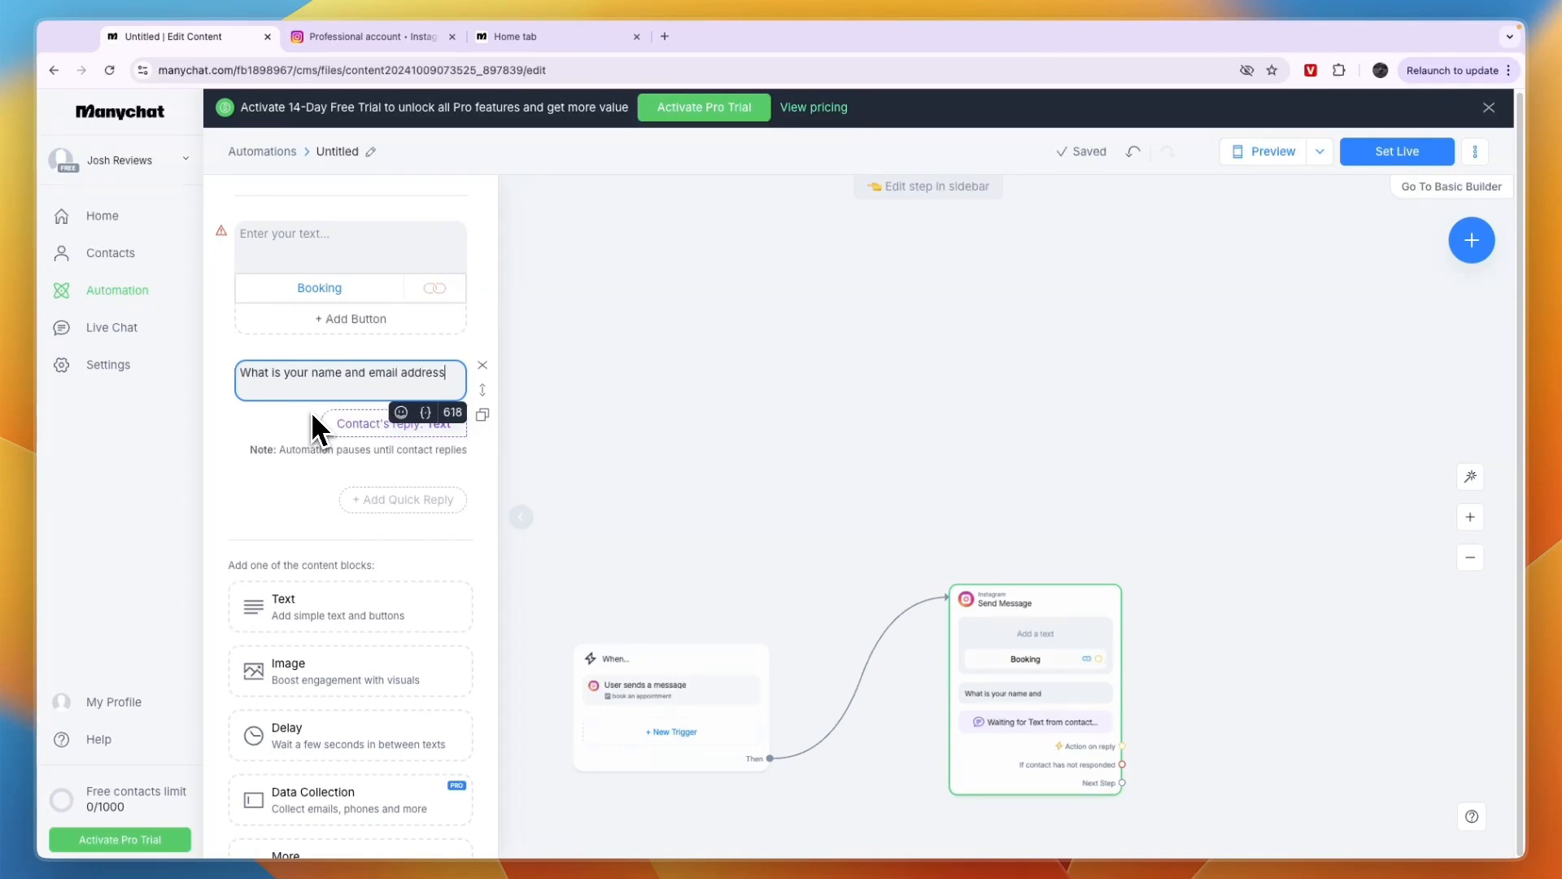
click(368, 421)
text(?)
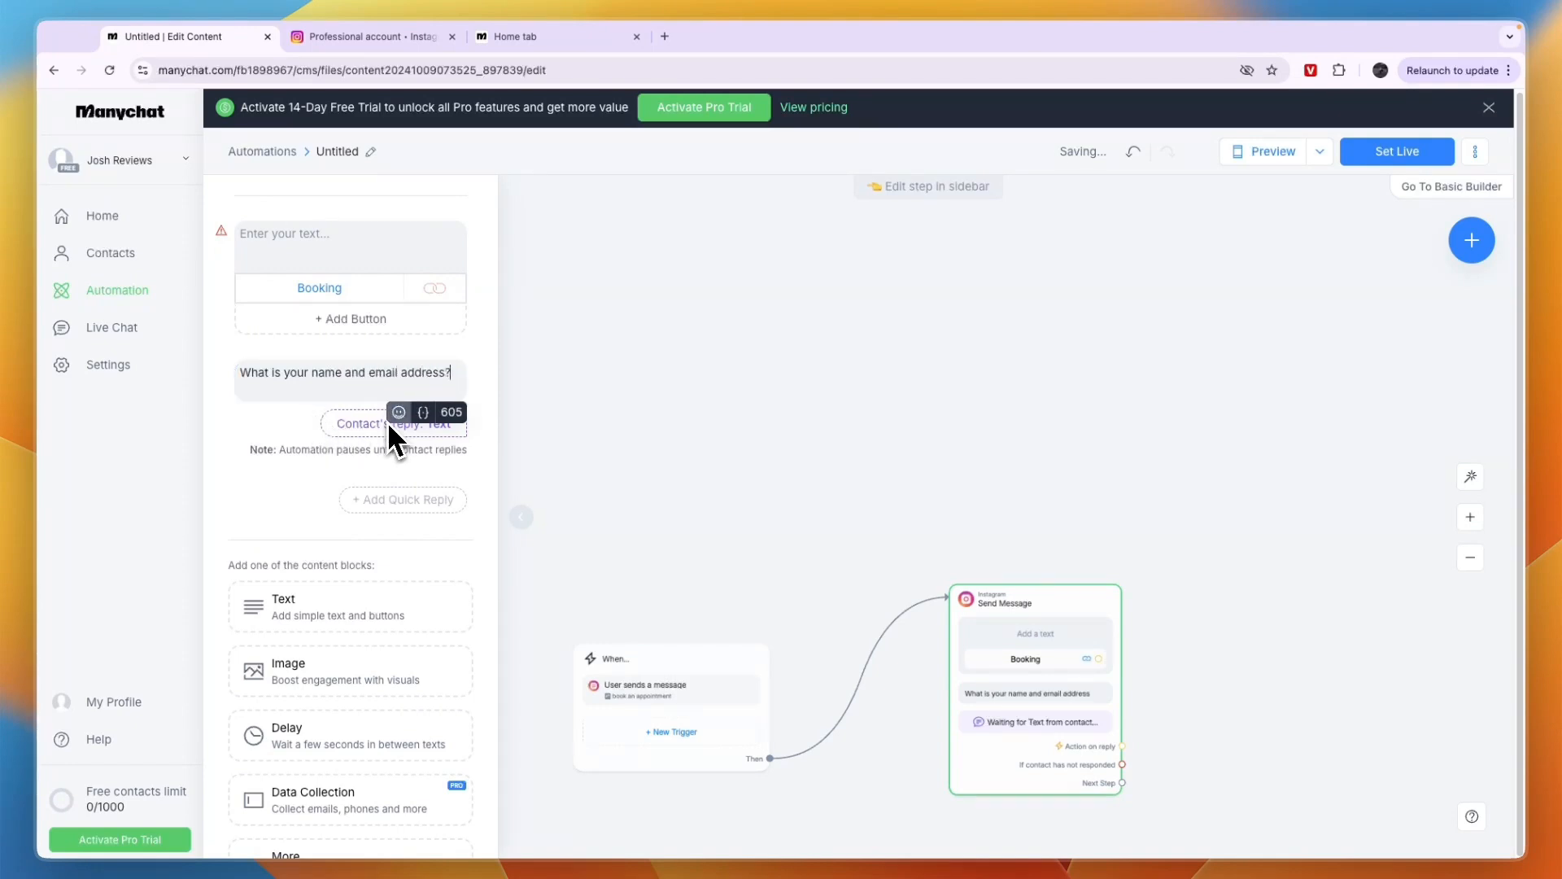
click(419, 435)
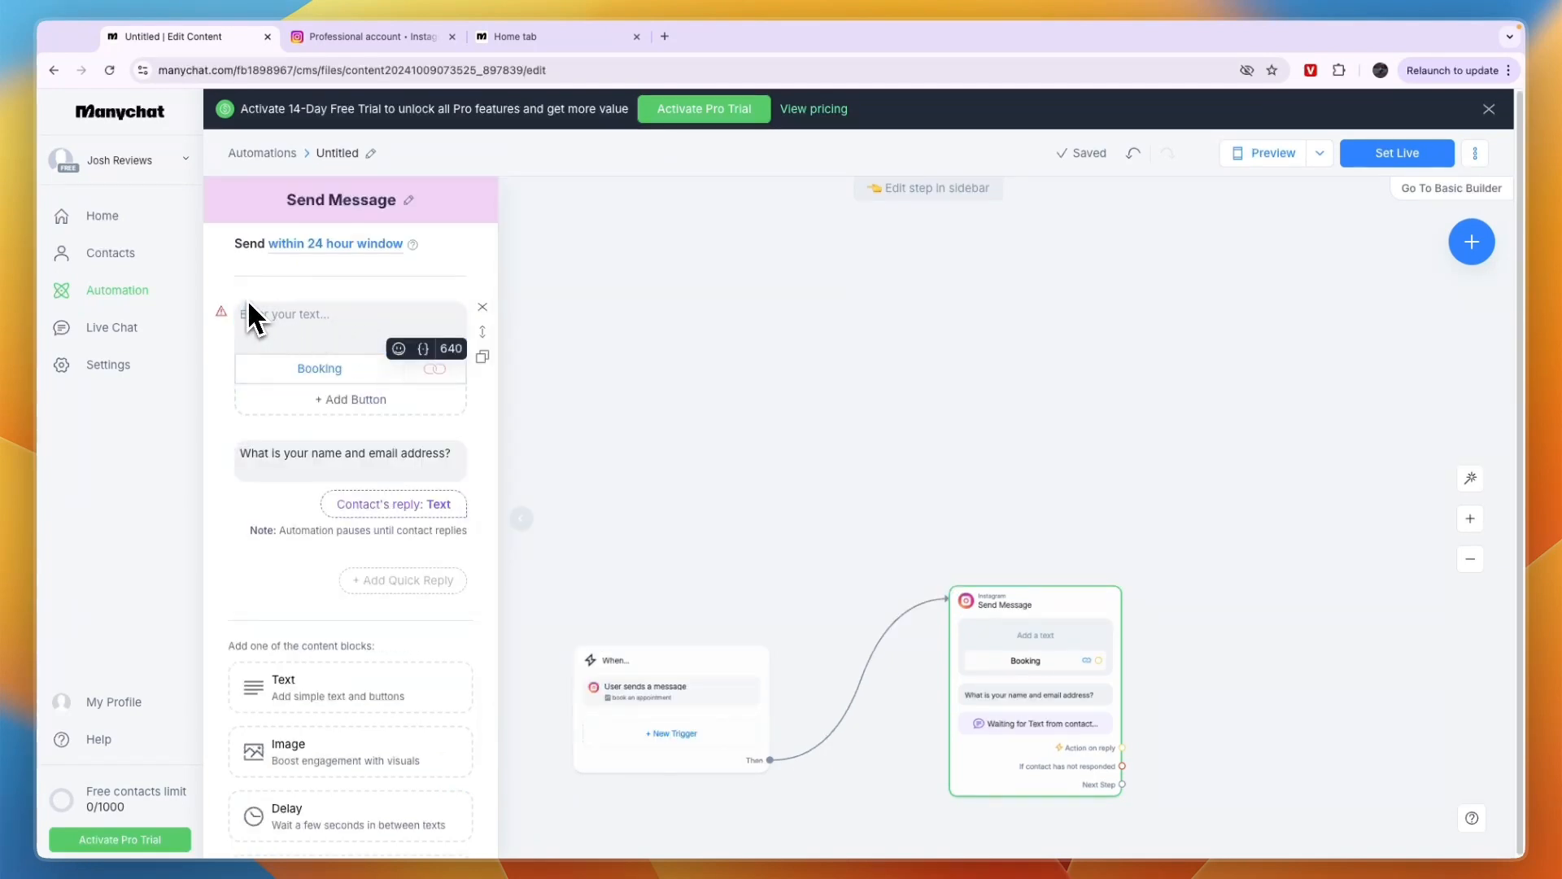
Write the message text above the Booking button as "You can book in meeting with me by clicking on the button below."
text(YT)
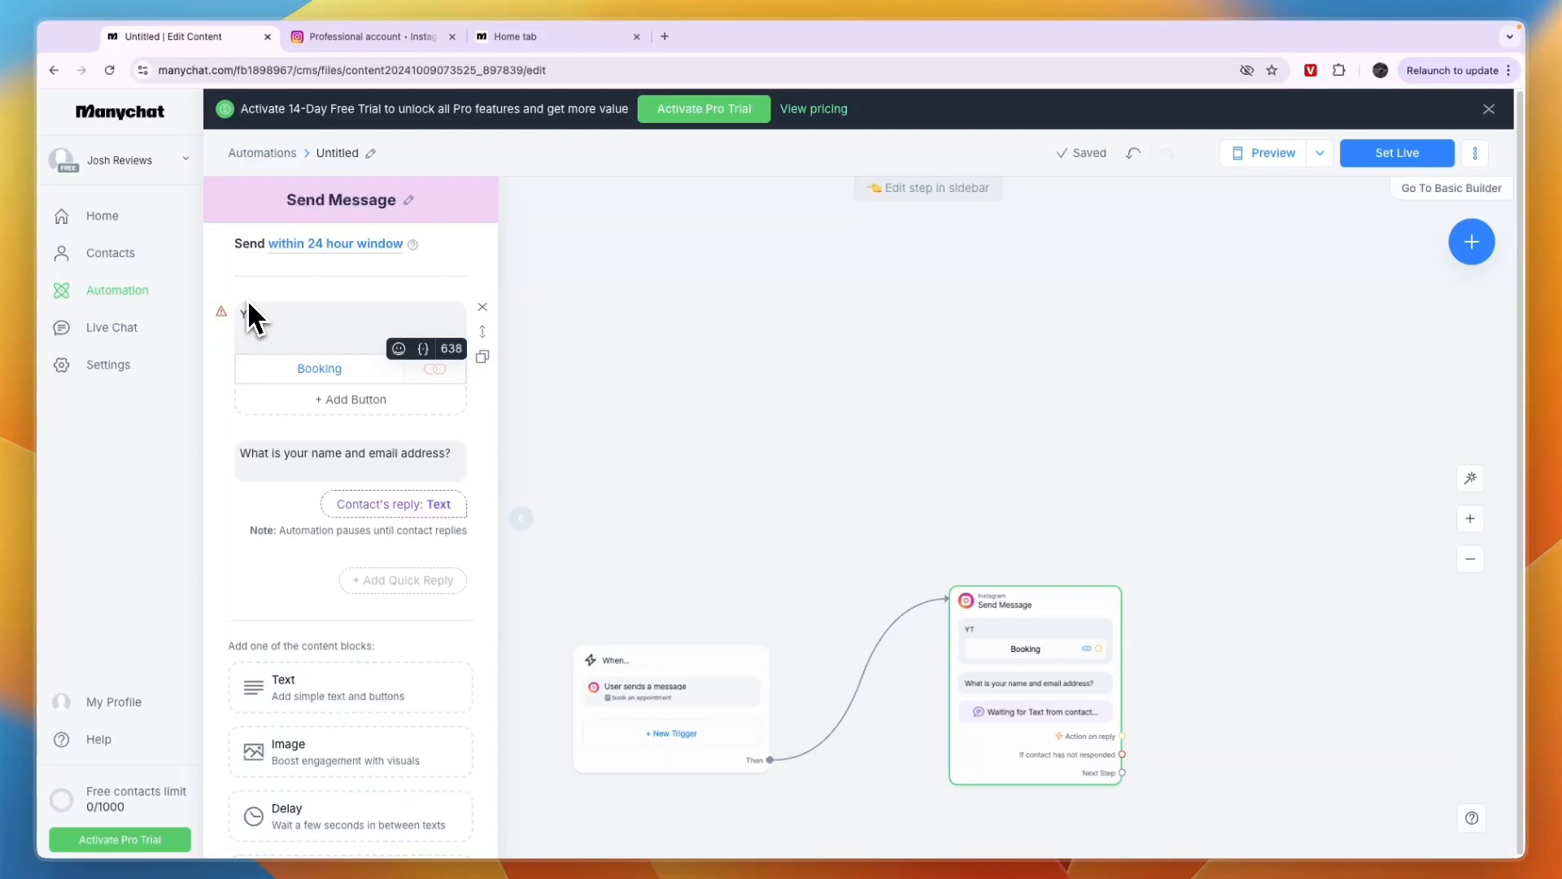
text(u can book in meeting with me r)
key(BackSpace)
text(by)
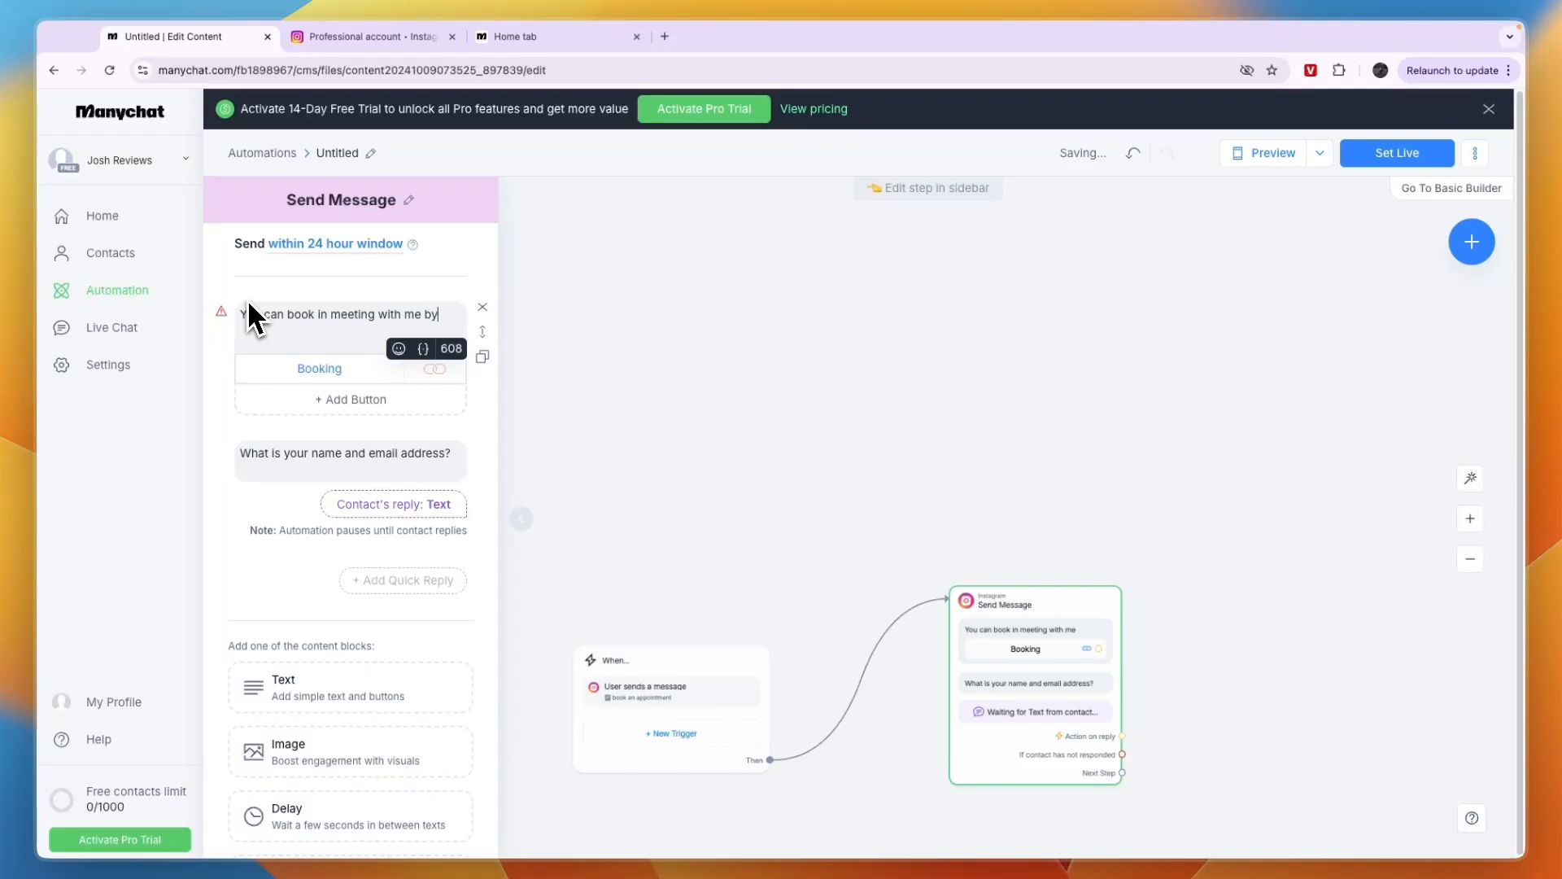
text( calling on the buto)
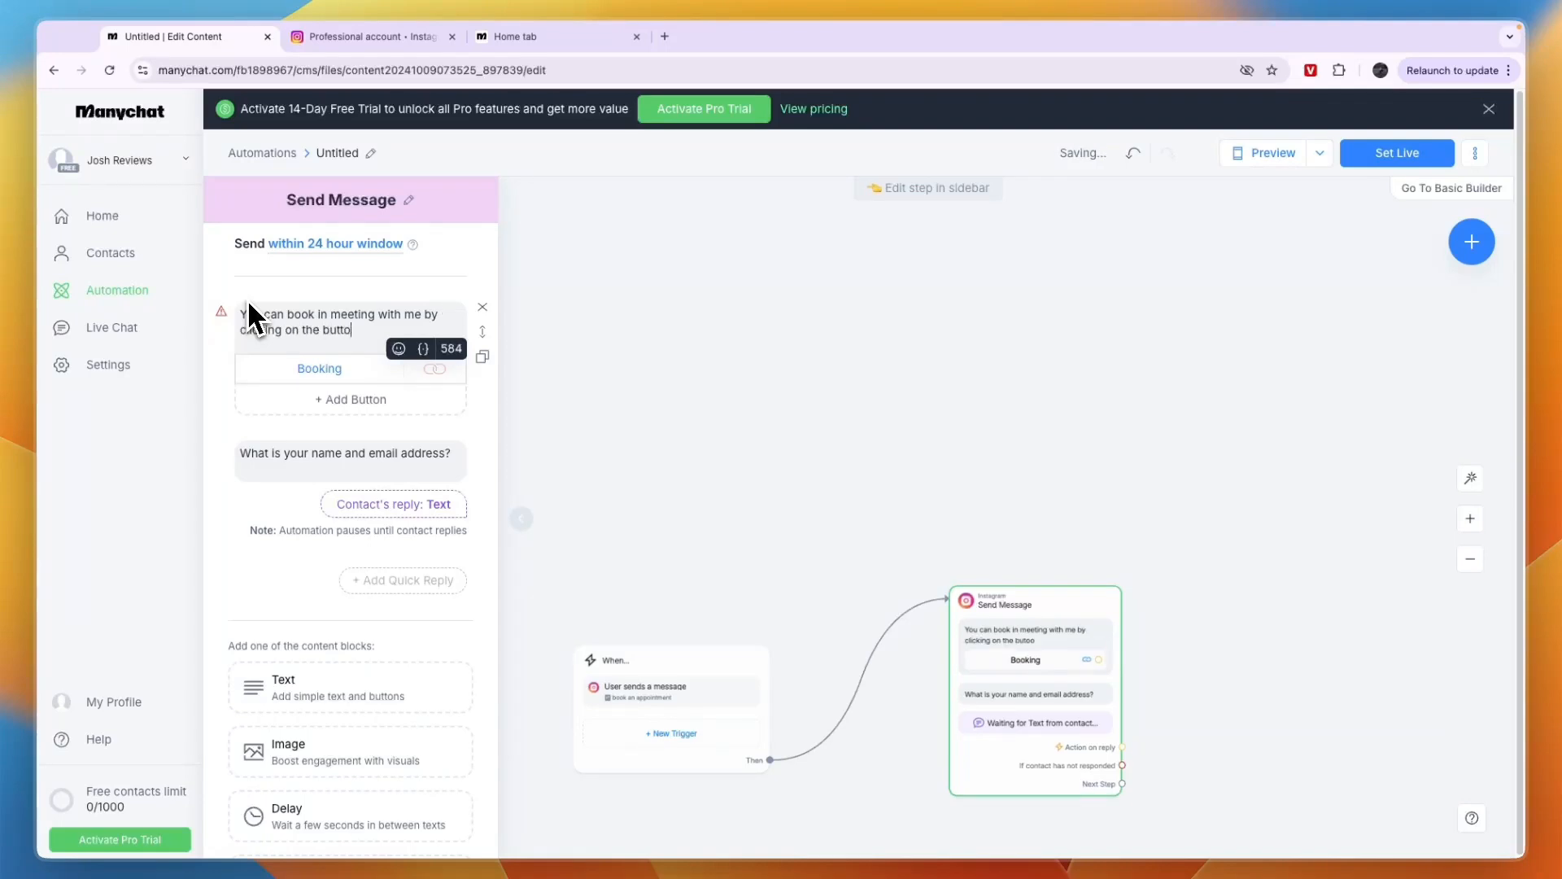
text(n below.)
click(528, 265)
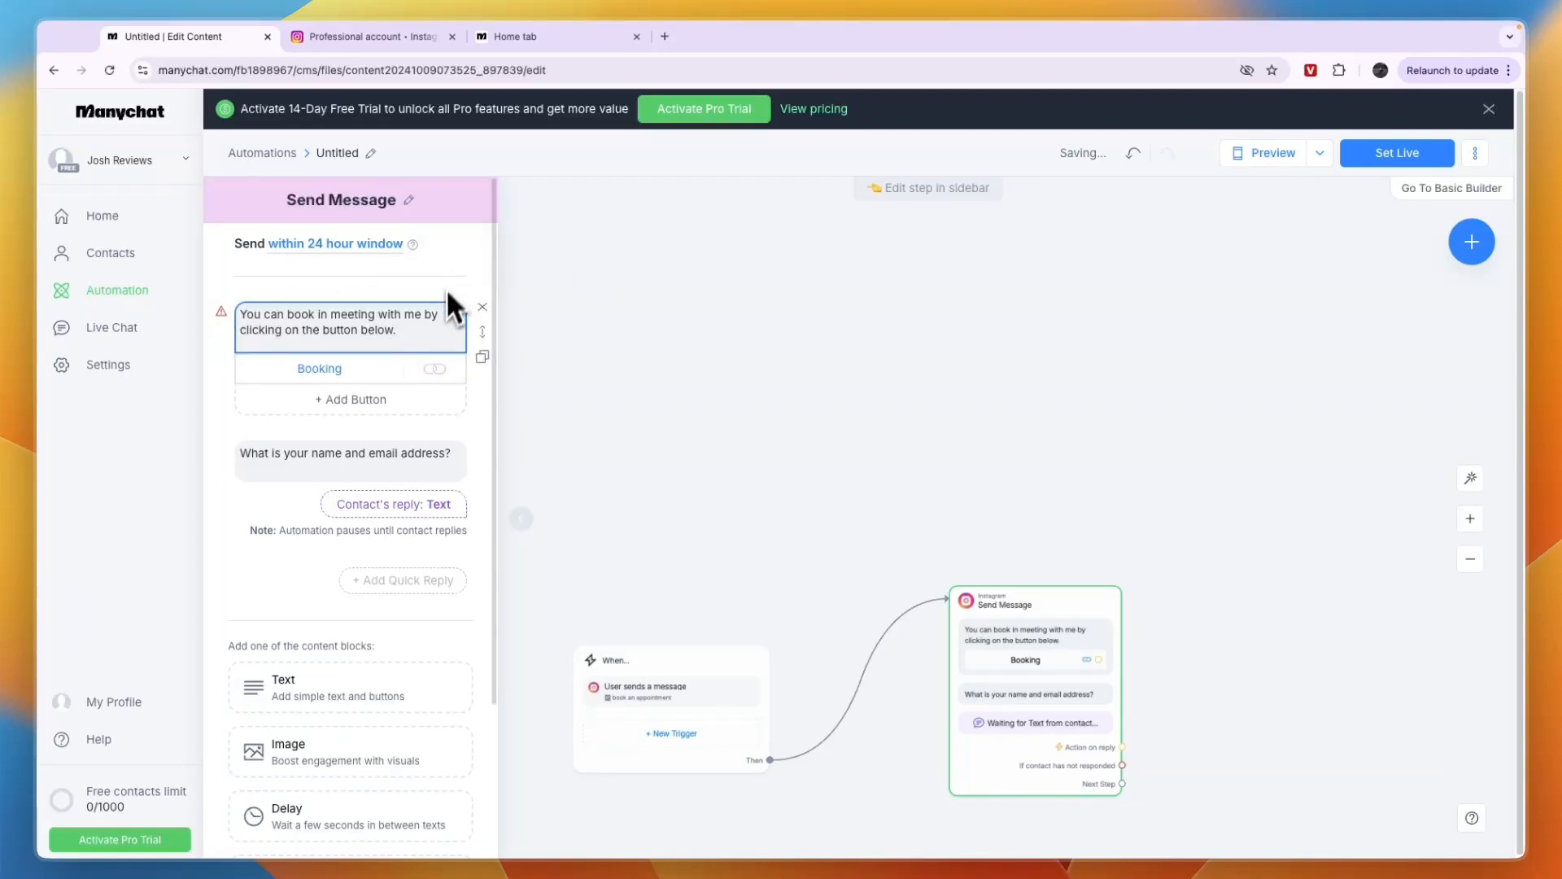
Remove the name and email question from the Send Message step
scroll(1009, 619, down, 1)
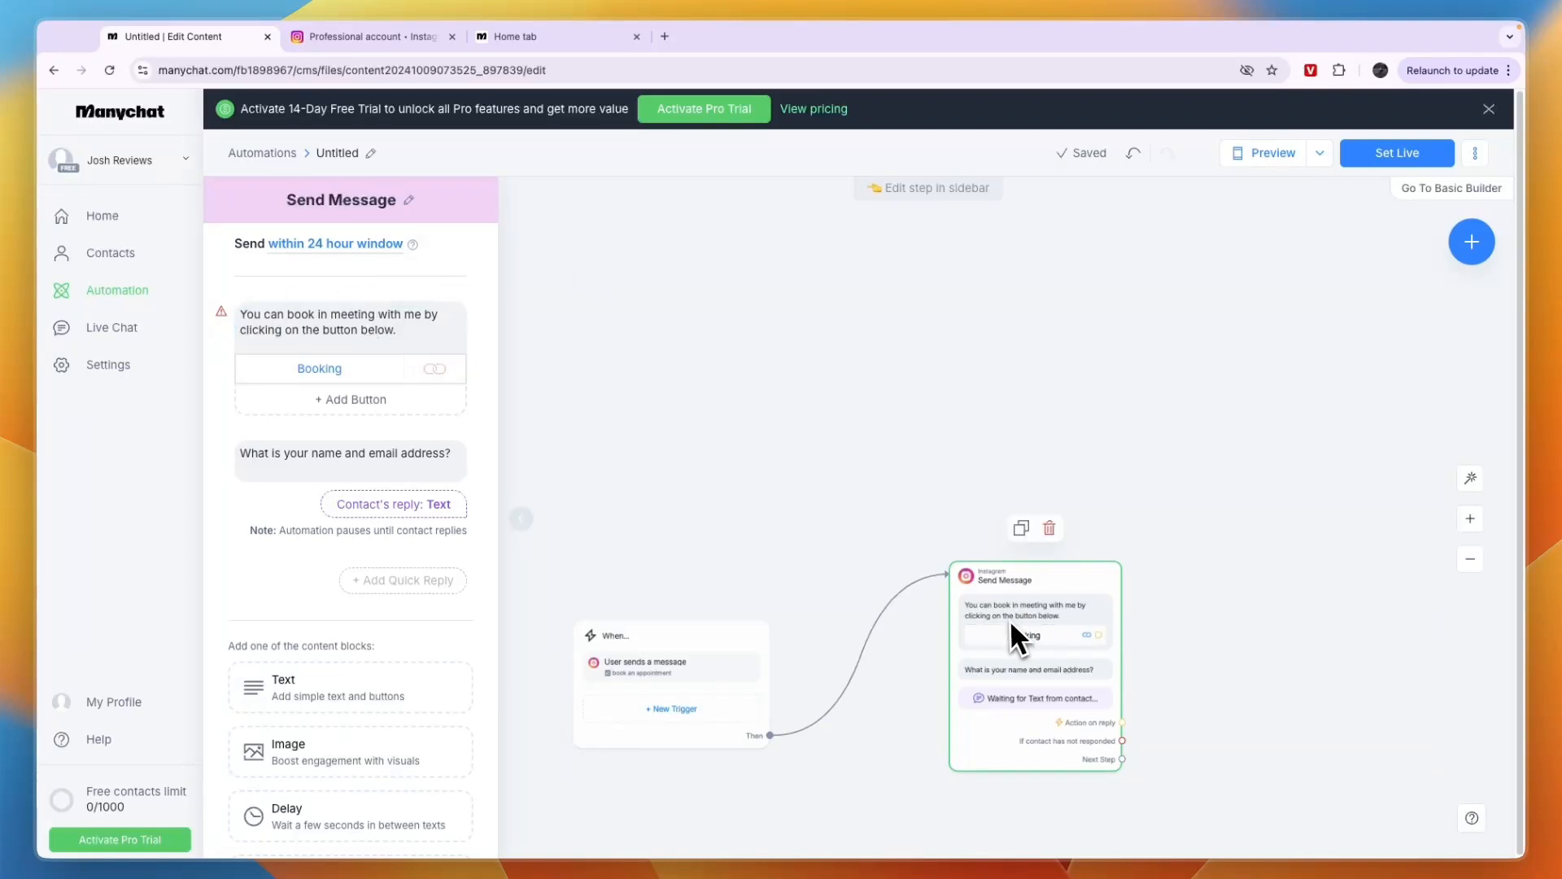
click(1471, 519)
drag(1374, 705, 1167, 420)
scroll(935, 472, down, 3)
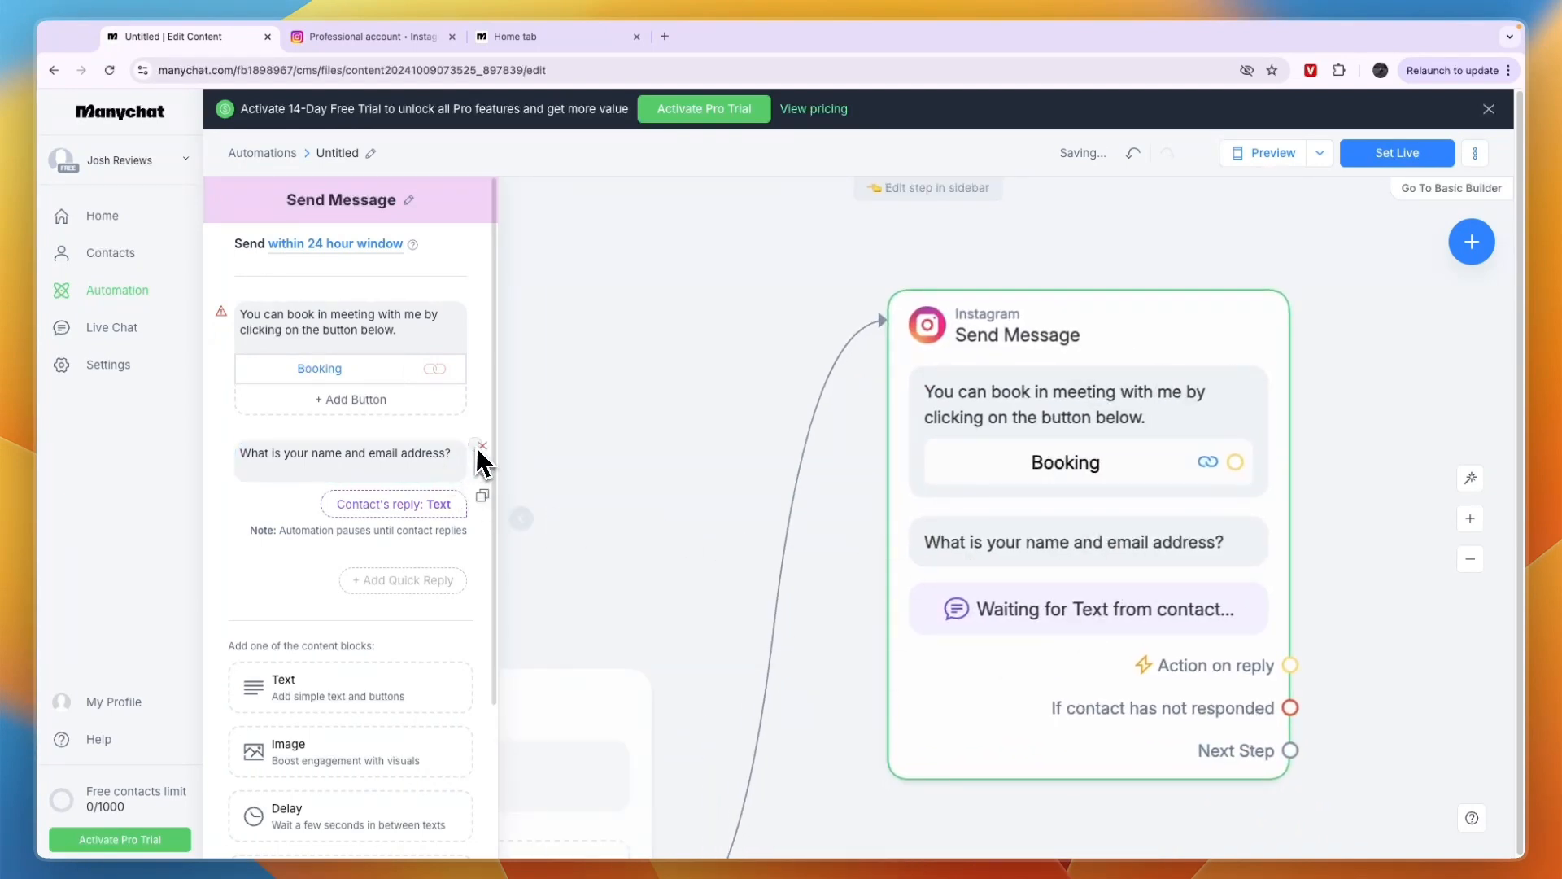
click(476, 452)
click(895, 207)
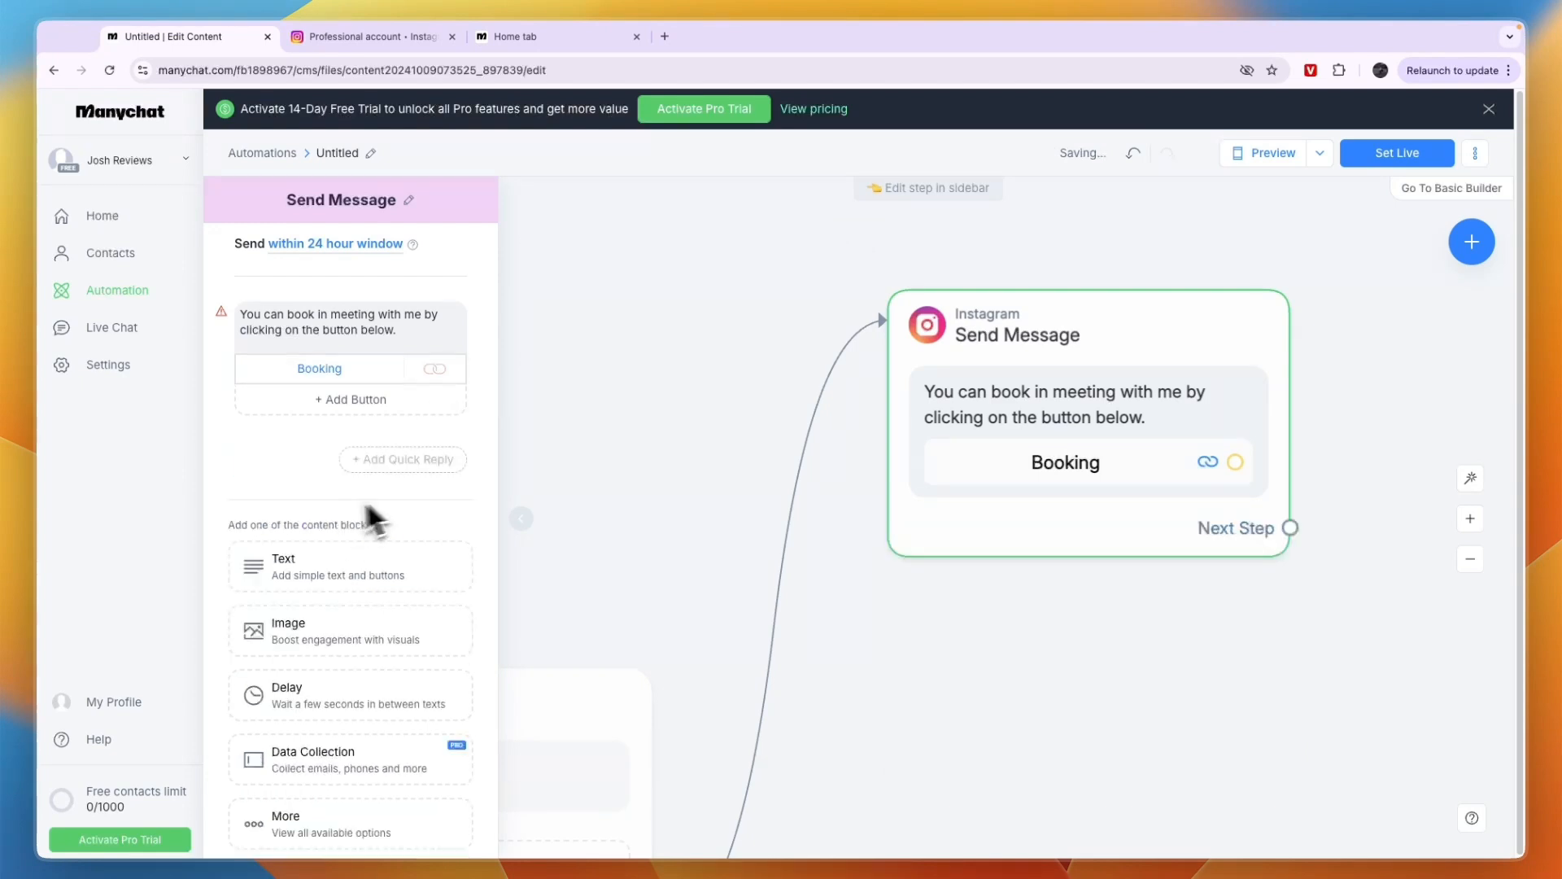
Move the Send Message block farther right and slightly lower on the canvas
drag(1077, 316, 1193, 349)
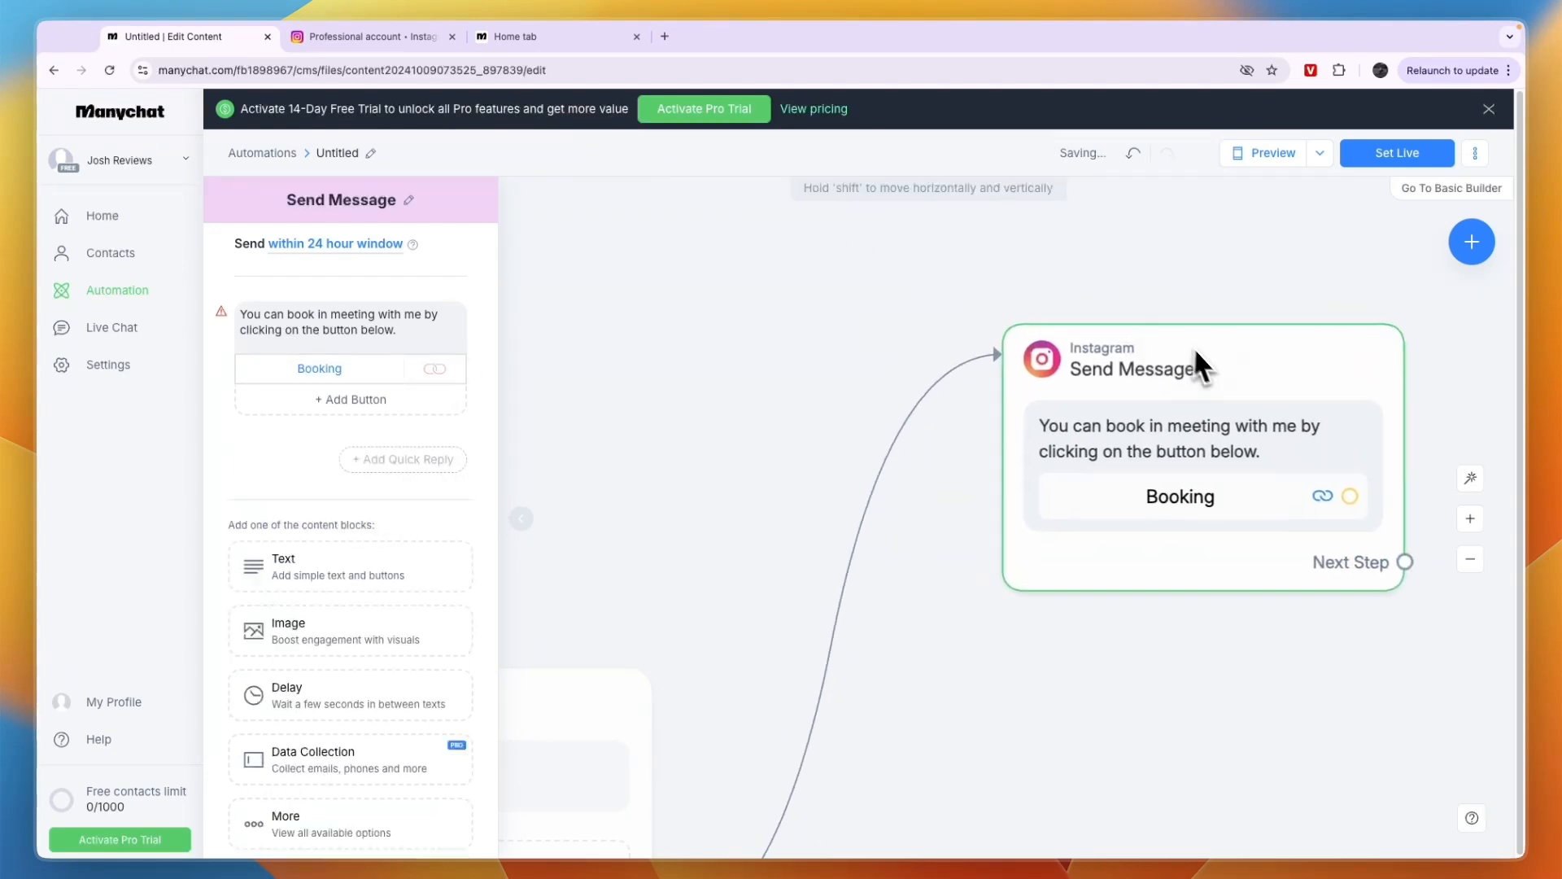
scroll(1054, 589, down, 3)
scroll(1269, 537, up, 2)
click(1470, 558)
click(1470, 558)
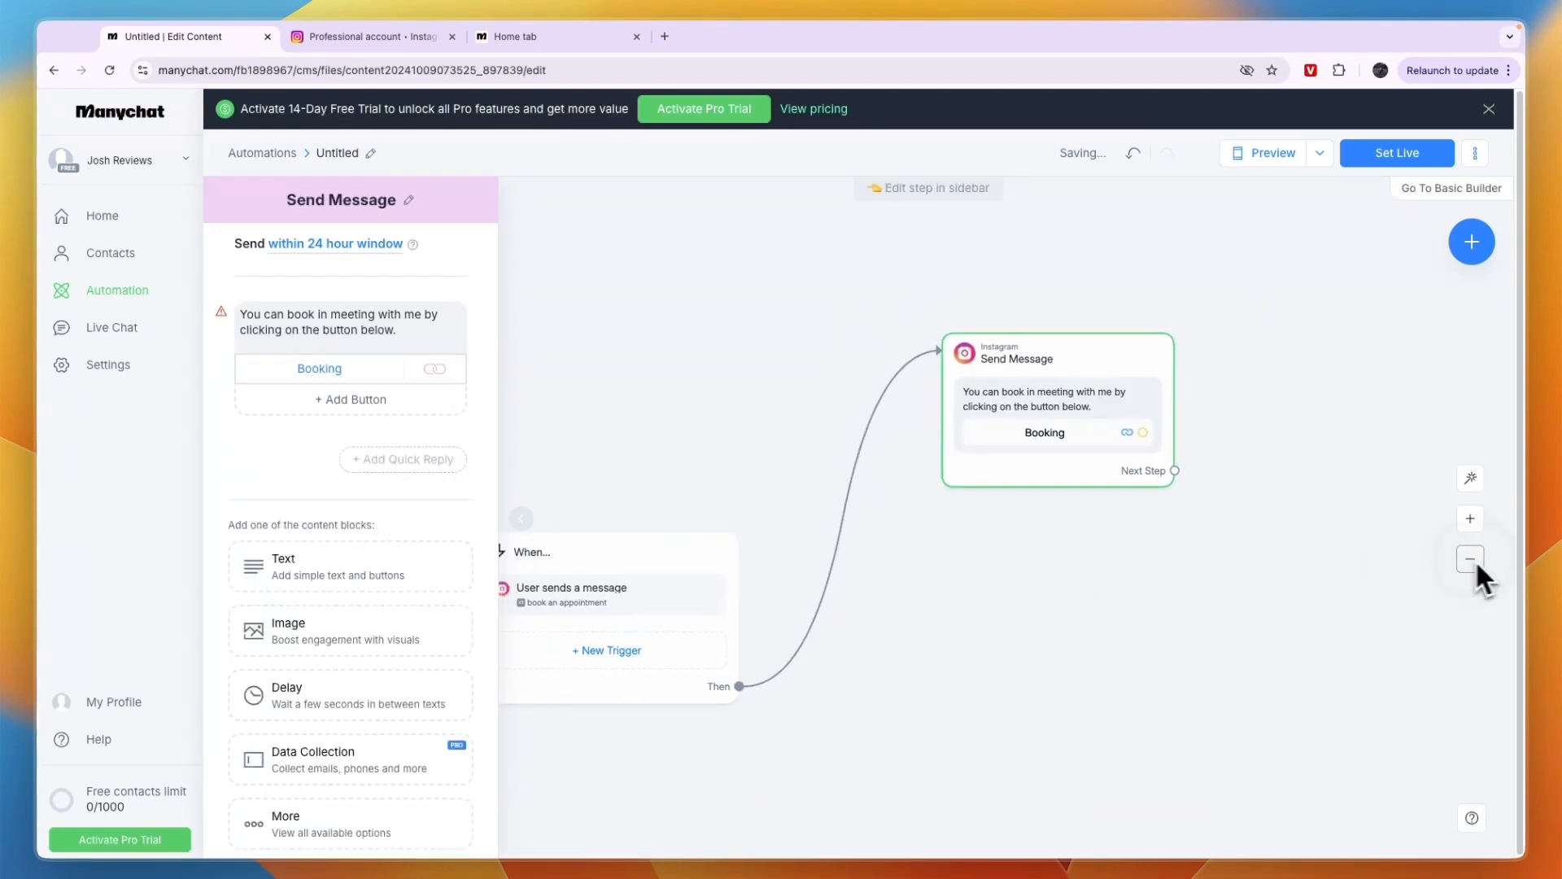
Connect an Actions step after Send Message and look through its Contact data, Automation and Live Chat action options
drag(1013, 495, 1106, 464)
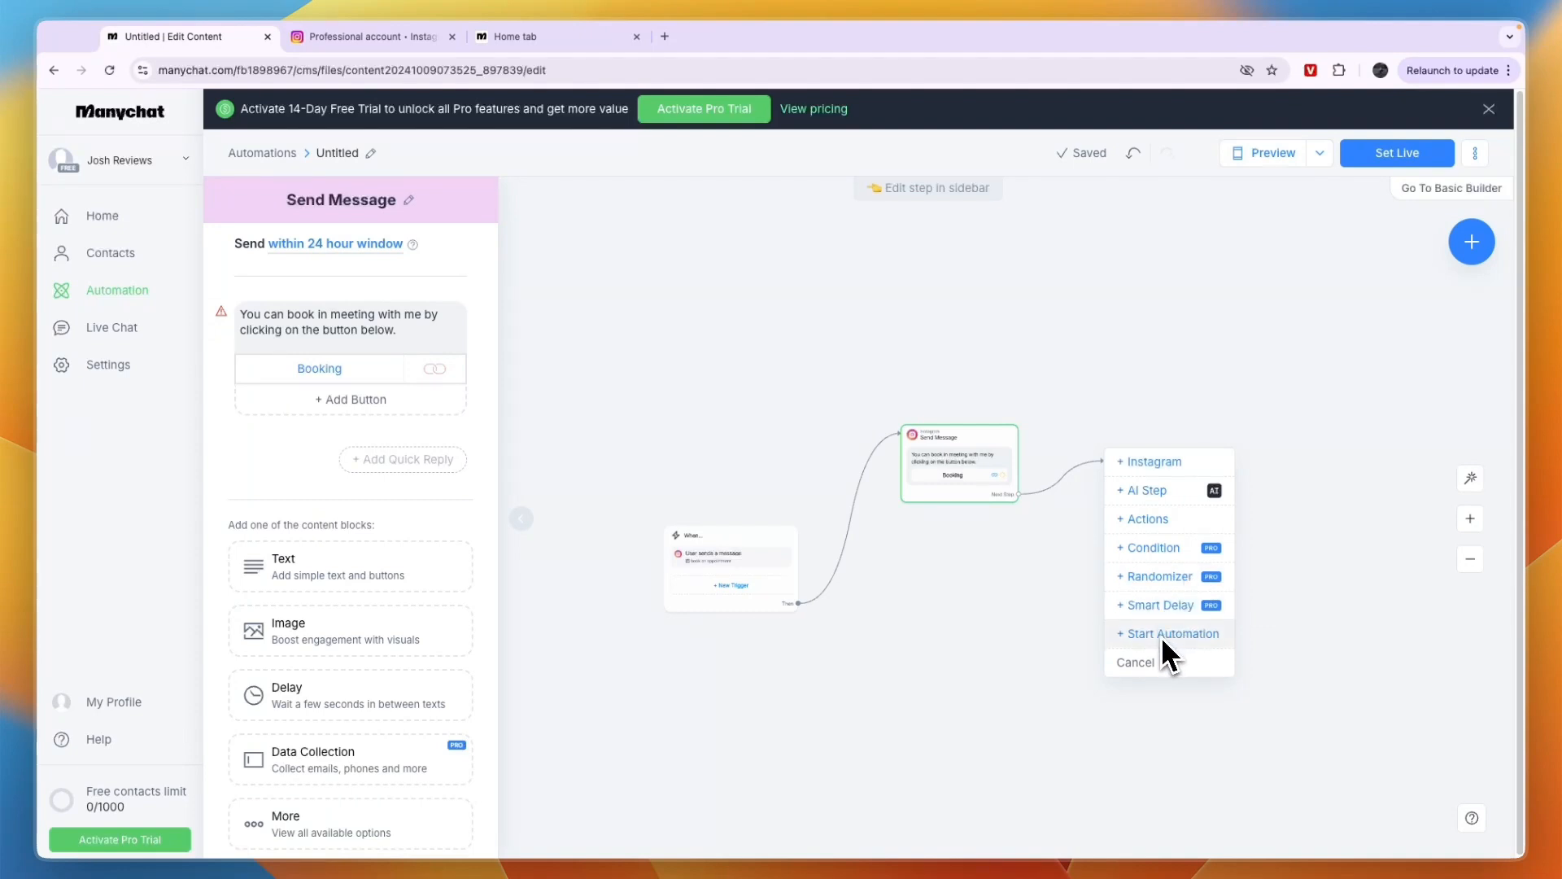
click(1150, 520)
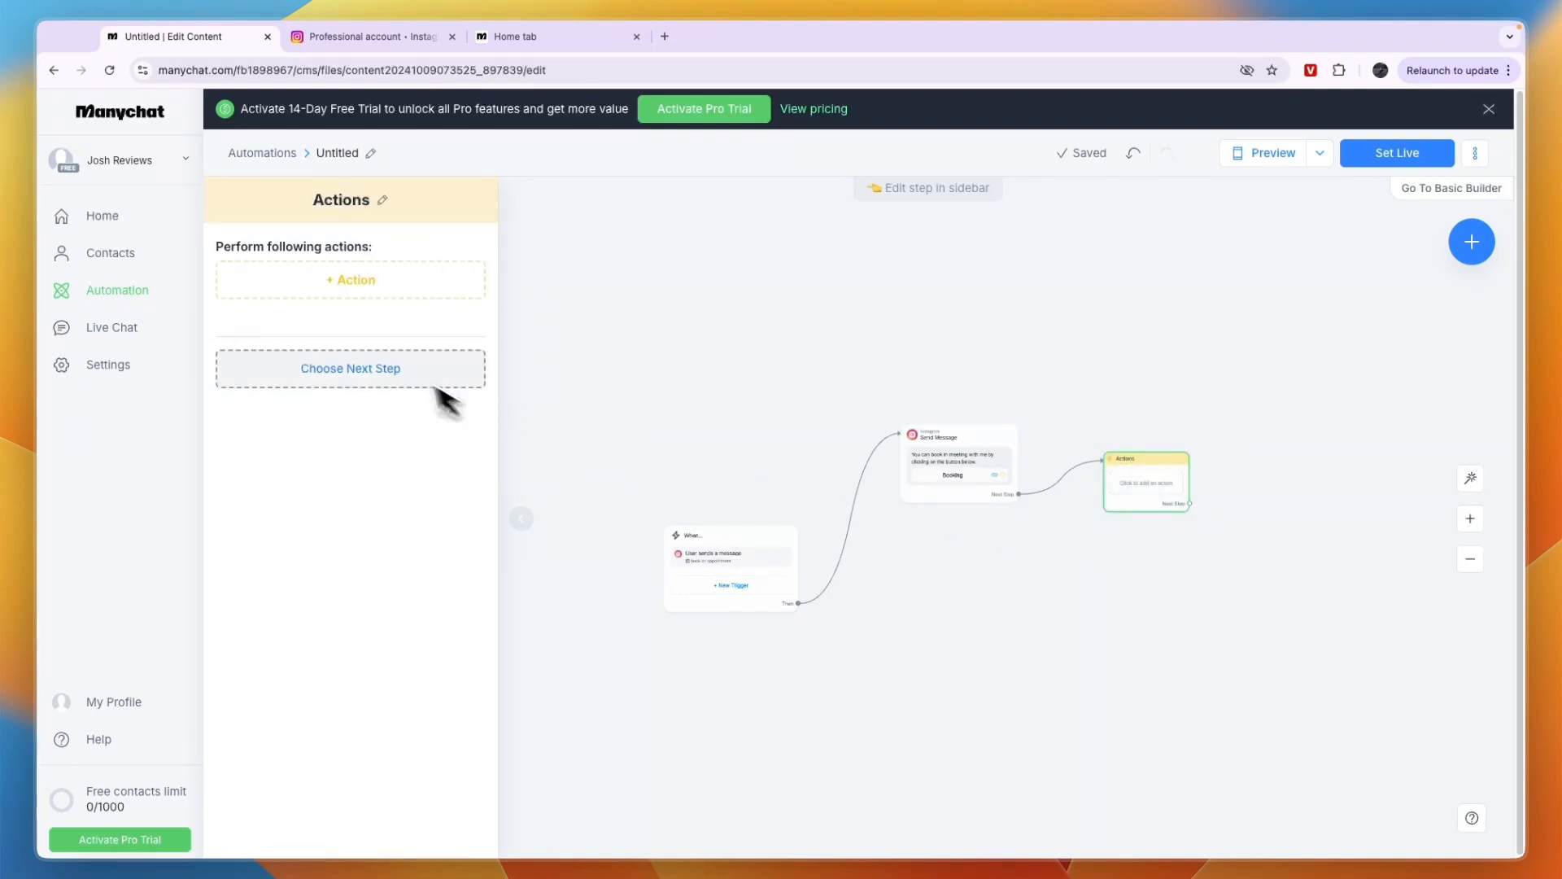
click(353, 284)
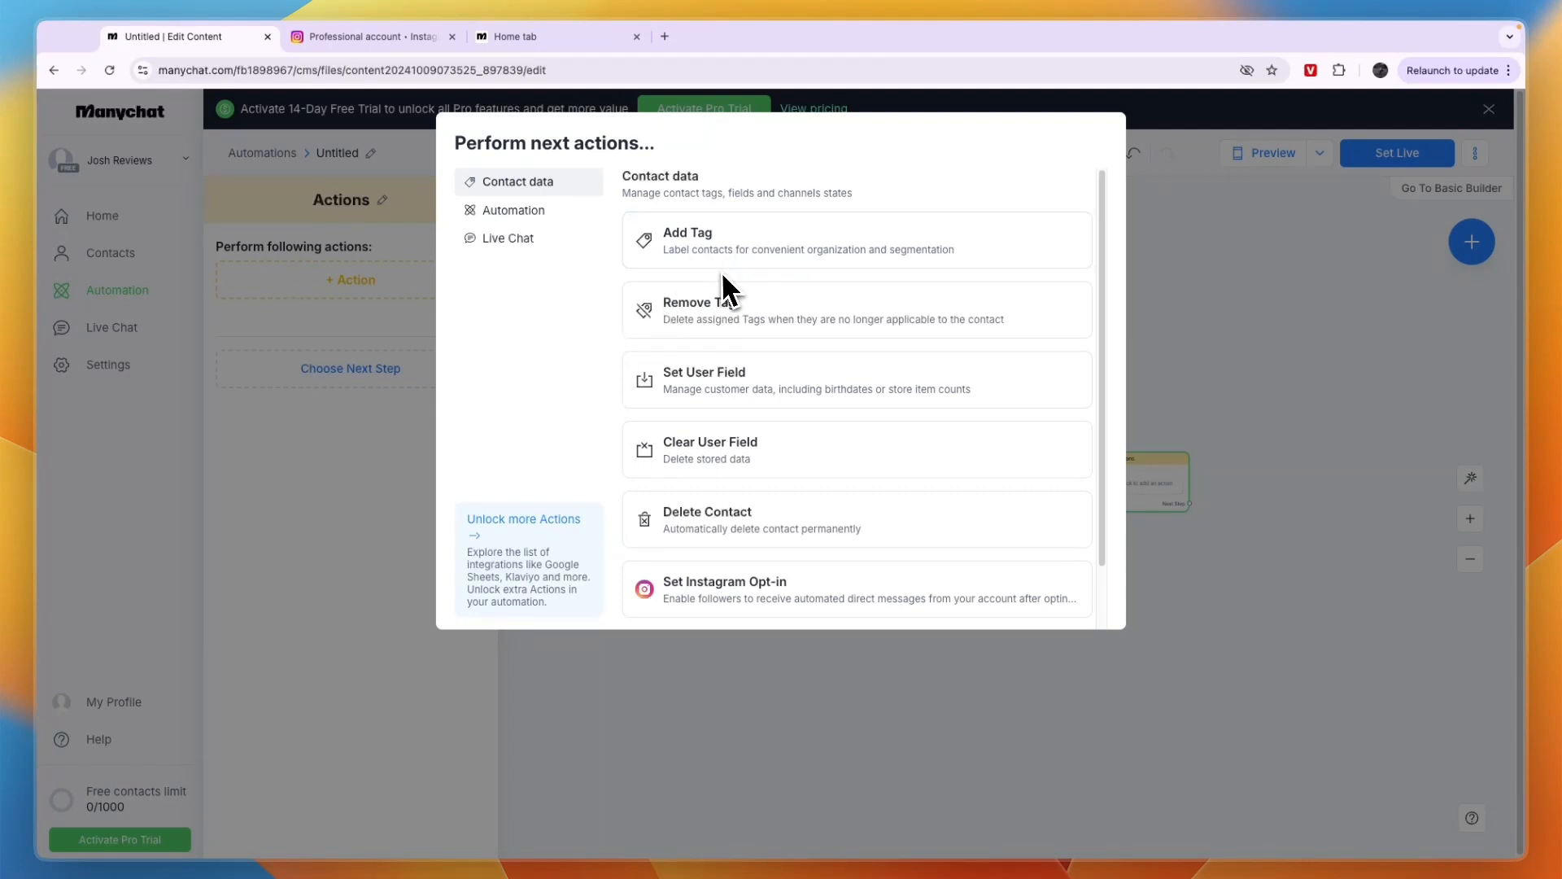
scroll(736, 569, down, 2)
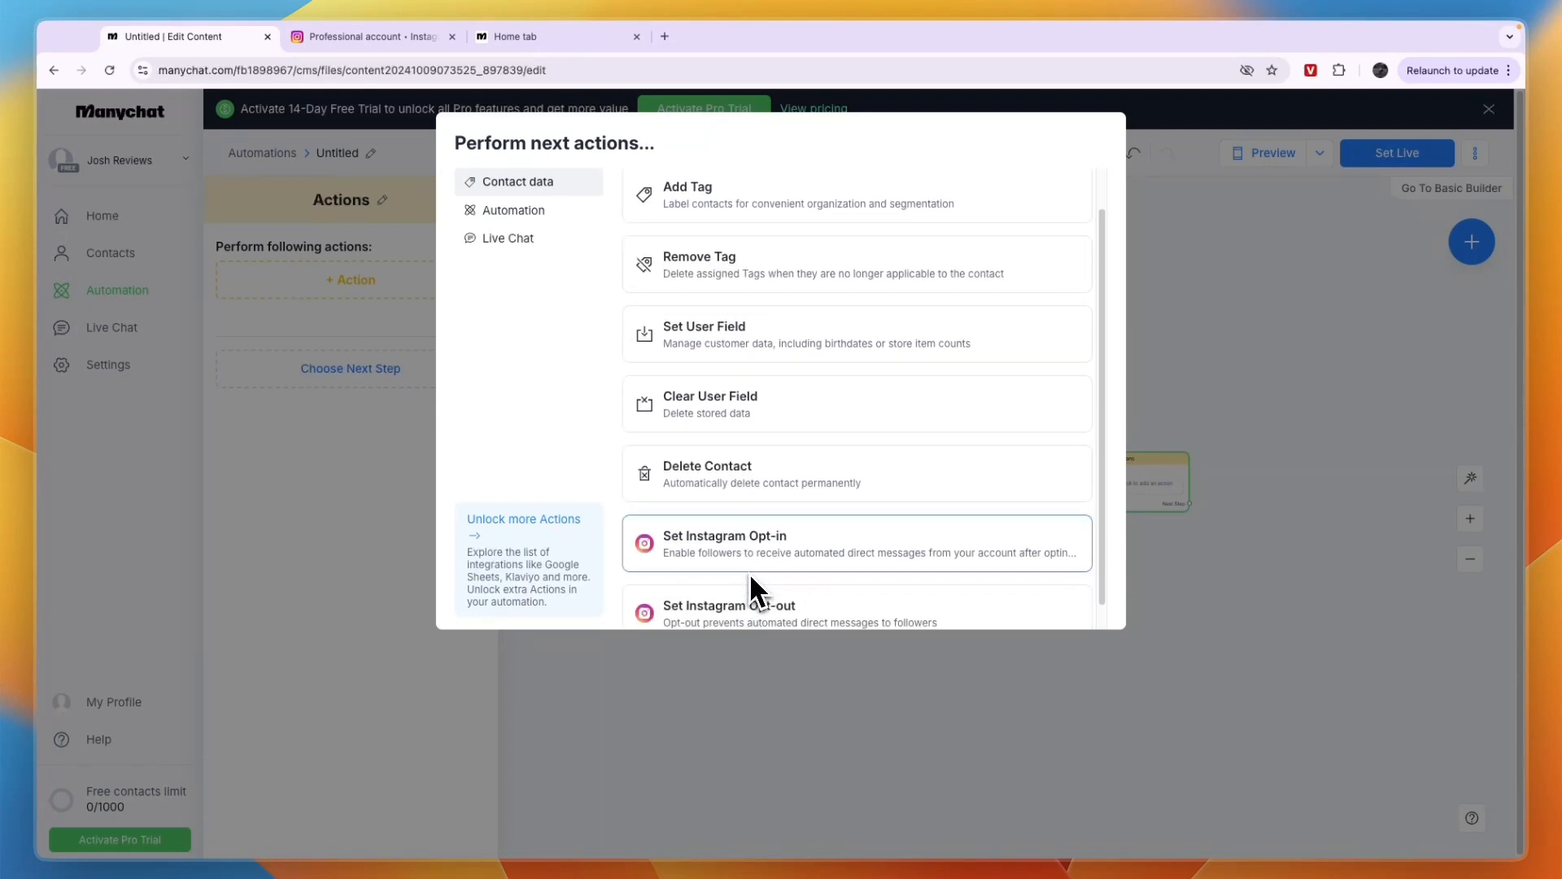
scroll(744, 589, up, 1)
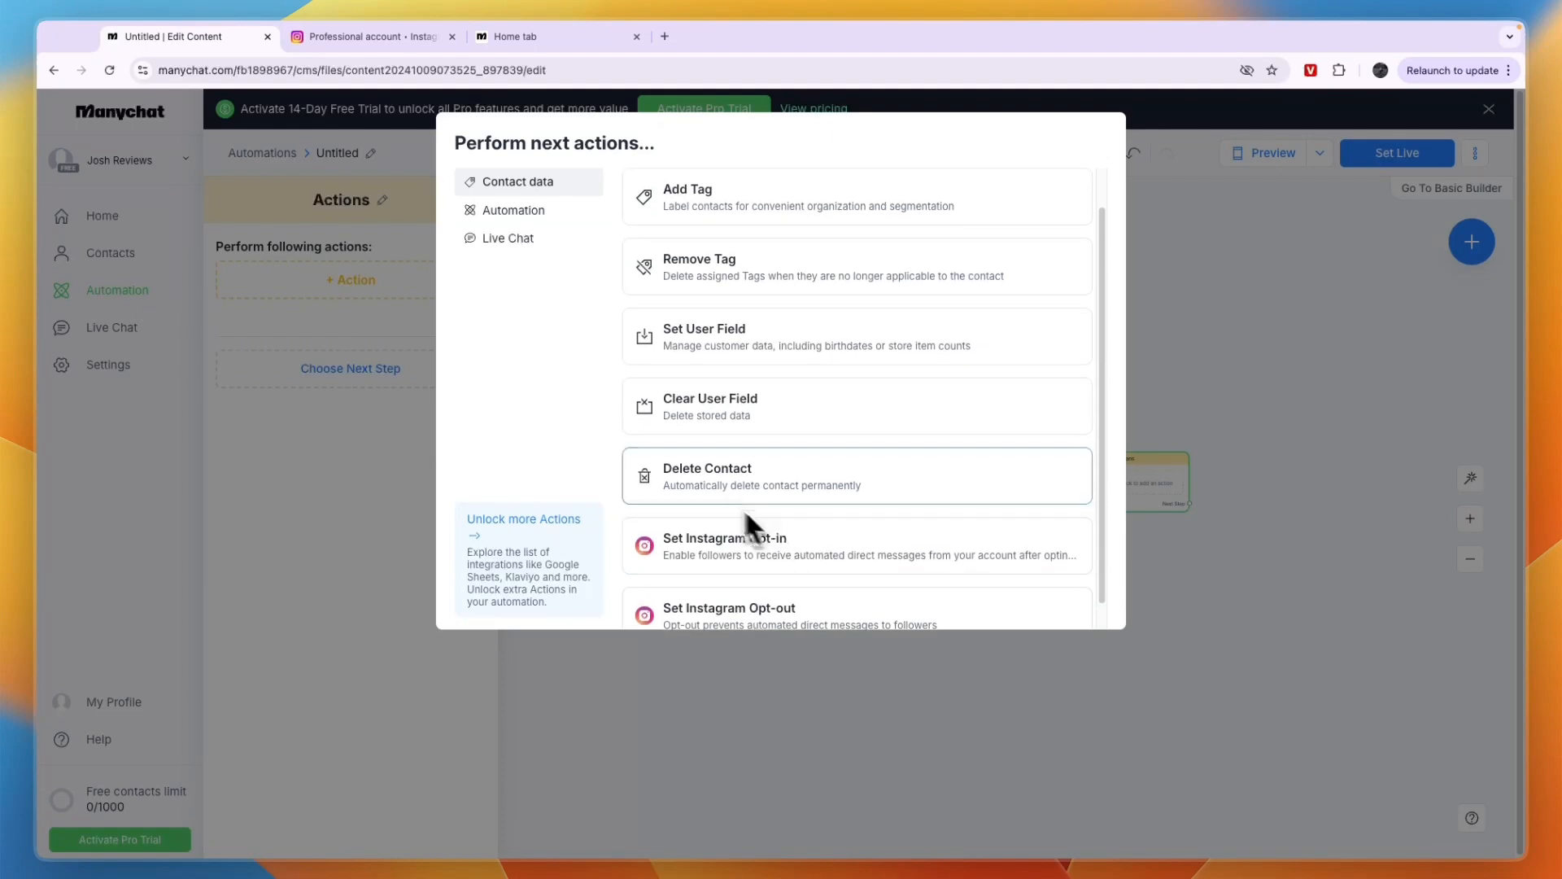
scroll(732, 419, up, 1)
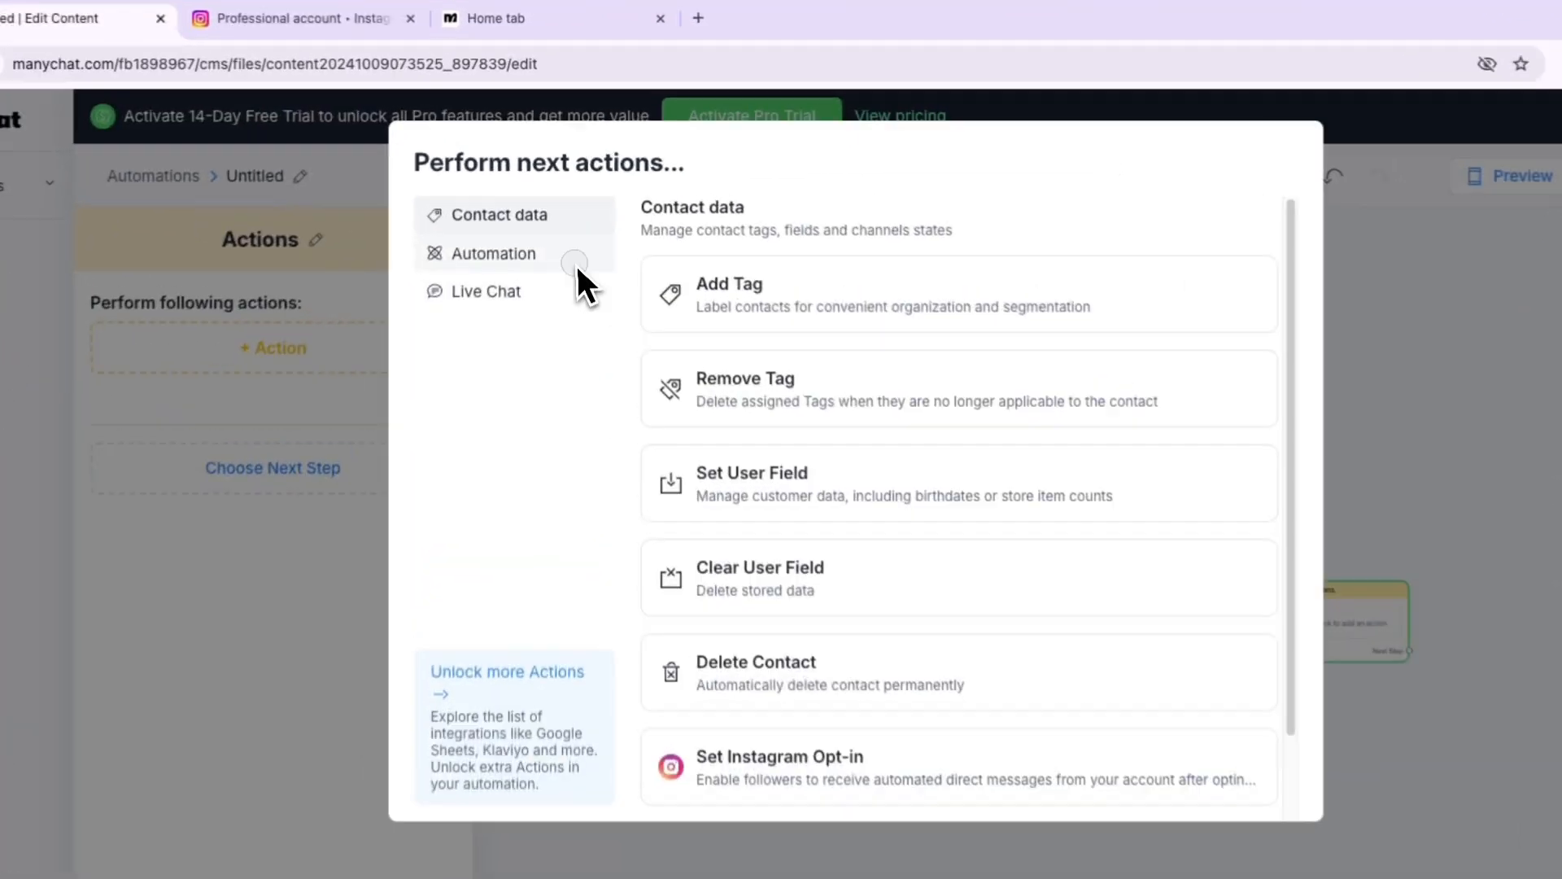
click(570, 216)
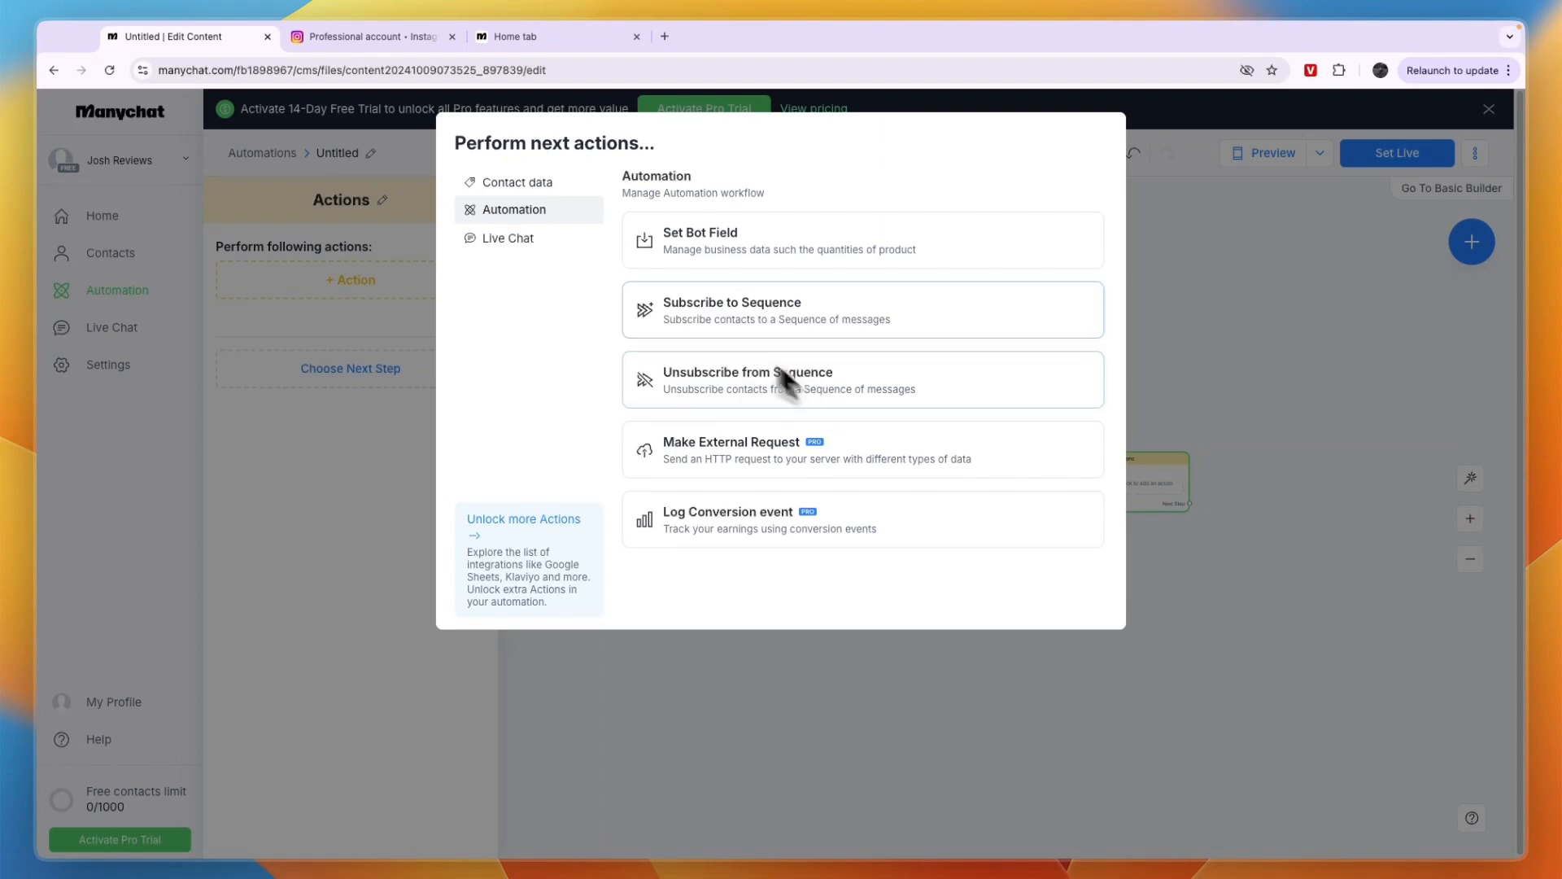
click(508, 238)
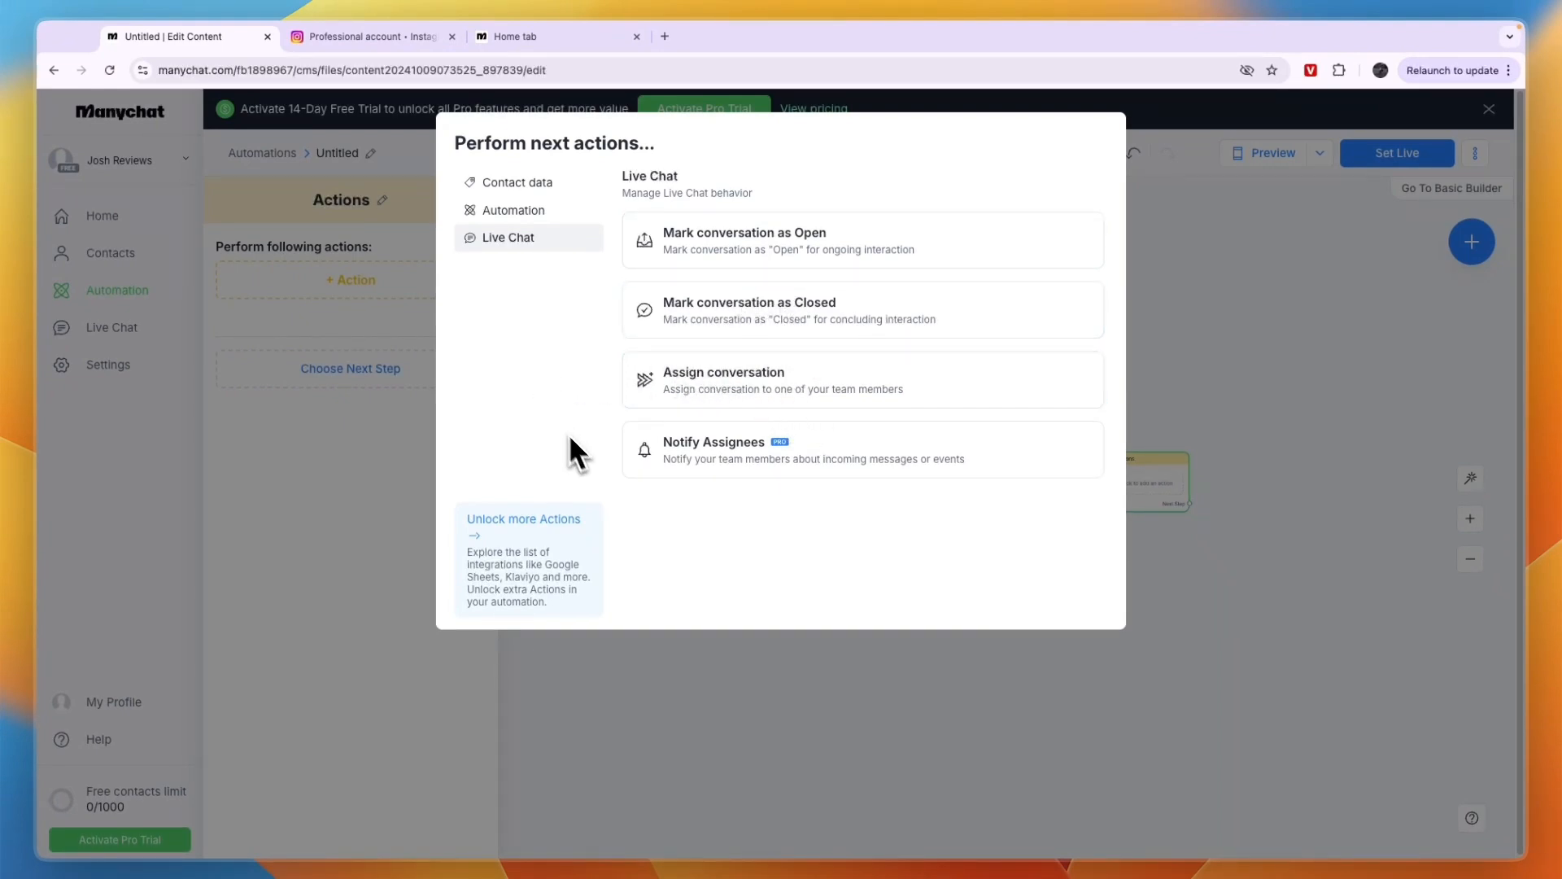
Dismiss the action choices and delete the empty Actions block from the canvas
click(1169, 279)
right_click(1138, 475)
click(1230, 441)
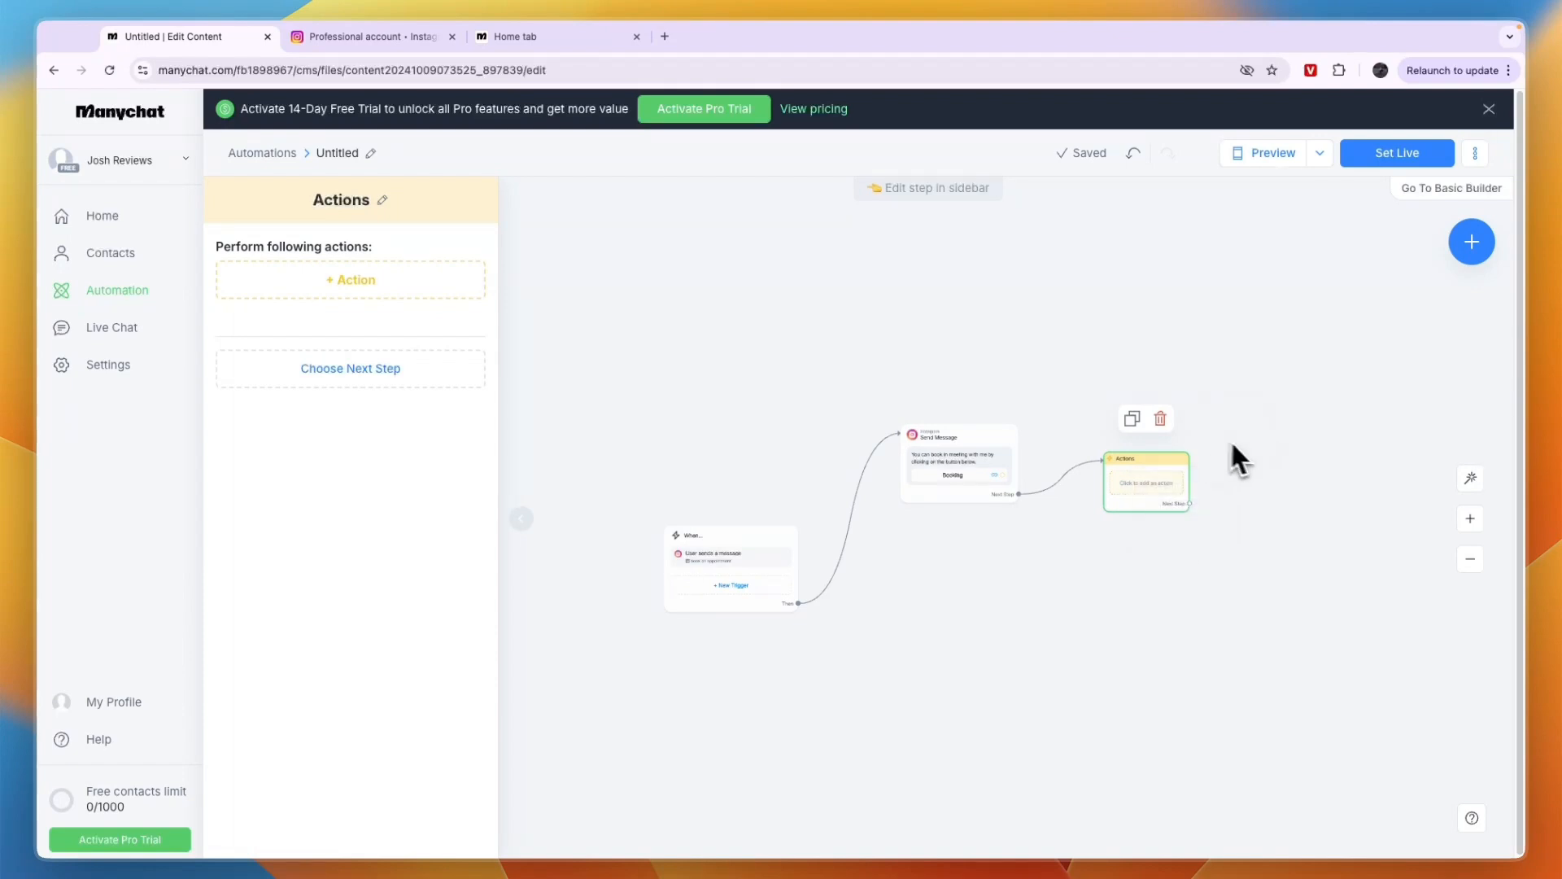
click(1159, 421)
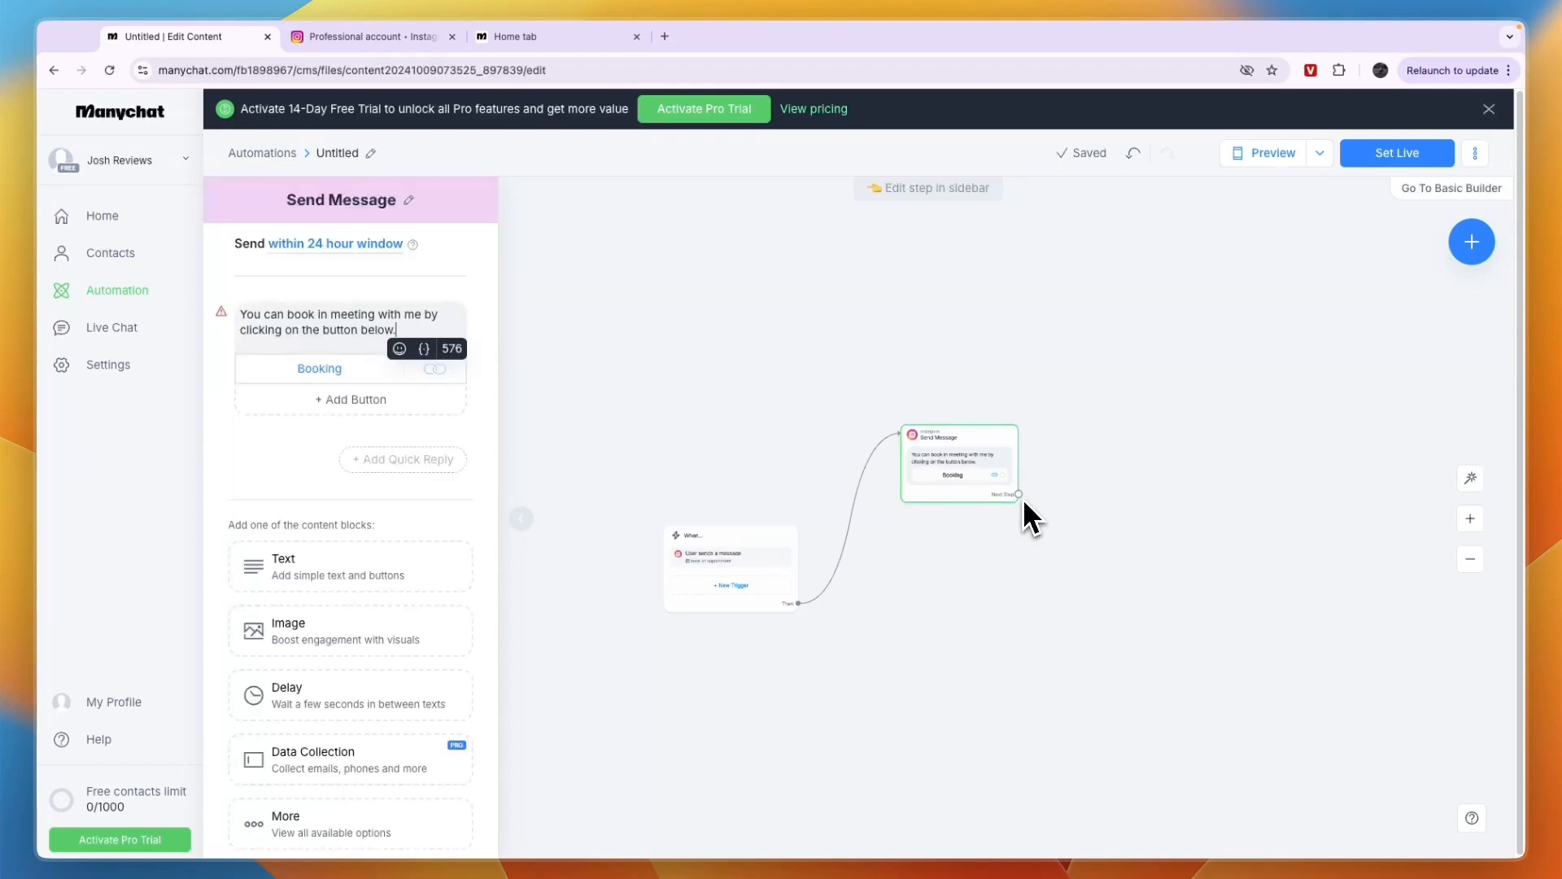
Connect a new Instagram message block to the Next Step output of Send Message
drag(1019, 494, 1137, 464)
click(1153, 473)
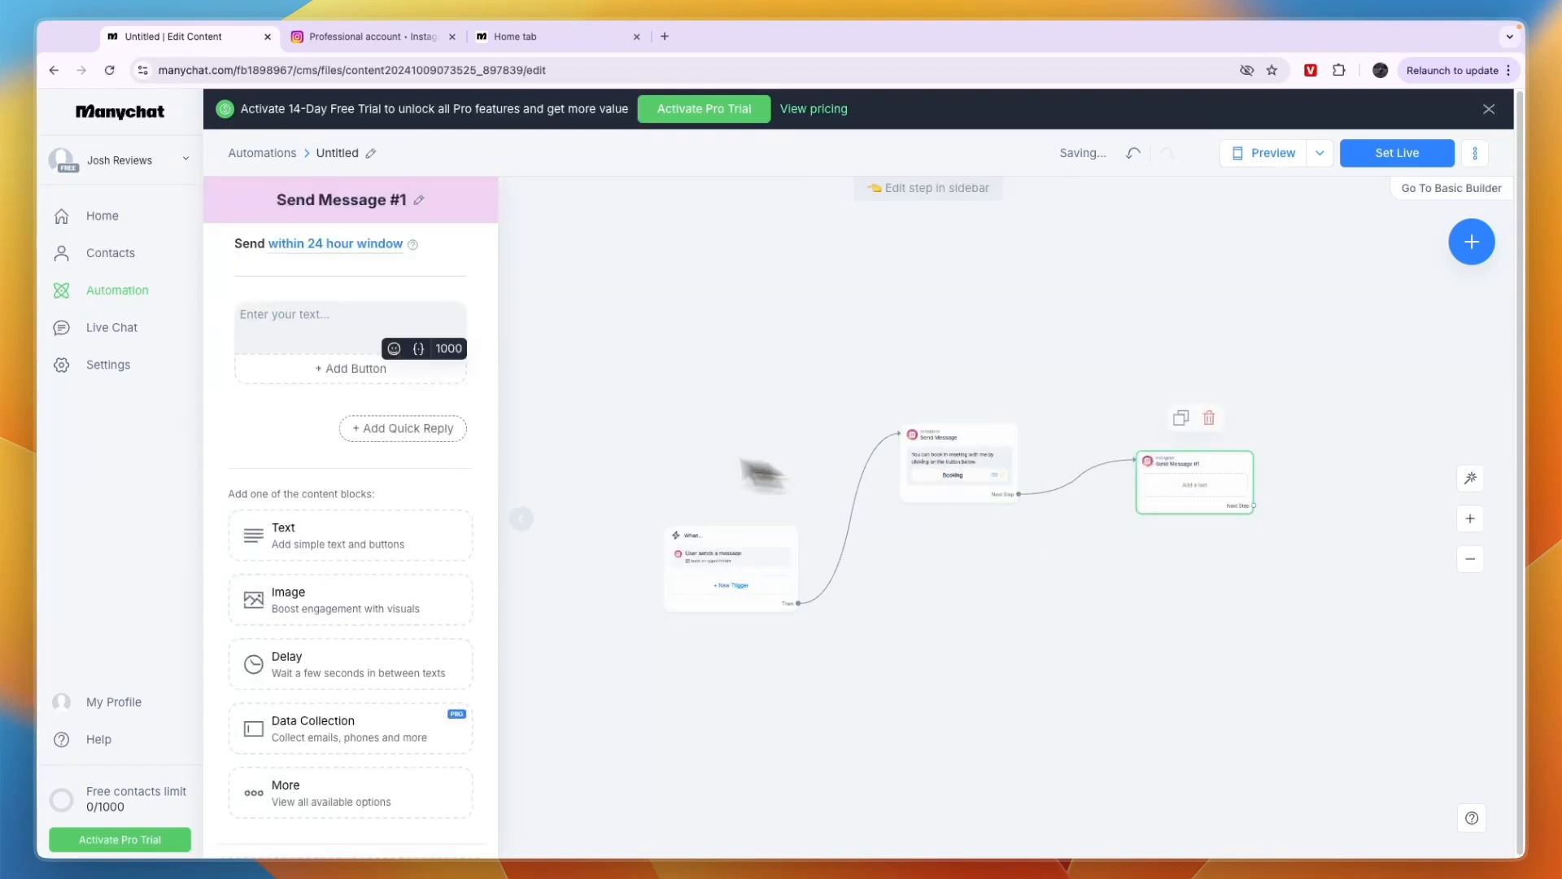
click(434, 358)
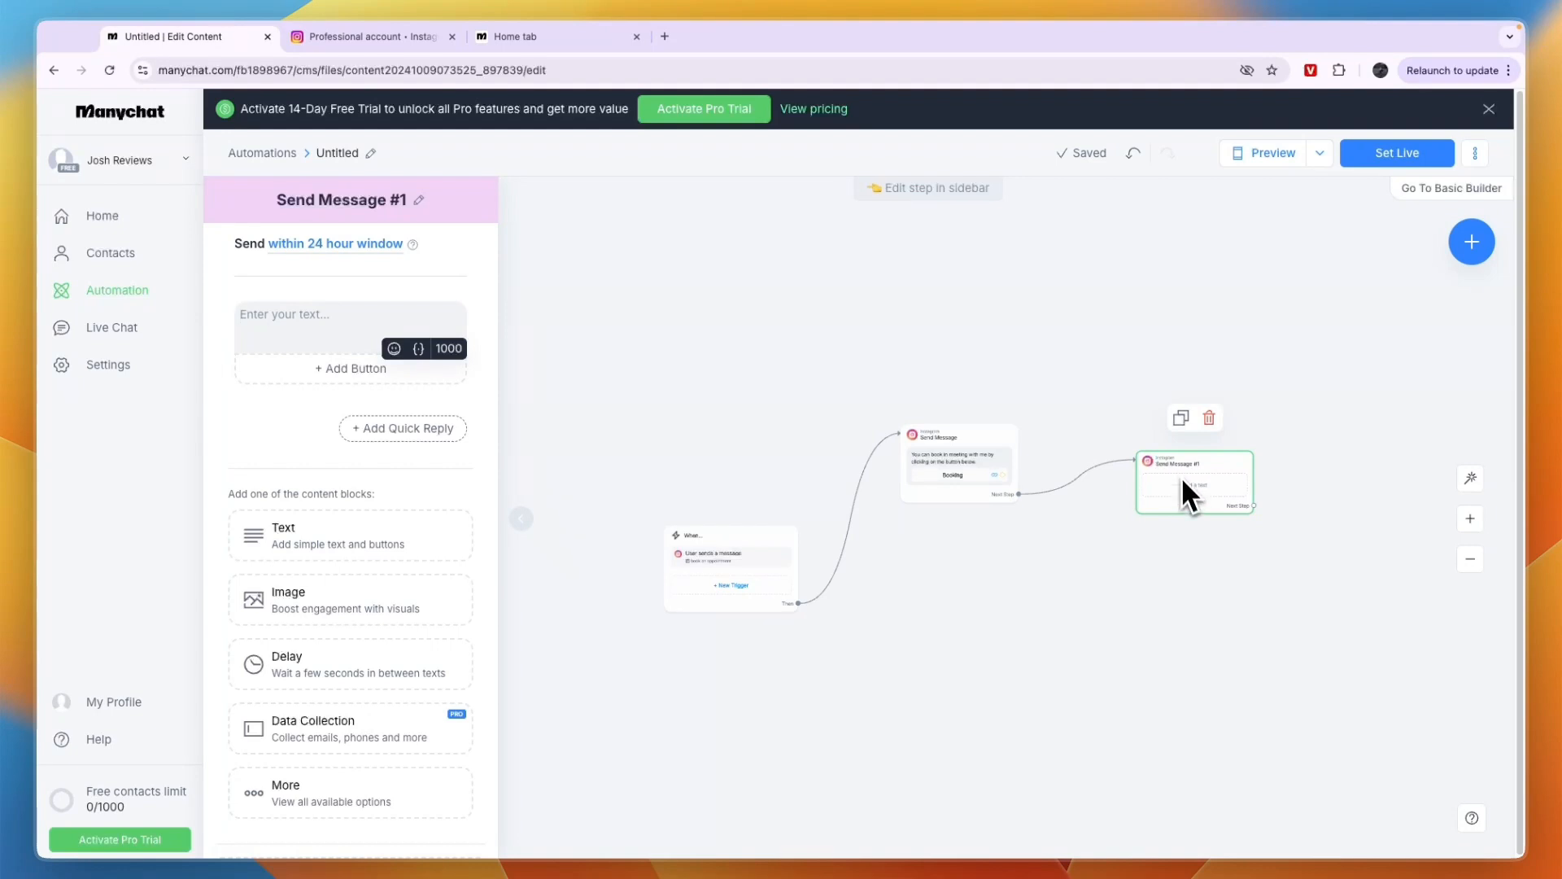
Delete the empty Send Message #1 block that follows Send Message from the canvas
click(1470, 518)
drag(1297, 614, 1000, 642)
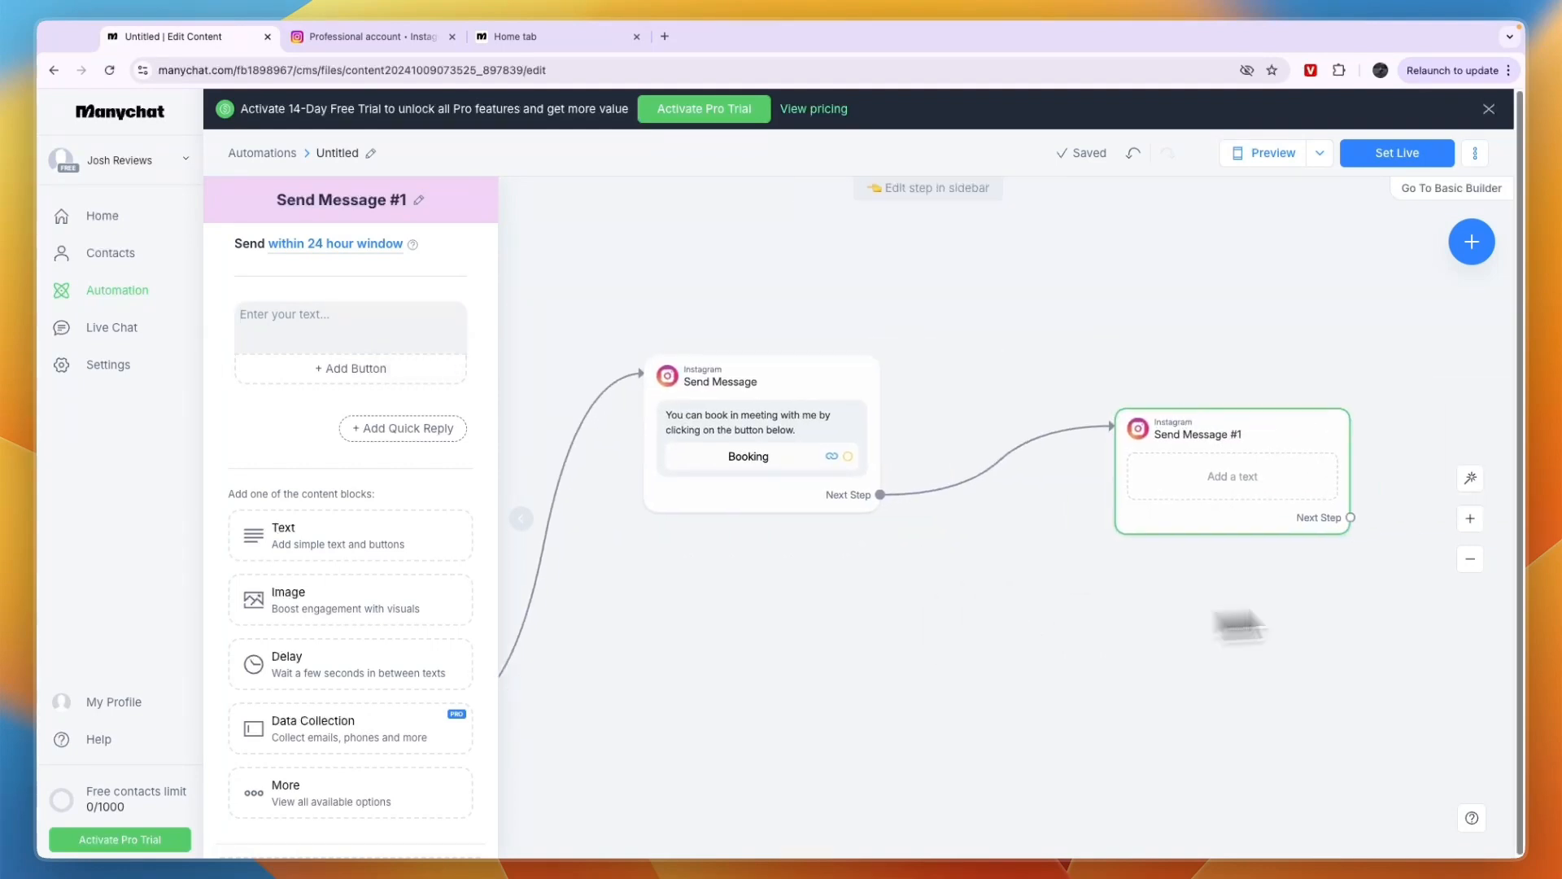
click(1470, 559)
right_click(1057, 473)
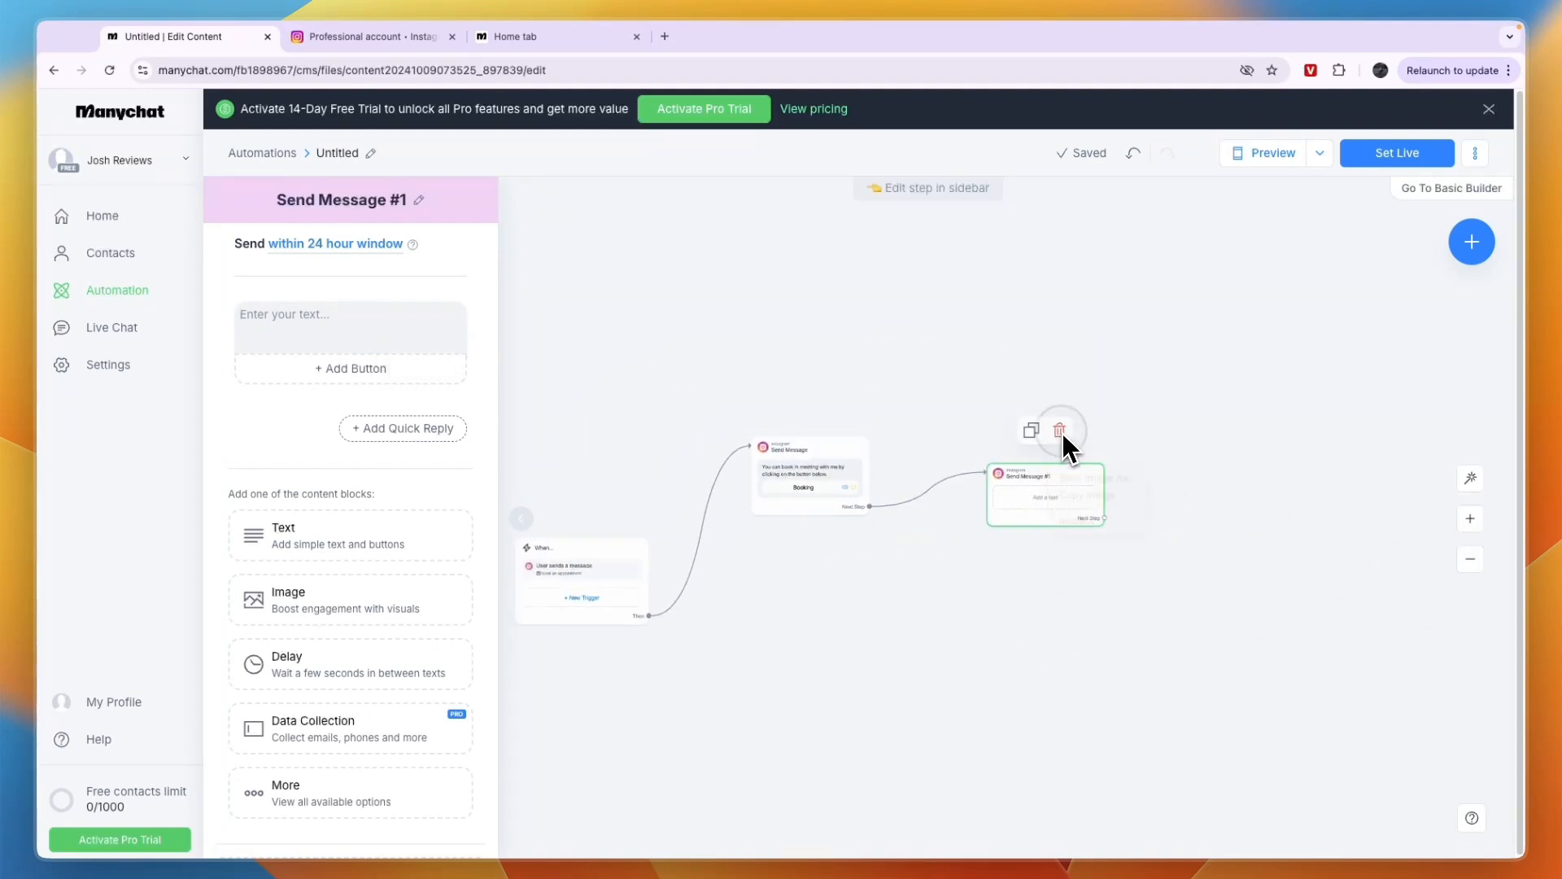
click(1062, 432)
click(944, 188)
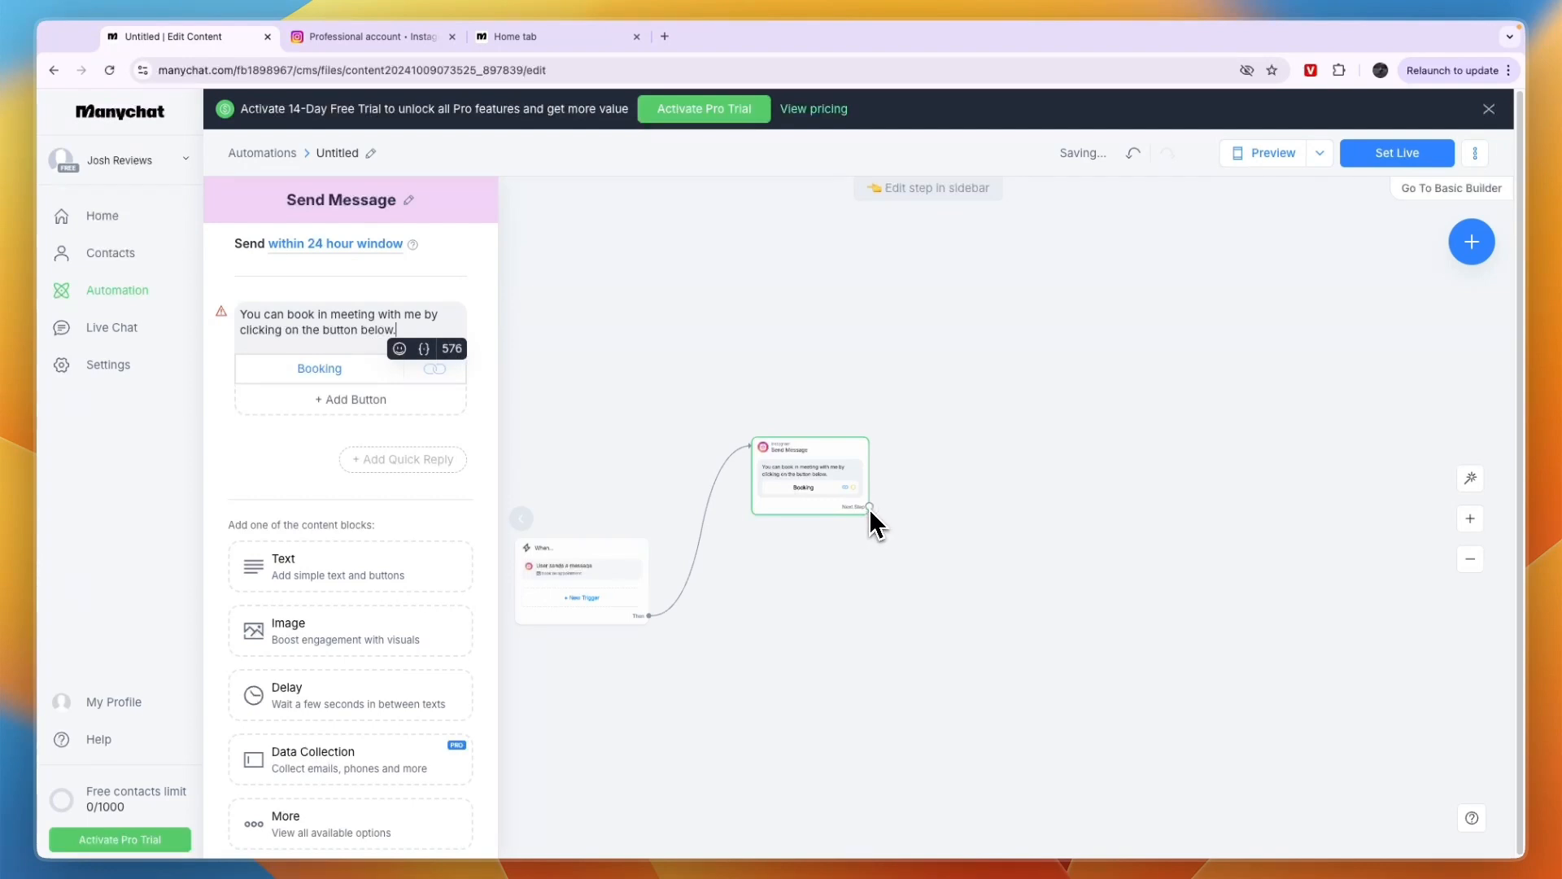
Connect a Condition step after Send Message and look through its Recommended, General Filters and System Fields options
drag(869, 506, 986, 465)
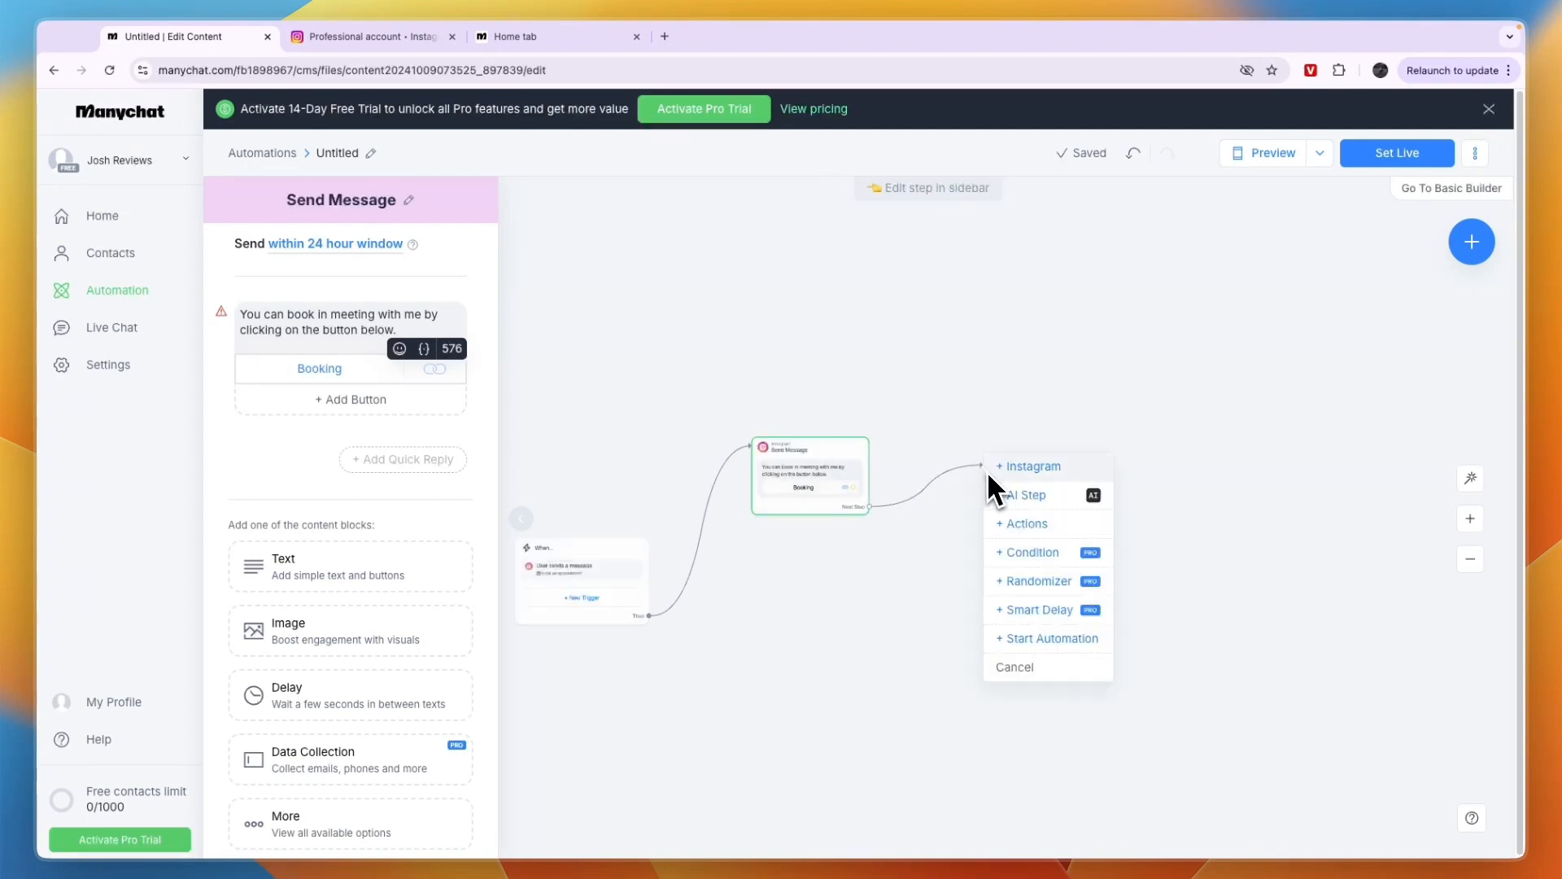
click(1030, 554)
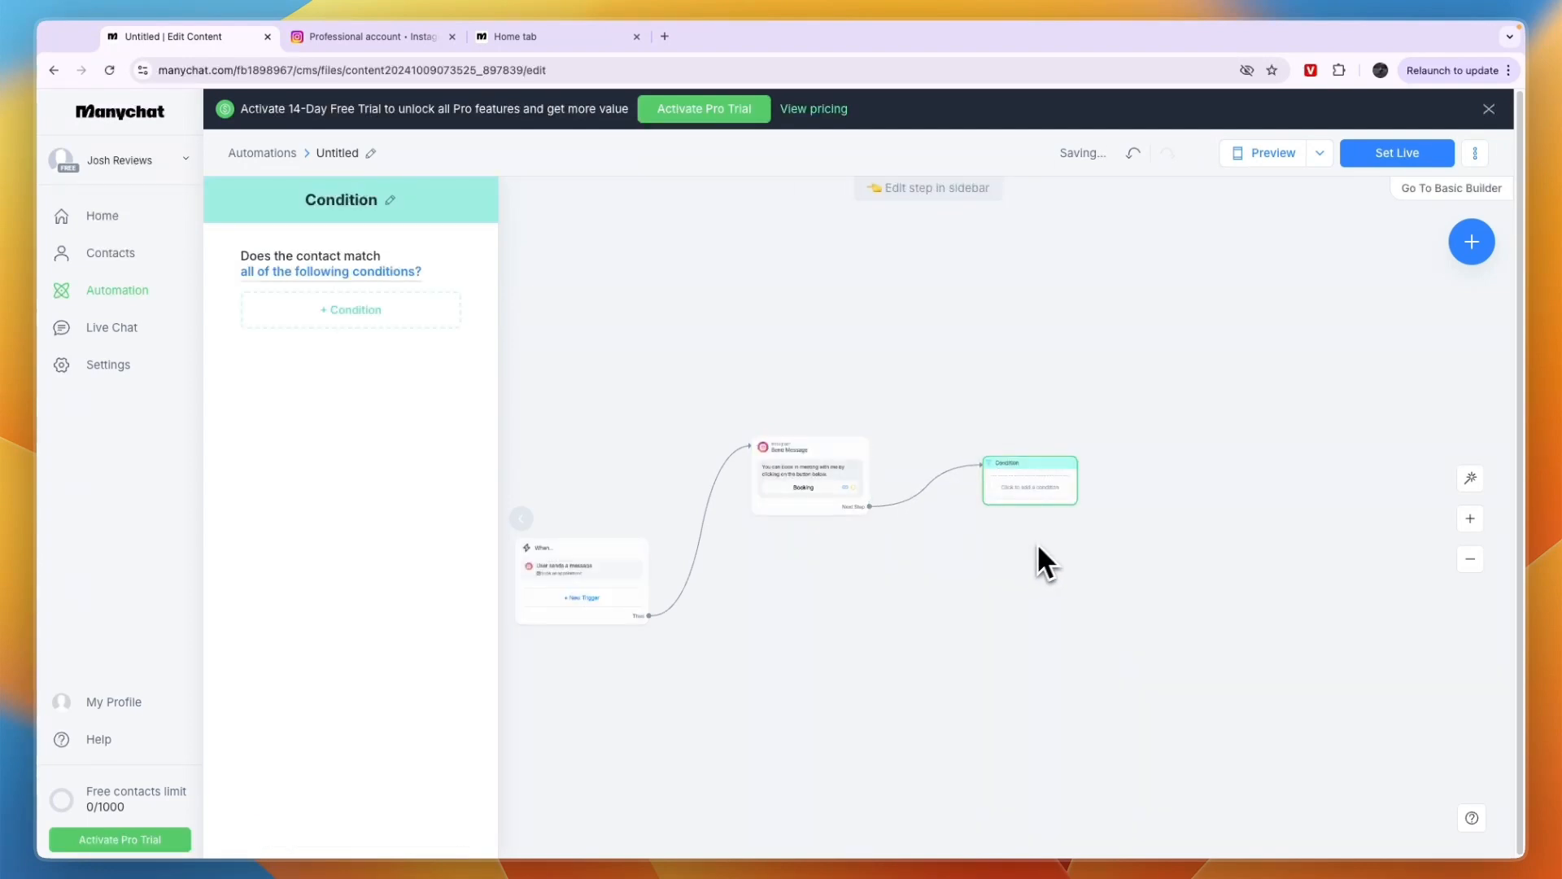
click(320, 308)
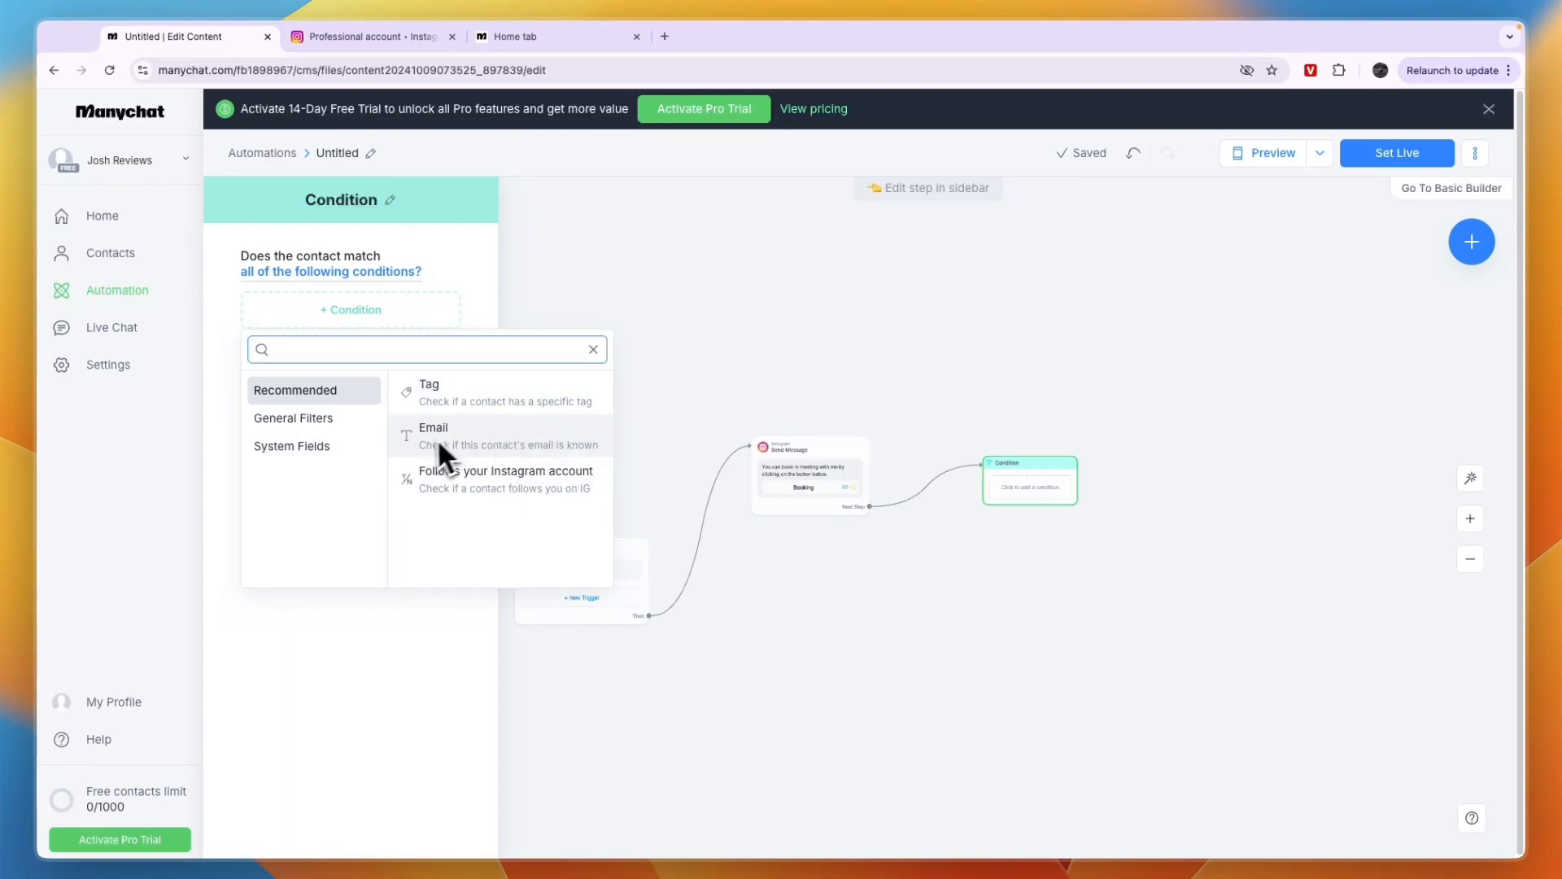
click(285, 419)
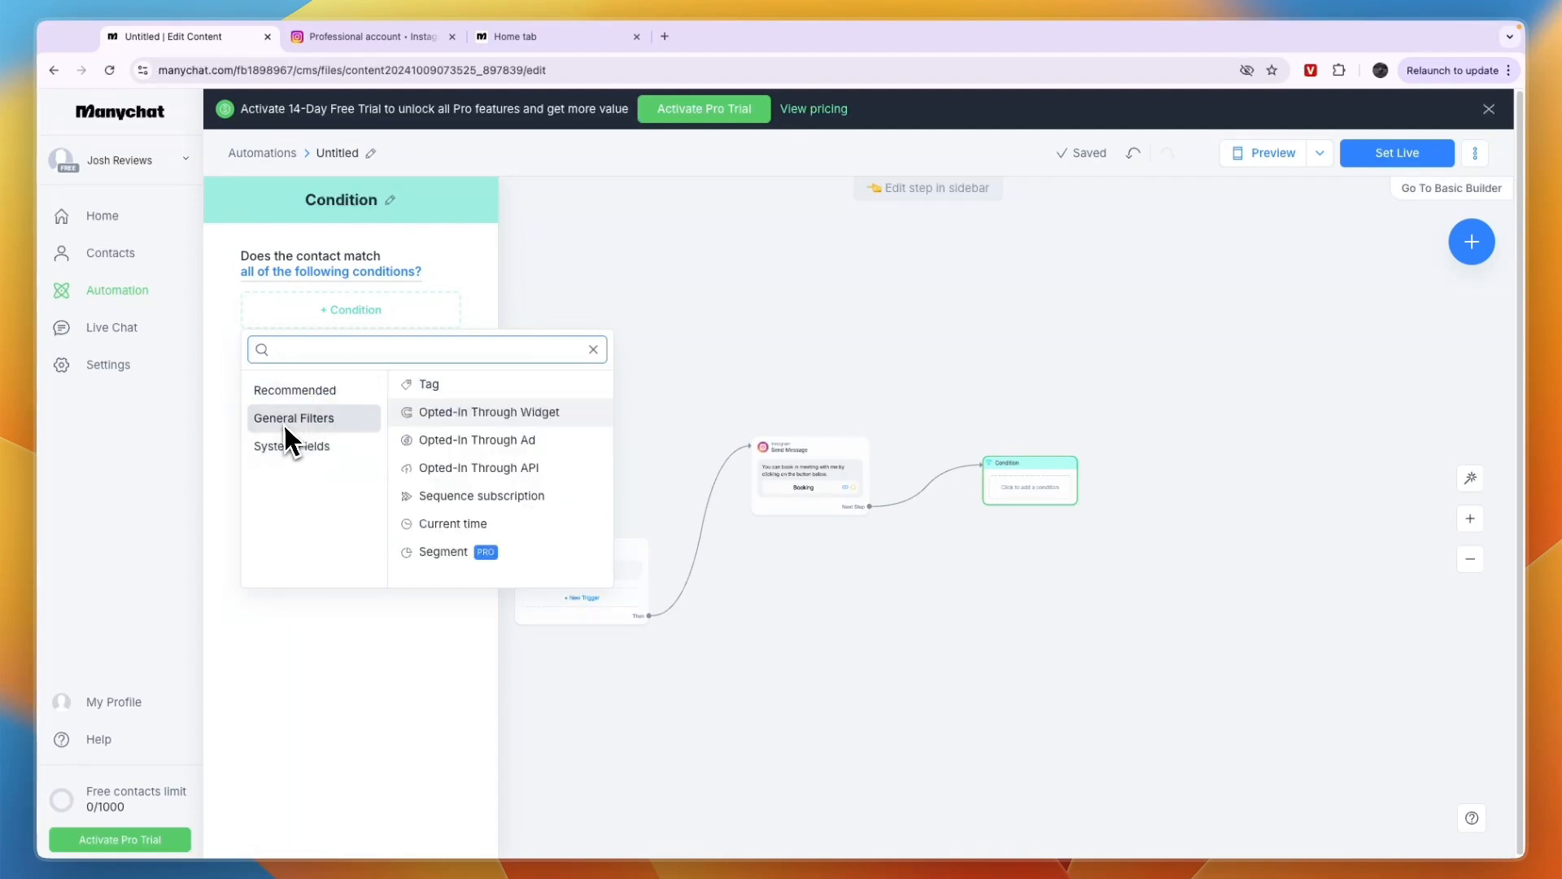
click(291, 446)
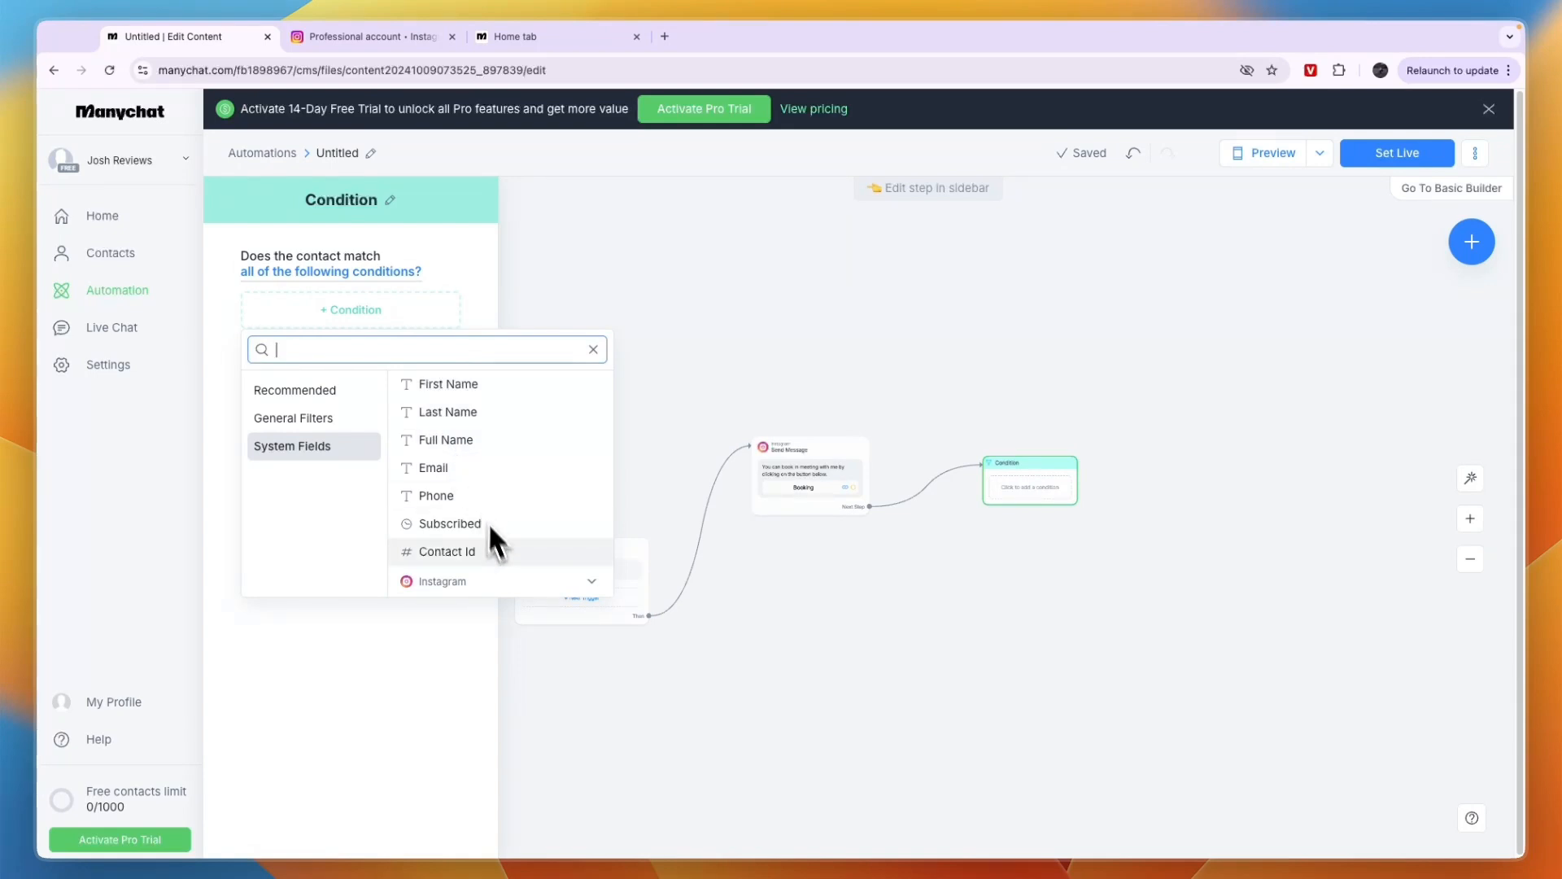
click(303, 395)
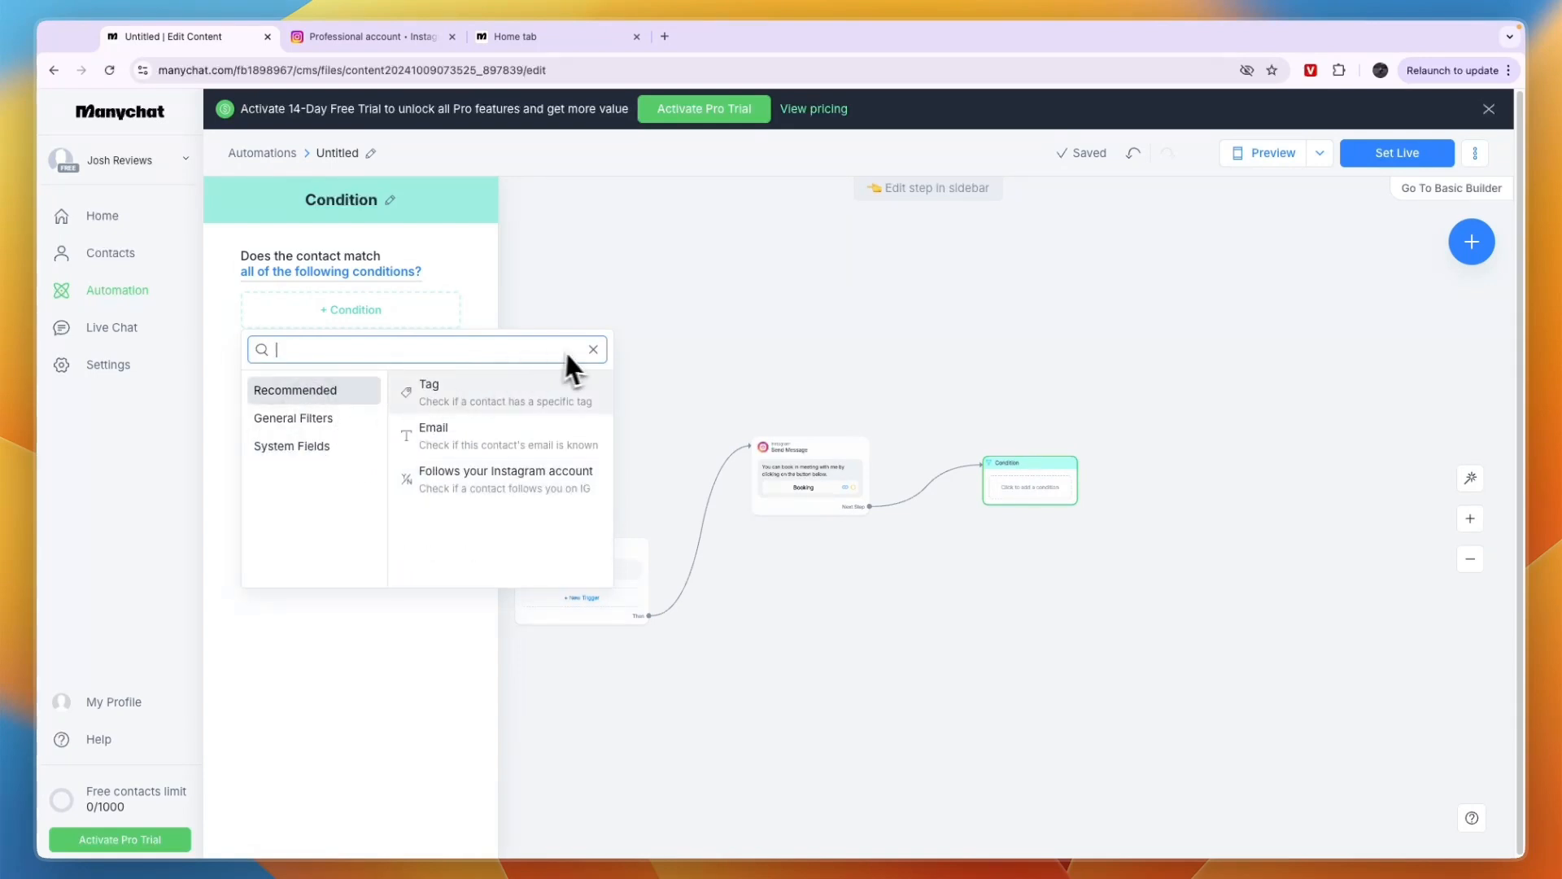
Dismiss the condition choices and delete the empty Condition block from the canvas
right_click(996, 467)
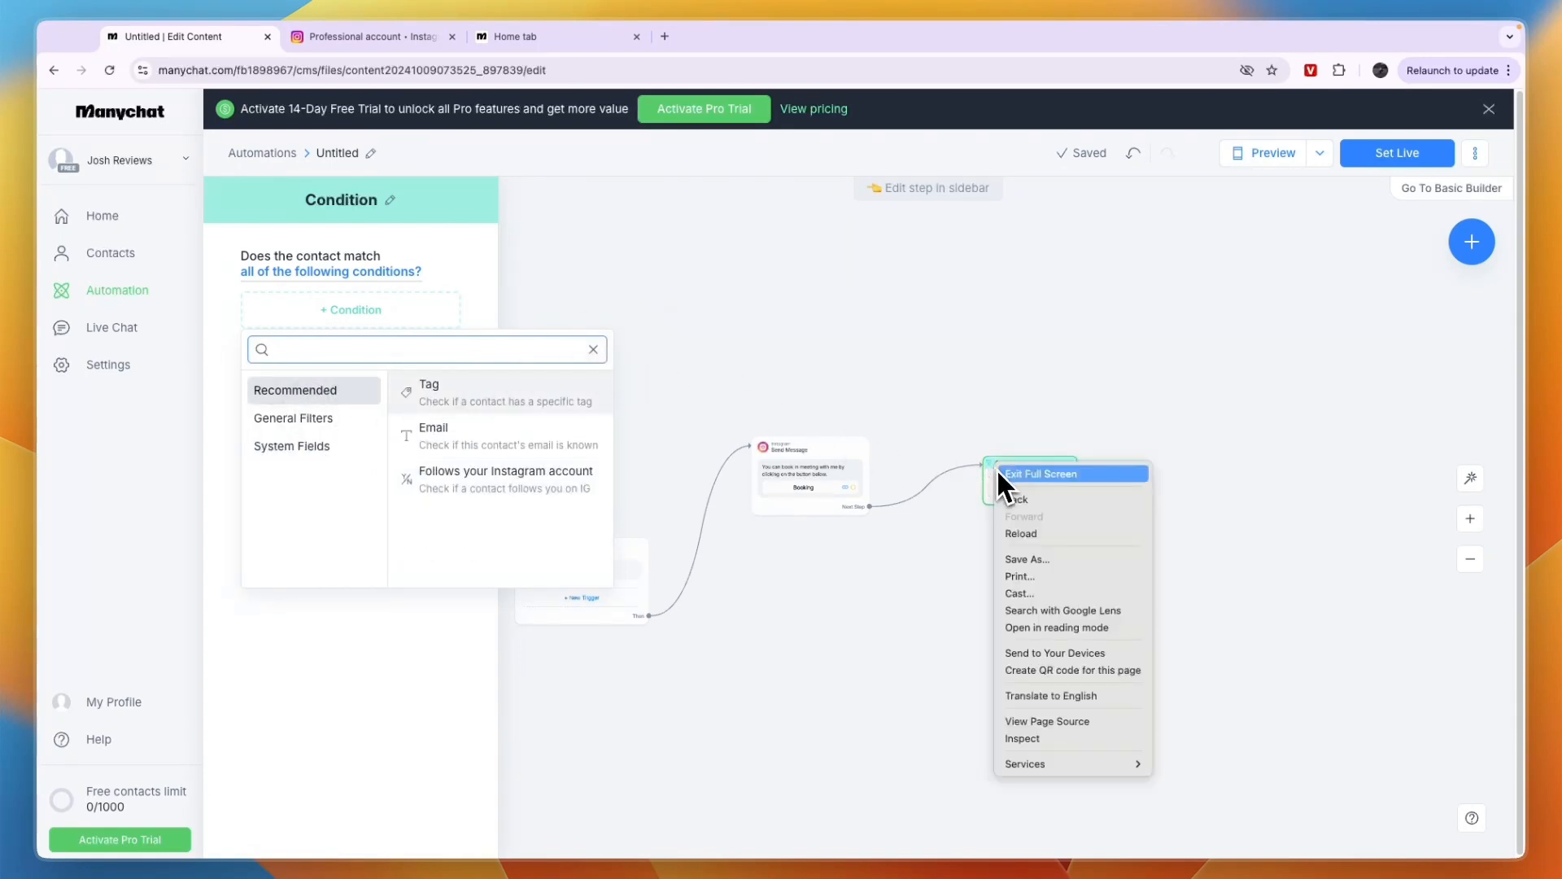
key(Escape)
click(1066, 472)
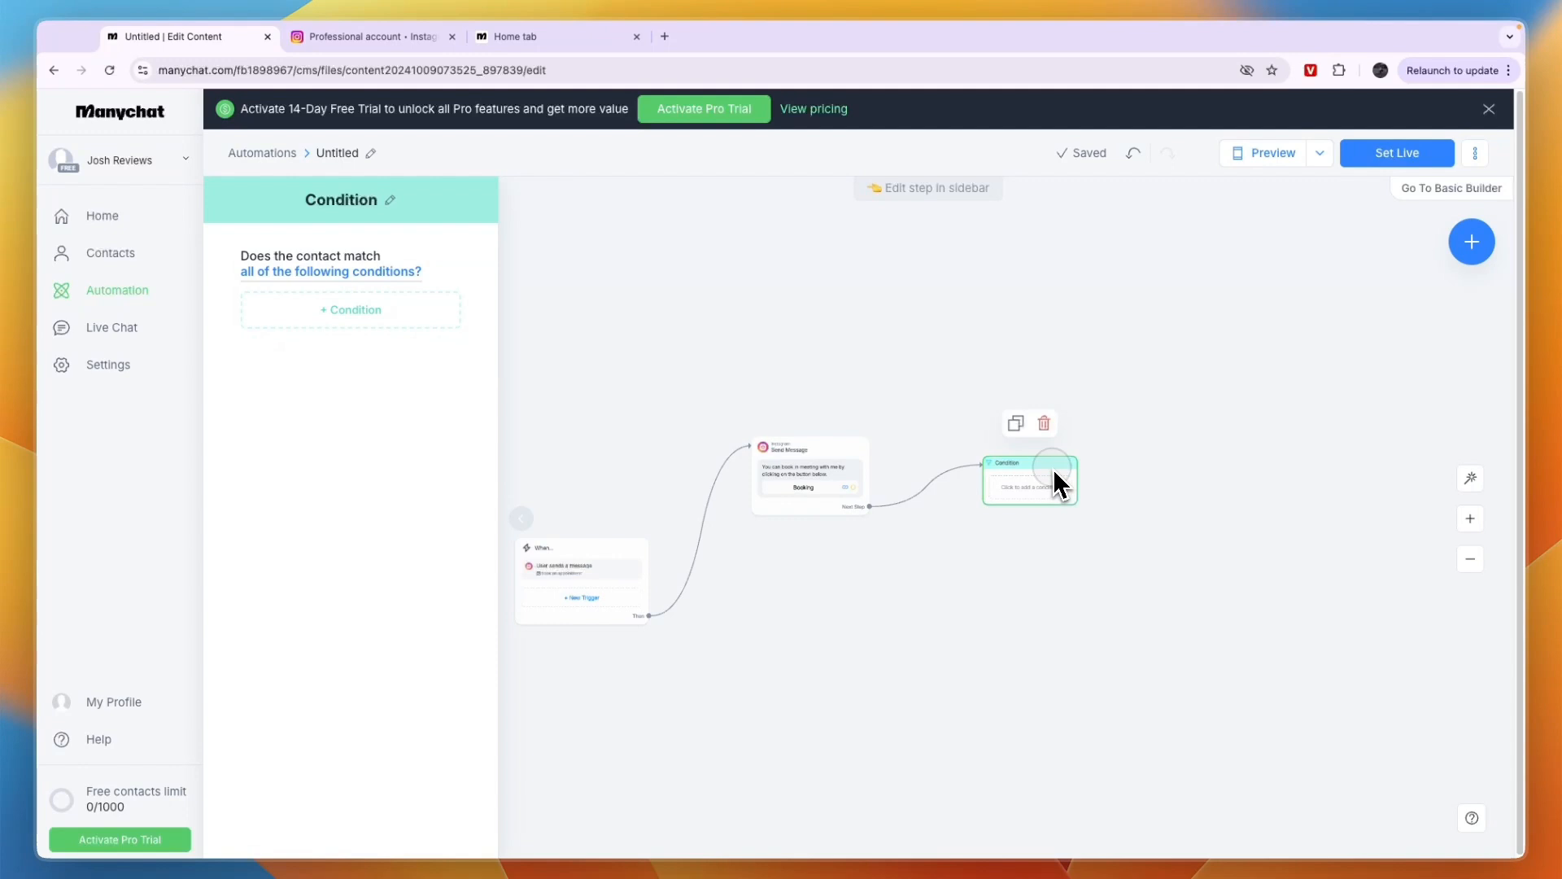
click(1040, 424)
Add a 3-second delay to the Send Message block and connect an AI Step to its Next Step output
drag(870, 513, 988, 480)
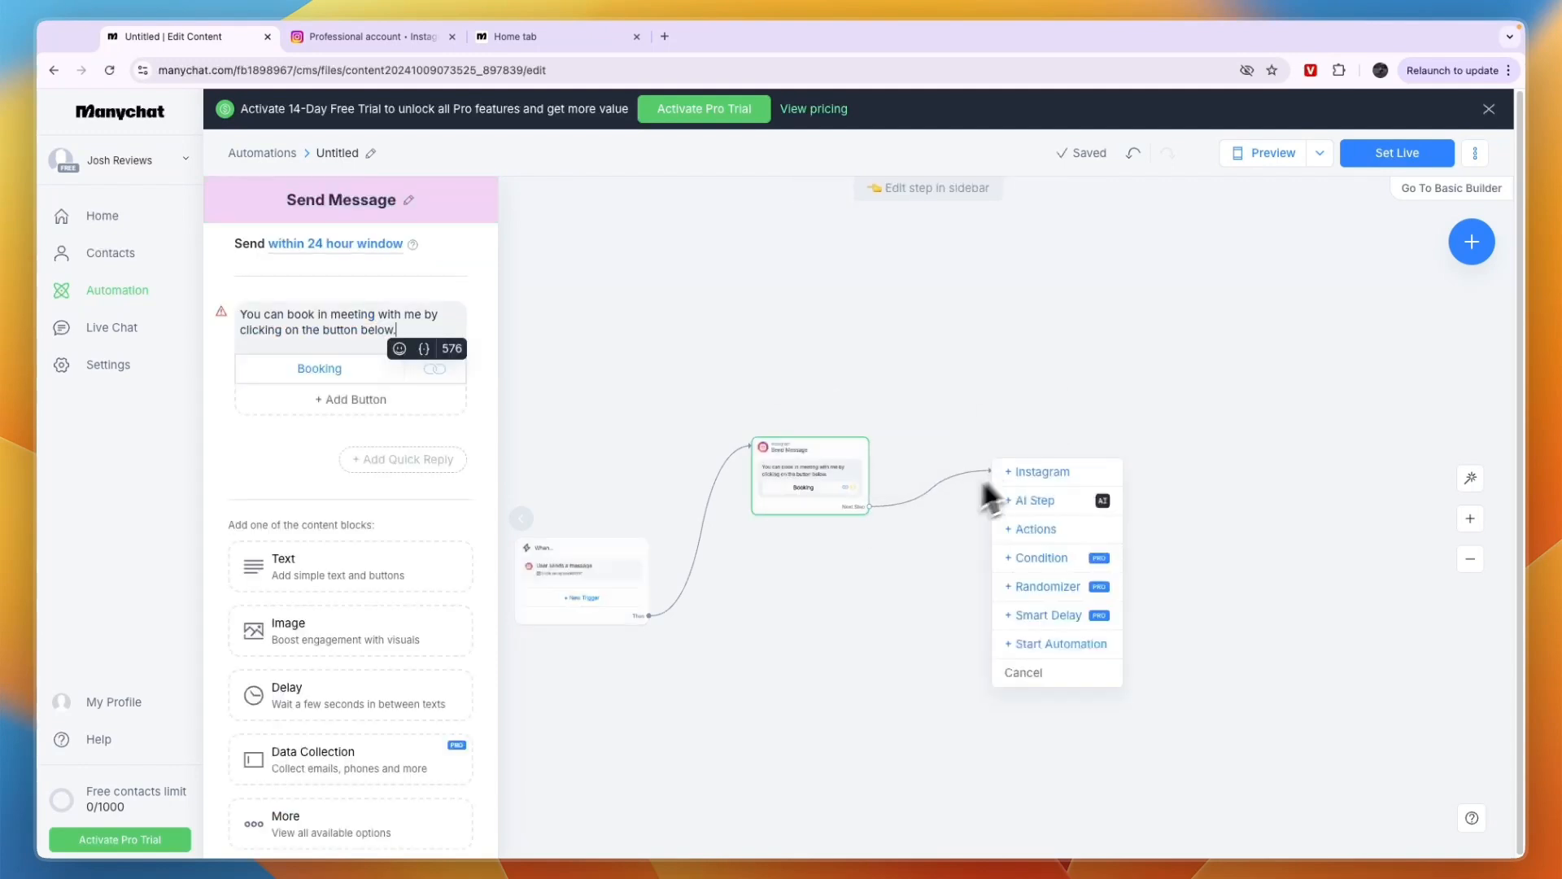
click(359, 692)
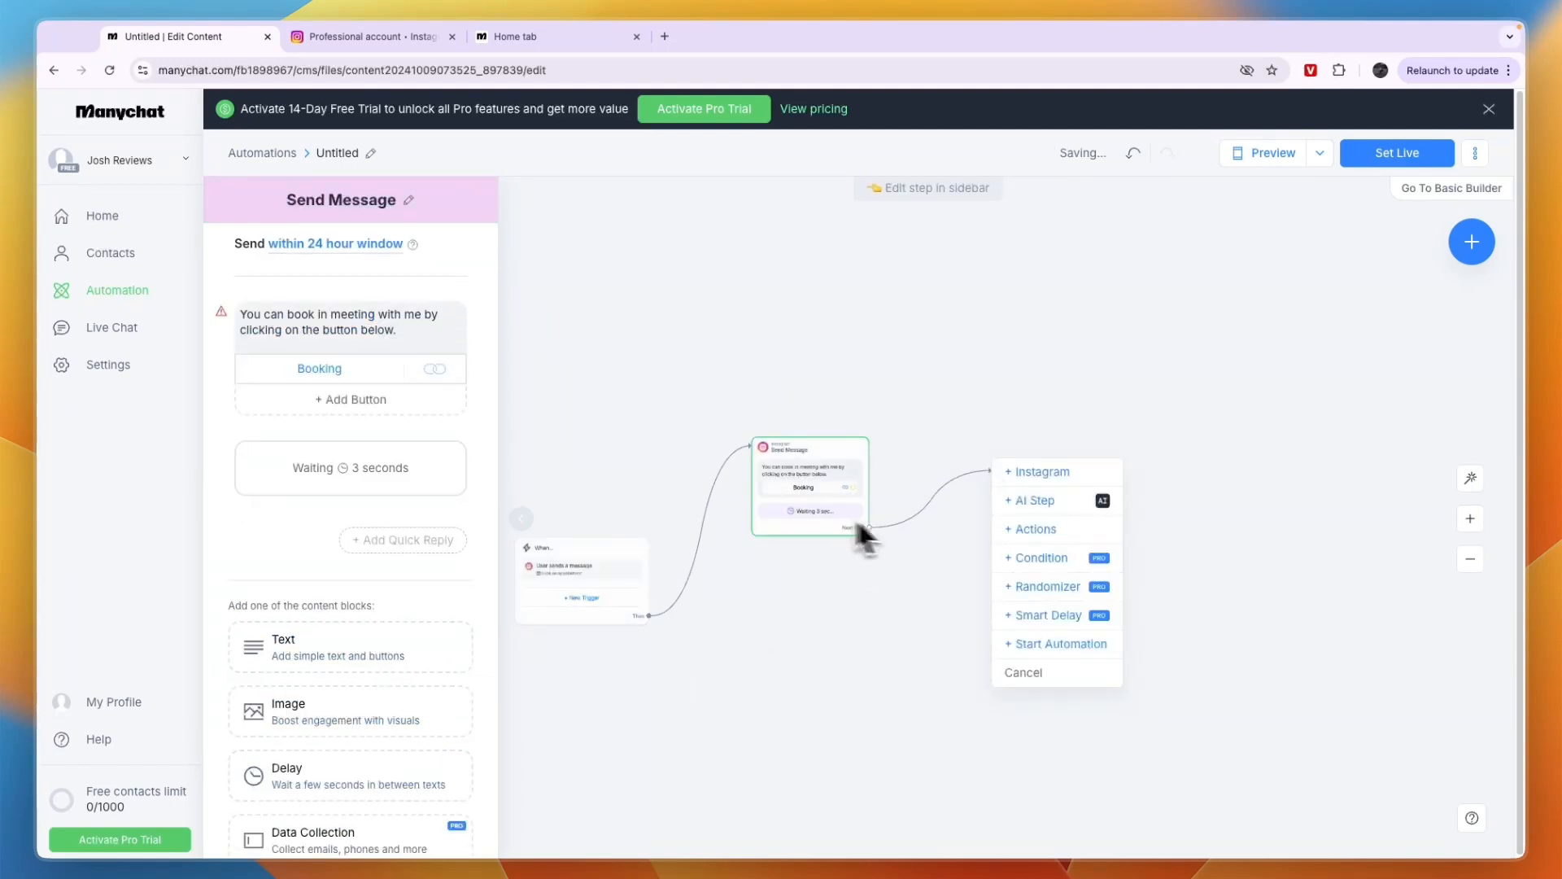
click(1021, 506)
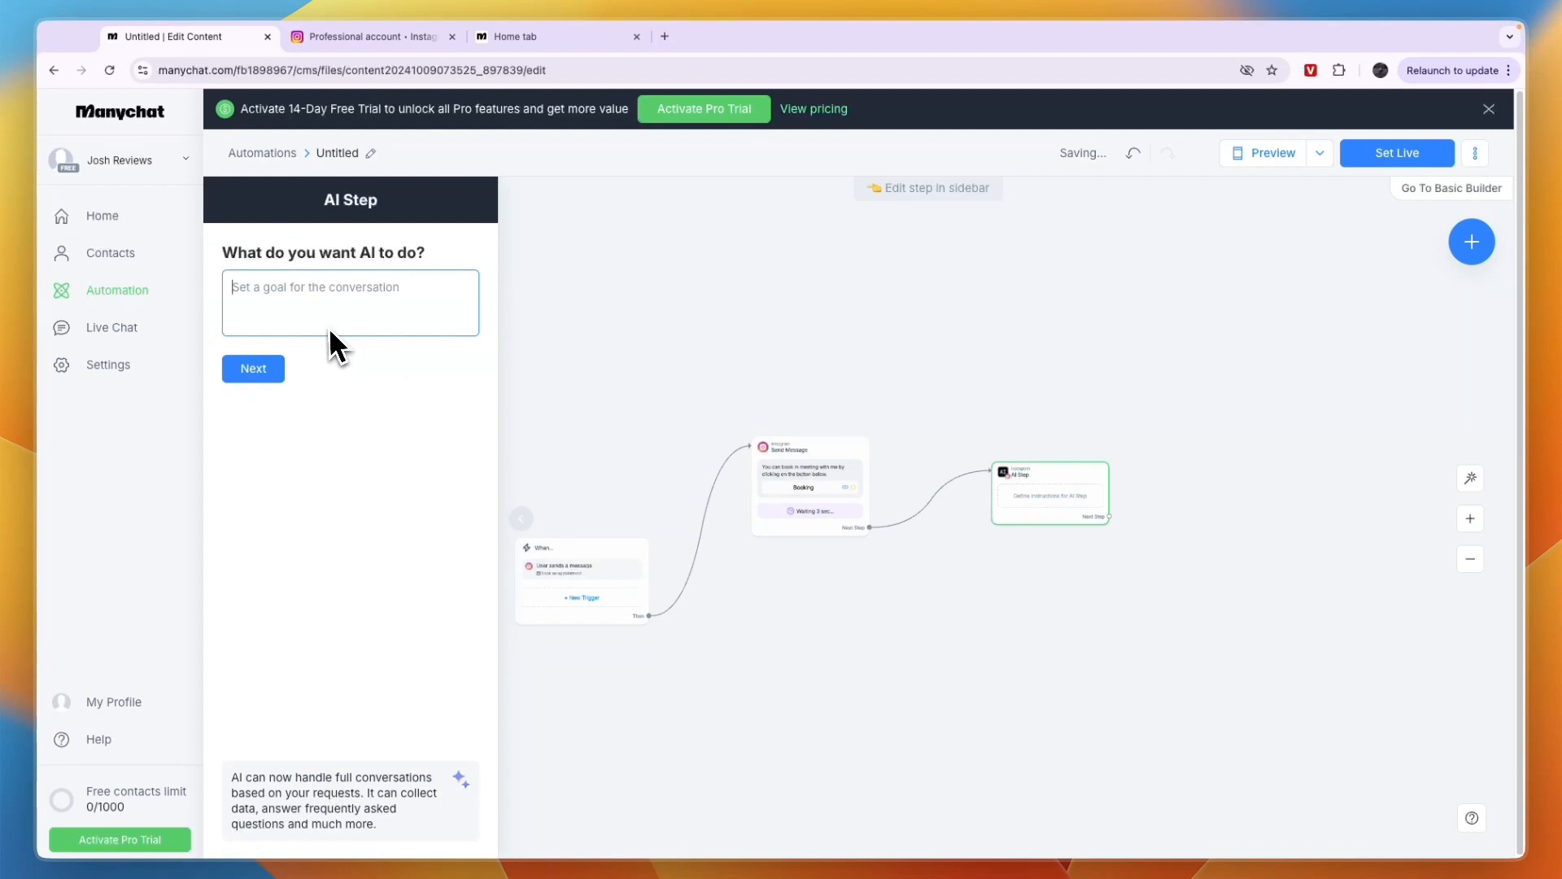
Set the AI Step's goal to "Check if the contact has booked an appointment." and continue to the knowledge question
drag(225, 257, 426, 259)
click(387, 304)
text(Check if the contact has)
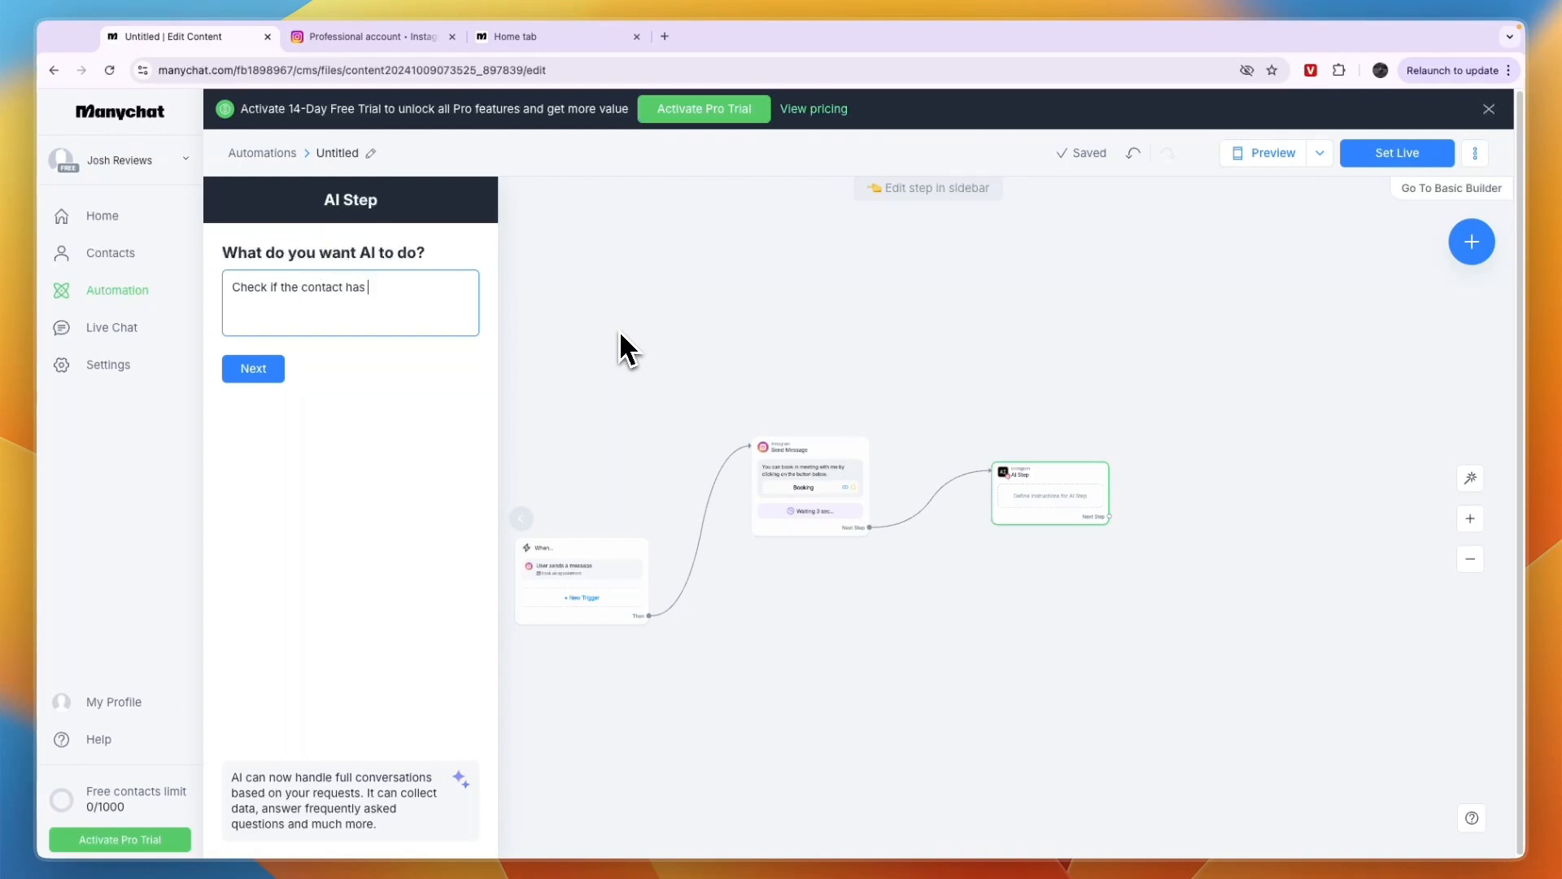
text( booked an appointment.)
click(248, 370)
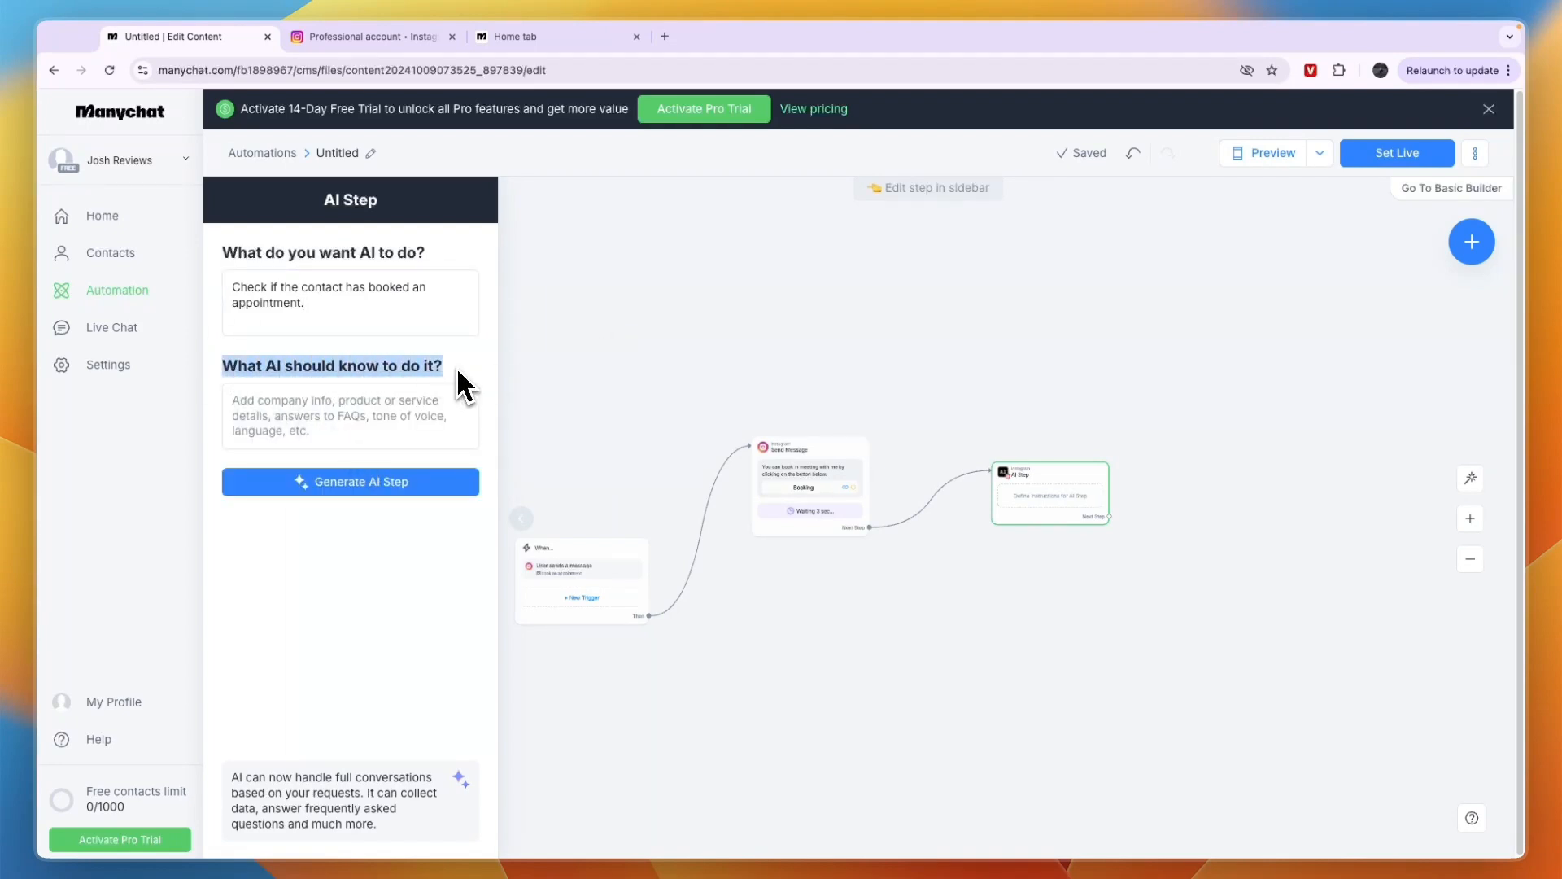
Instruct the AI to ask if the contact booked through the link and, if not, whether they want available dates, and generate the AI Step
click(382, 419)
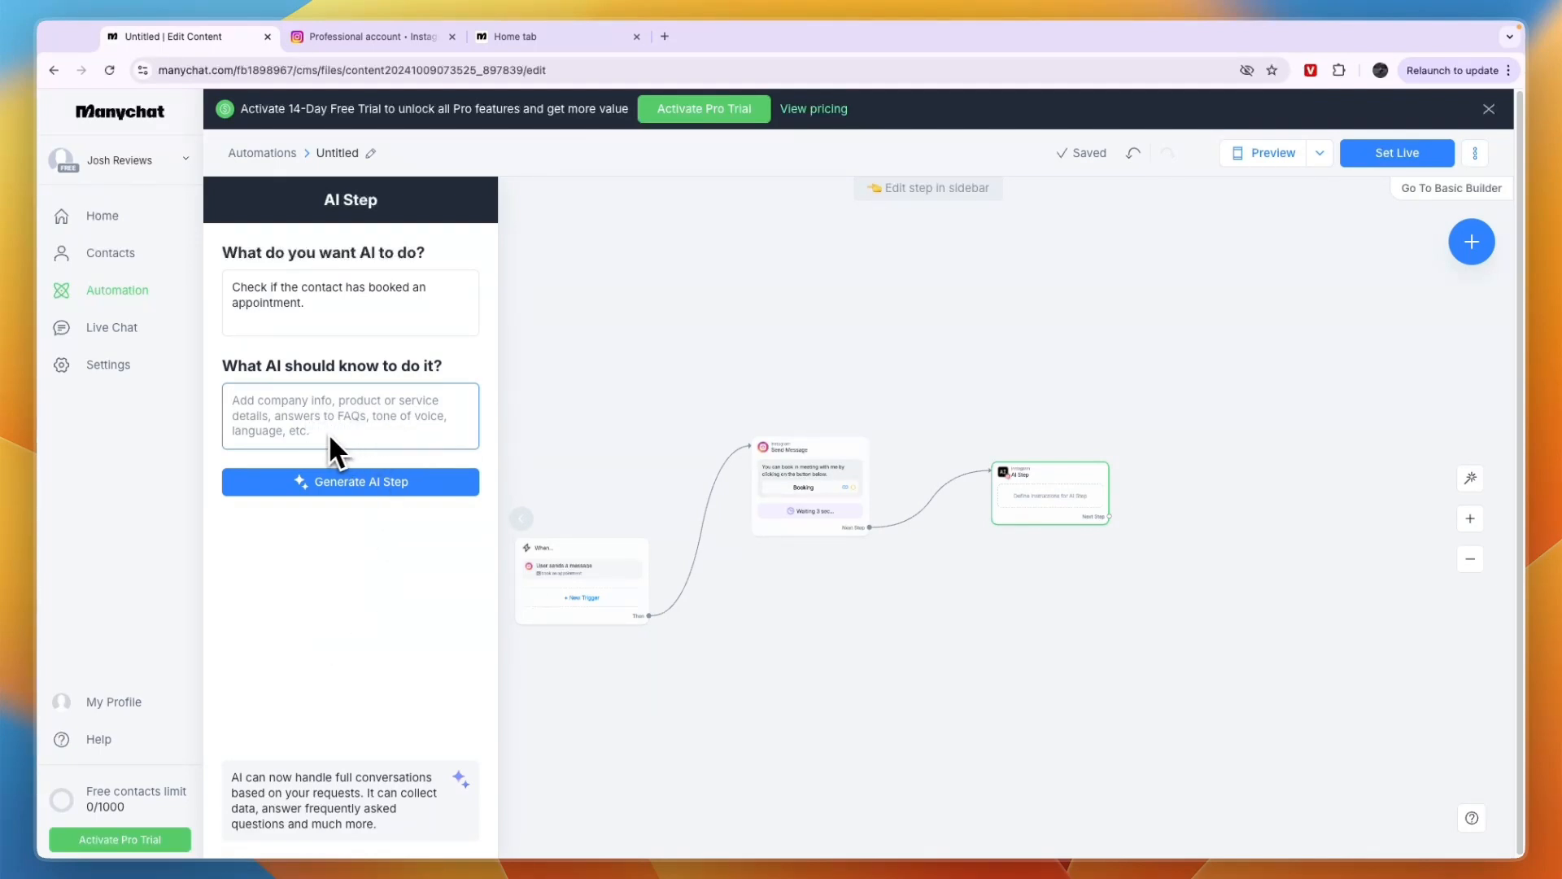
key(super+v)
drag(275, 446, 228, 396)
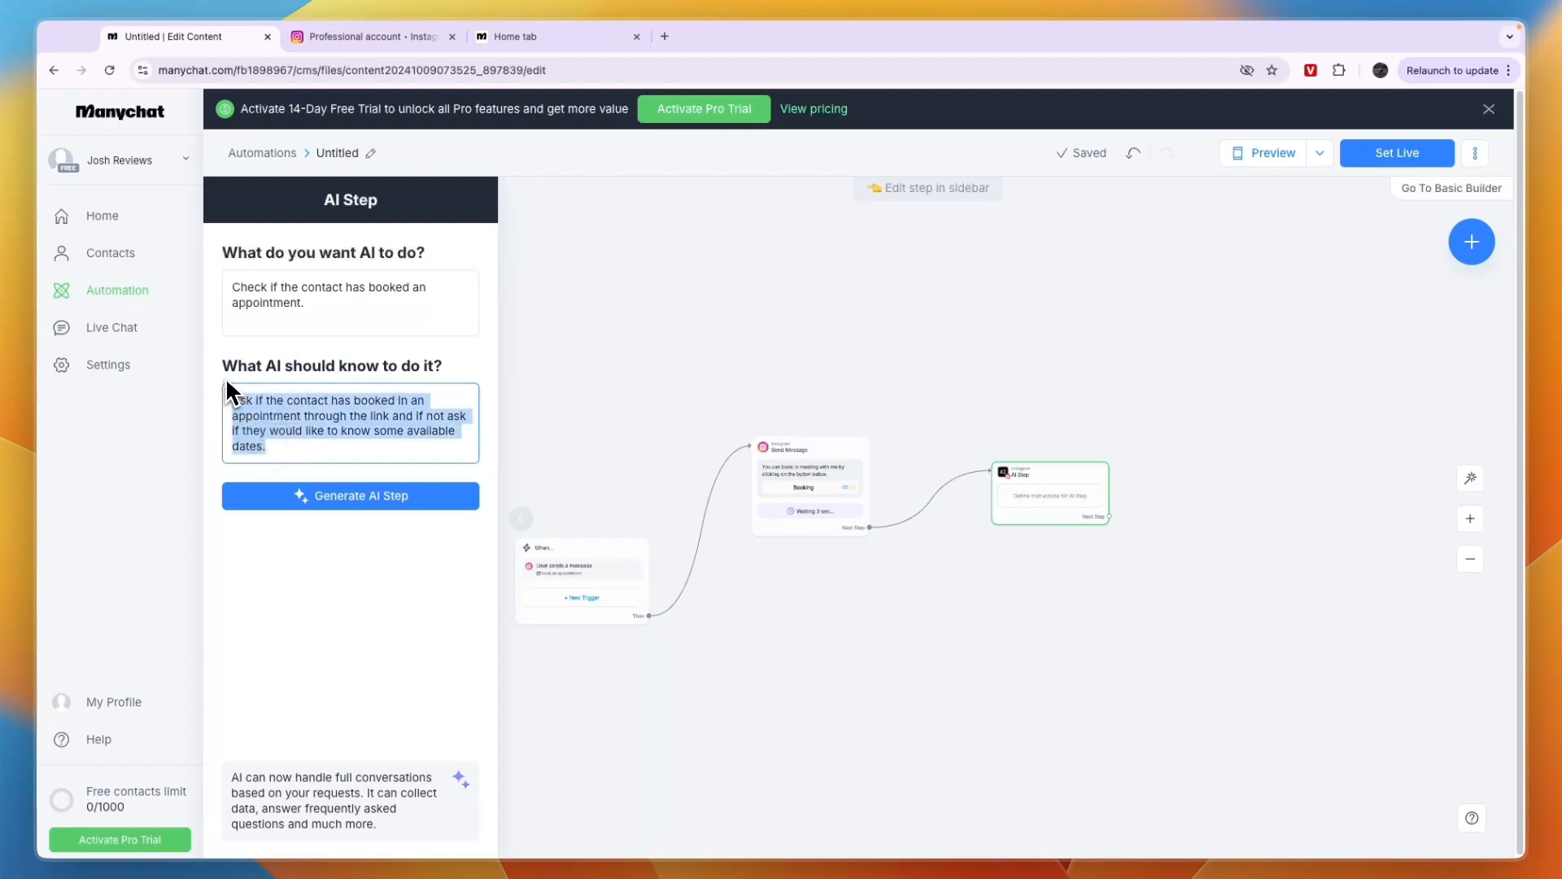
click(346, 501)
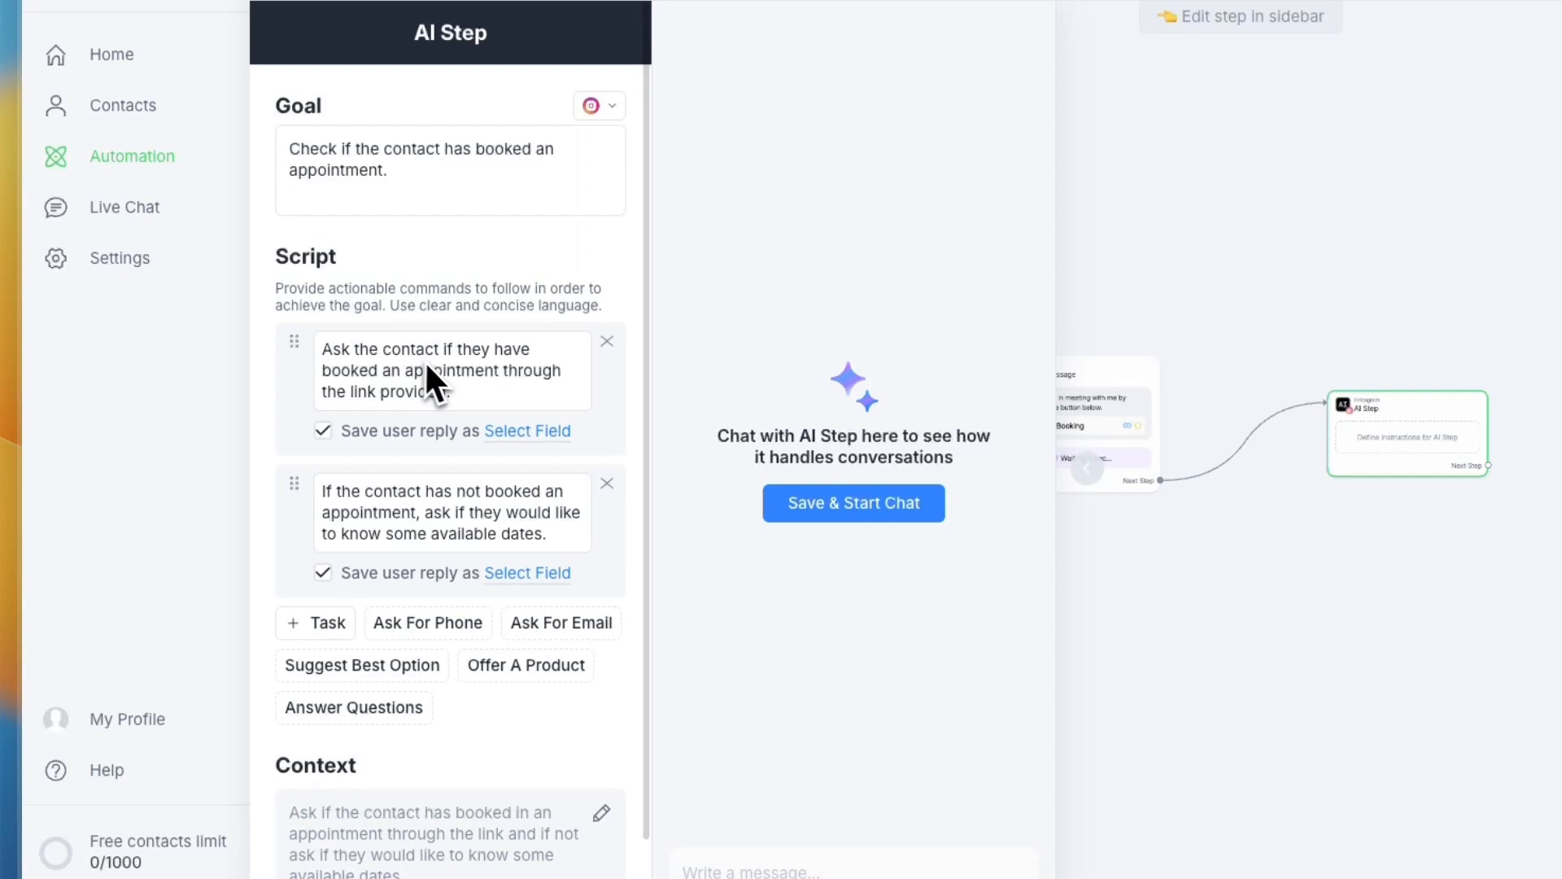
Review the two generated script tasks and the context of the AI Step
drag(354, 463, 284, 431)
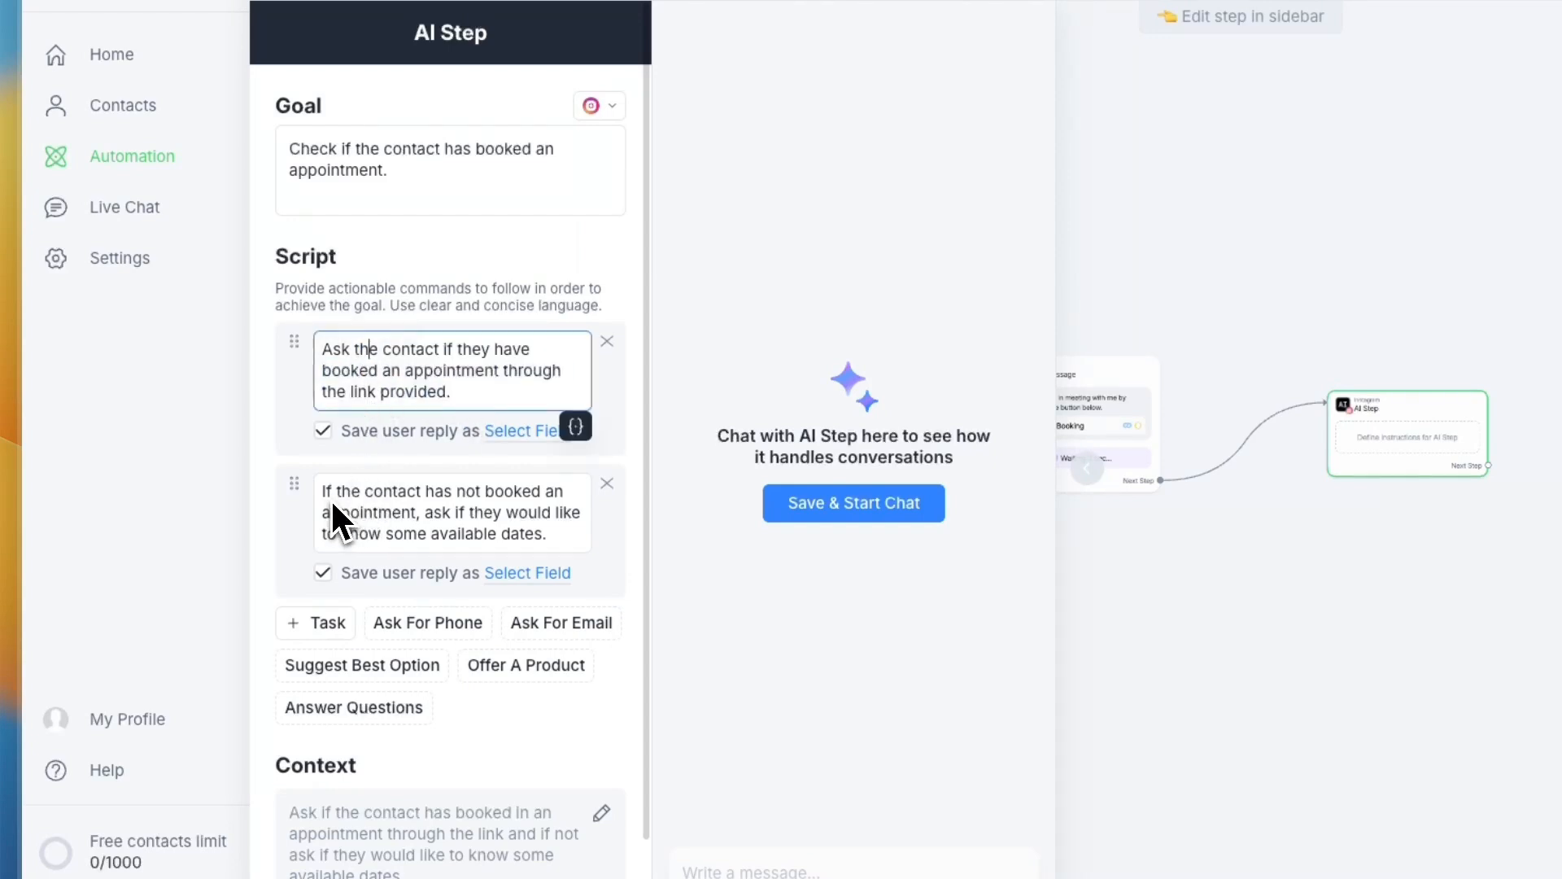
drag(327, 492, 570, 539)
click(480, 516)
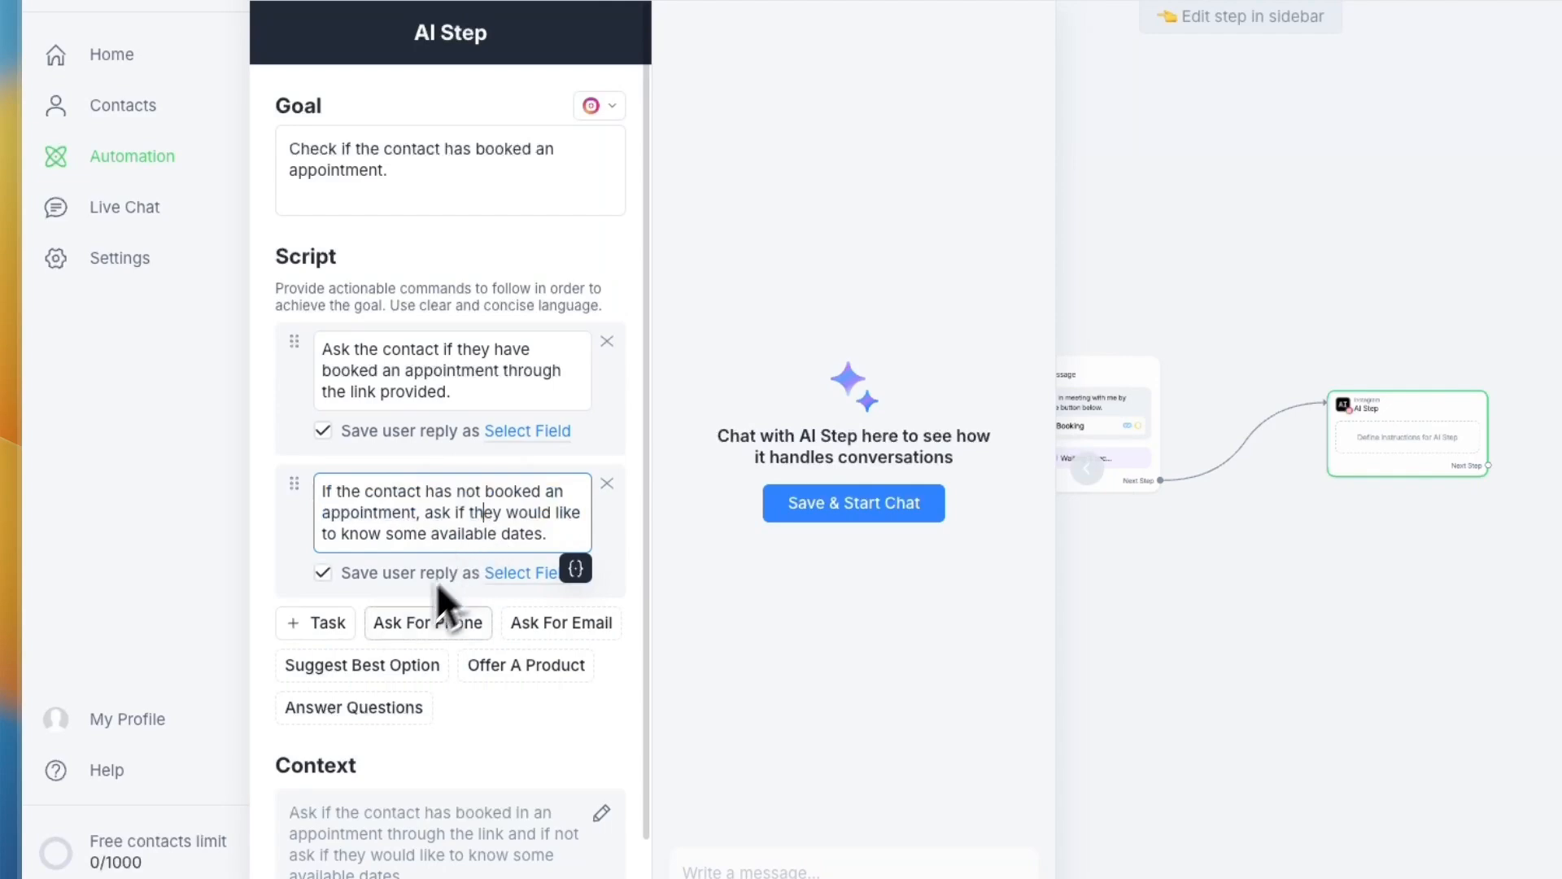
scroll(398, 646, down, 1)
scroll(398, 648, down, 1)
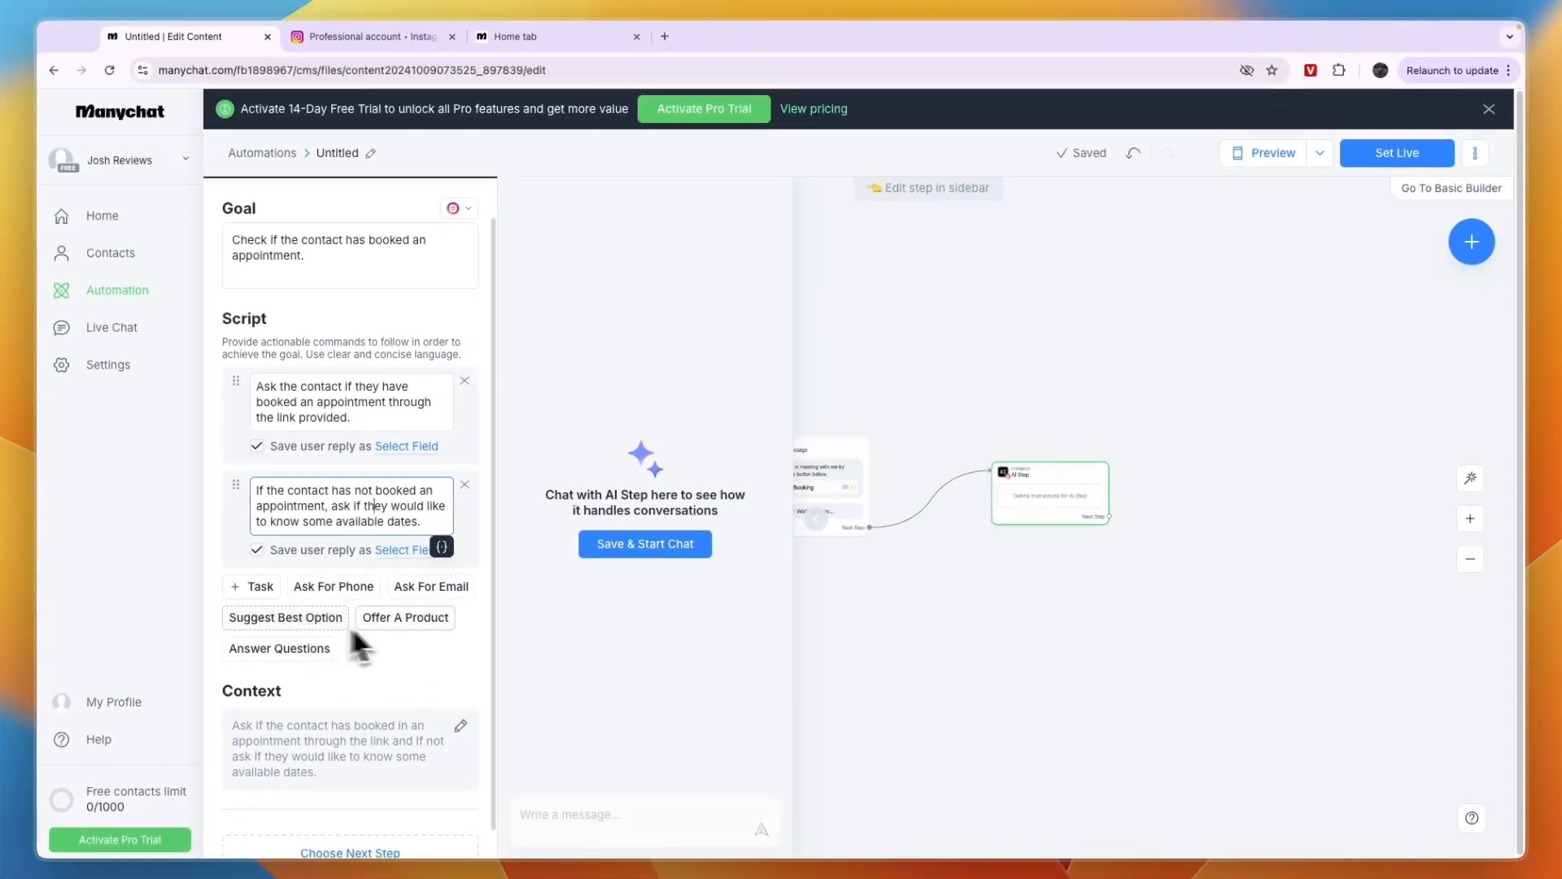
scroll(301, 675, down, 1)
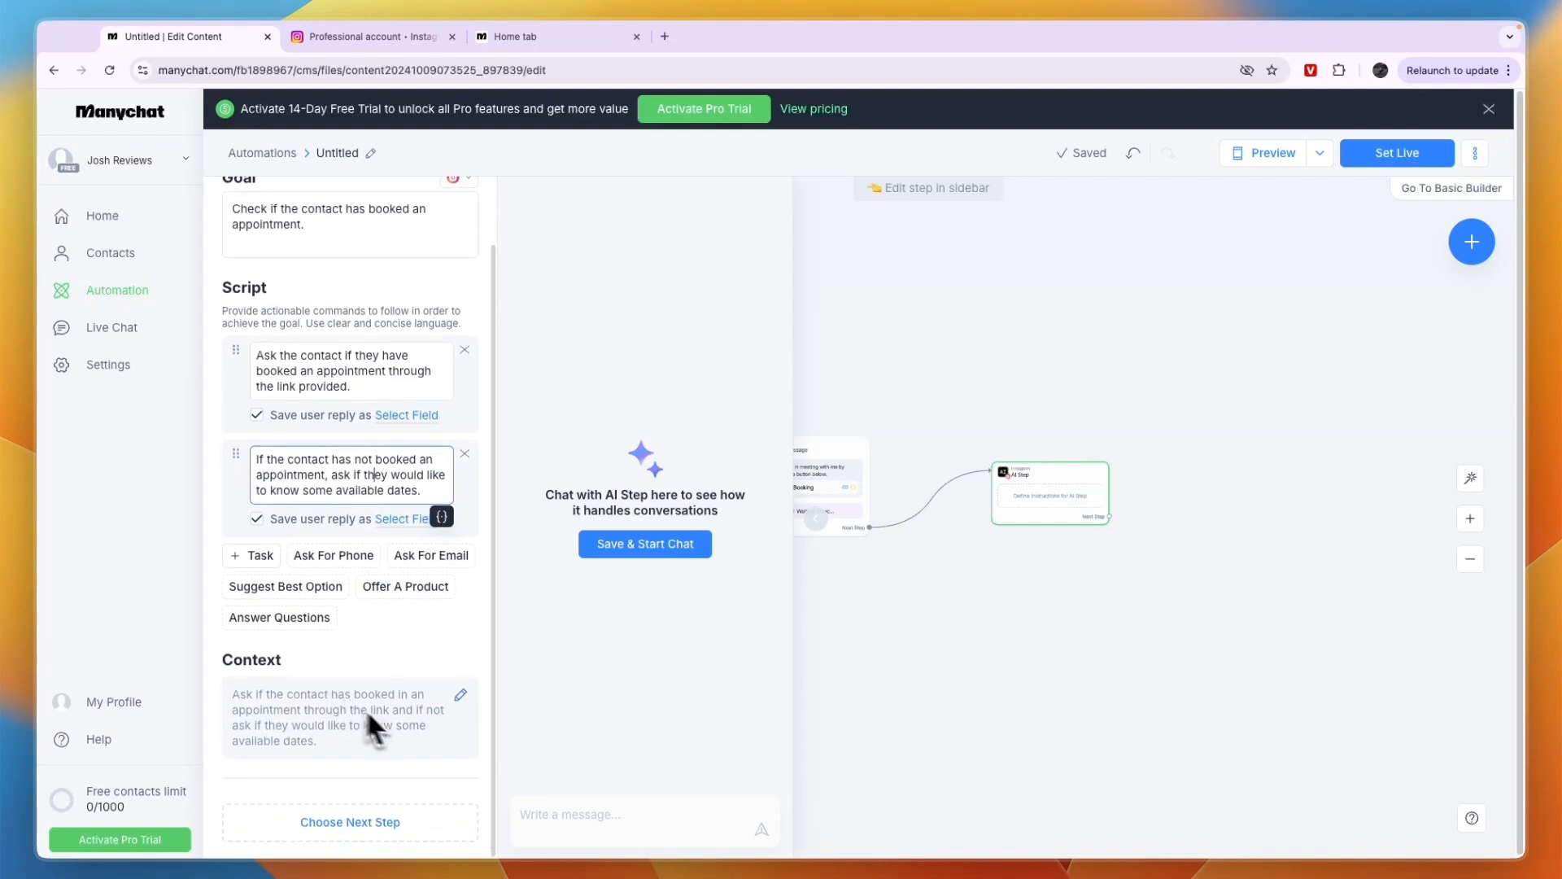
Create a Text user field named "booked appointment yes/no" to save the reply to the first script task
click(379, 416)
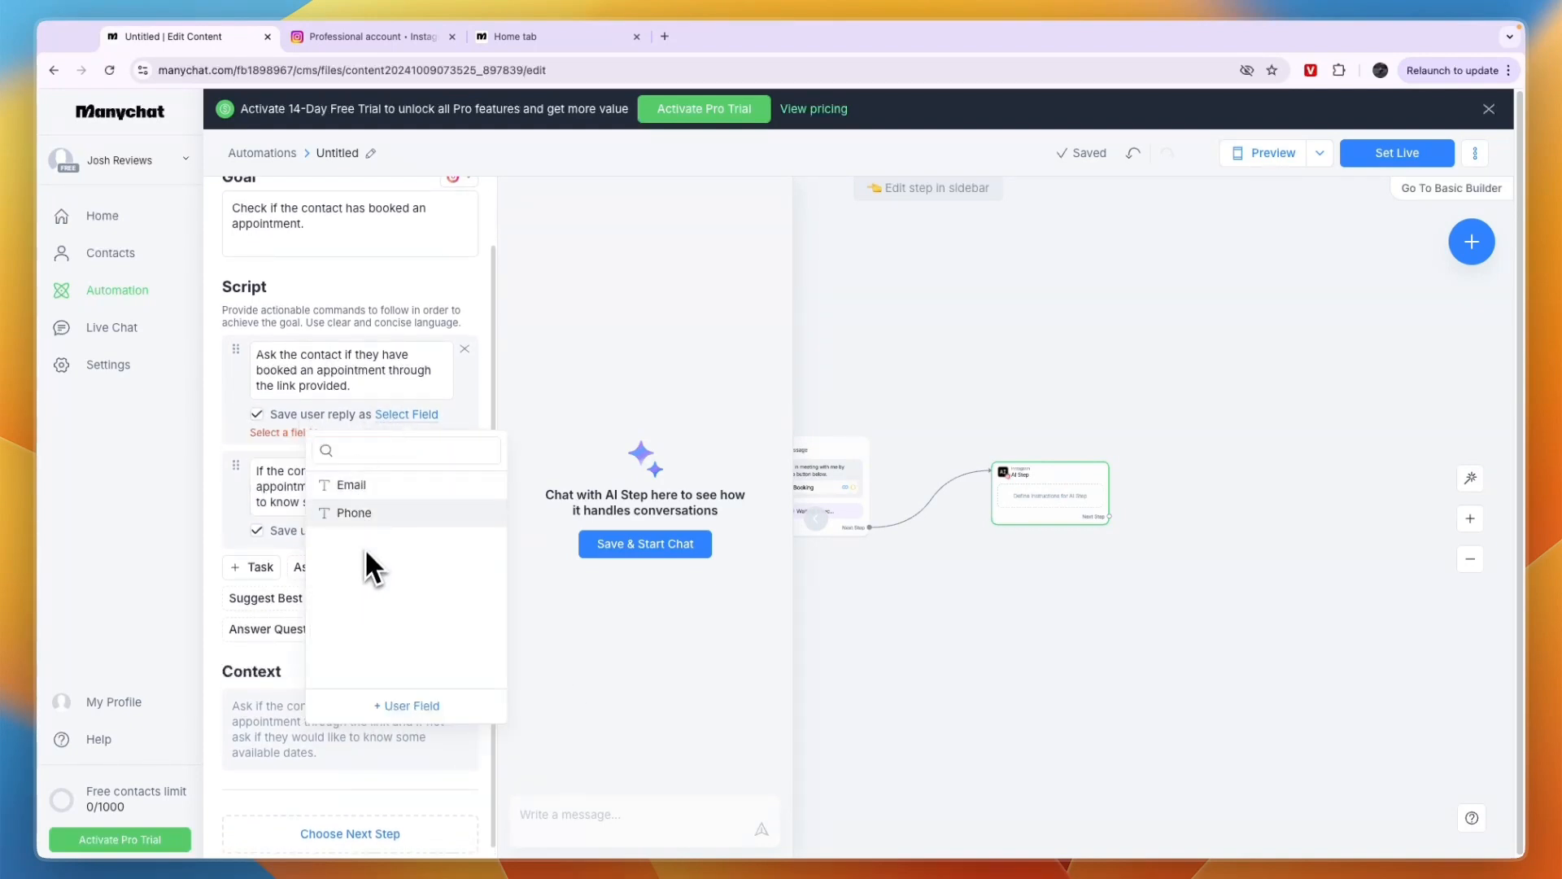
click(398, 707)
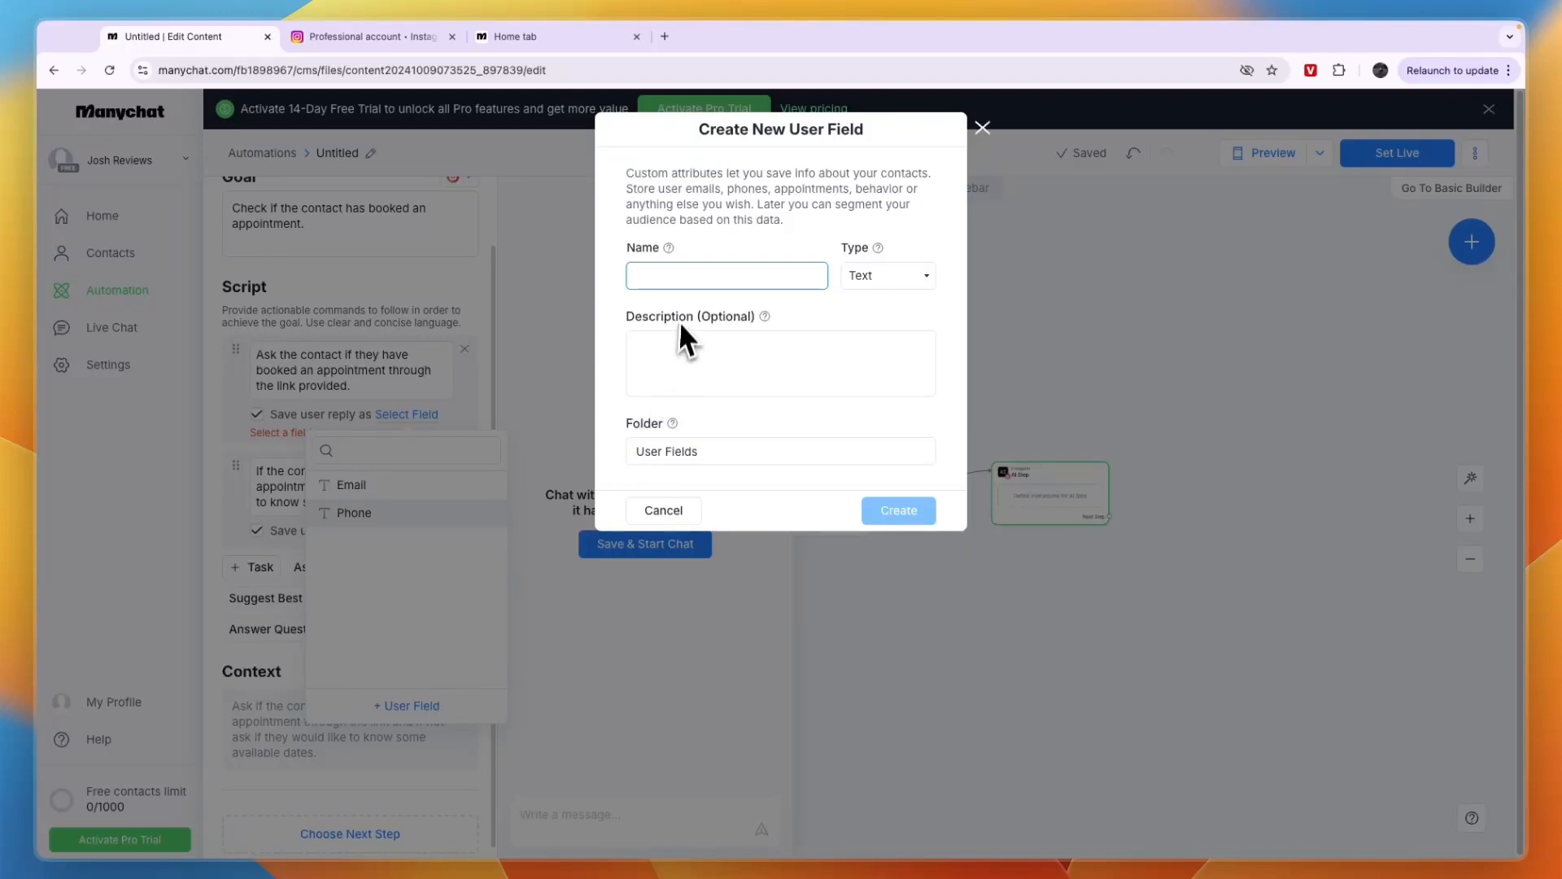
text(booked appoi)
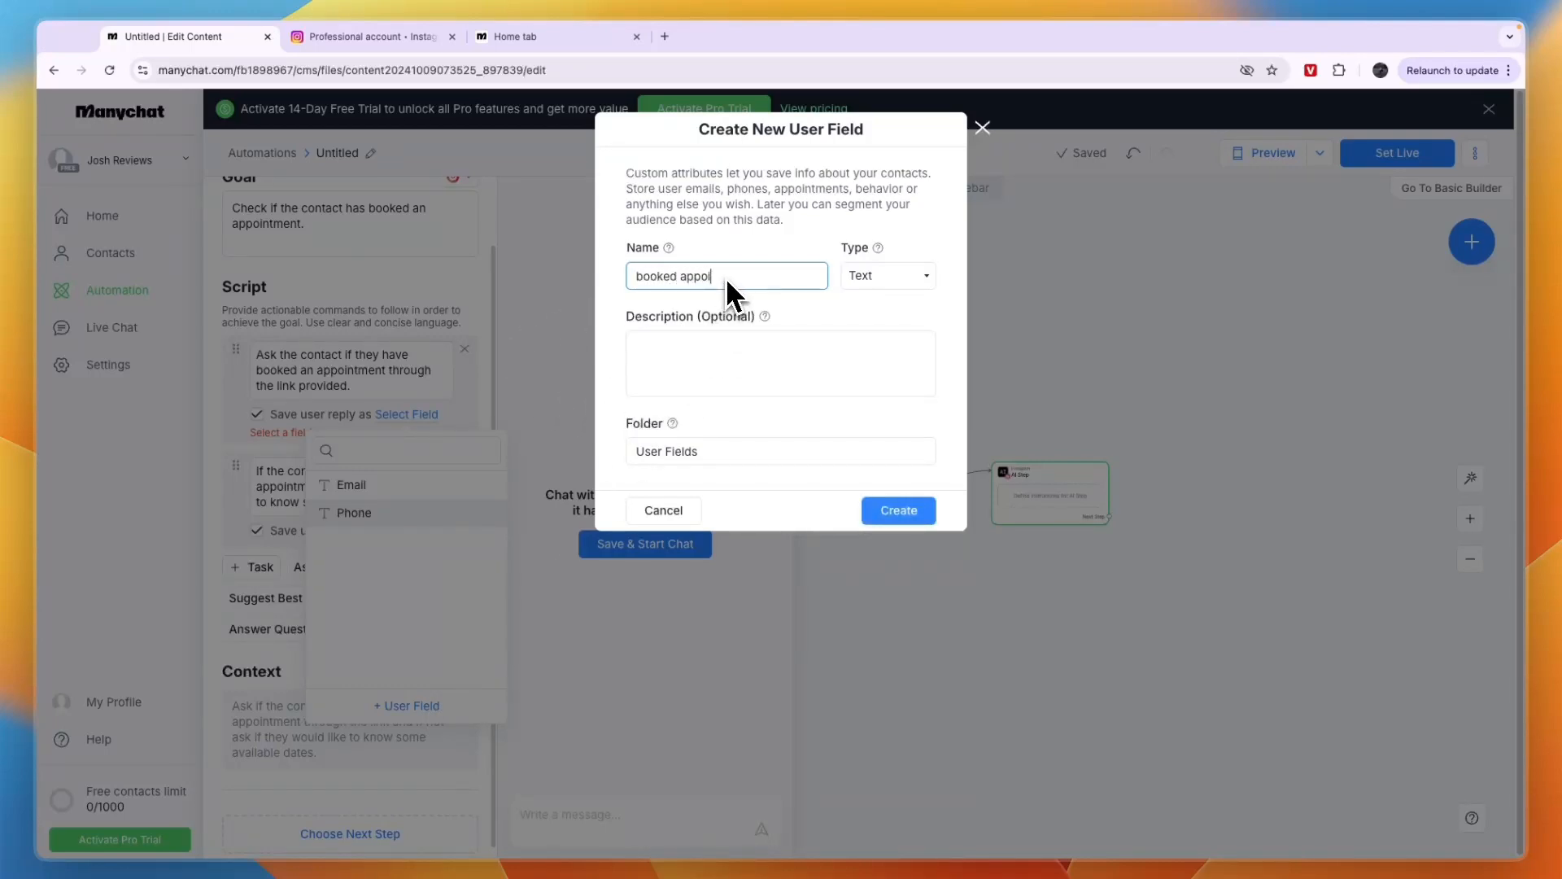
text(ntment yes/no)
click(892, 512)
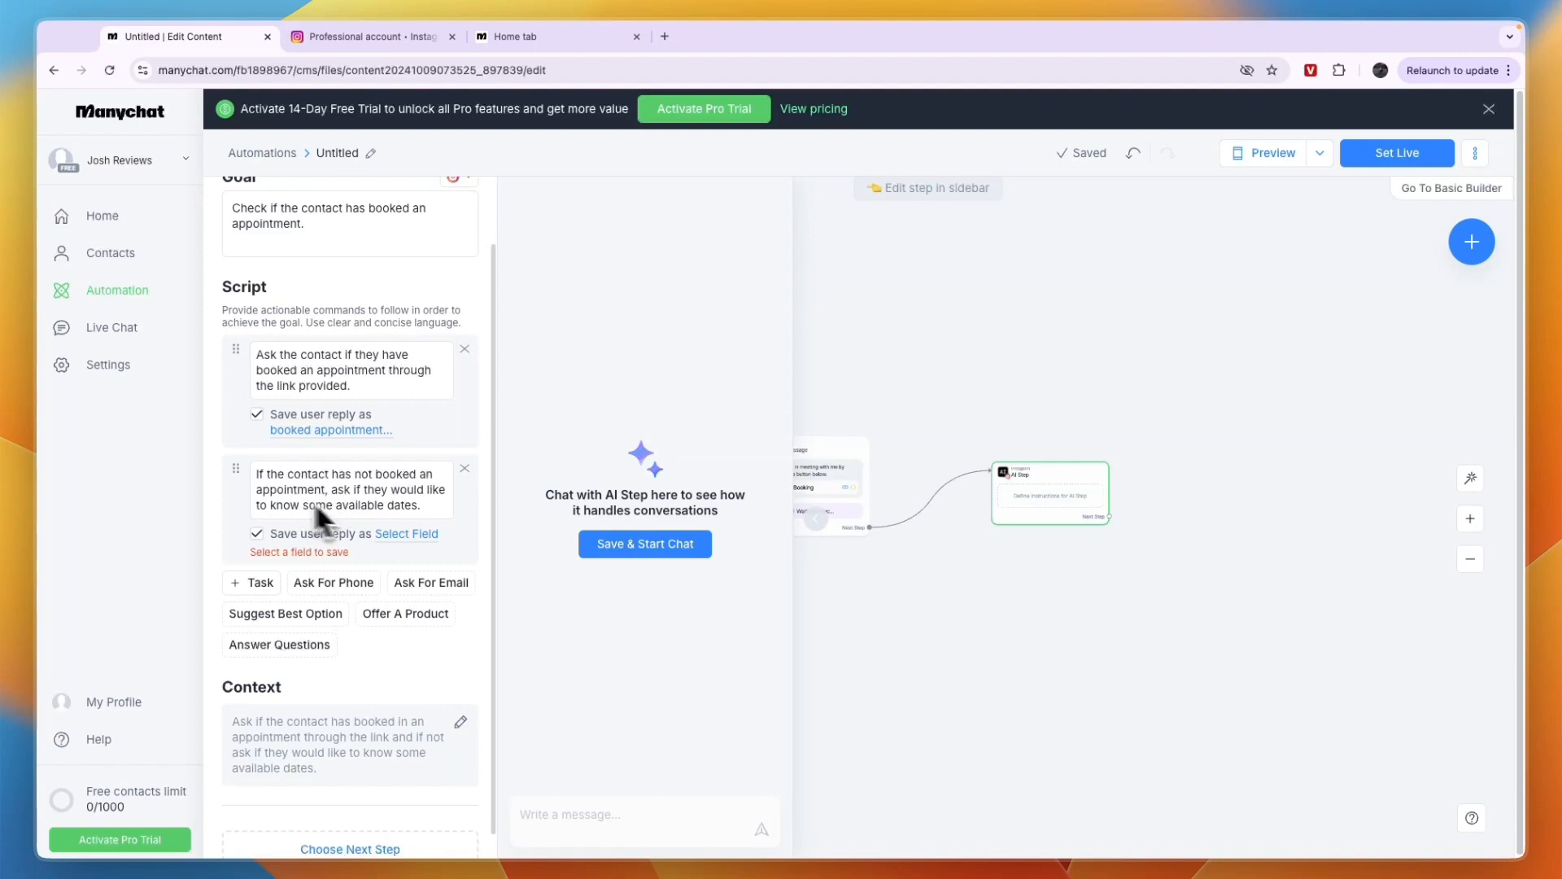
Remove the second script task about available dates, and save the AI Step to start a test chat
click(464, 468)
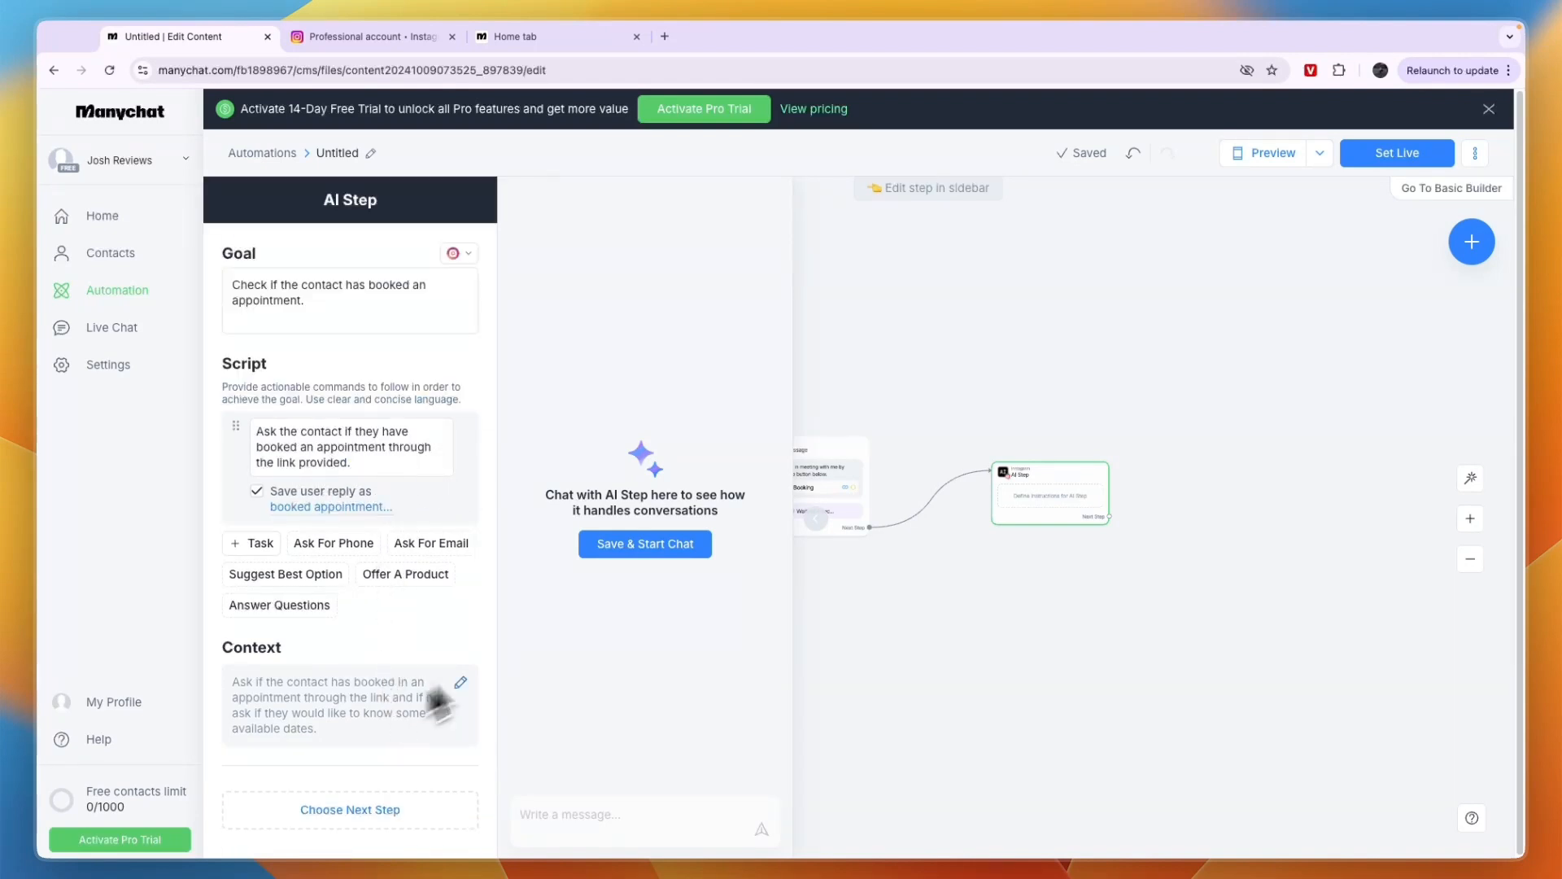
click(626, 549)
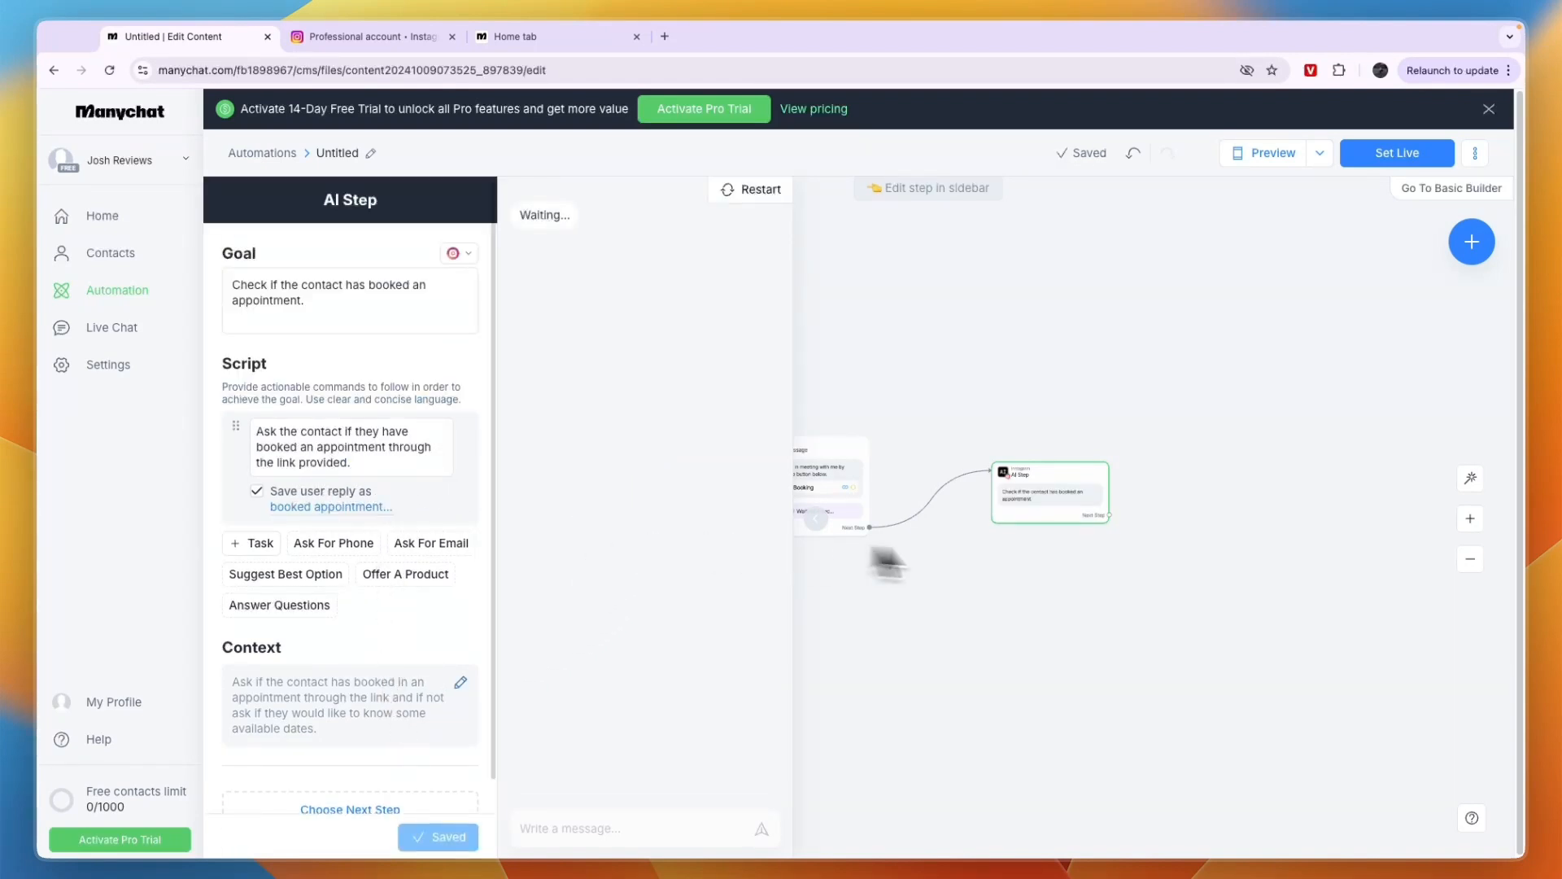
mouse_move(1047, 503)
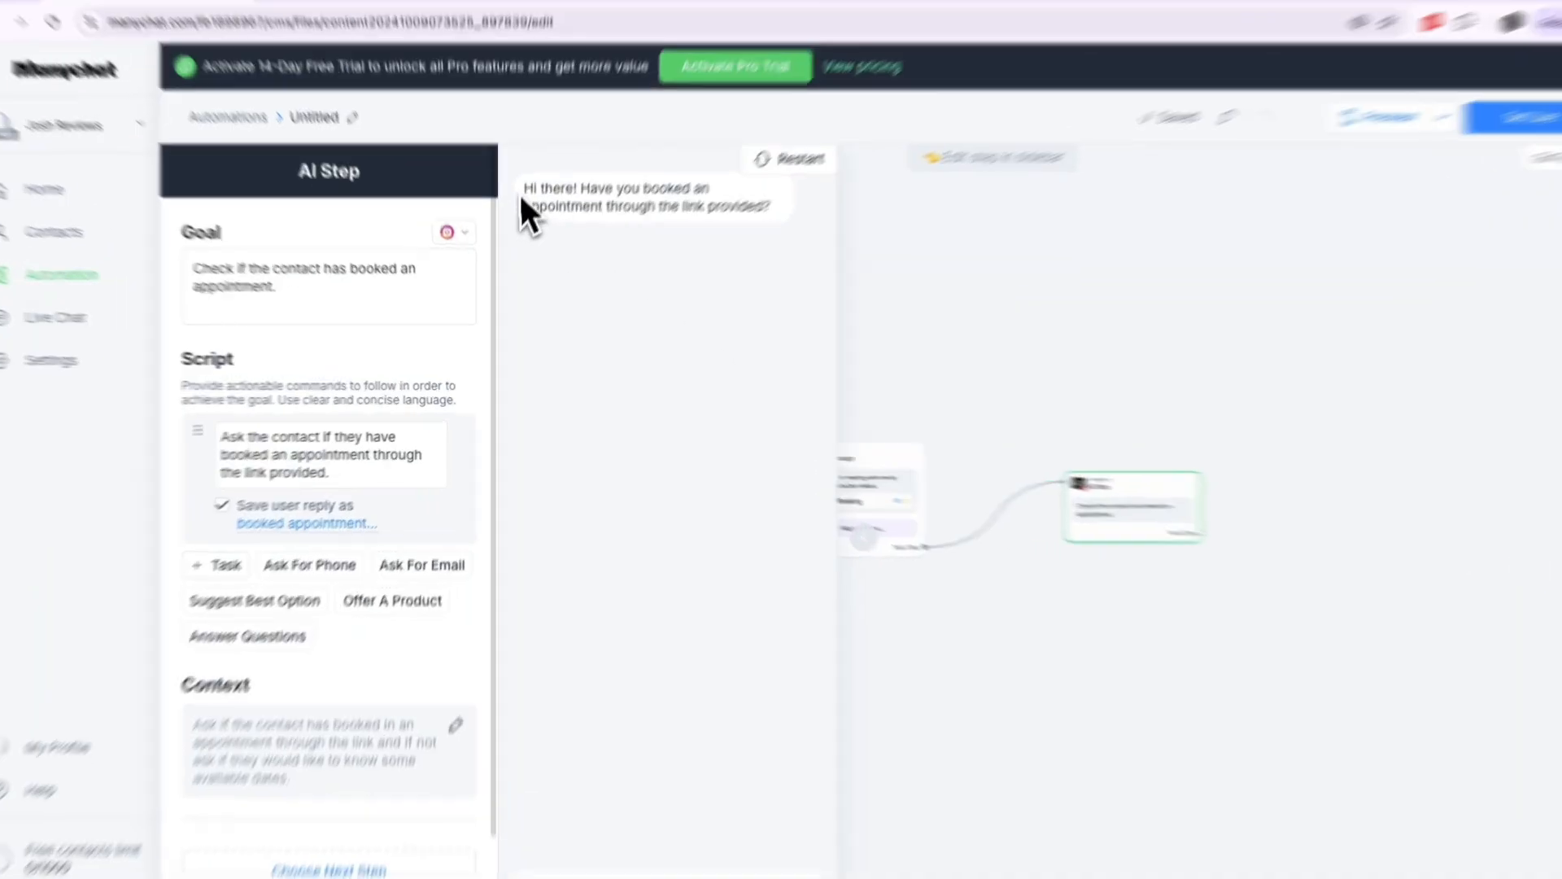
Answer the booking question in the test chat with "no"
drag(520, 217, 565, 219)
drag(632, 157, 832, 181)
click(555, 814)
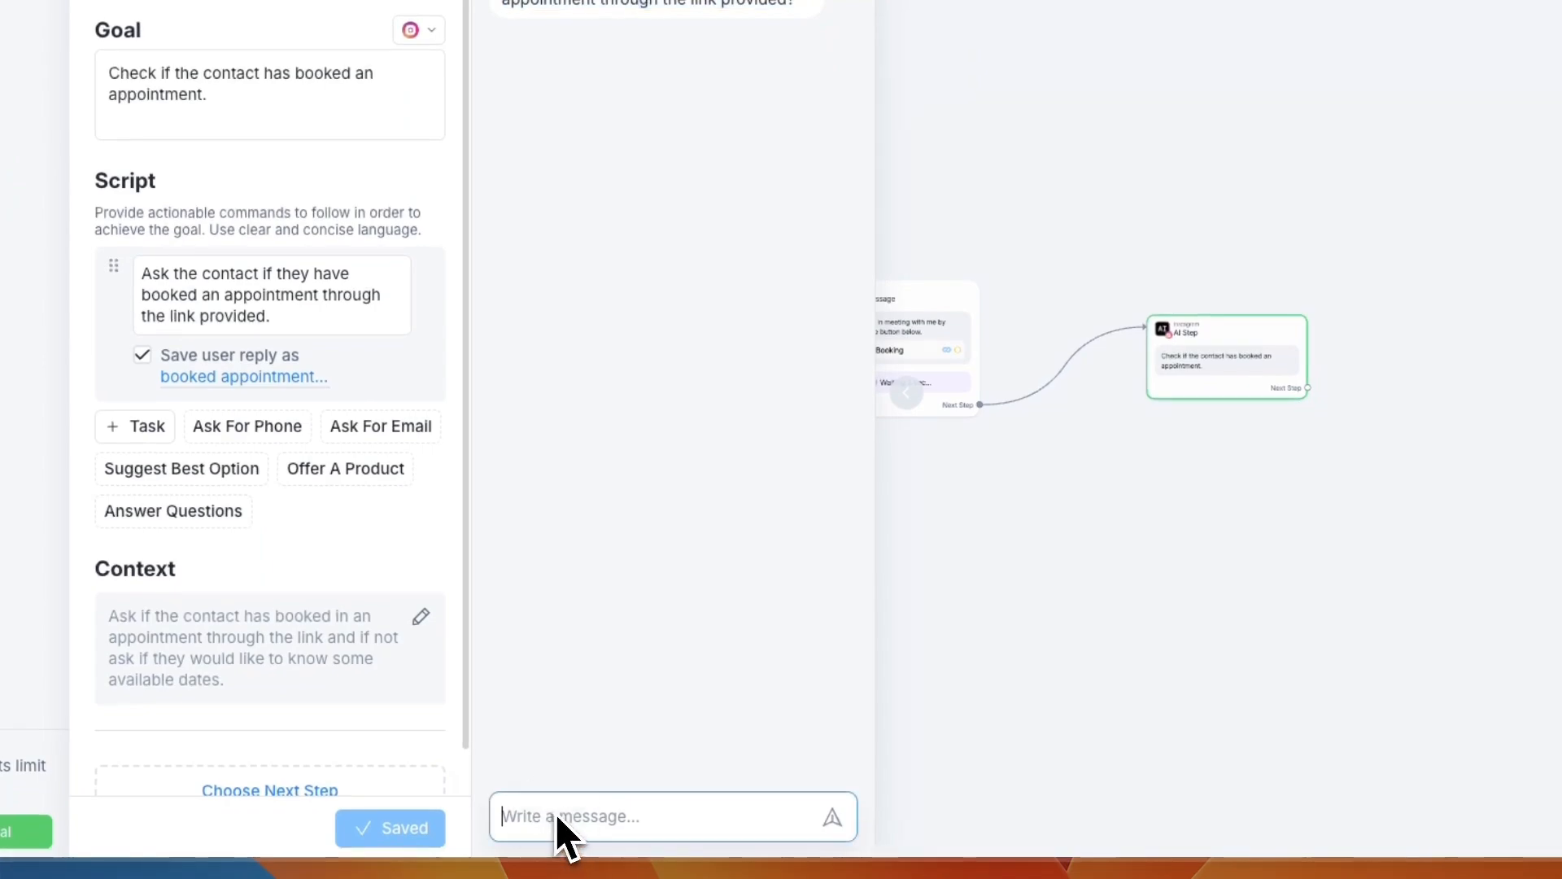
text(no)
key(Return)
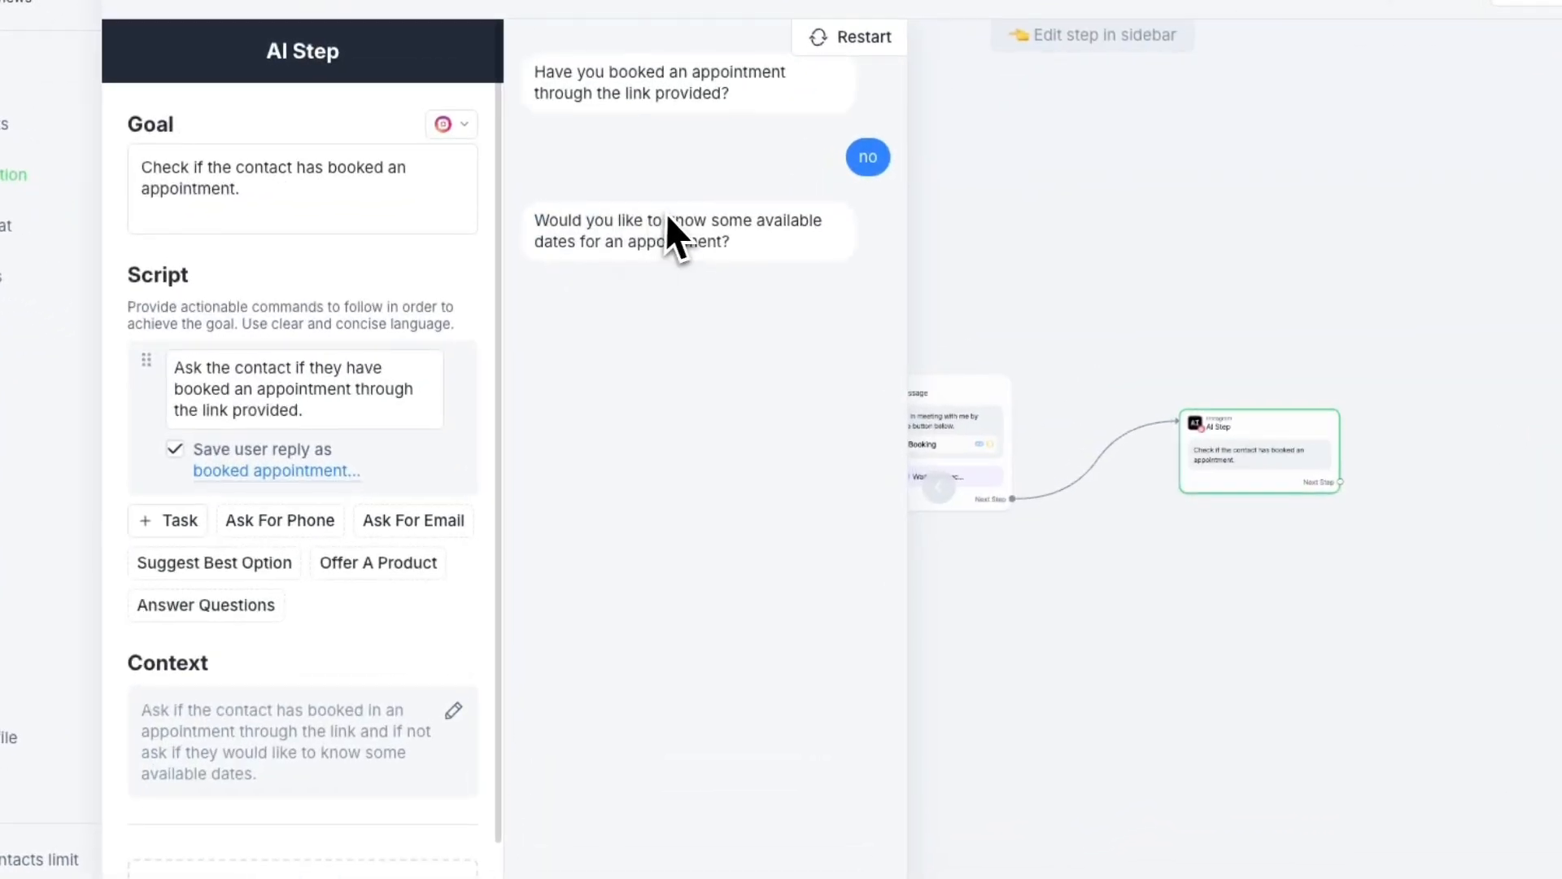
Reply "yes" to the offer of available appointment dates in the test chat
drag(520, 324, 688, 334)
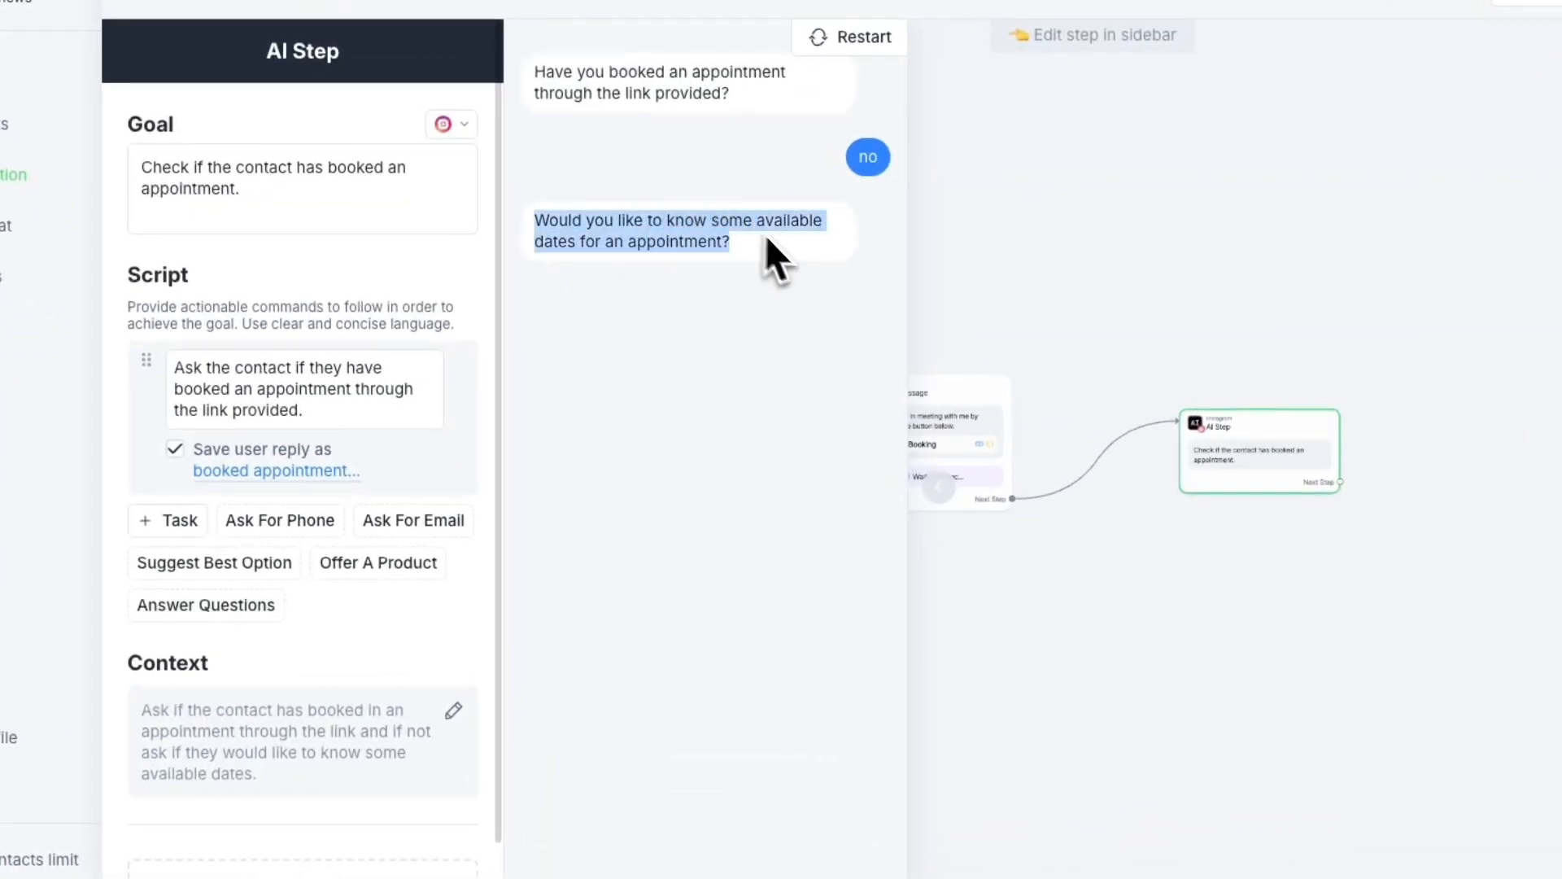
right_click(650, 828)
click(638, 836)
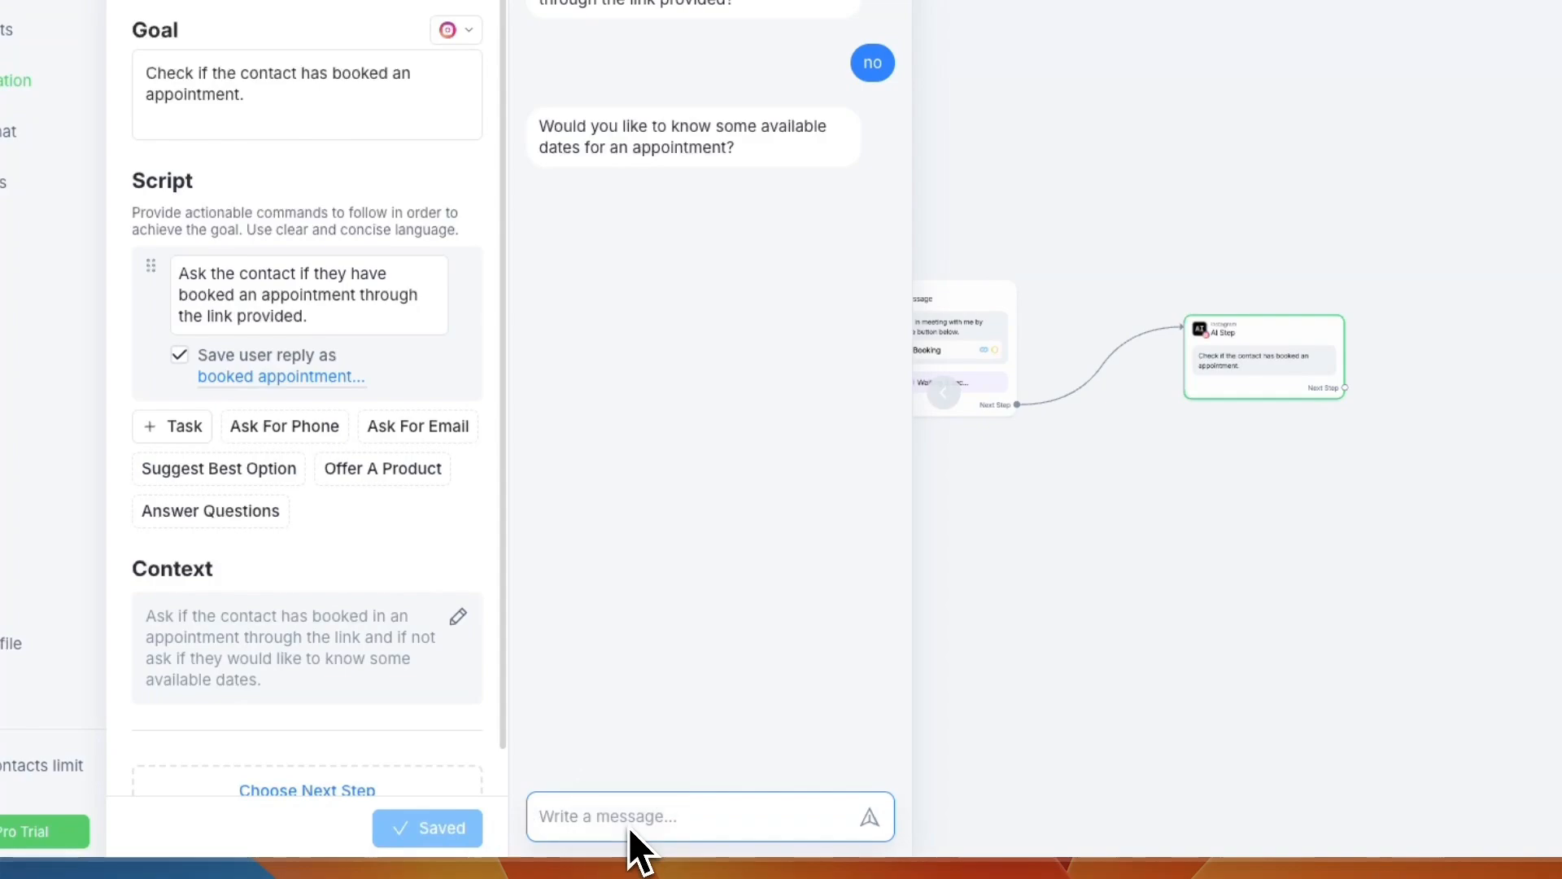
text(yes)
key(Return)
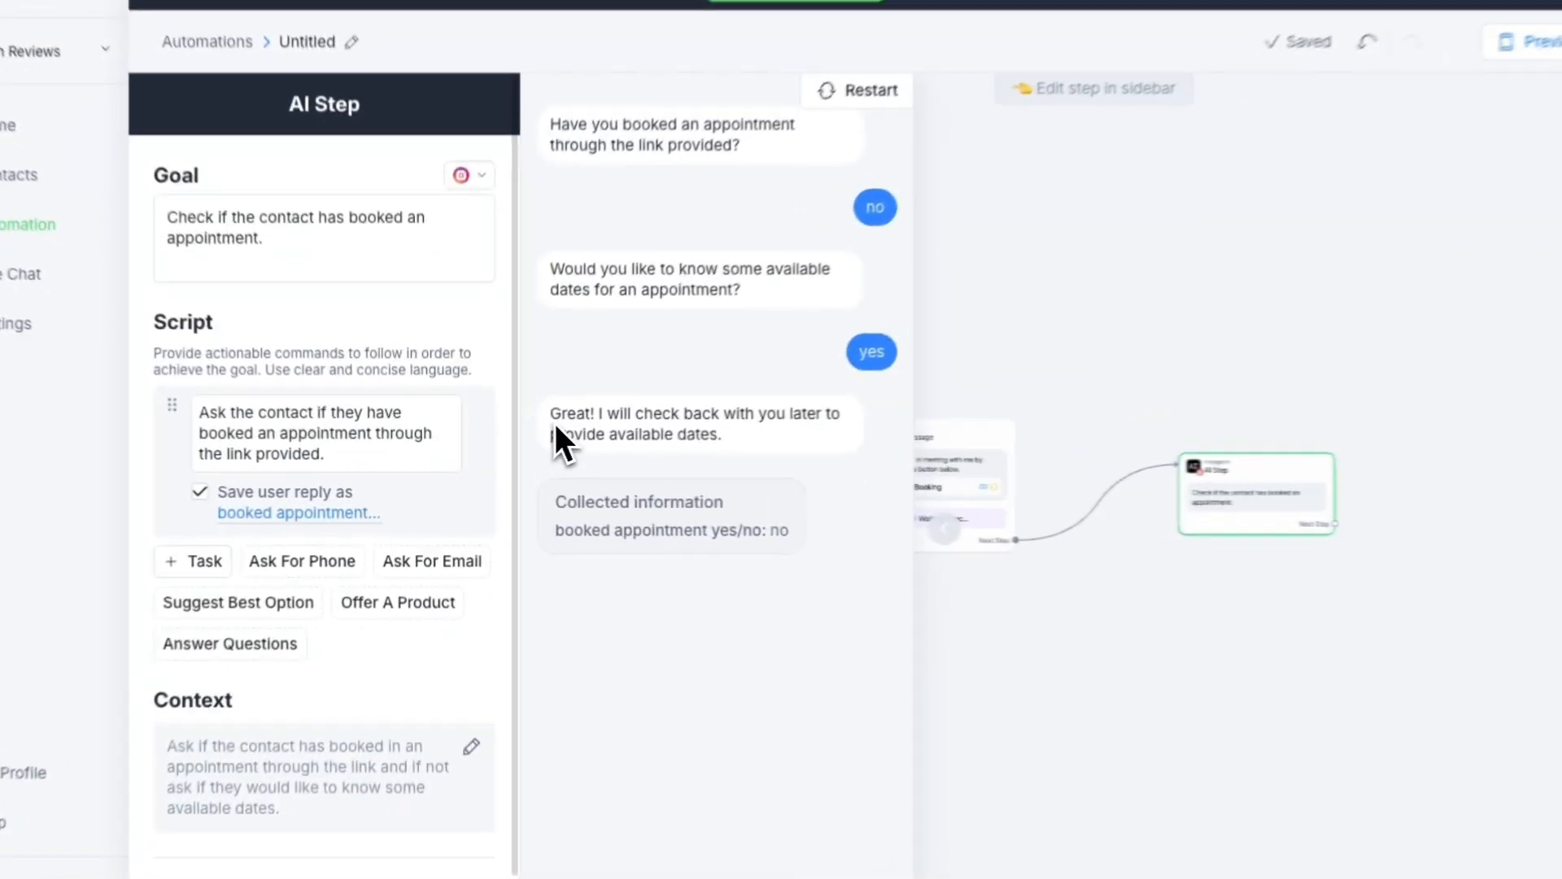
Review the AI's last reply about available dates in the test chat
drag(521, 432, 609, 435)
drag(734, 410, 764, 434)
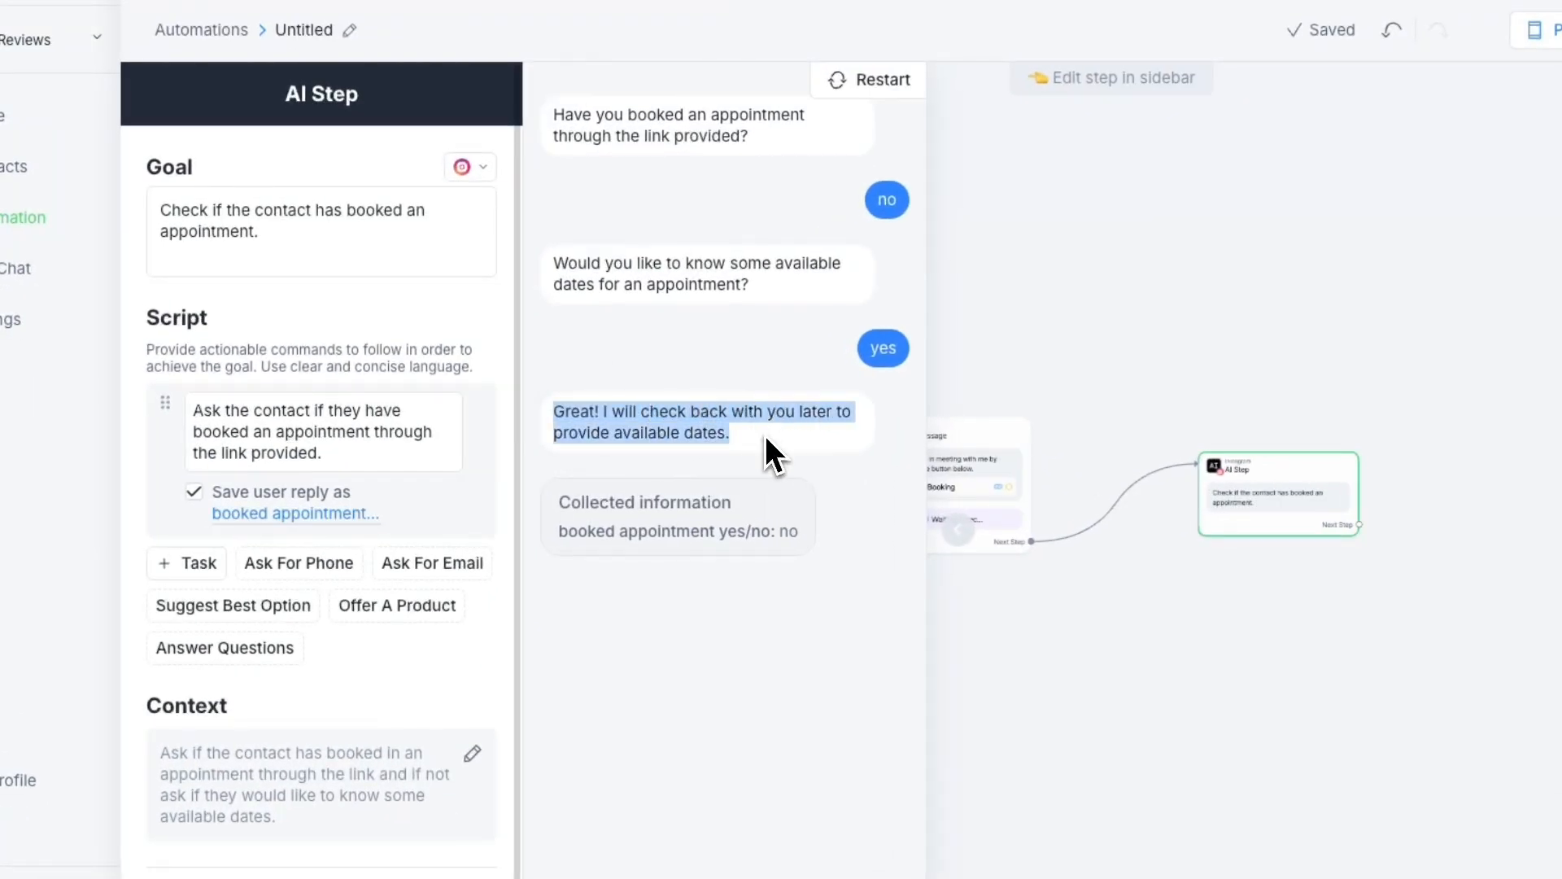
click(764, 433)
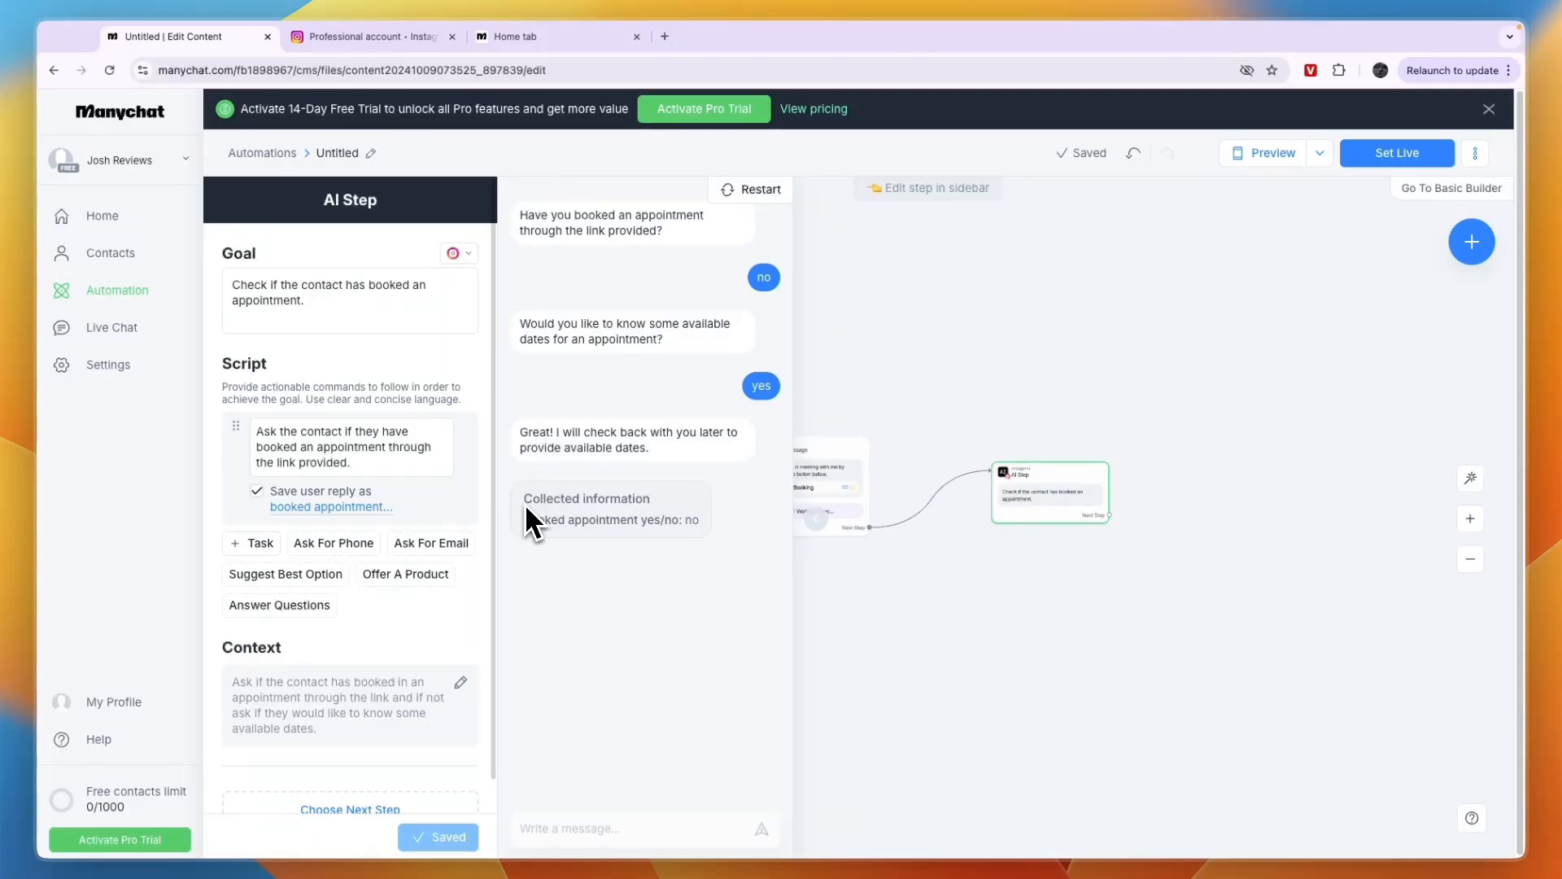
Close the AI Step's settings and view the step types that can be connected after it
click(809, 748)
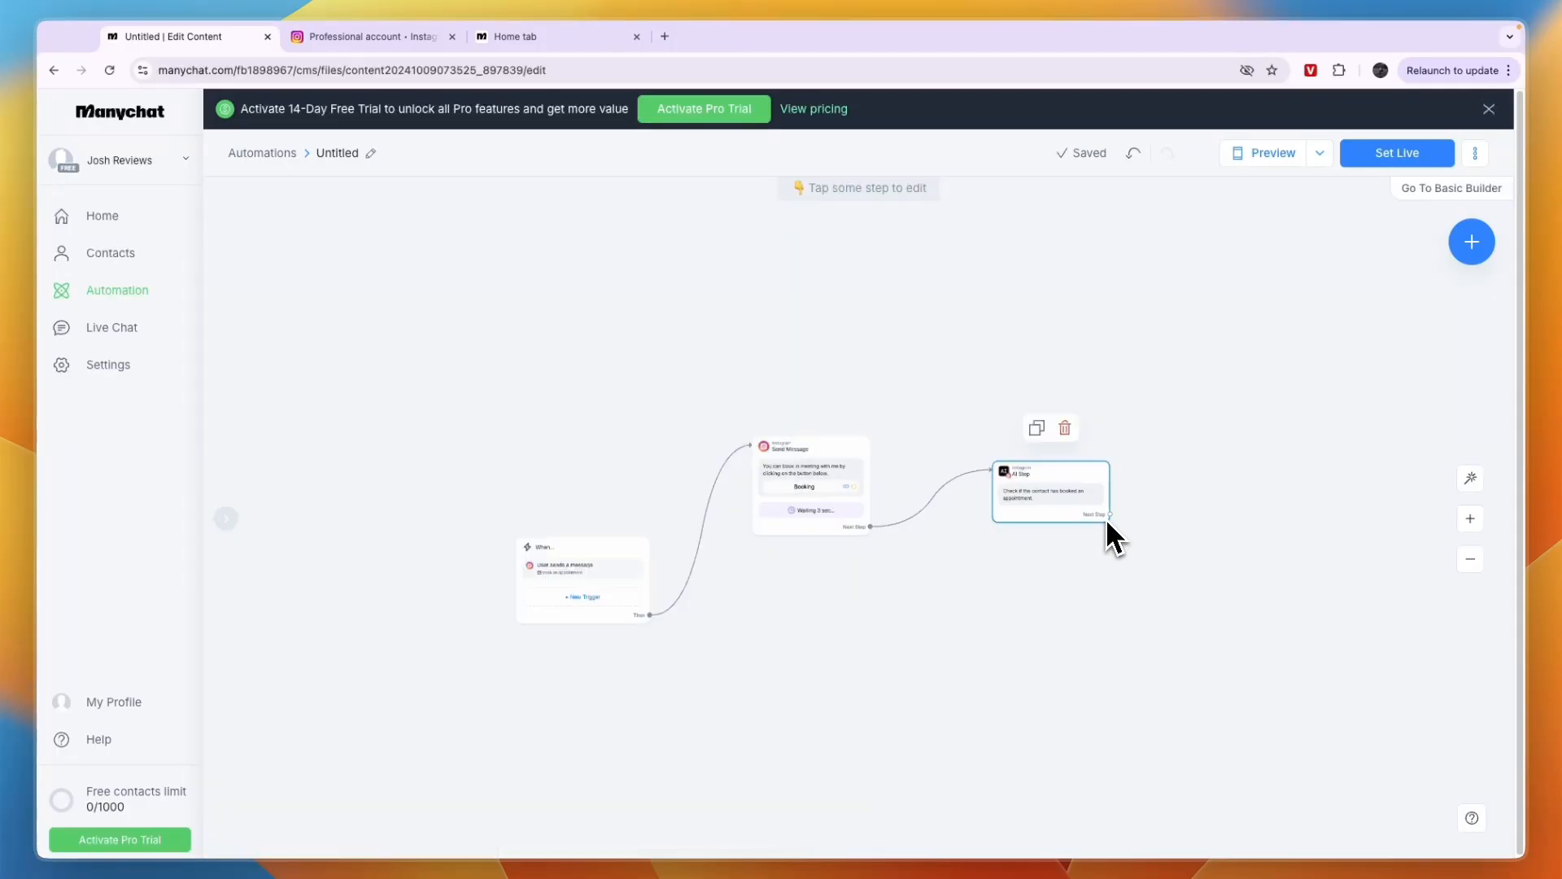
drag(1108, 515, 1168, 425)
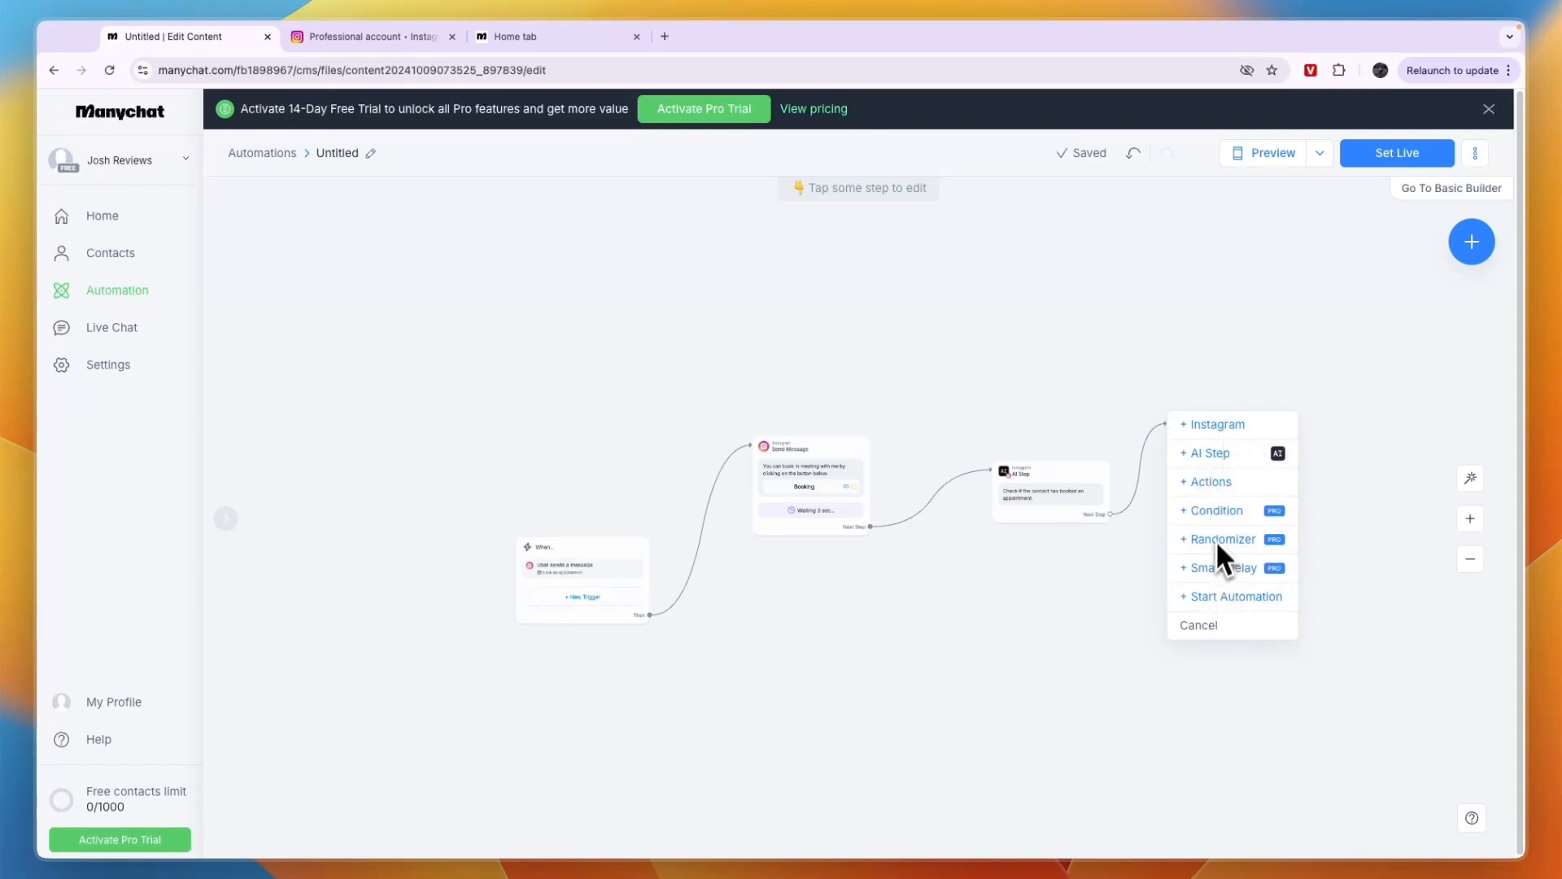
click(1395, 488)
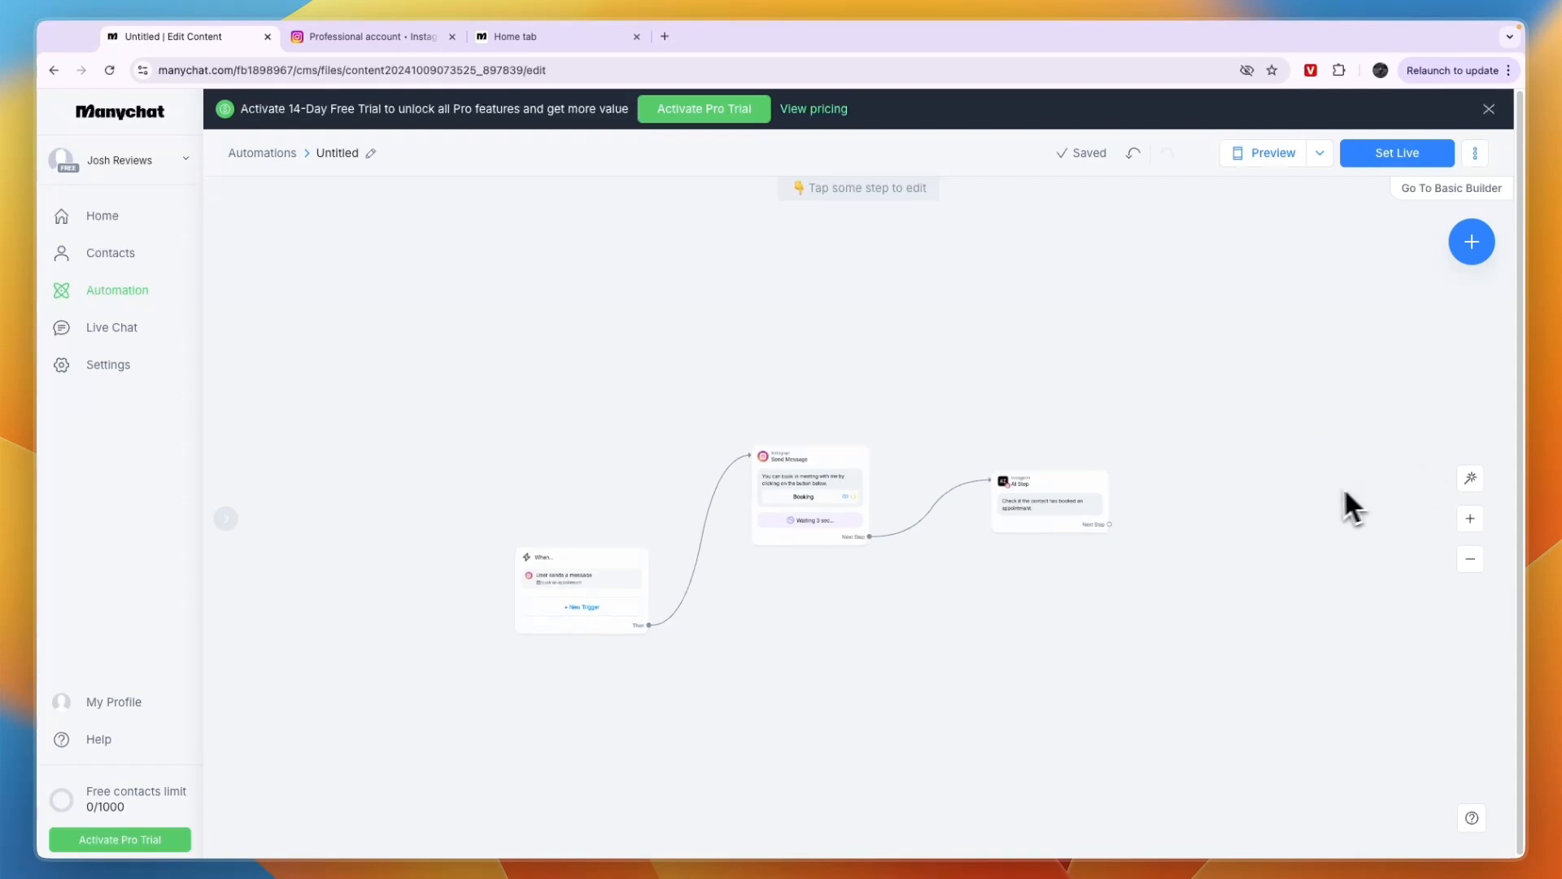
Preview the automation, try its Booking button in the simulated chat, and close the preview
click(1279, 153)
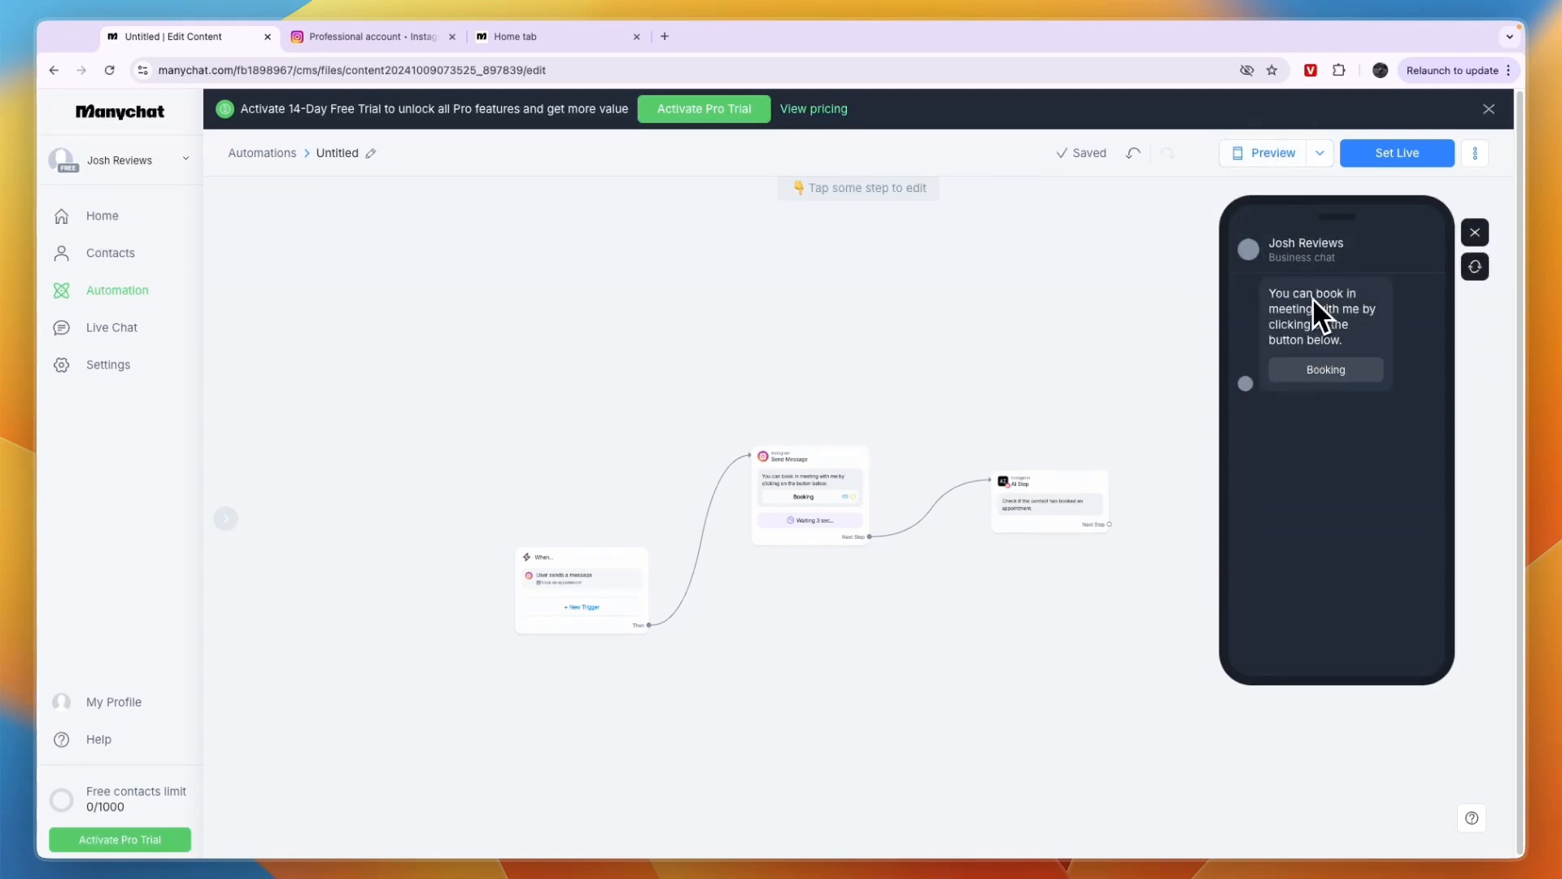
drag(1271, 296, 1353, 346)
click(1353, 340)
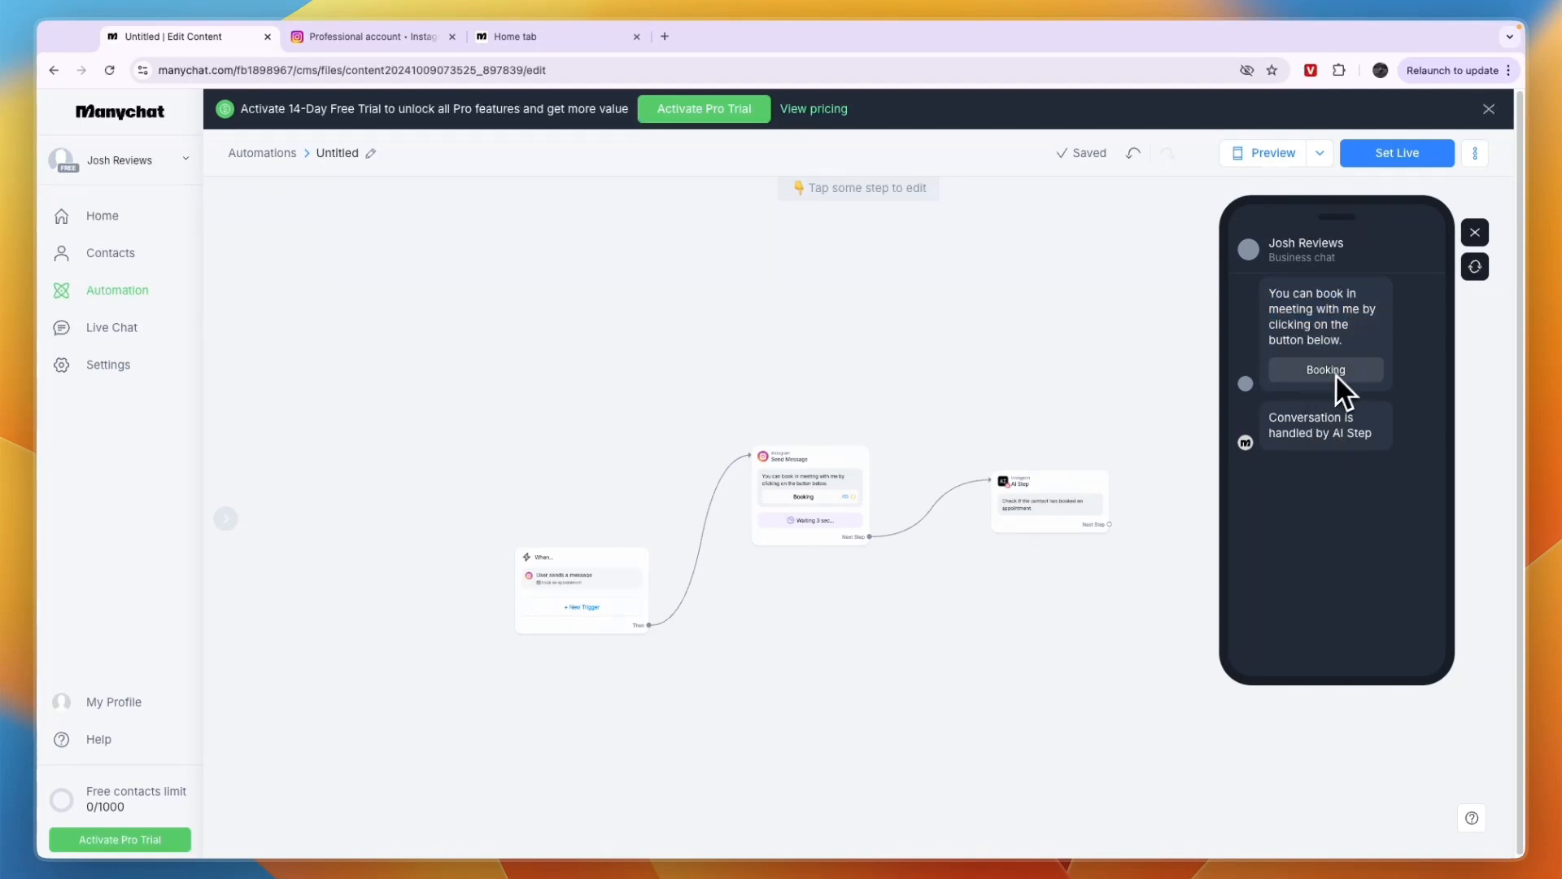
click(1326, 375)
click(1349, 379)
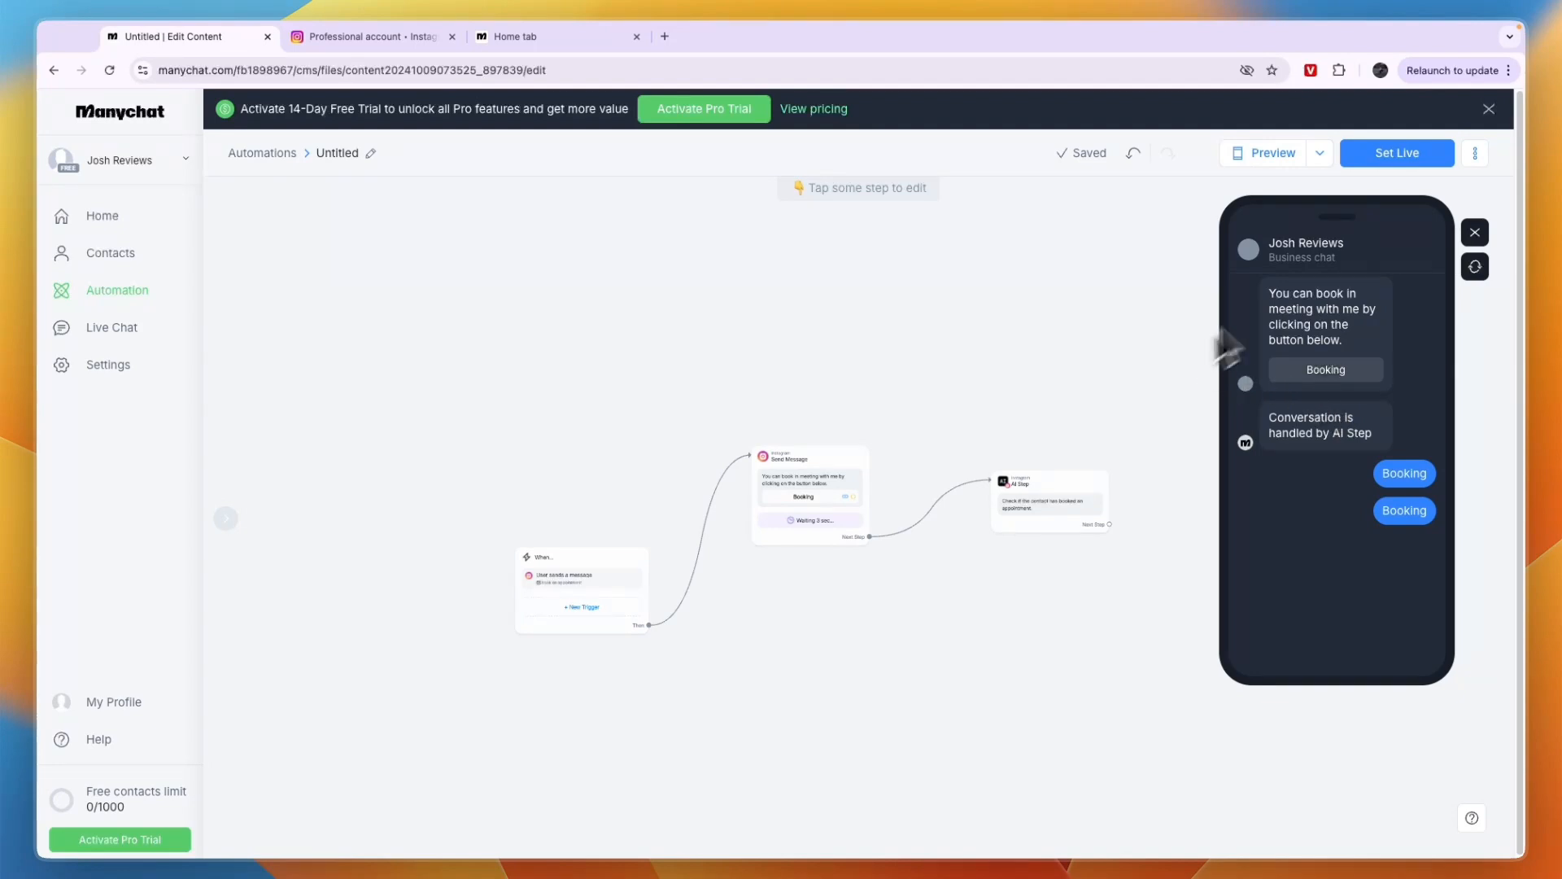
click(1474, 233)
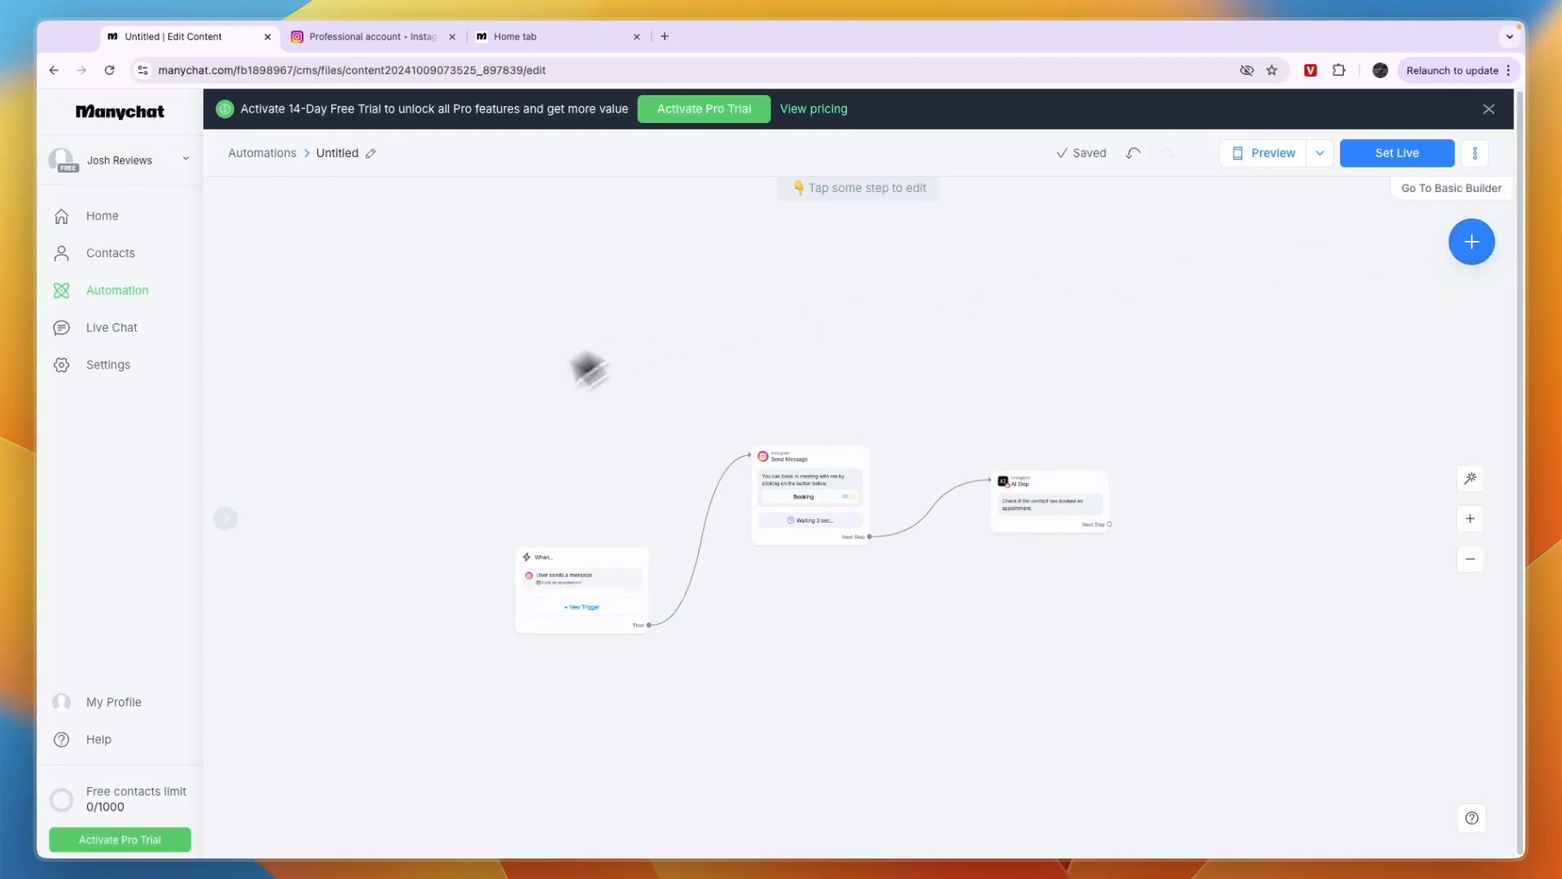
Set the Booking button's website URL to the copied address of the Manychat dashboard page, and set the automation live
click(1392, 154)
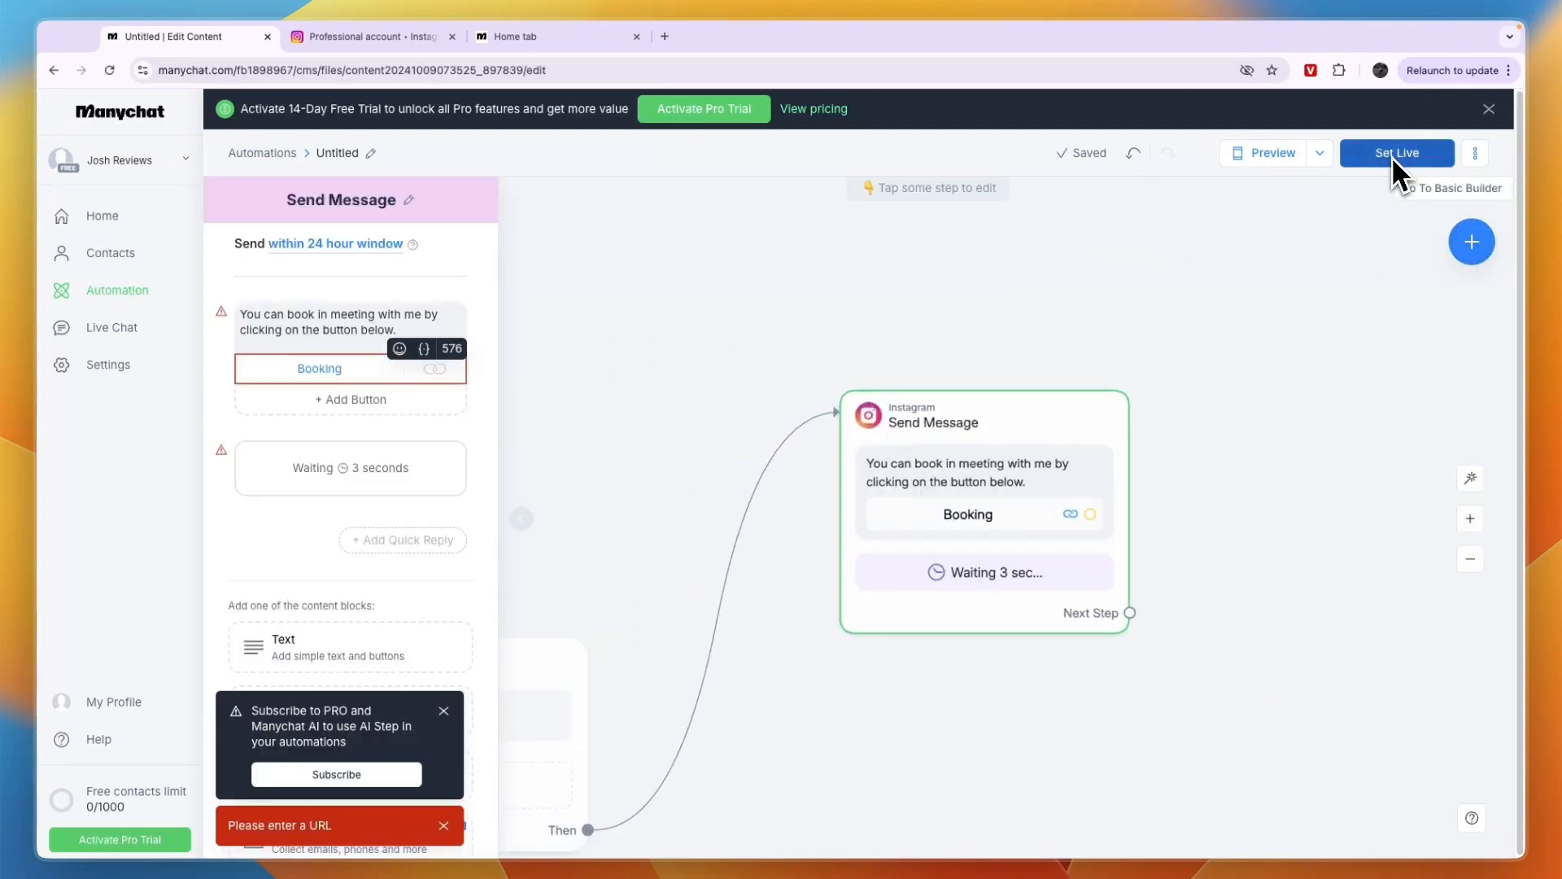
click(322, 370)
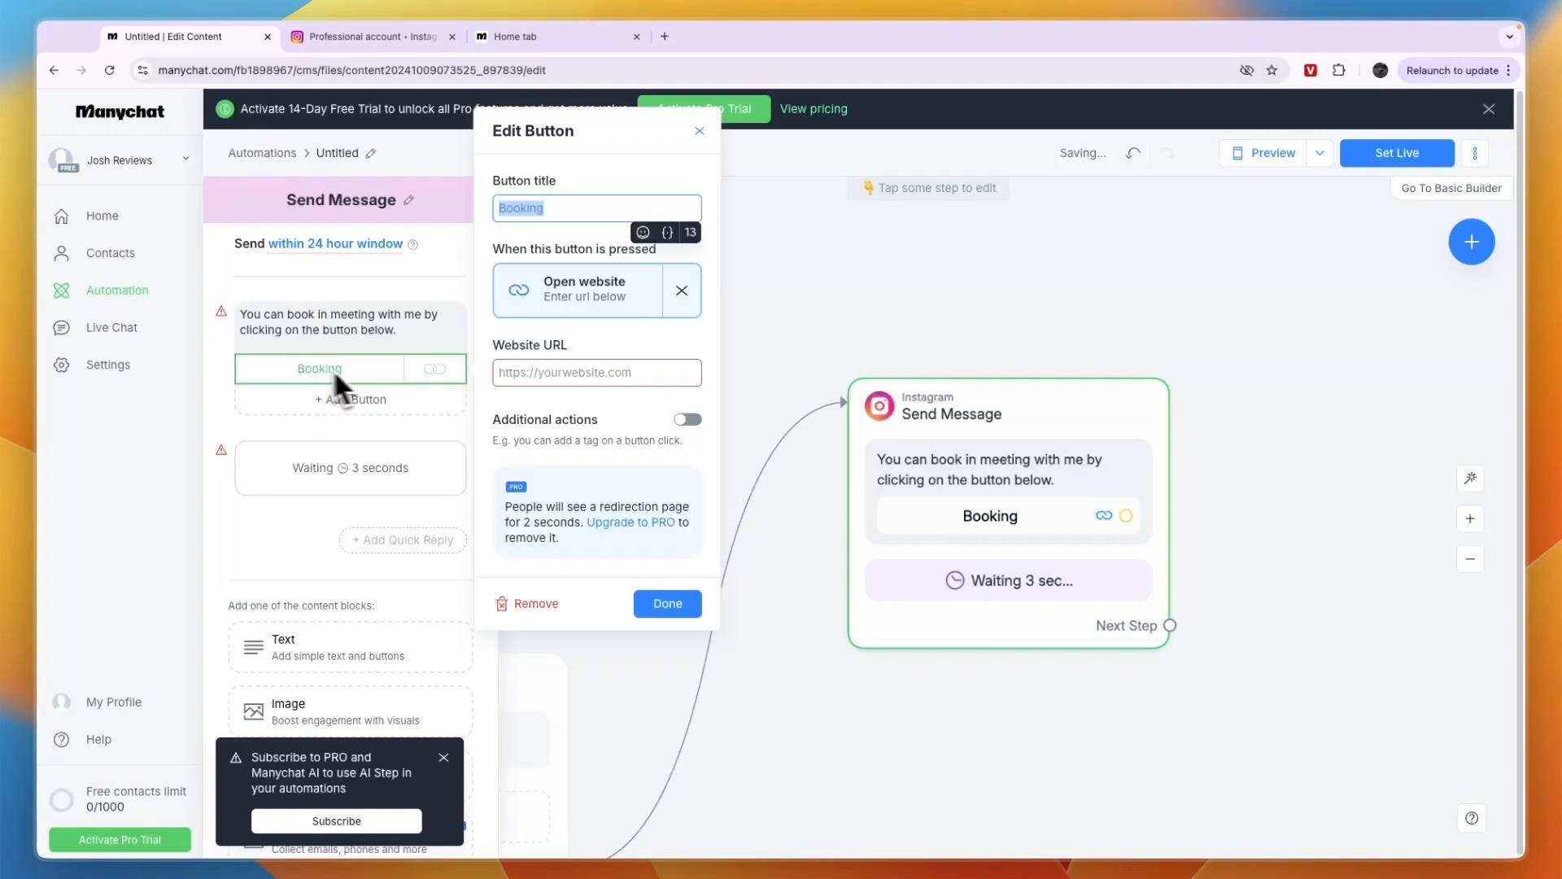
click(527, 376)
click(610, 41)
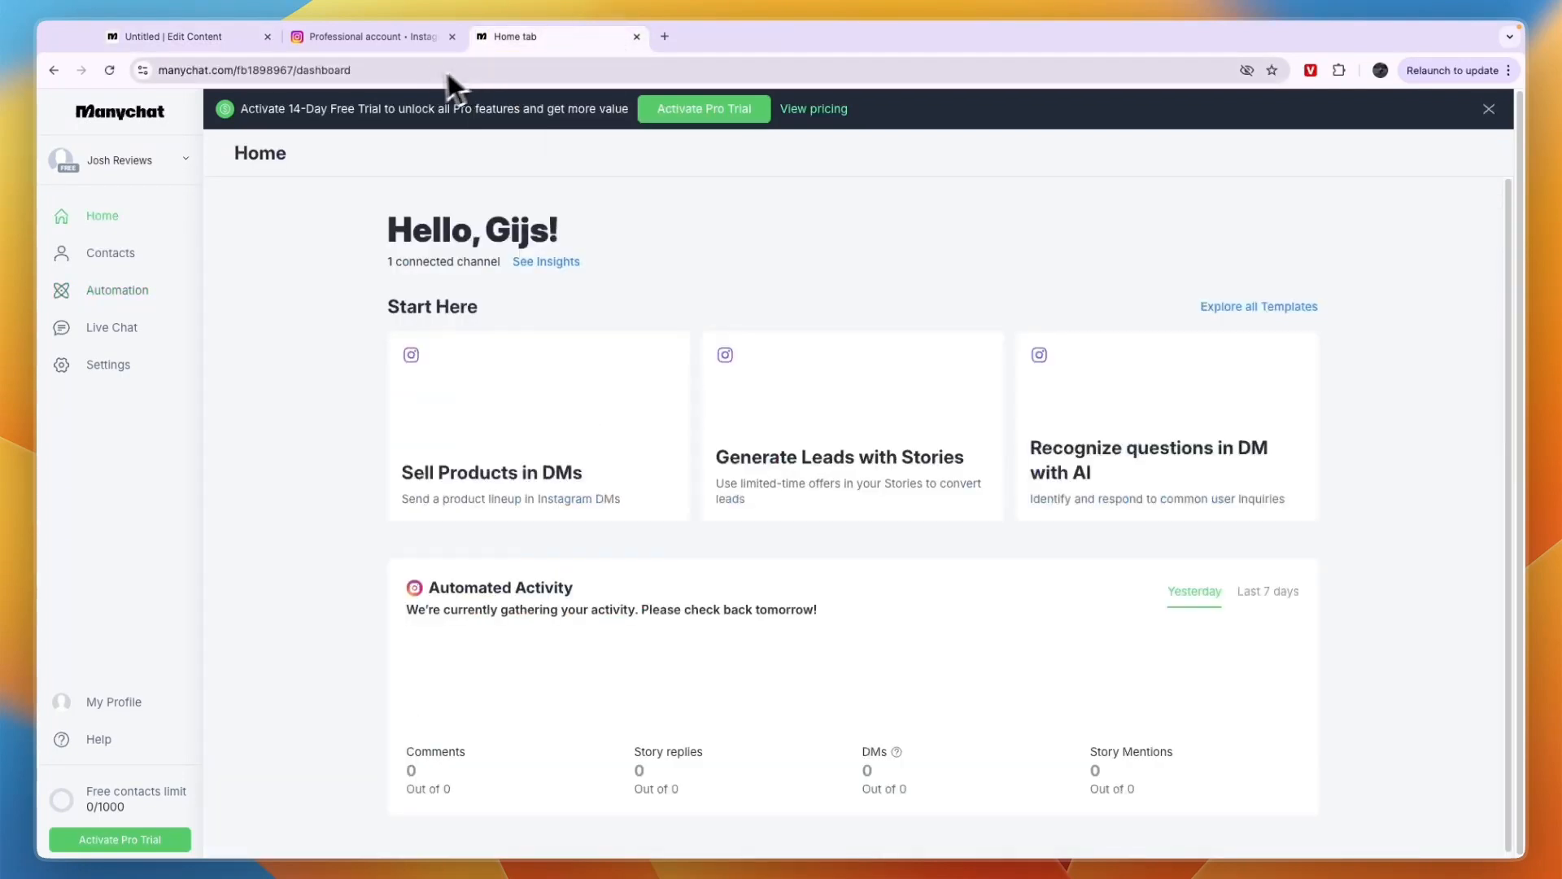
click(453, 70)
key(ctrl+c)
click(173, 36)
click(612, 364)
key(ctrl+v)
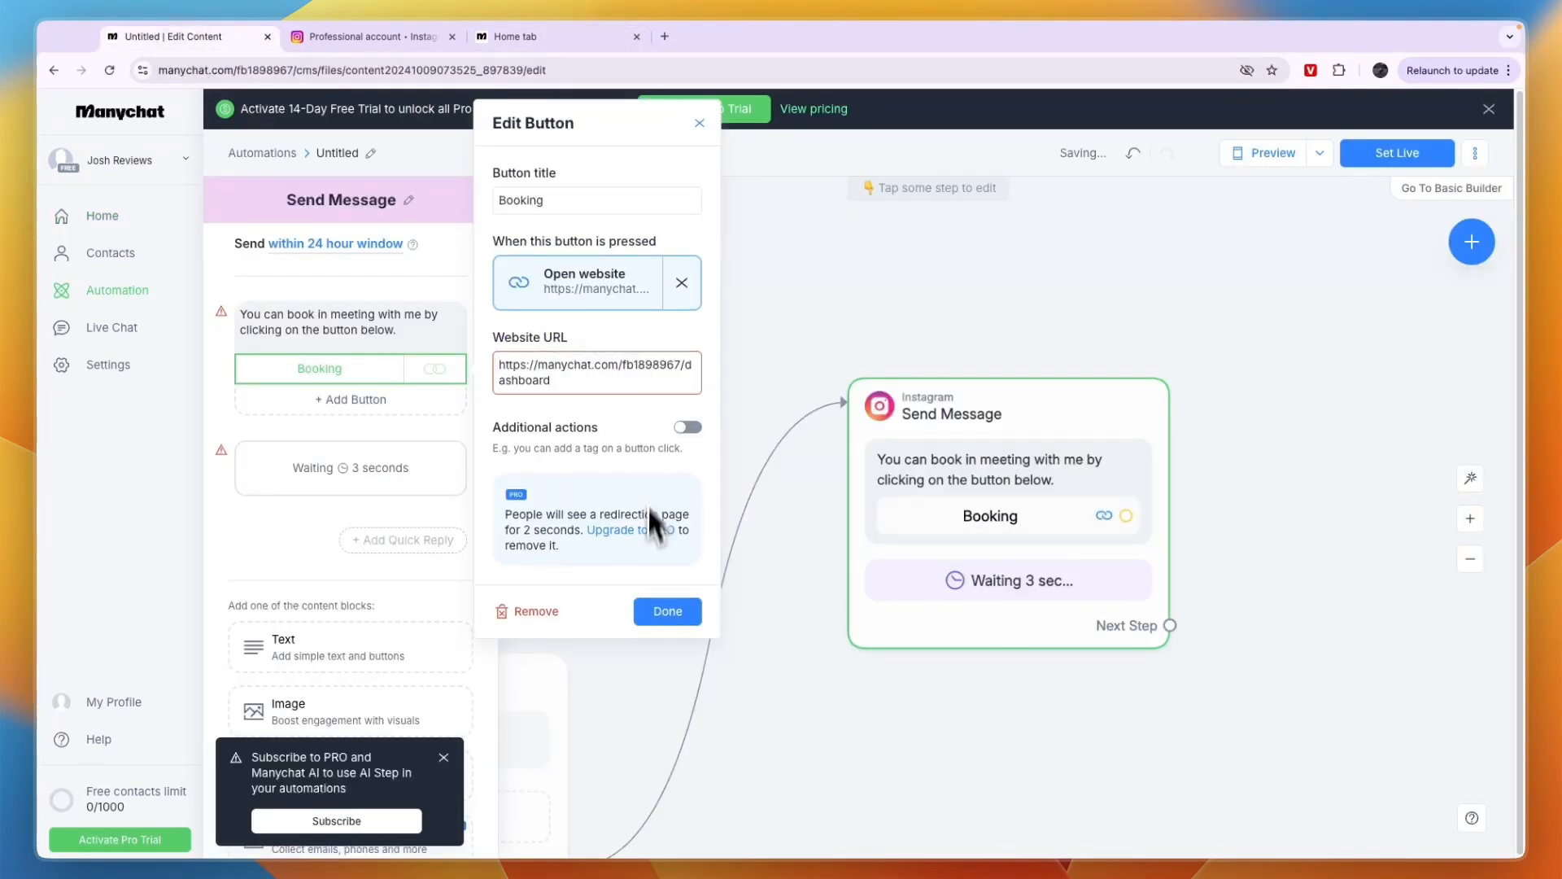
click(684, 614)
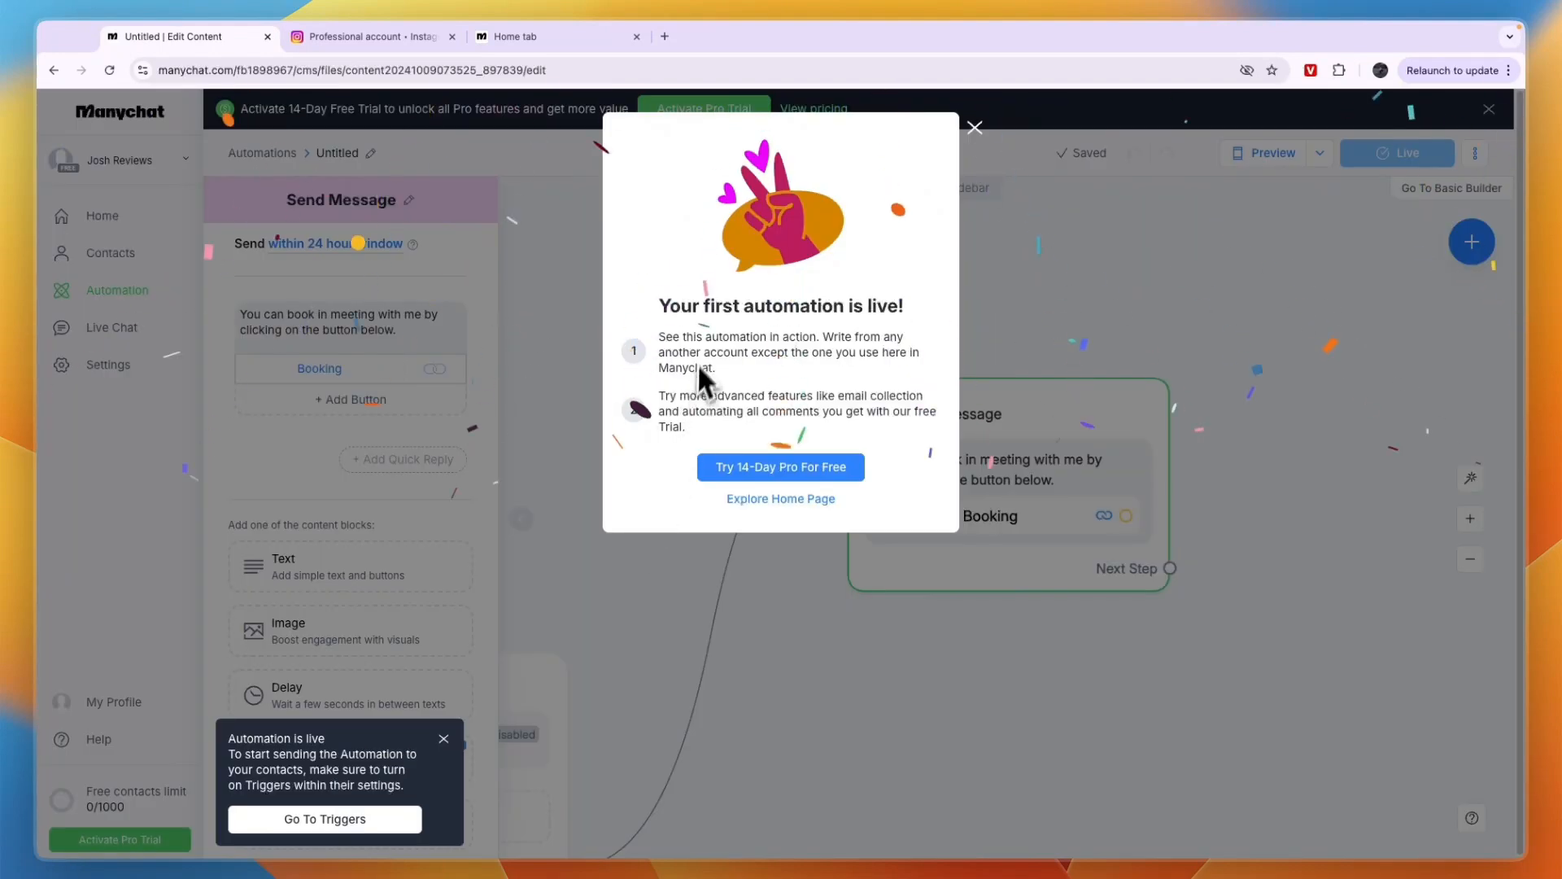
Dismiss the announcement that the first automation is live and the notice about turning on triggers
drag(659, 306, 845, 306)
click(895, 335)
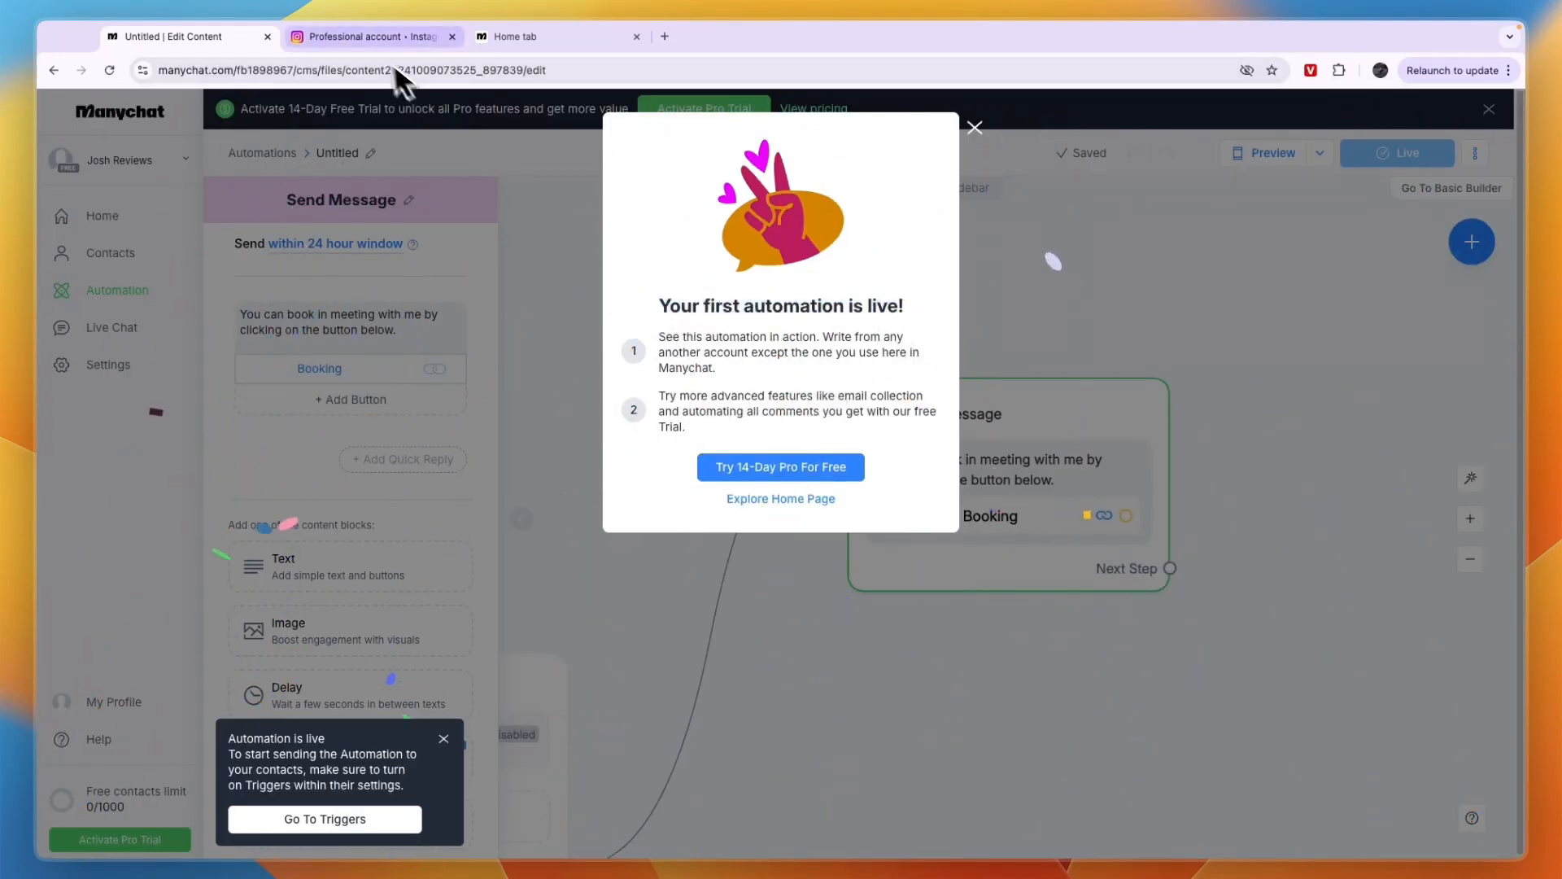
mouse_move(379, 22)
click(975, 127)
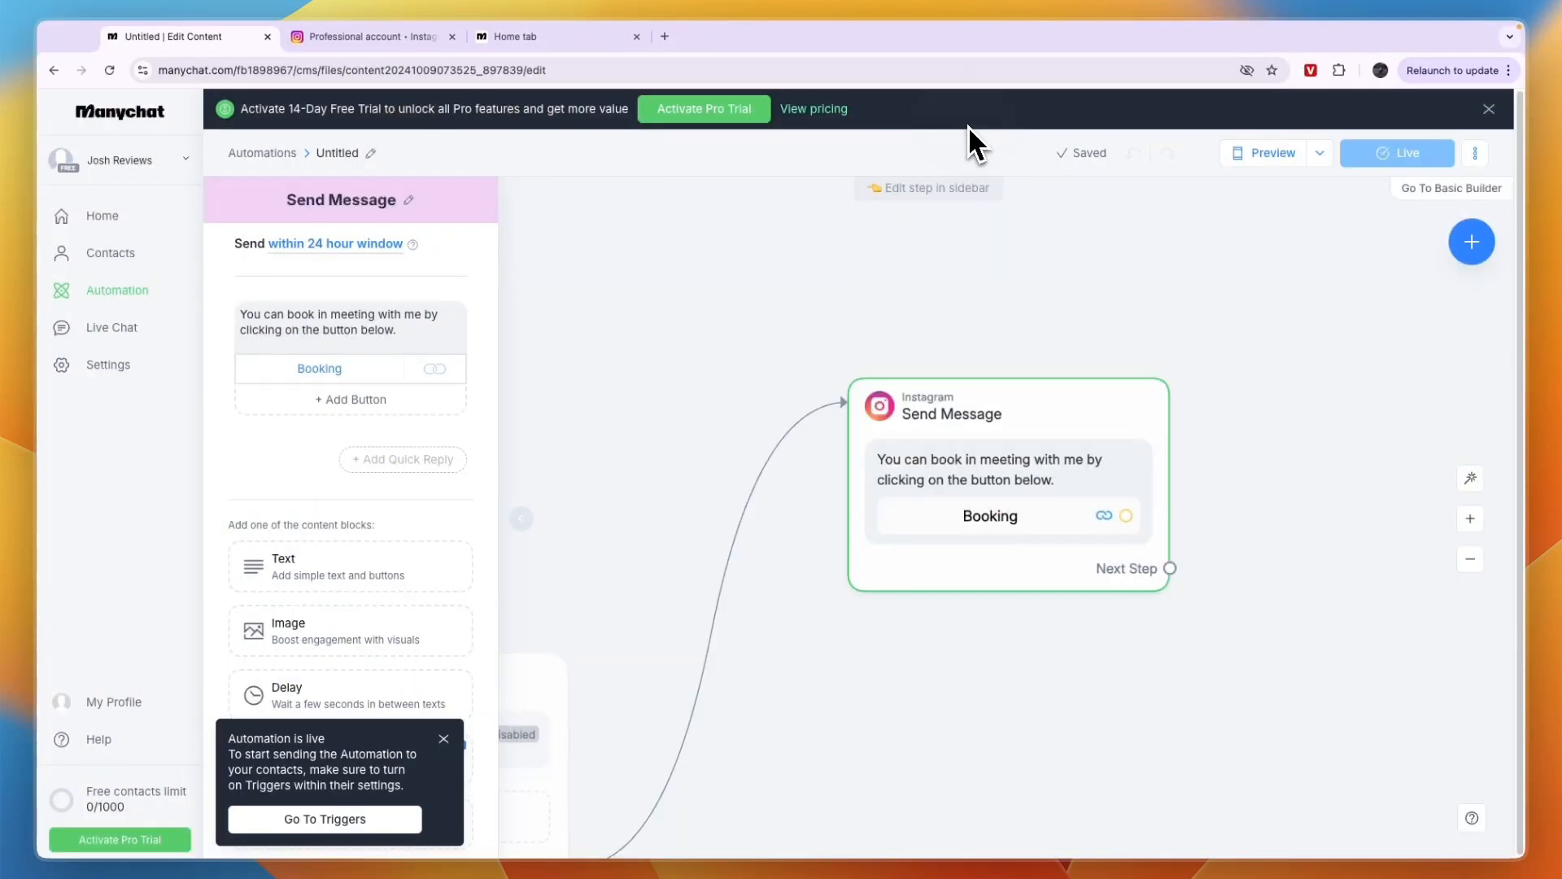
click(445, 740)
Add a second trigger that starts the automation when a user comments on a post or reel
drag(641, 729, 854, 560)
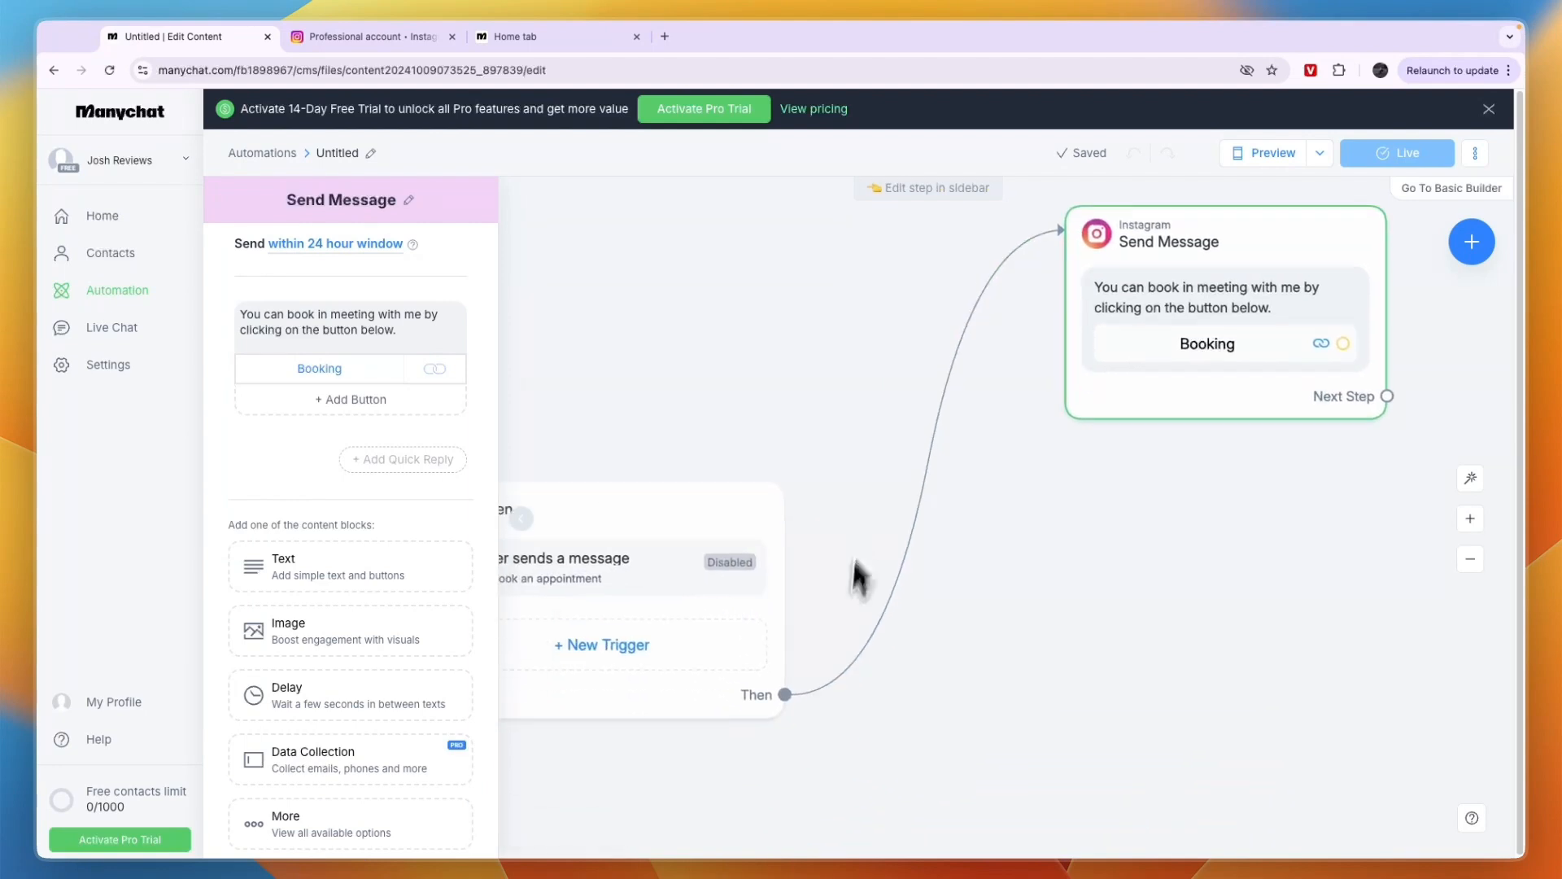
drag(713, 744, 714, 616)
click(1470, 559)
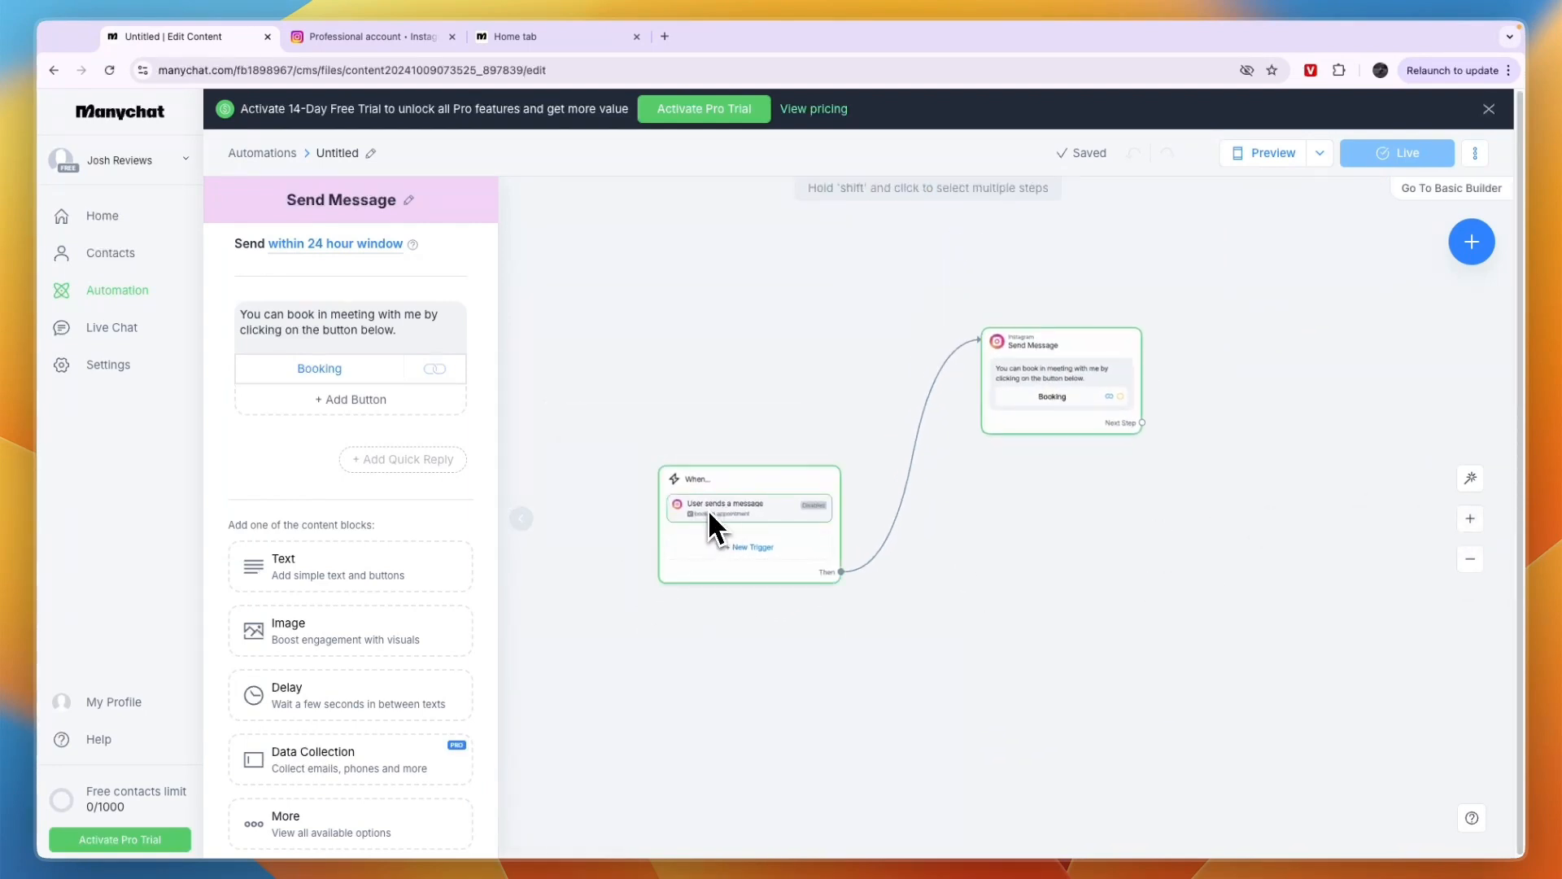
click(740, 547)
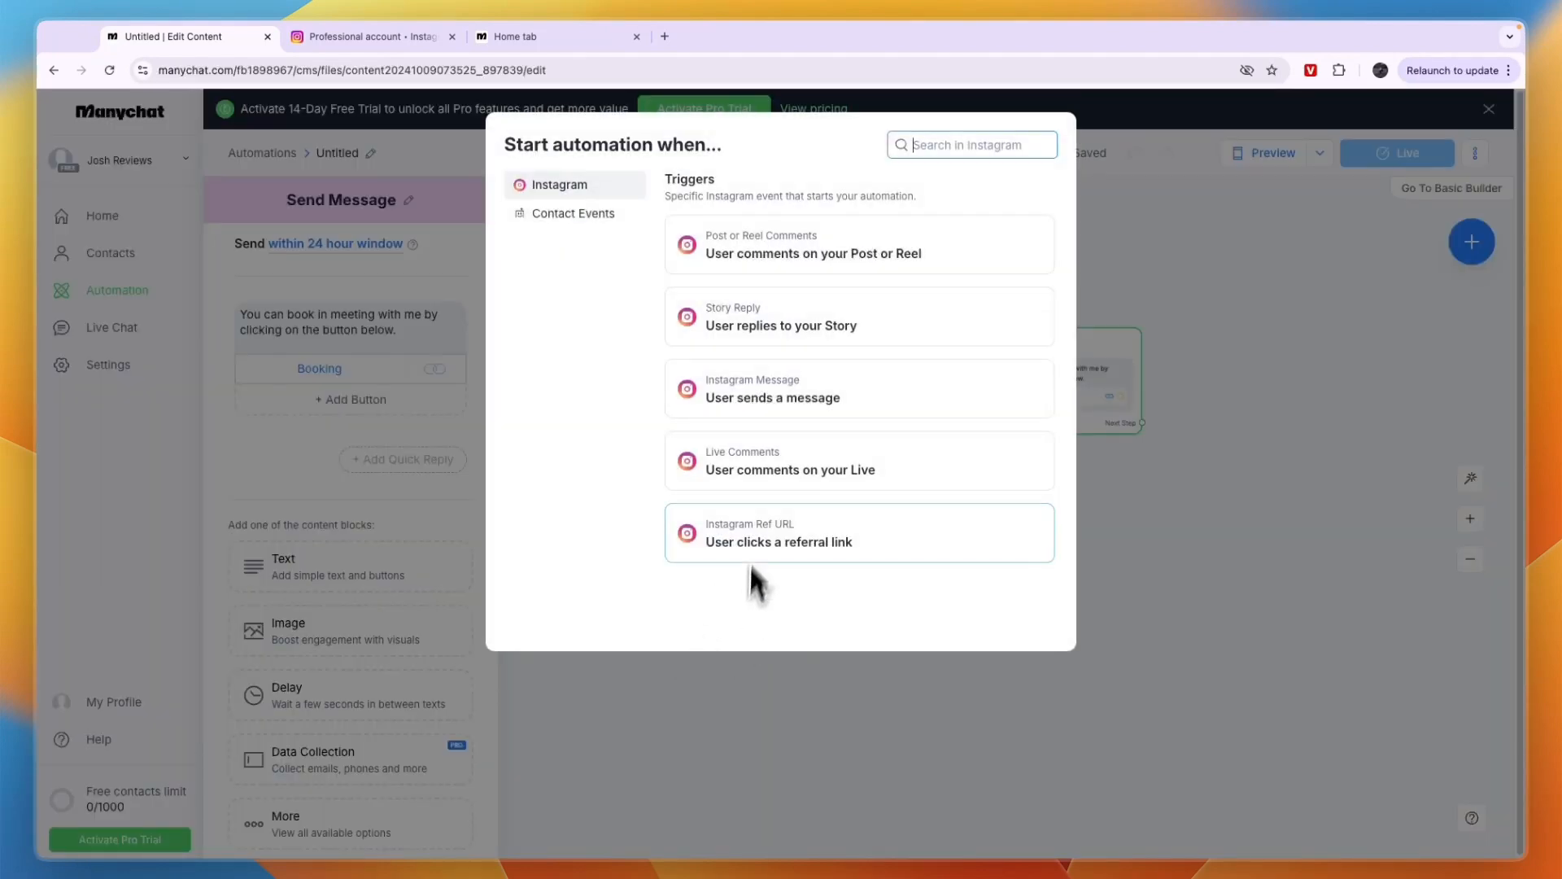
click(848, 261)
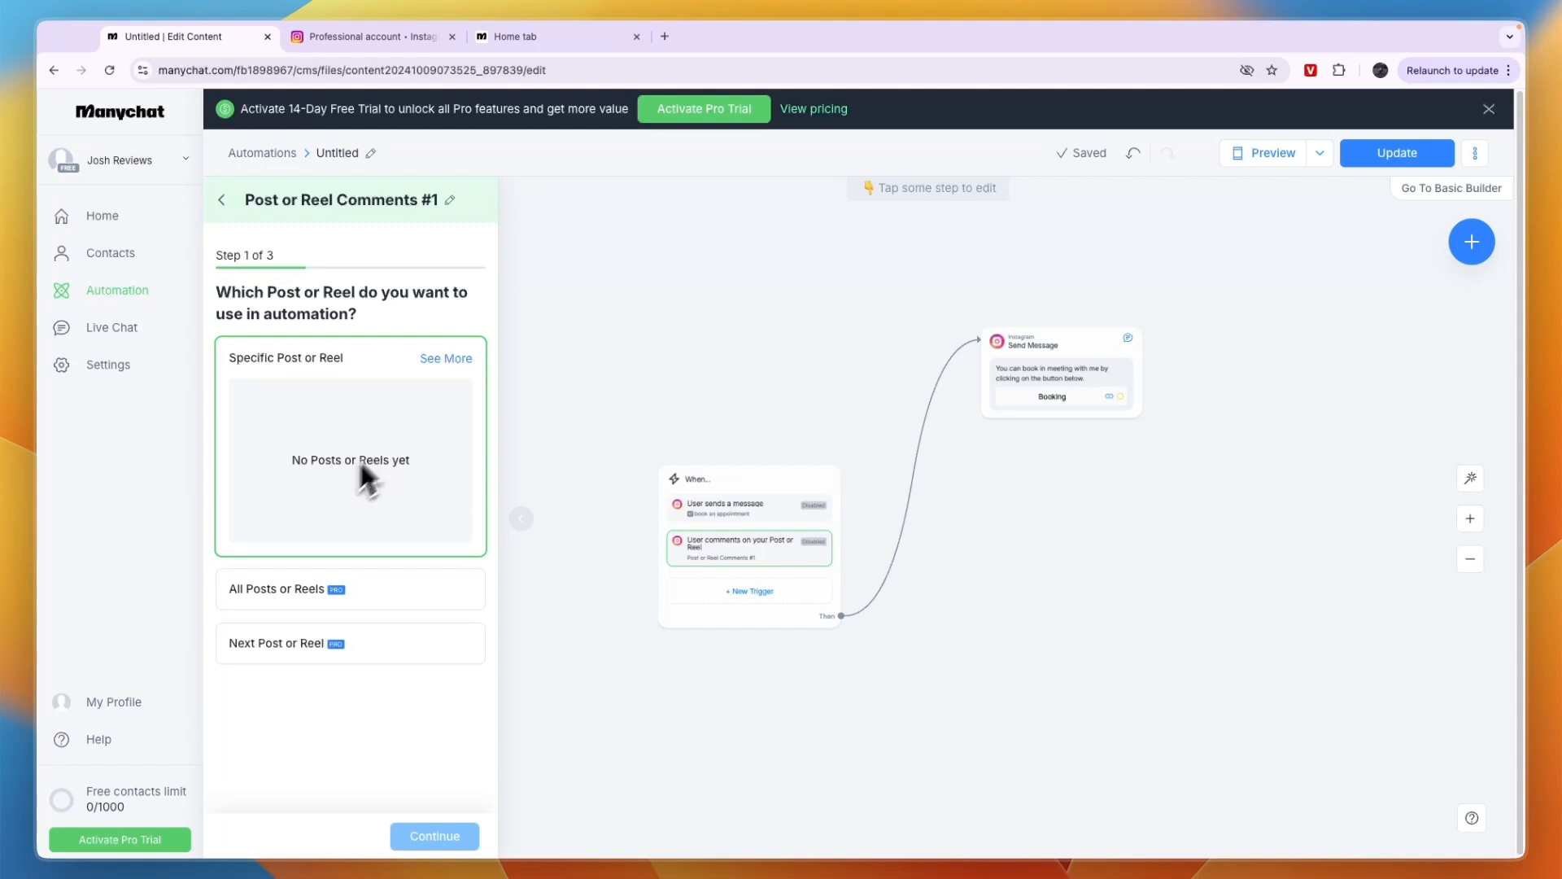
Apply the comment trigger to all posts or reels, and continue to its keyword settings
drag(445, 480, 284, 453)
click(302, 484)
click(328, 602)
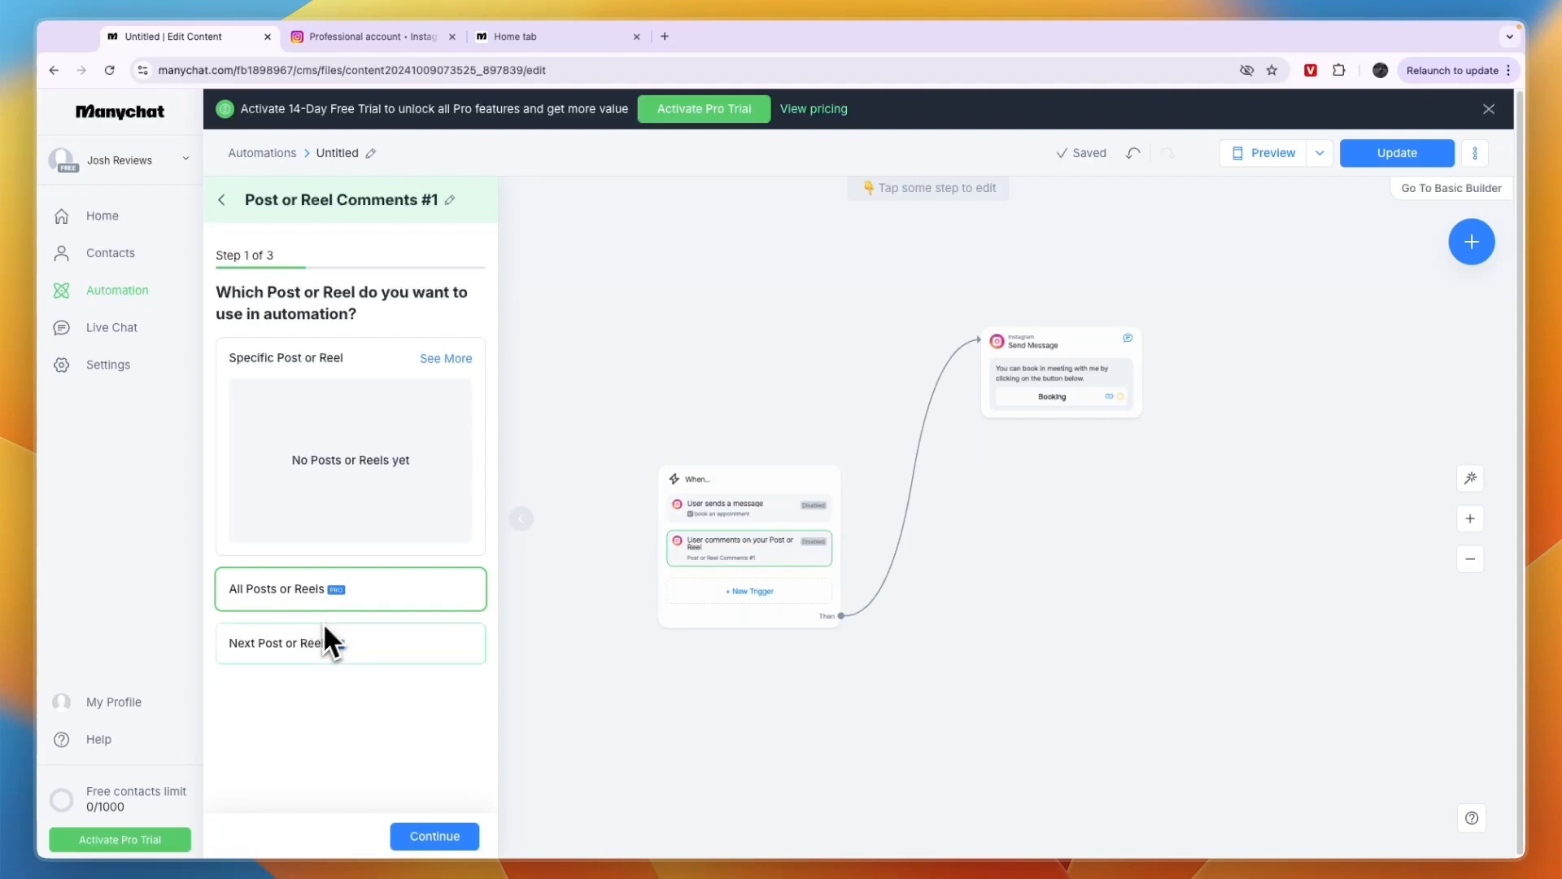
click(299, 642)
click(306, 608)
click(436, 836)
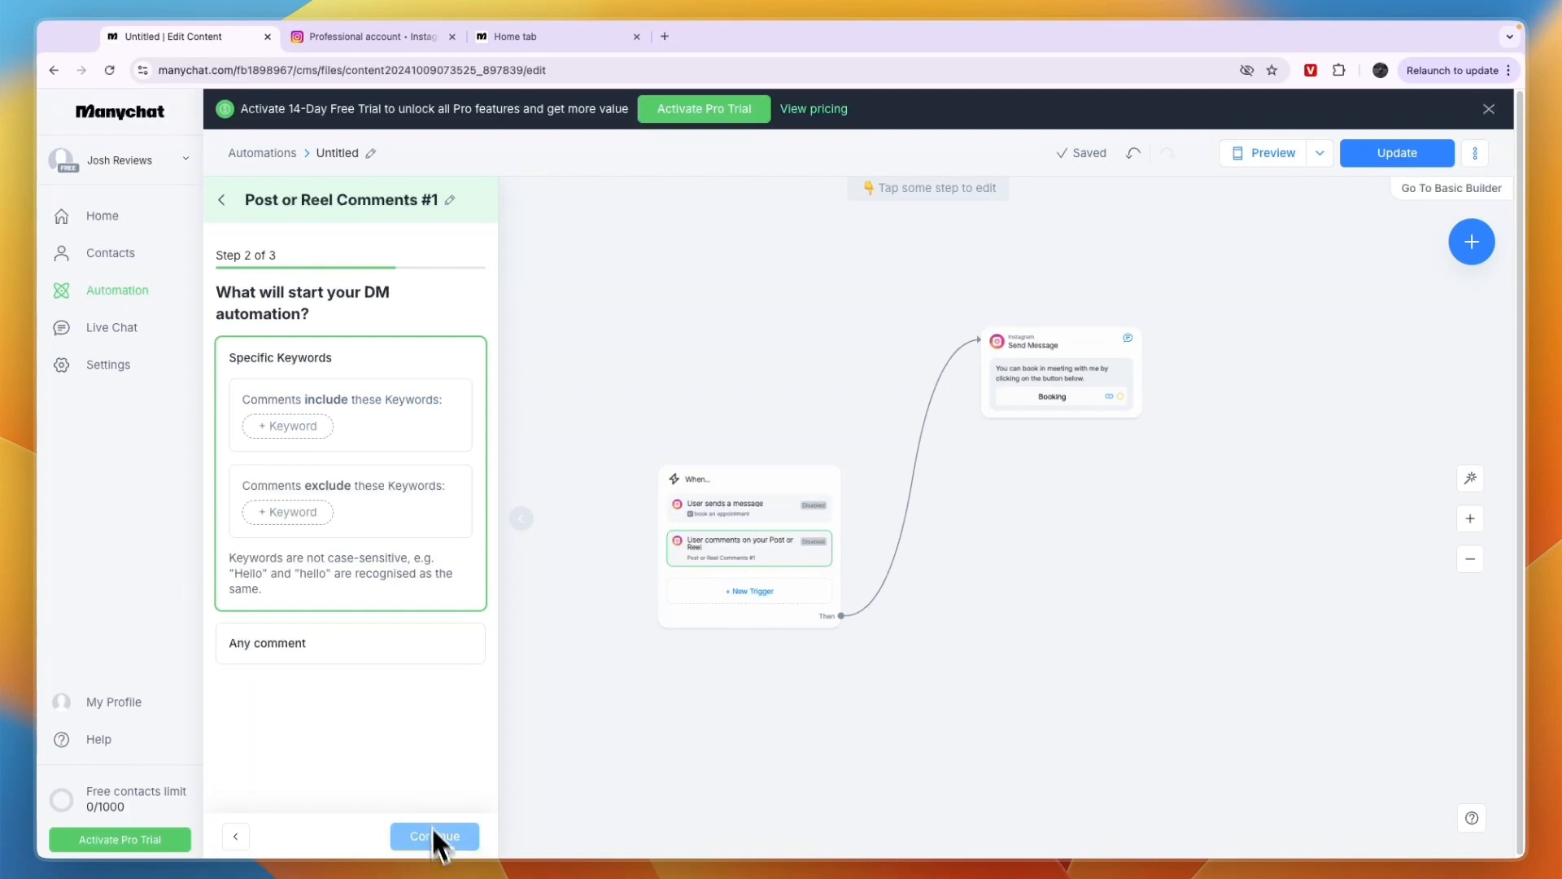
Require comments to include the keyword "appointment" for the trigger, and continue to the public reply settings
click(312, 437)
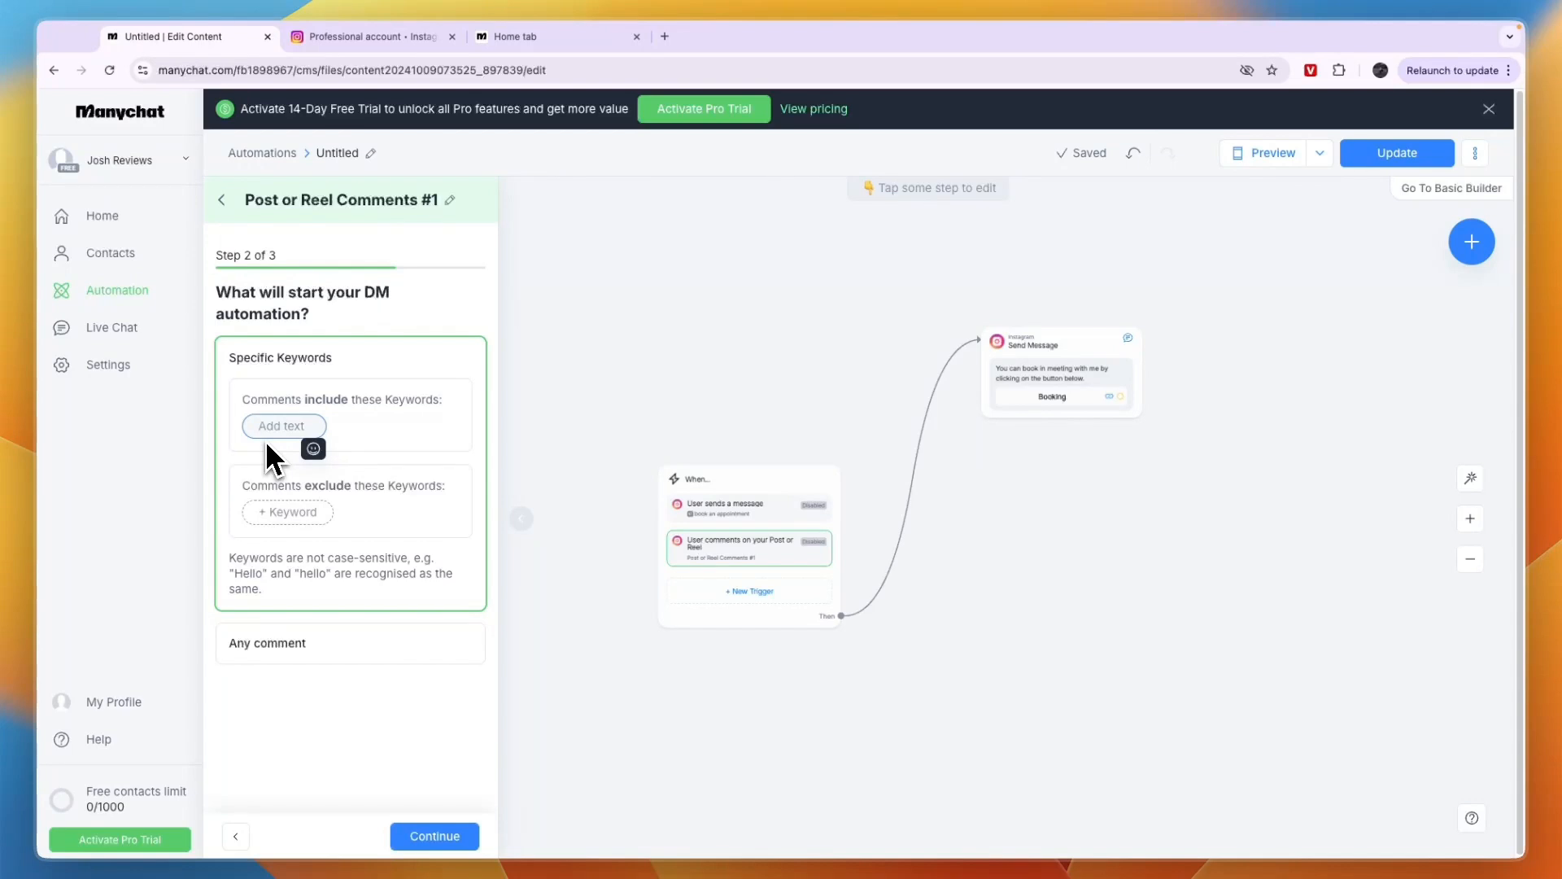
text(a)
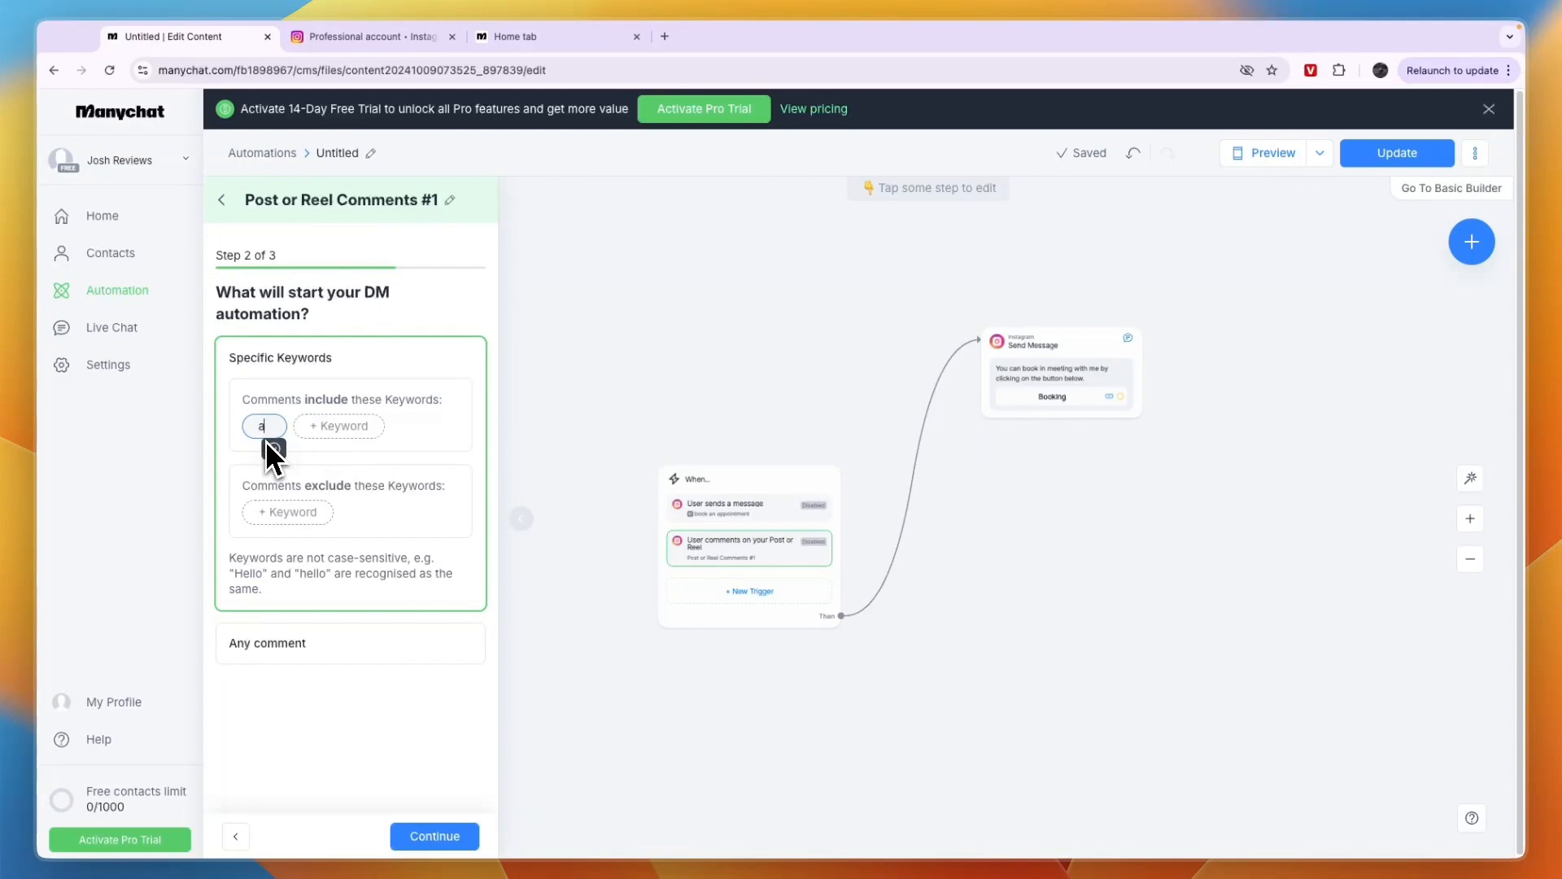
text(ppointment)
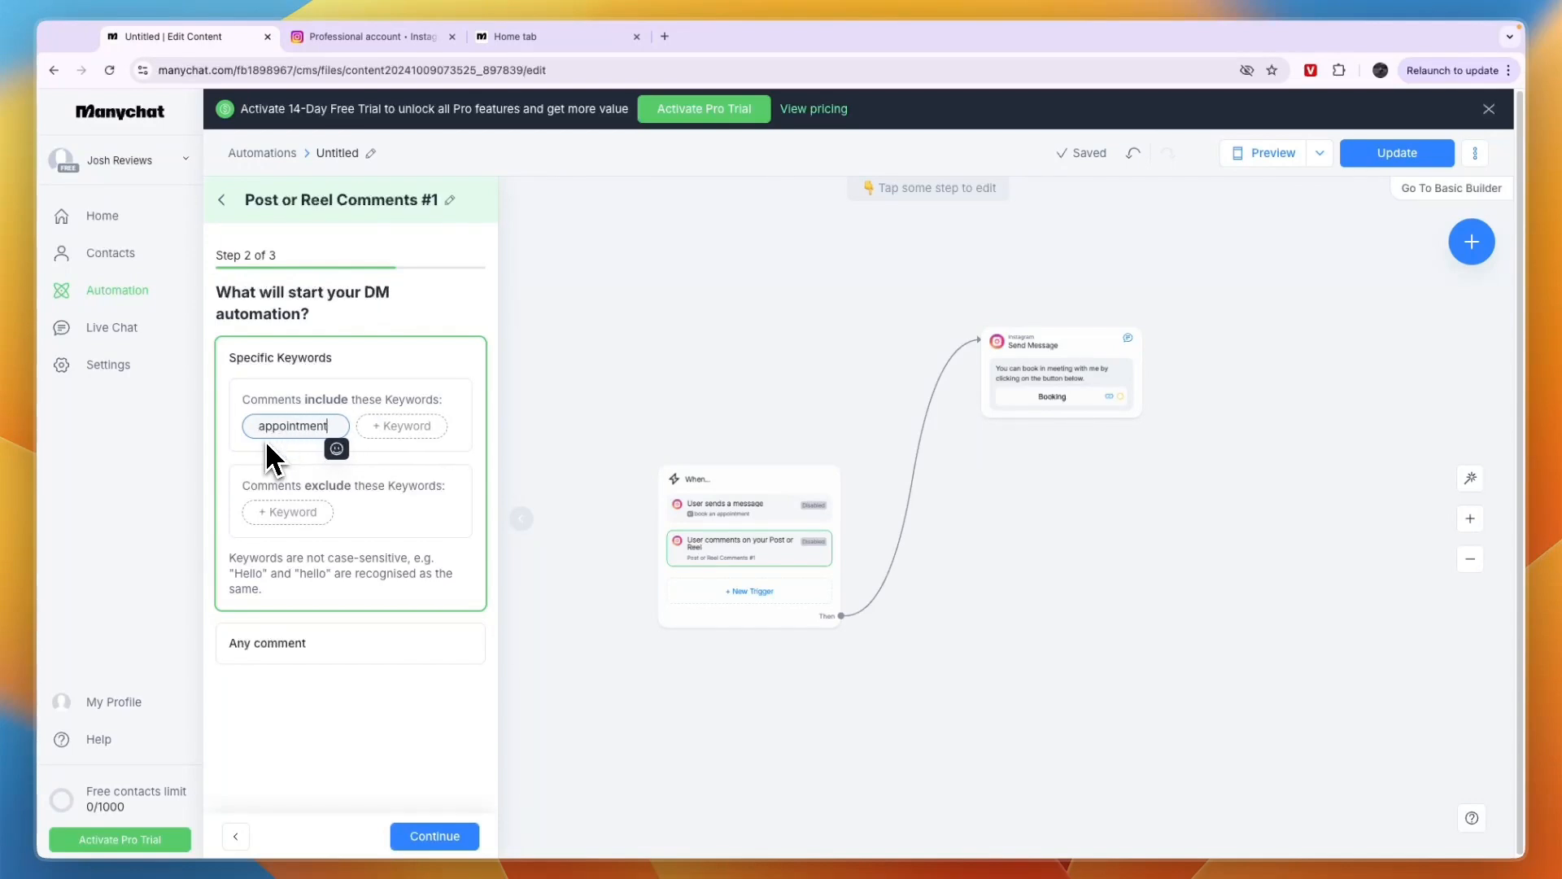
key(Return)
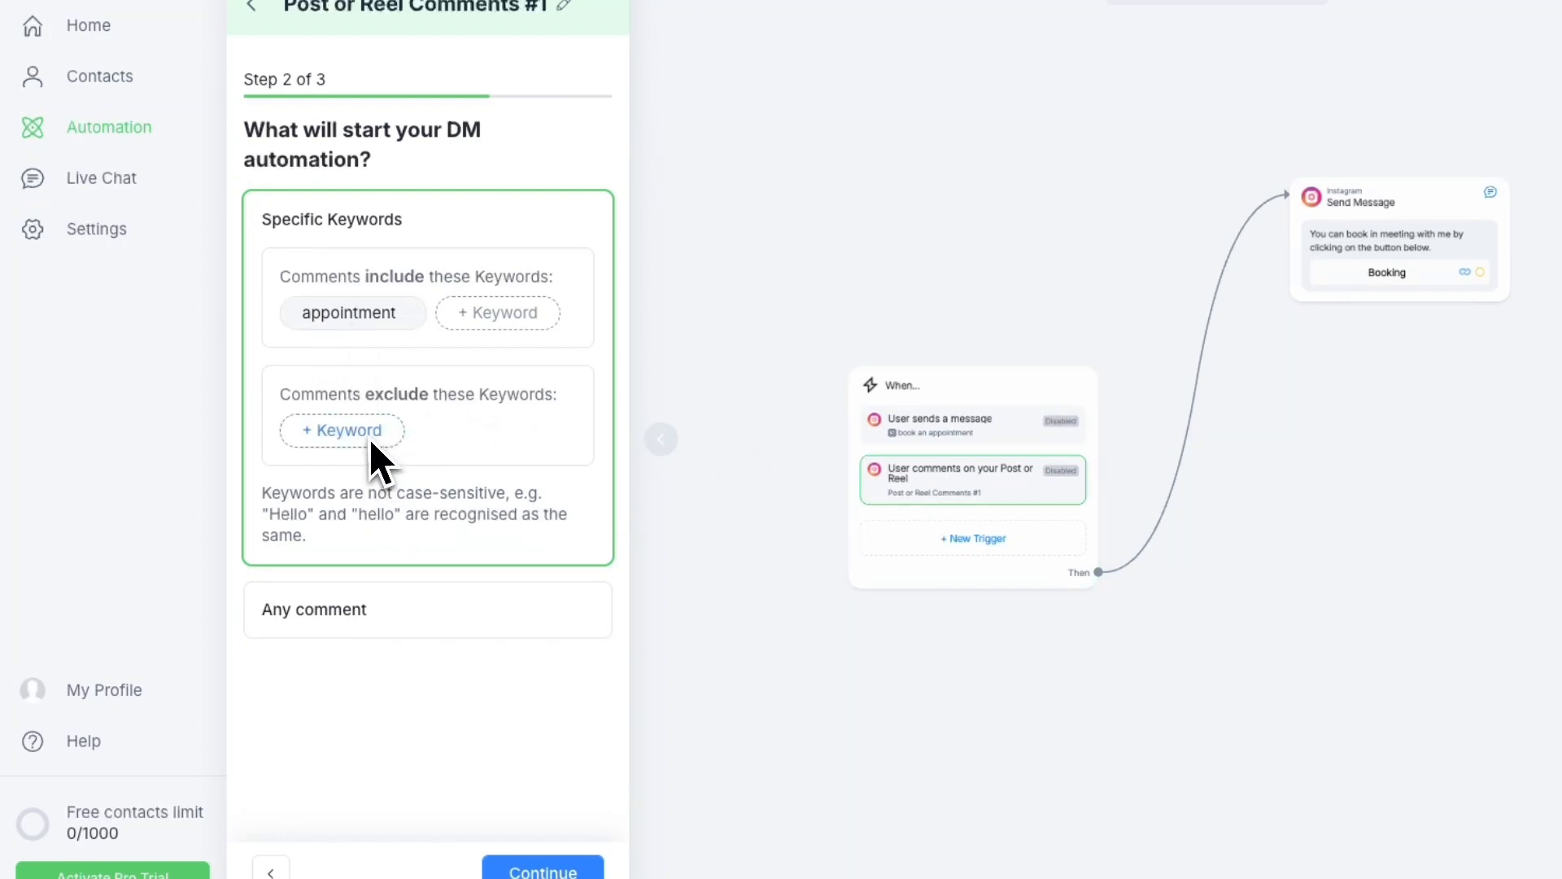
drag(363, 399, 461, 394)
click(482, 428)
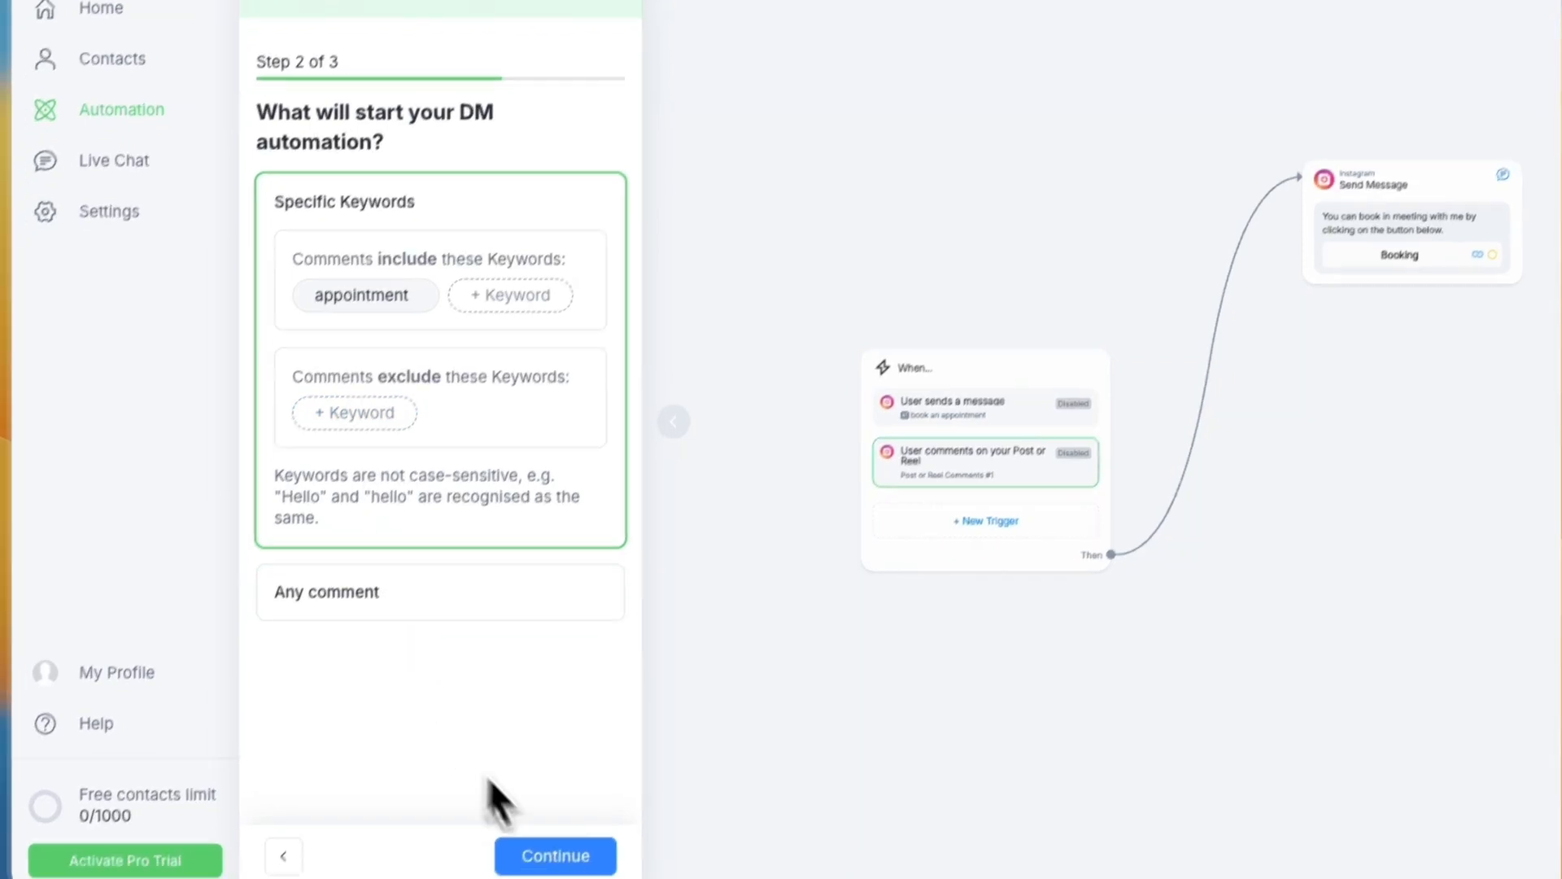
click(542, 869)
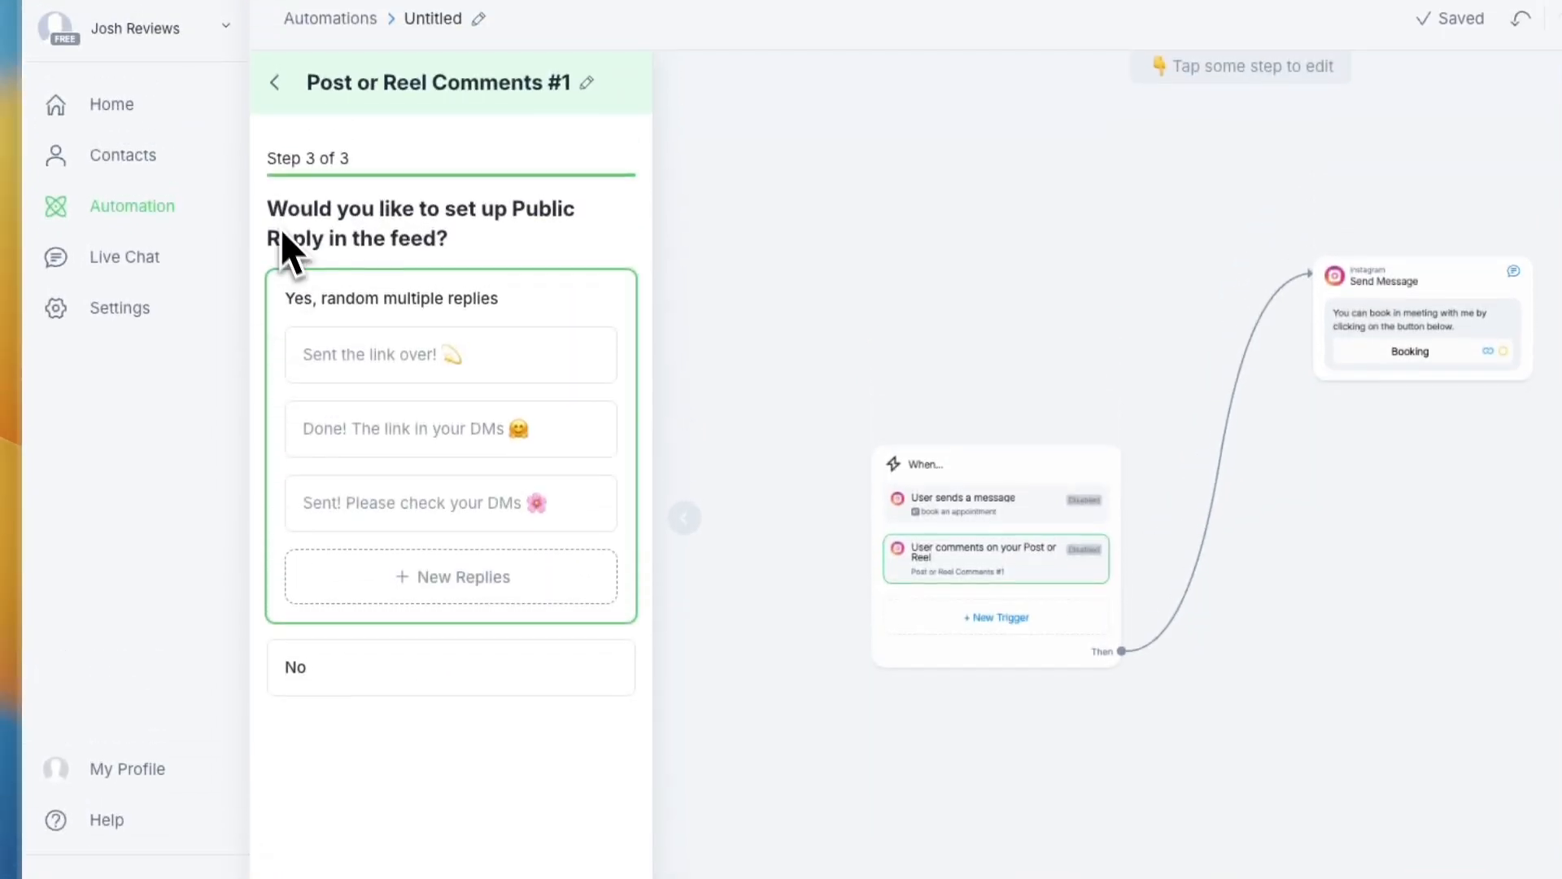
Choose No for public replies in the feed after reviewing the sample replies, and save the comment trigger
drag(270, 126, 525, 147)
click(524, 231)
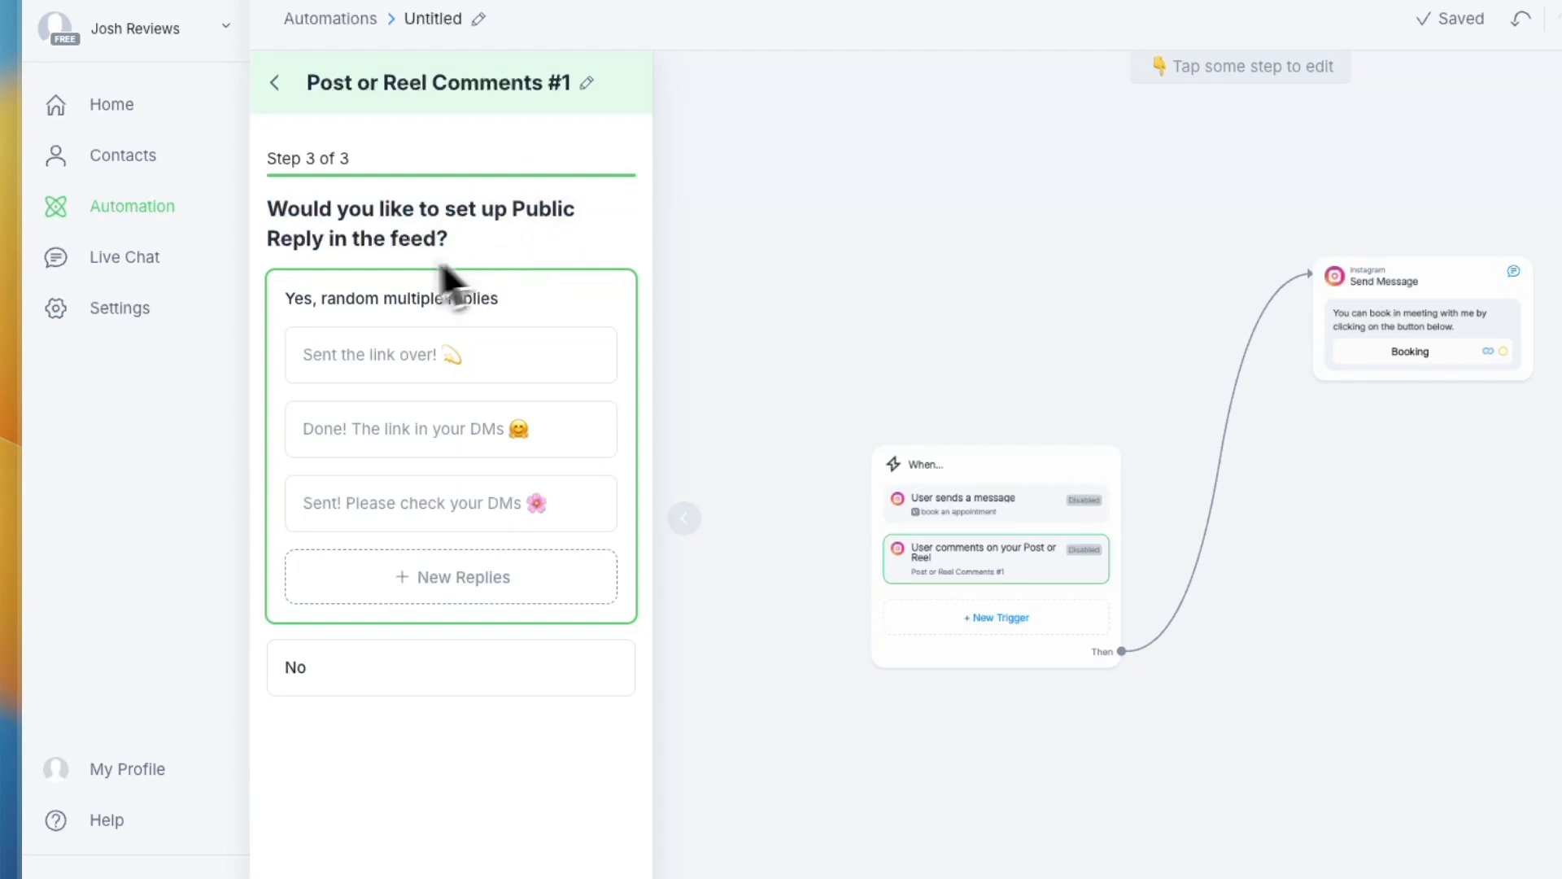
drag(283, 298, 470, 303)
click(508, 300)
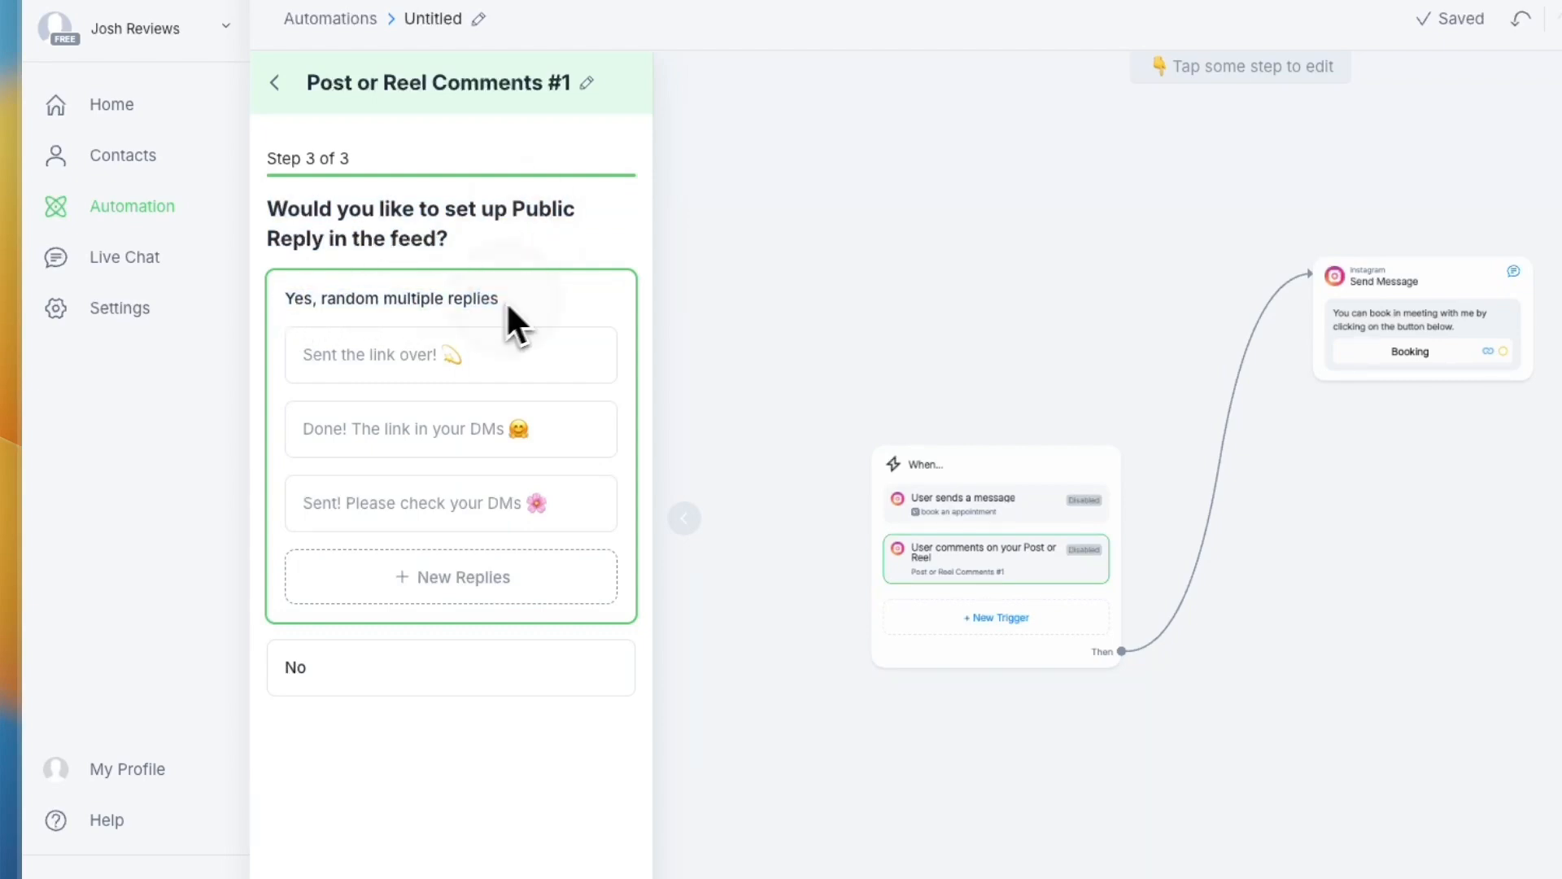
click(460, 374)
click(433, 426)
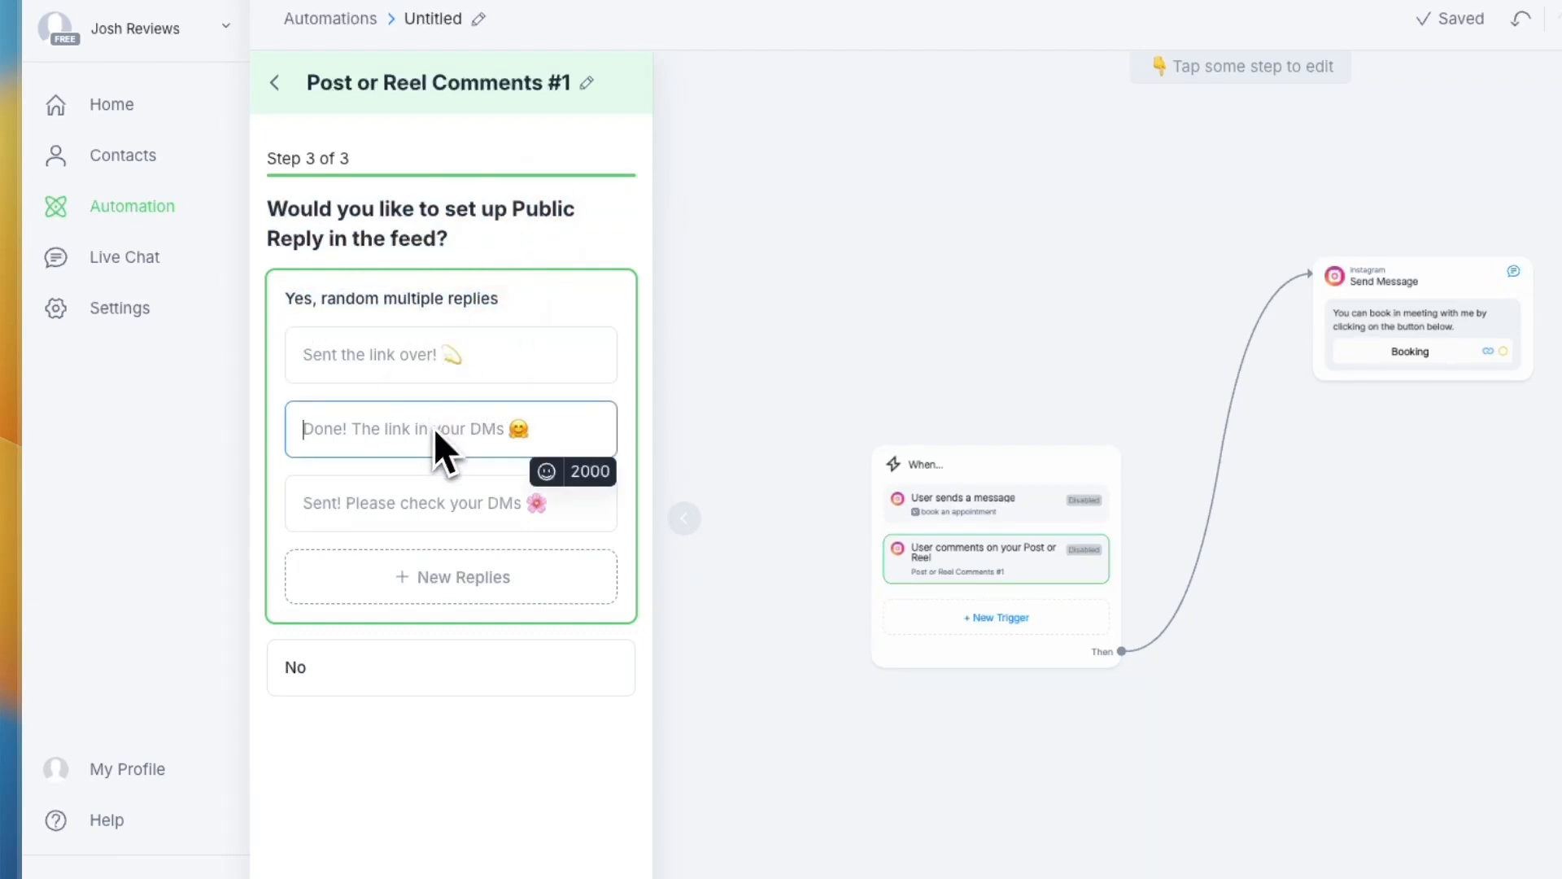
click(366, 521)
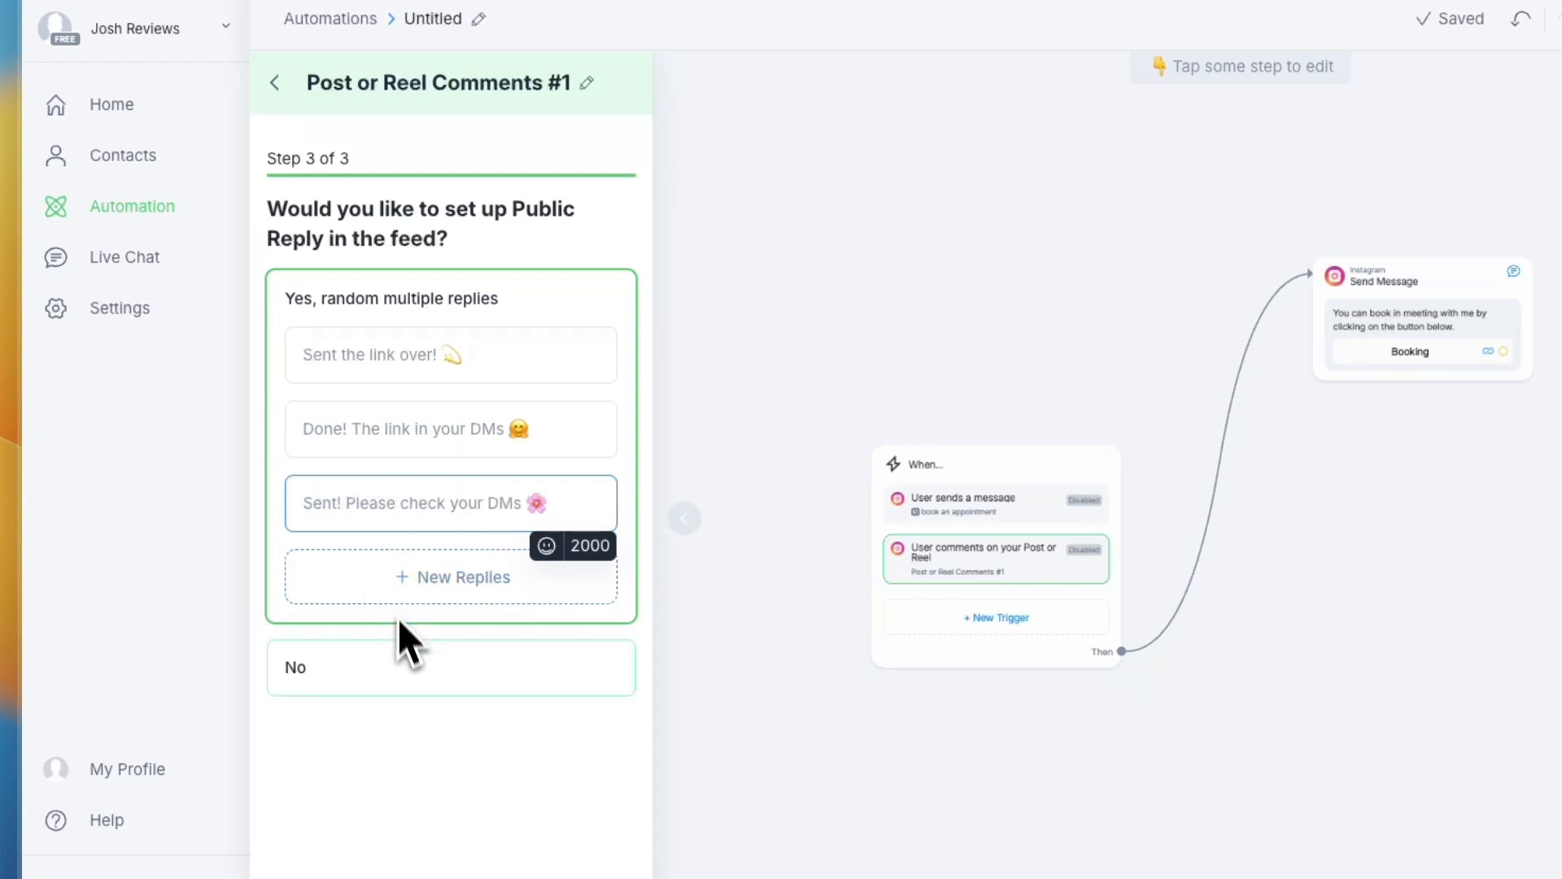
click(362, 659)
click(504, 816)
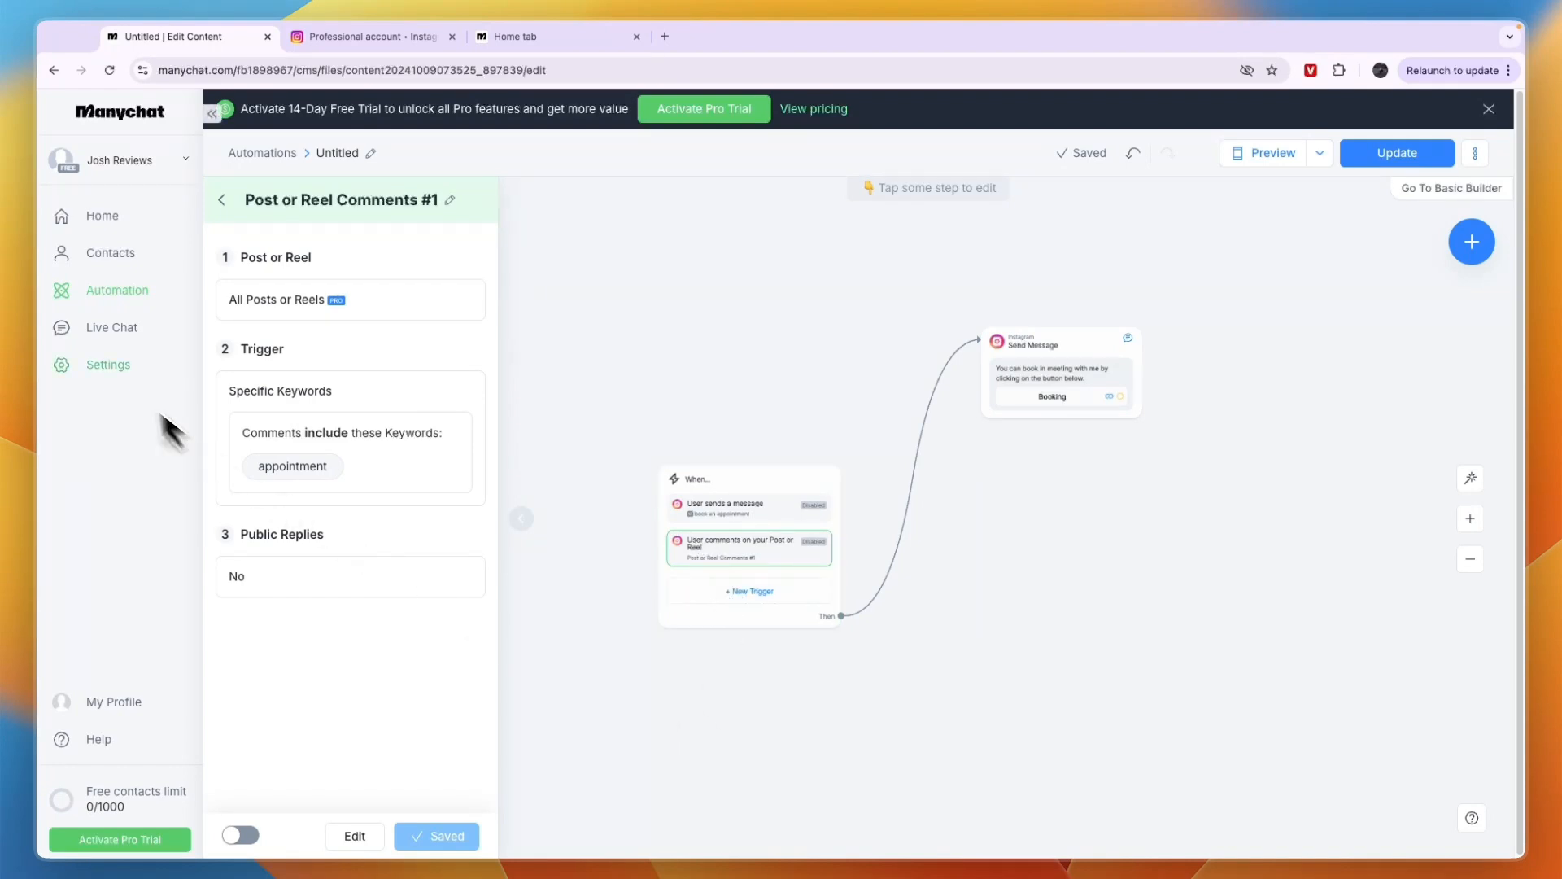
View the Live Chat conversations and the Contacts page
click(104, 344)
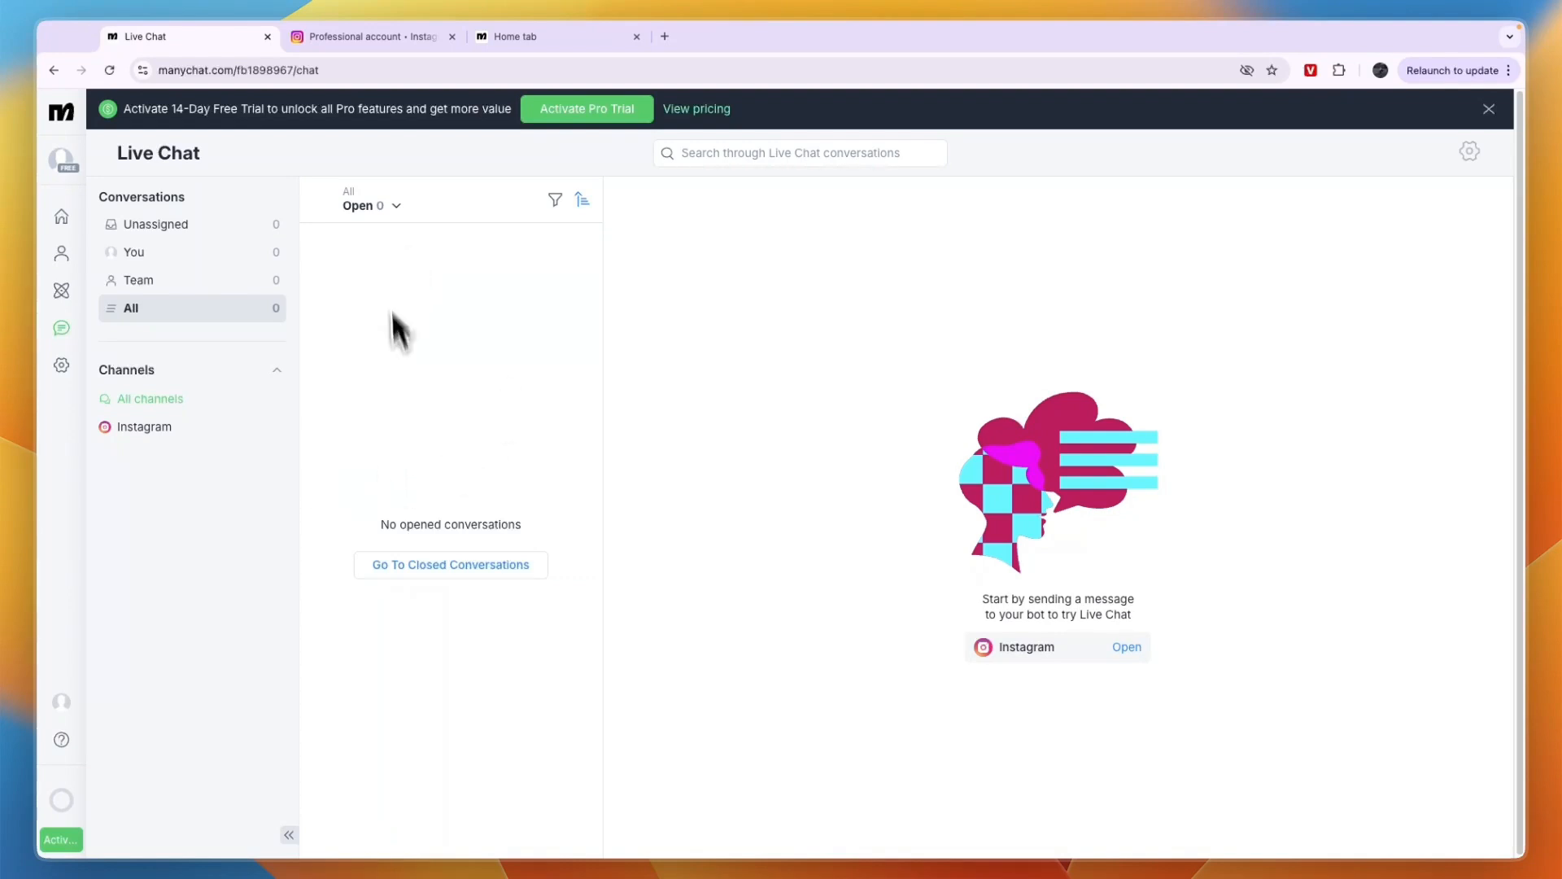
click(61, 253)
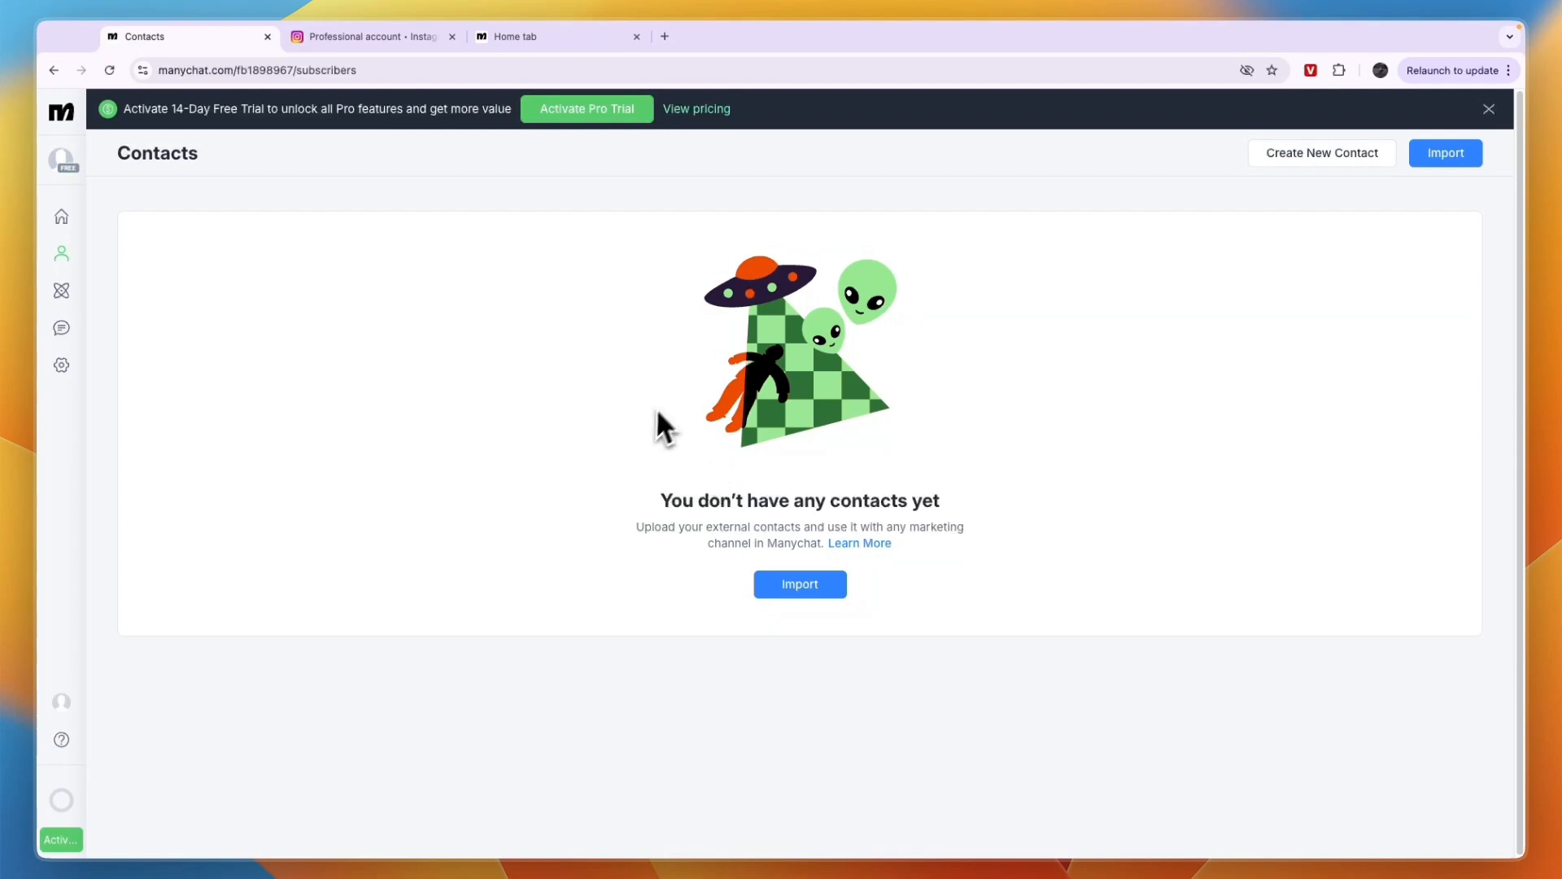
Create a new automation from the "Recognize questions in DM with AI" template
click(65, 293)
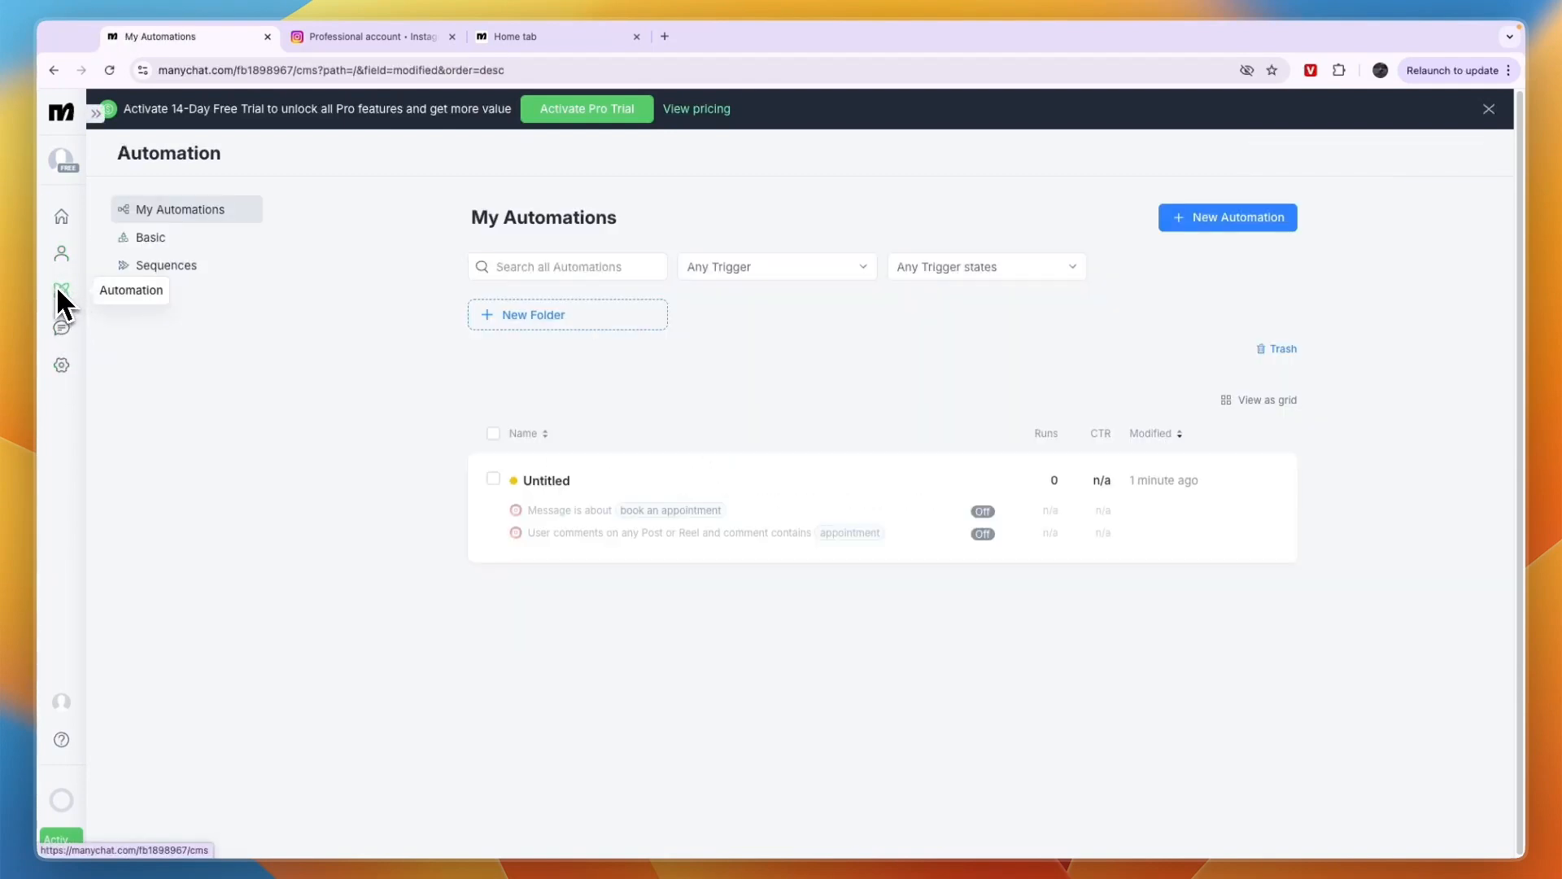
click(1227, 217)
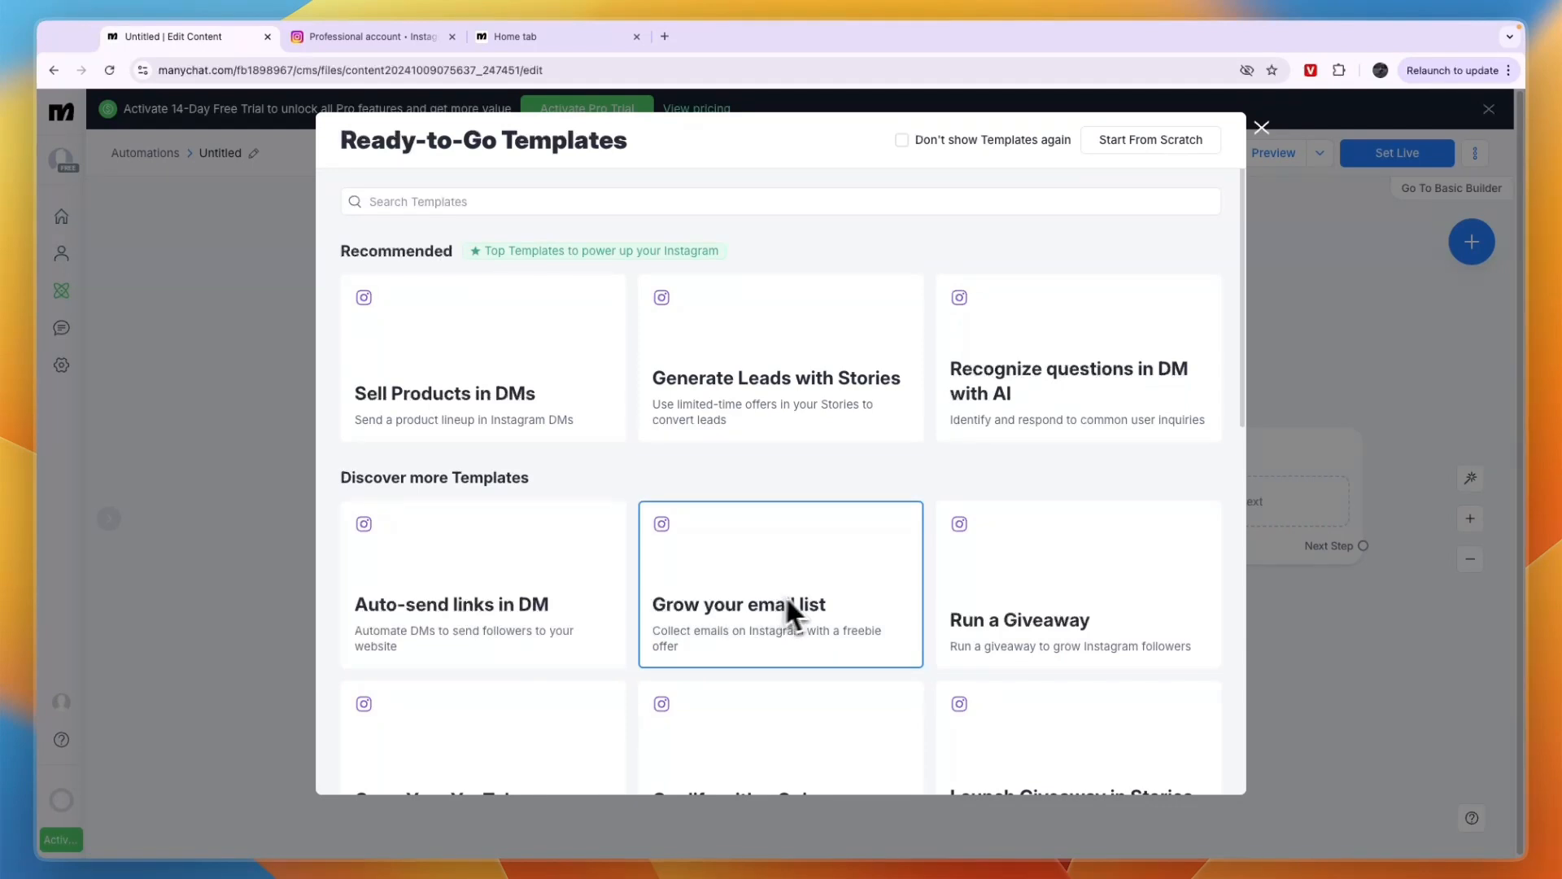
scroll(802, 534, down, 2)
scroll(733, 488, up, 2)
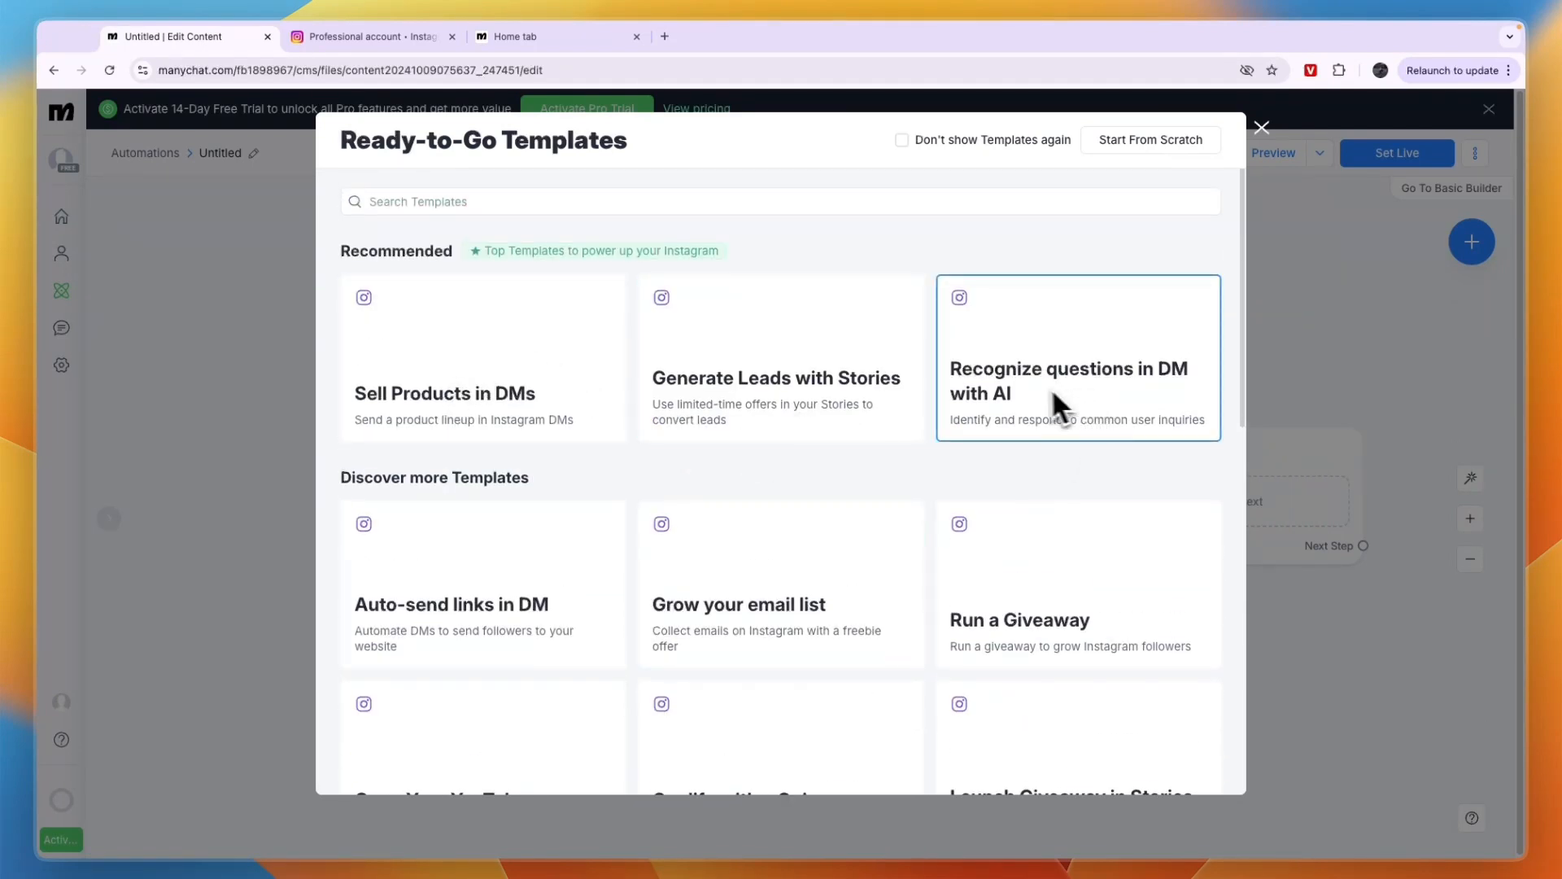
click(1105, 387)
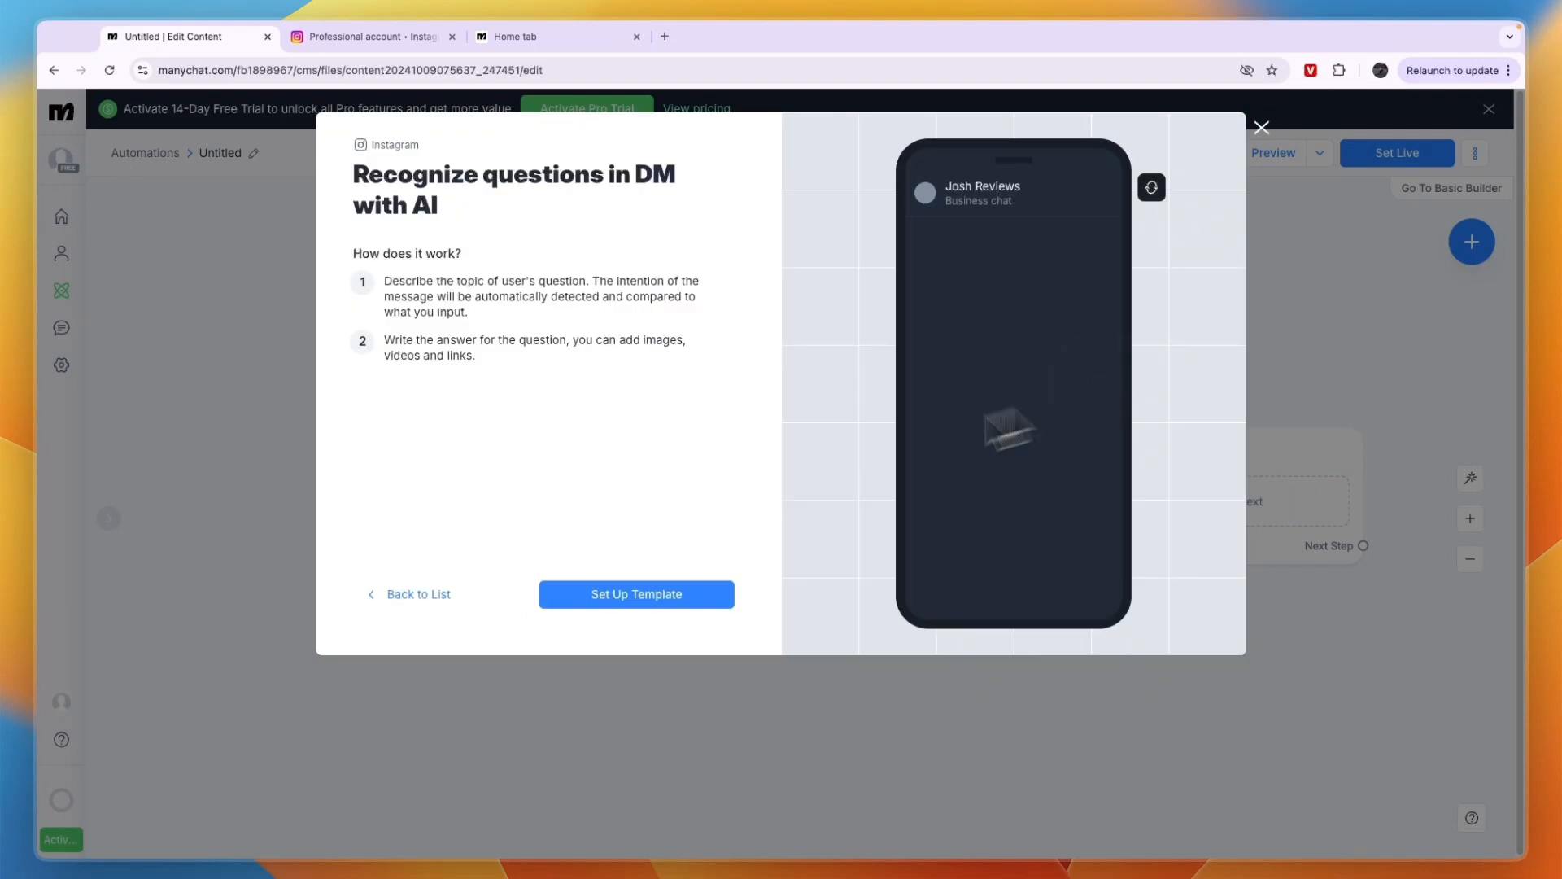
click(617, 595)
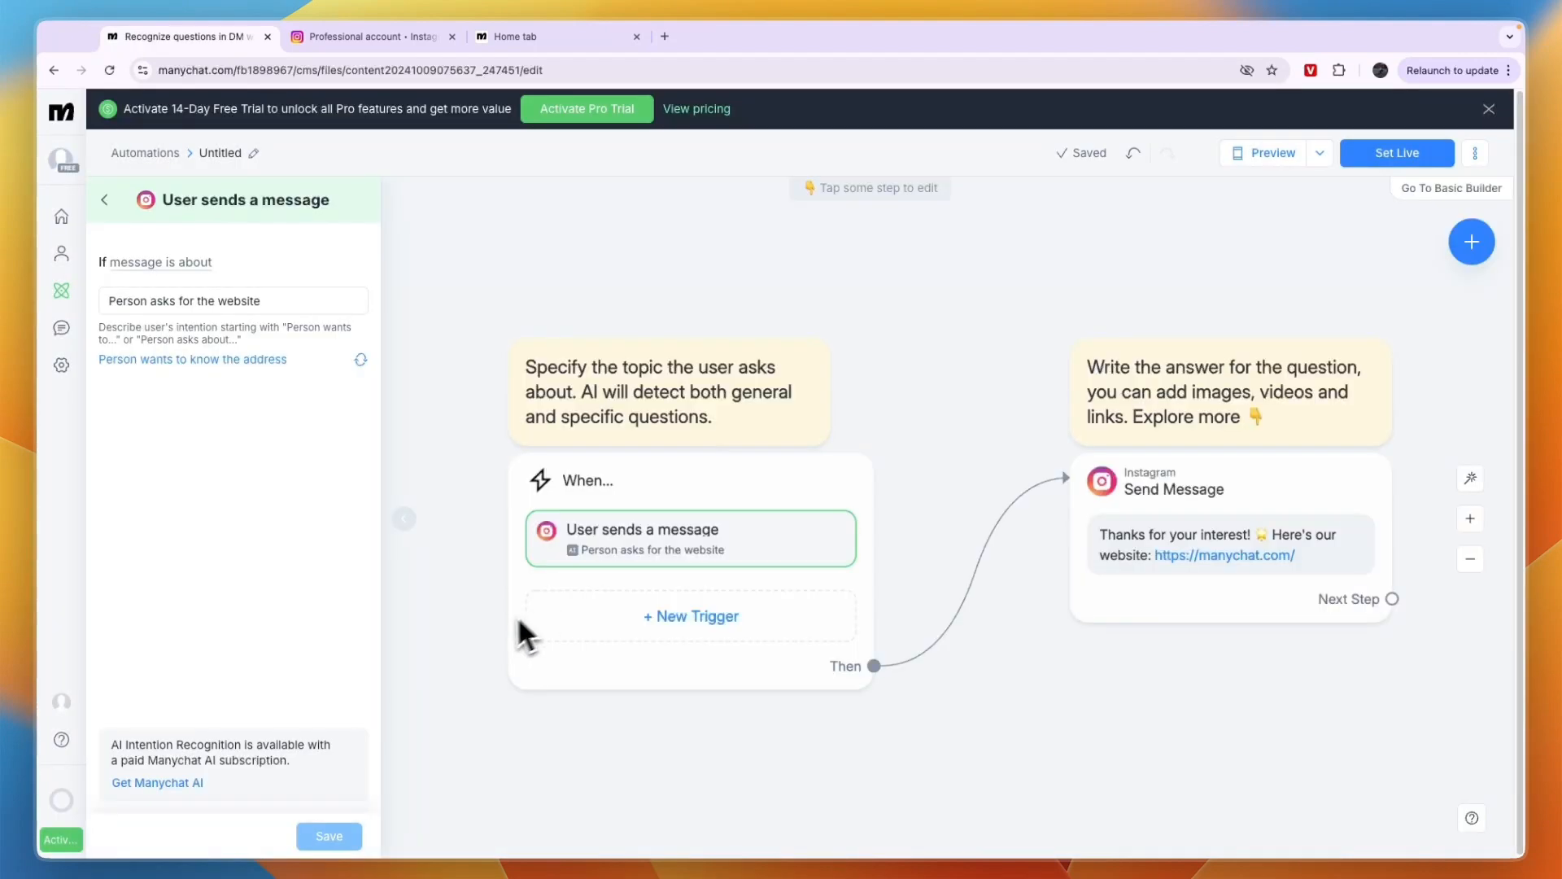
Examine the template's message trigger and its Send Message reply, and return to the list of automations
click(1470, 558)
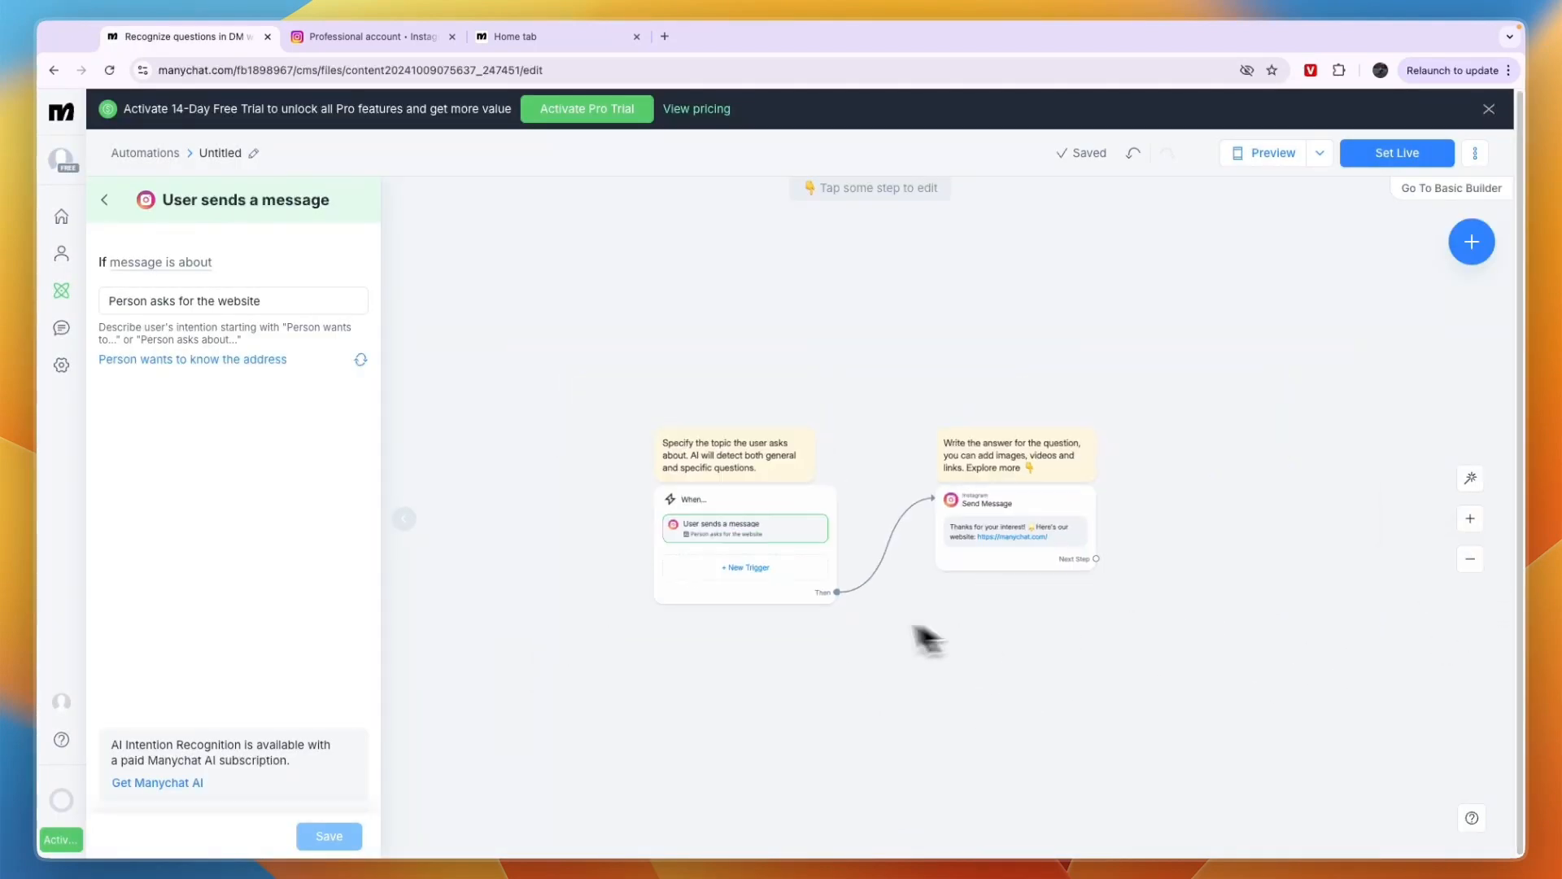
scroll(592, 558, up, 5)
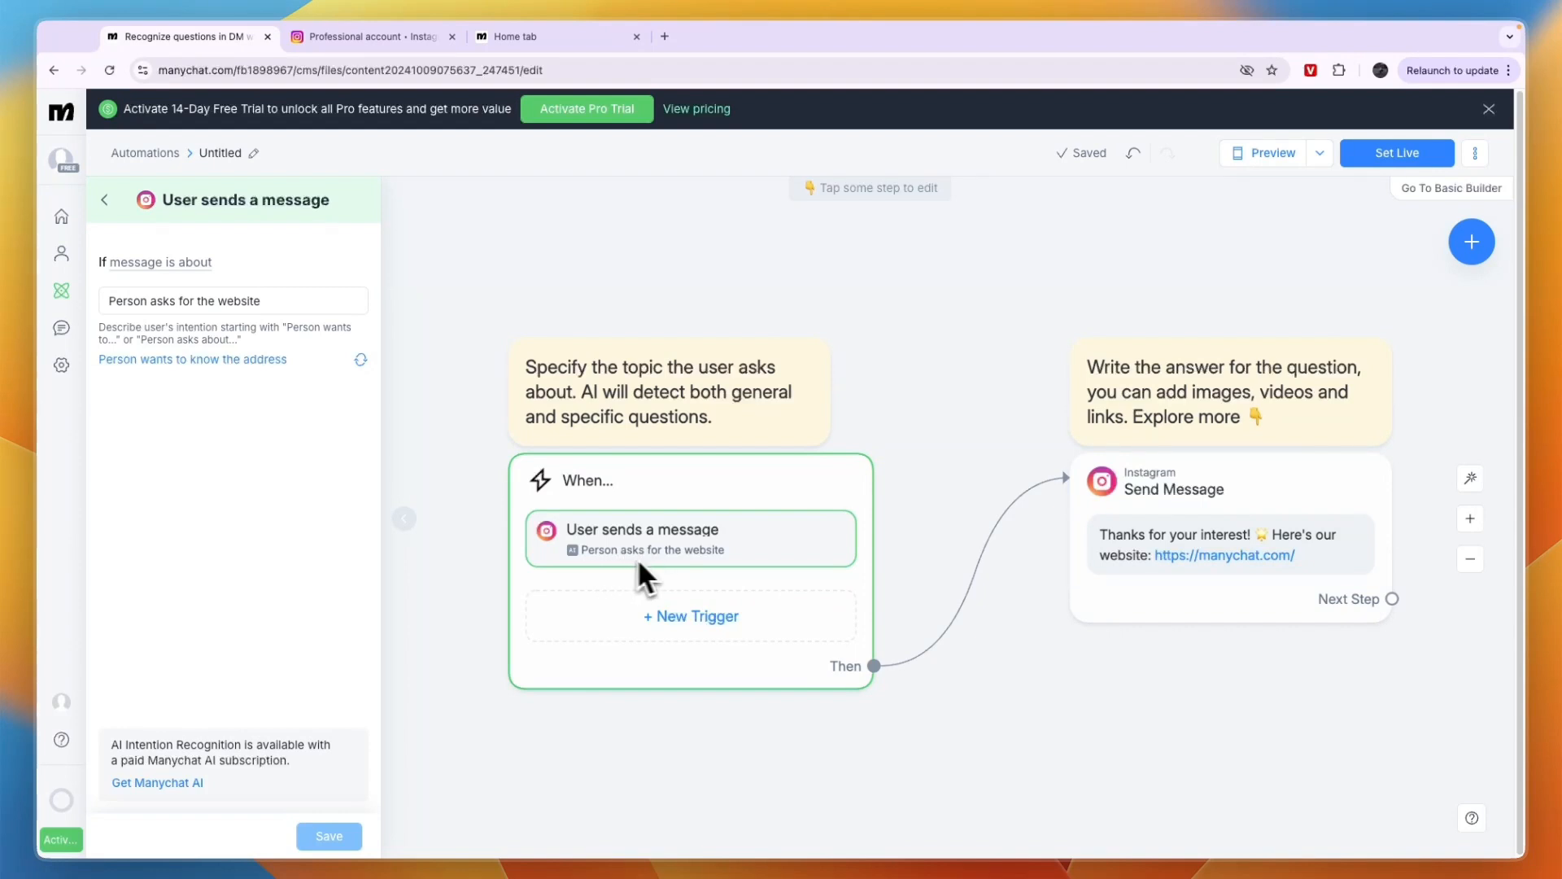
drag(988, 438, 774, 396)
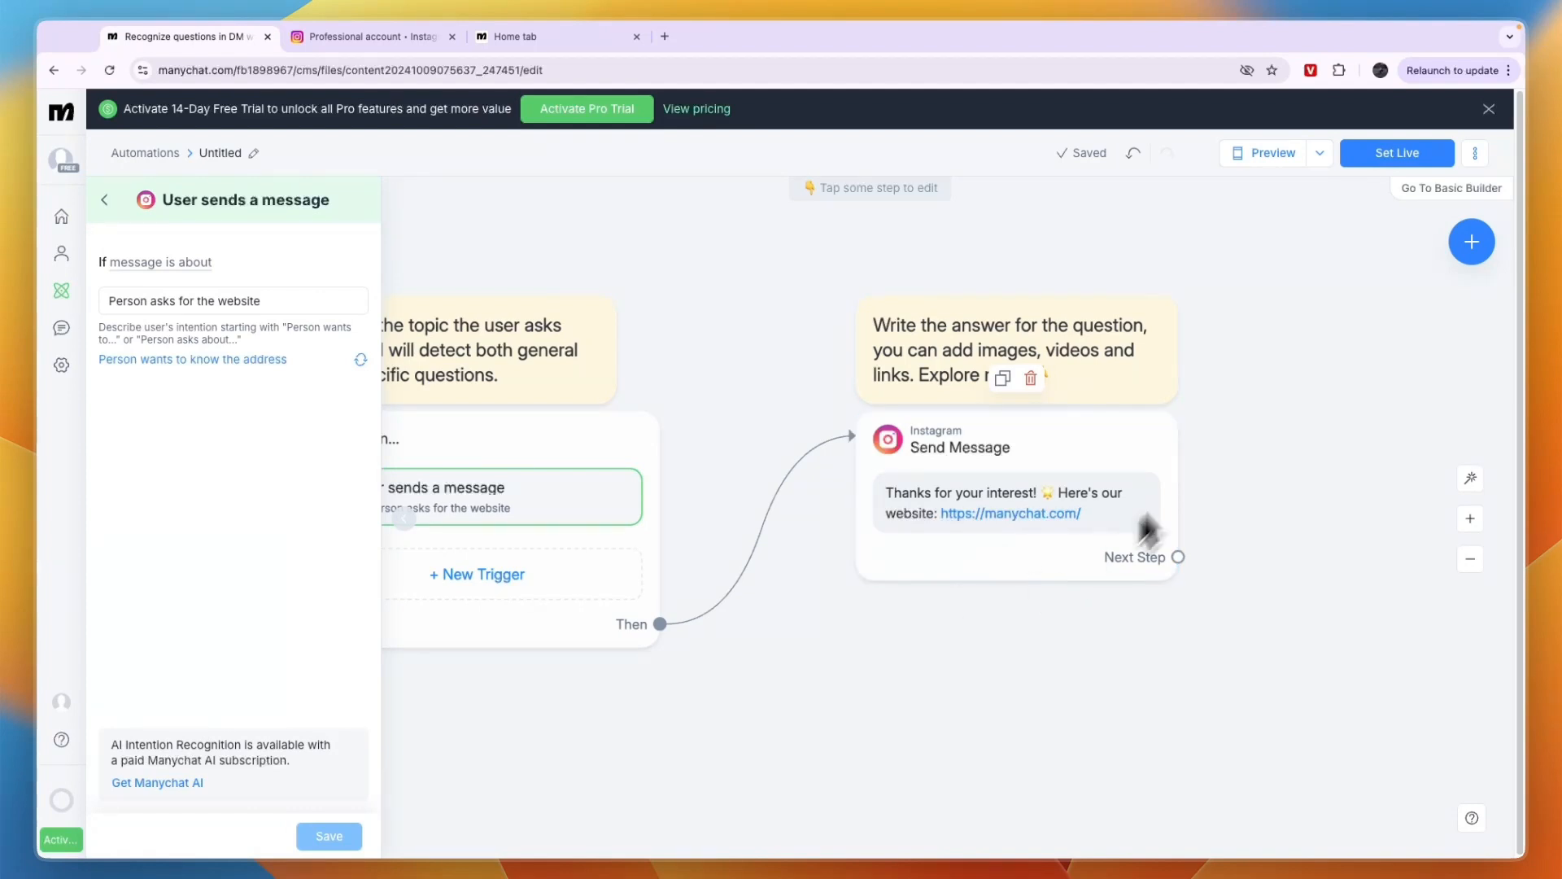
drag(744, 632, 1028, 614)
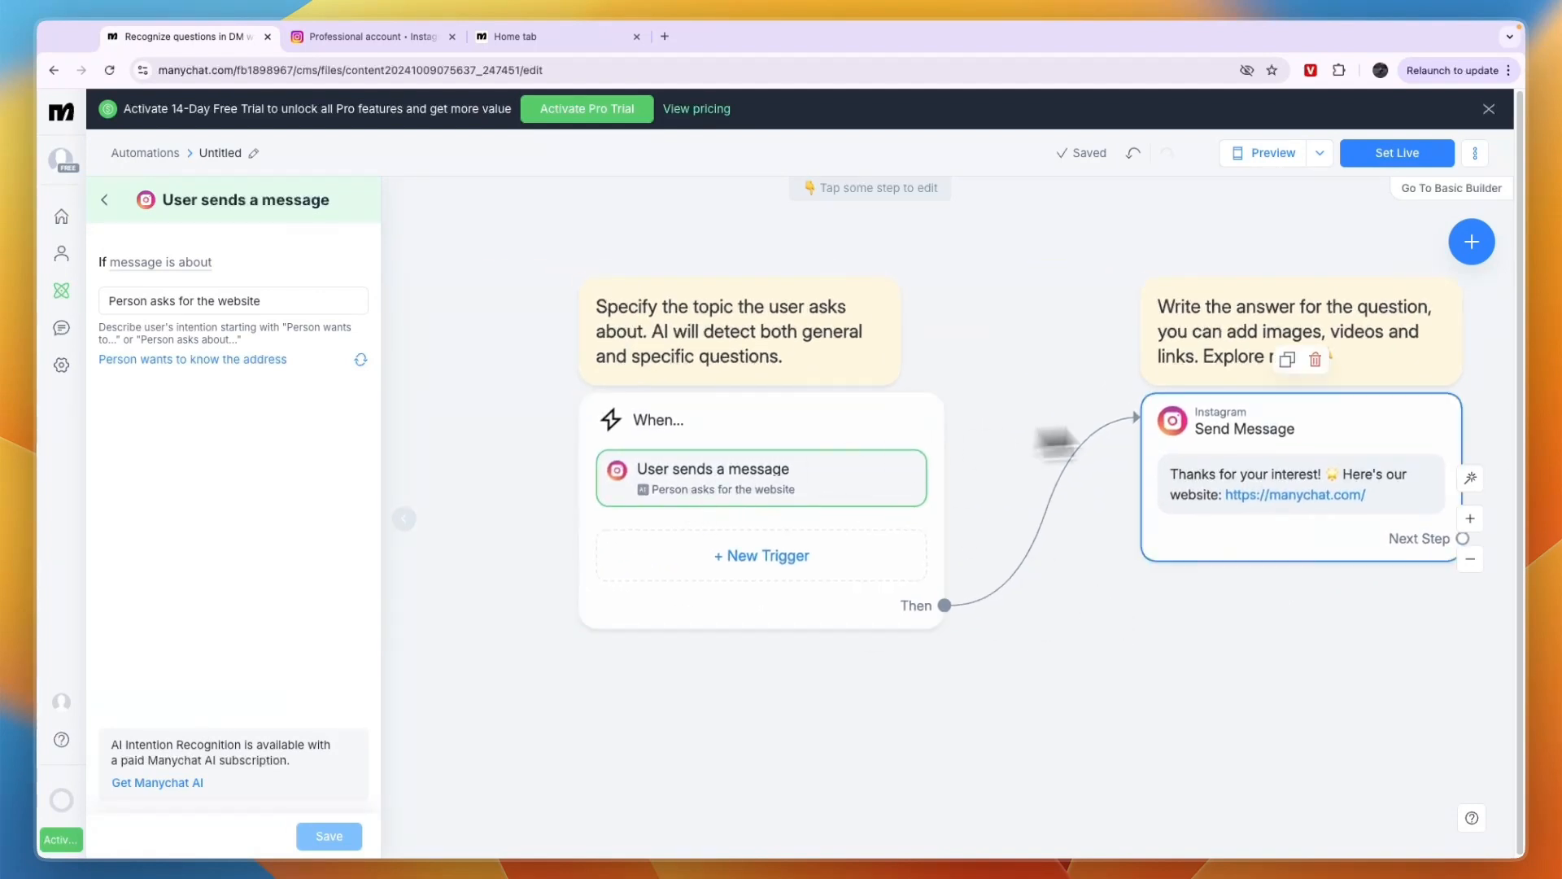
click(132, 155)
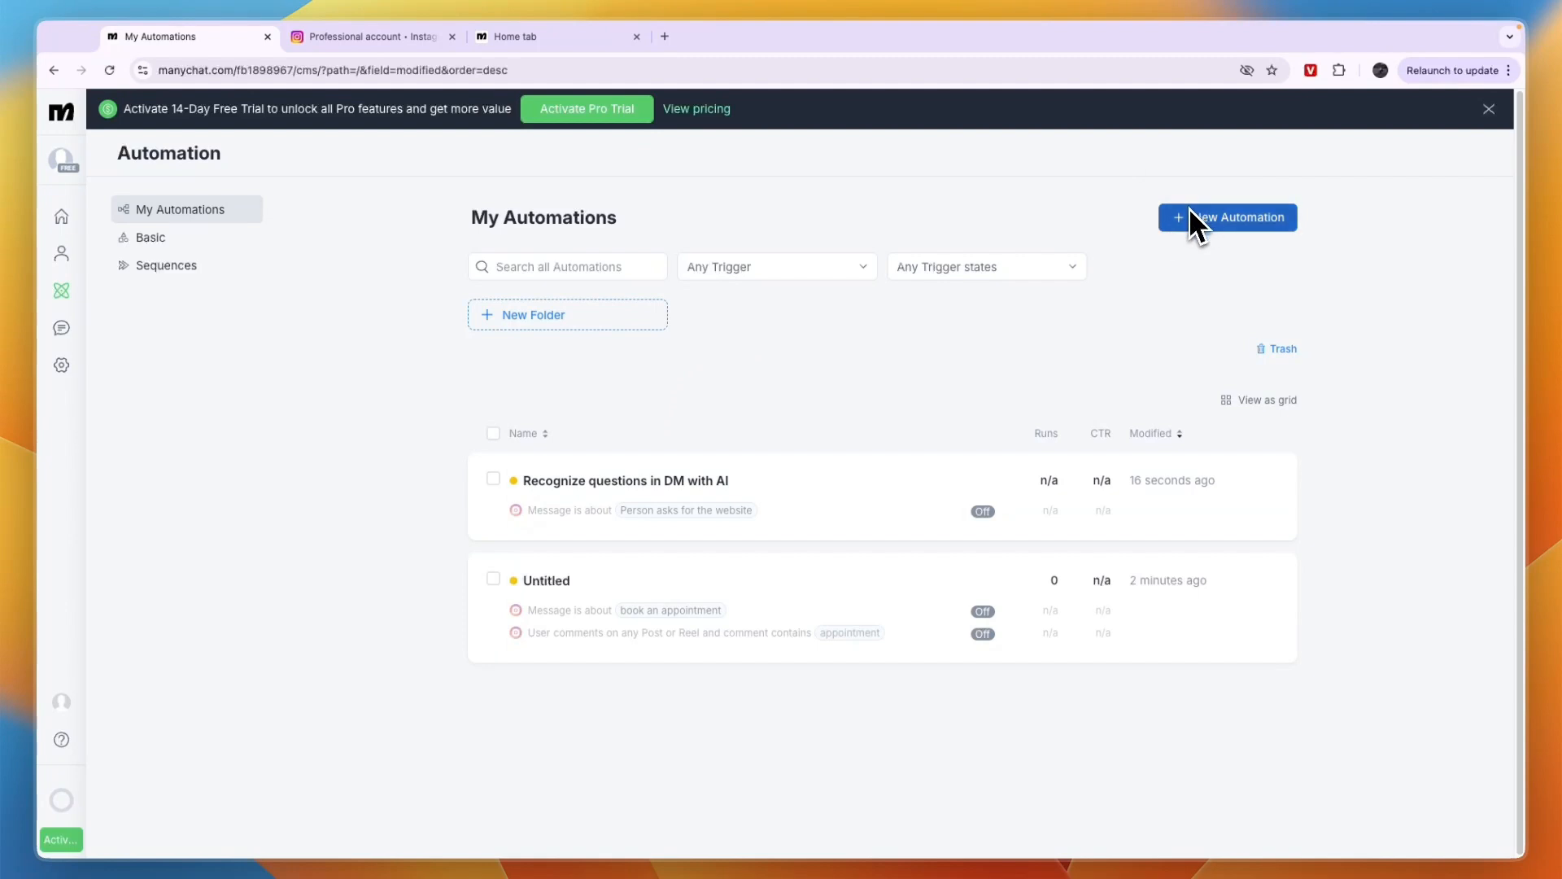
Review the Basic Automations, including Conversation Starters and Story Mention Reply
click(161, 264)
click(169, 238)
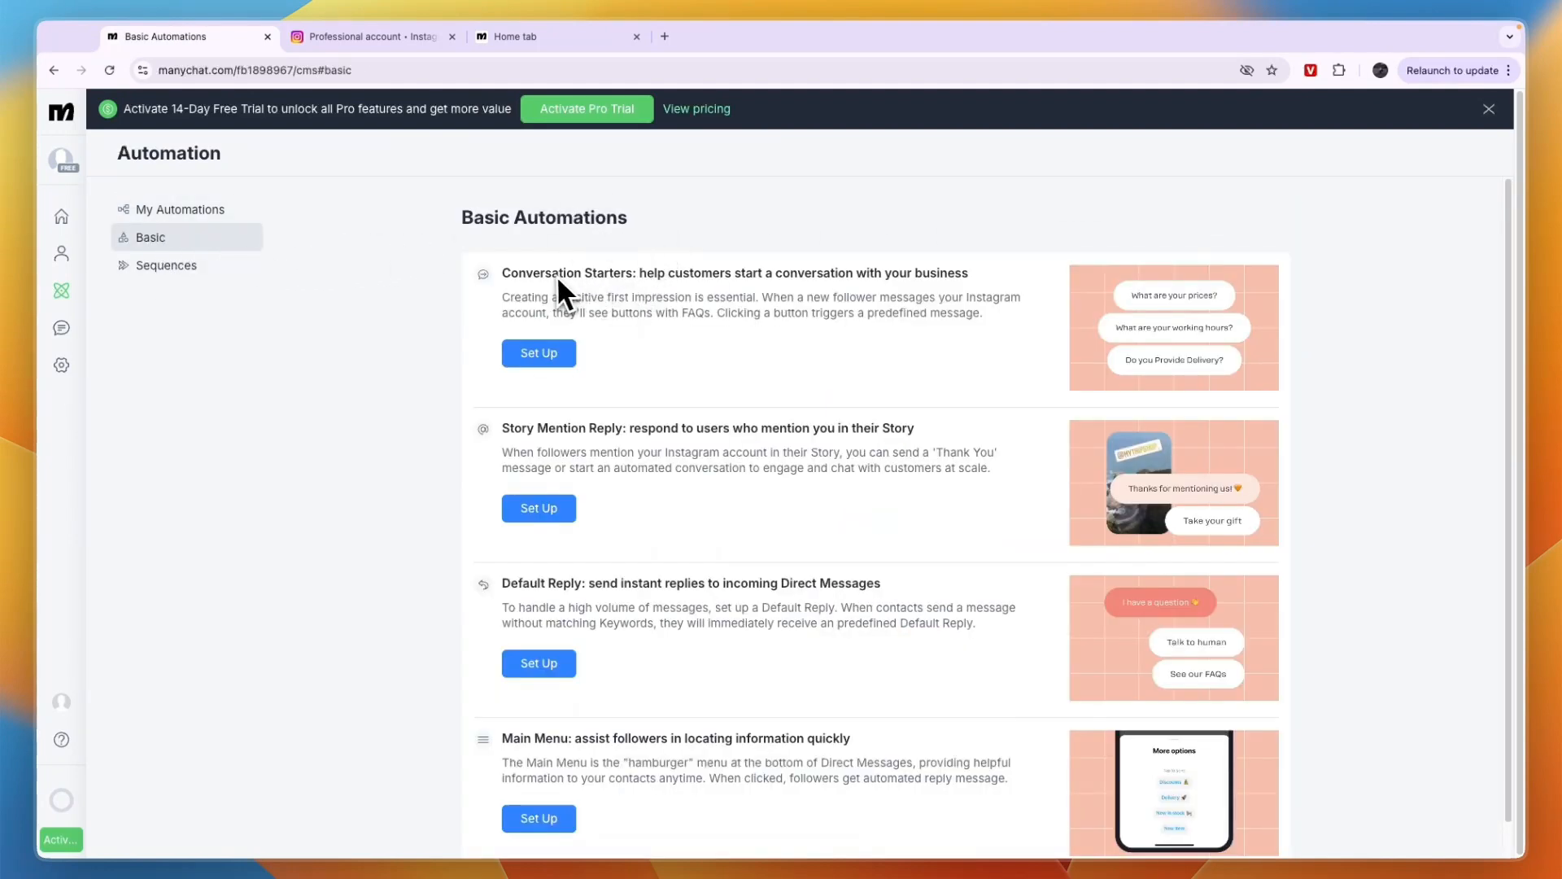
triple_click(521, 271)
click(402, 345)
triple_click(583, 435)
click(524, 457)
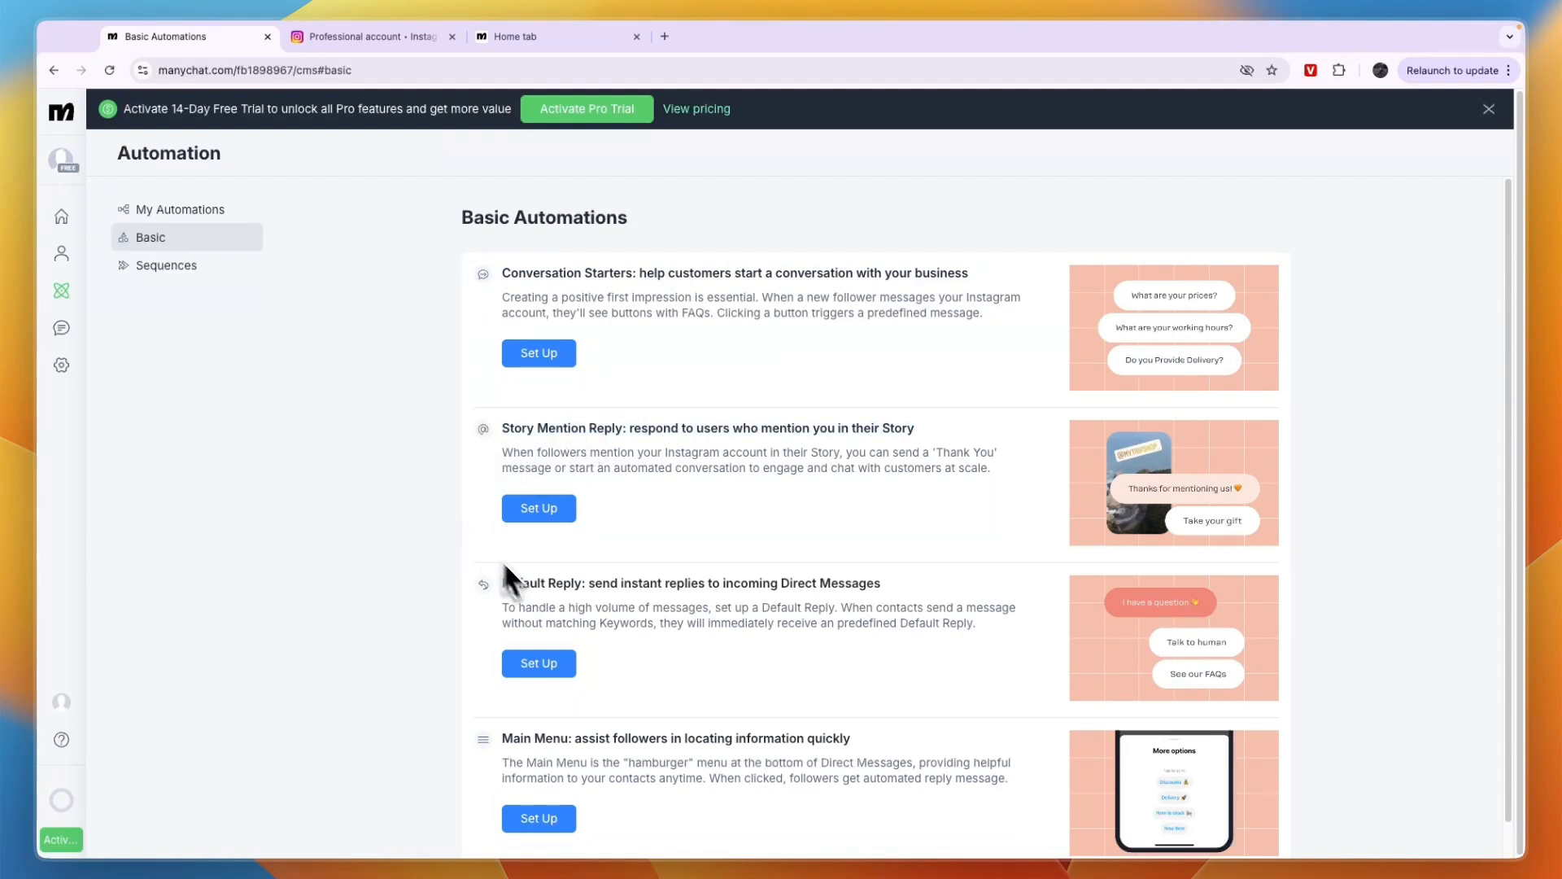
View the Sequences page and its new sequence form, and close the form without creating a sequence
click(186, 271)
click(898, 641)
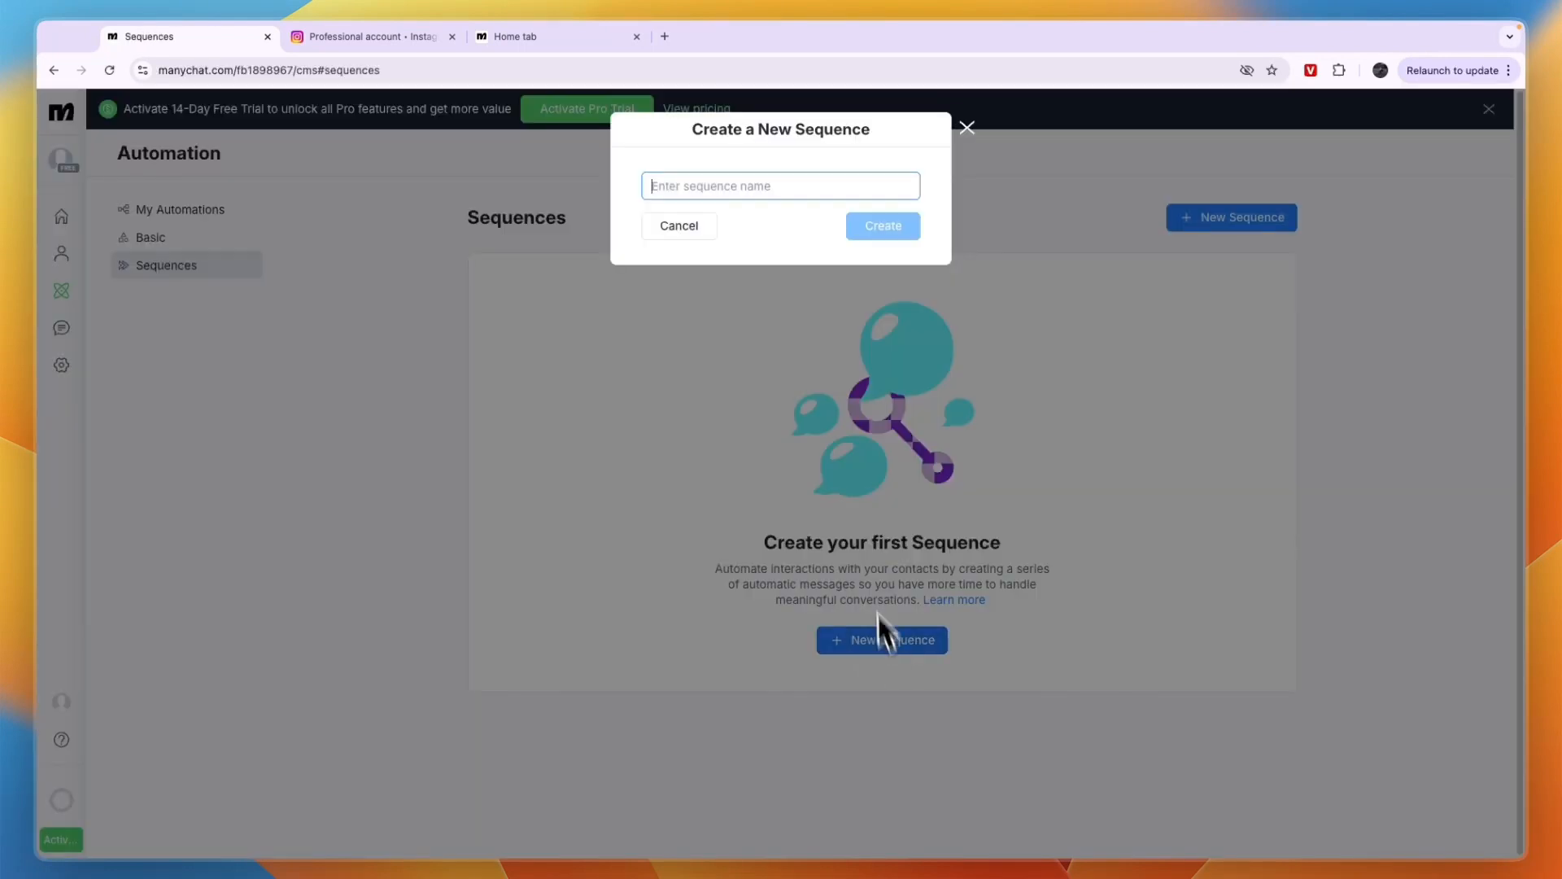
click(966, 127)
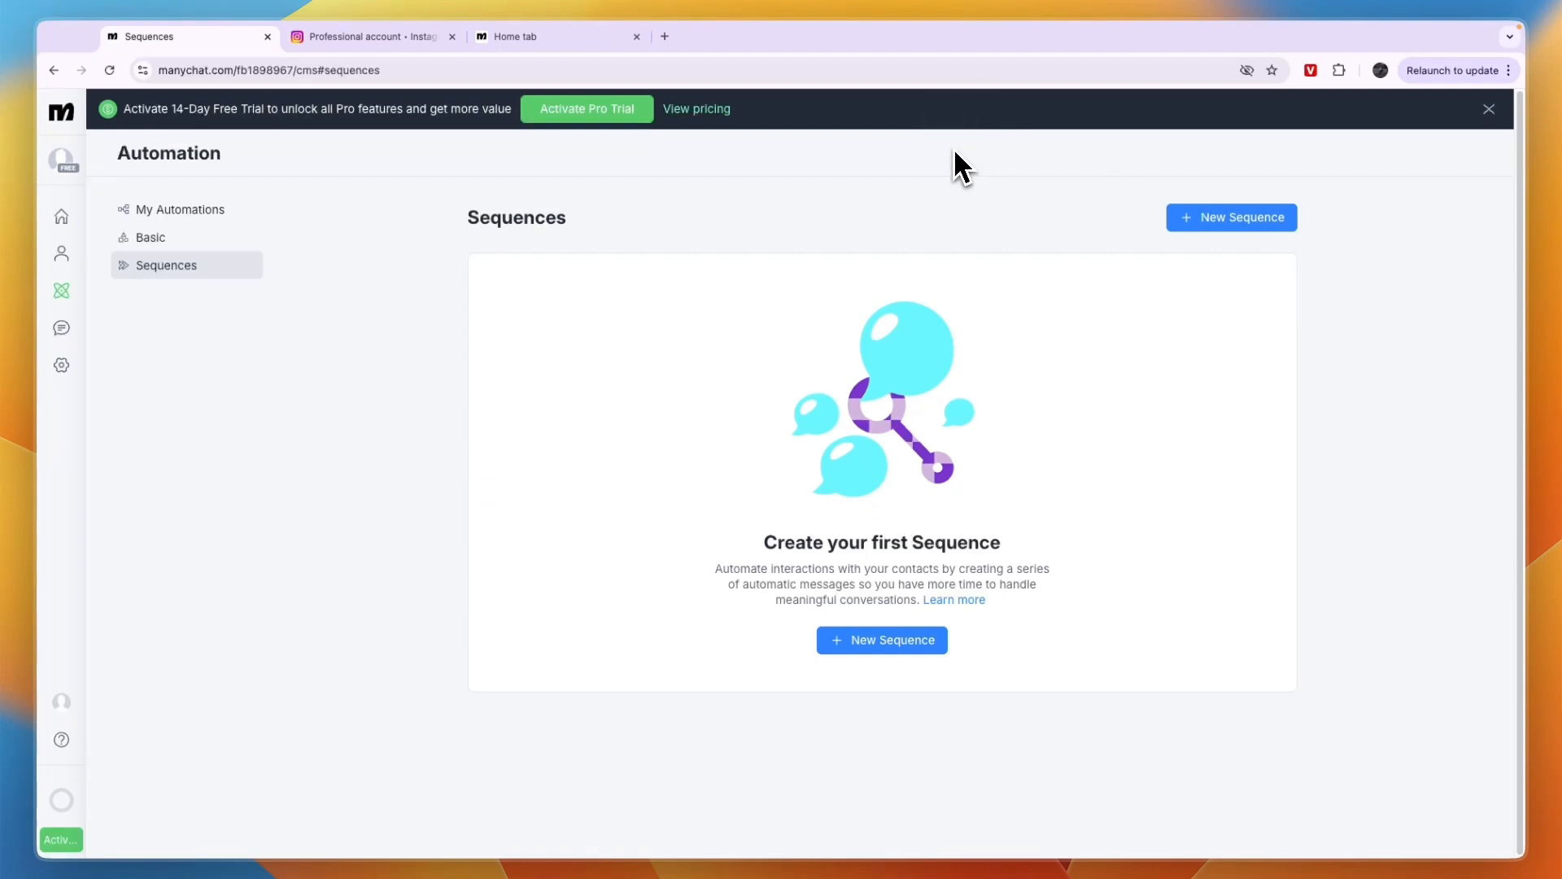
Dismiss the Pro trial banner, return to the Home dashboard and expand the navigation sidebar
click(1489, 108)
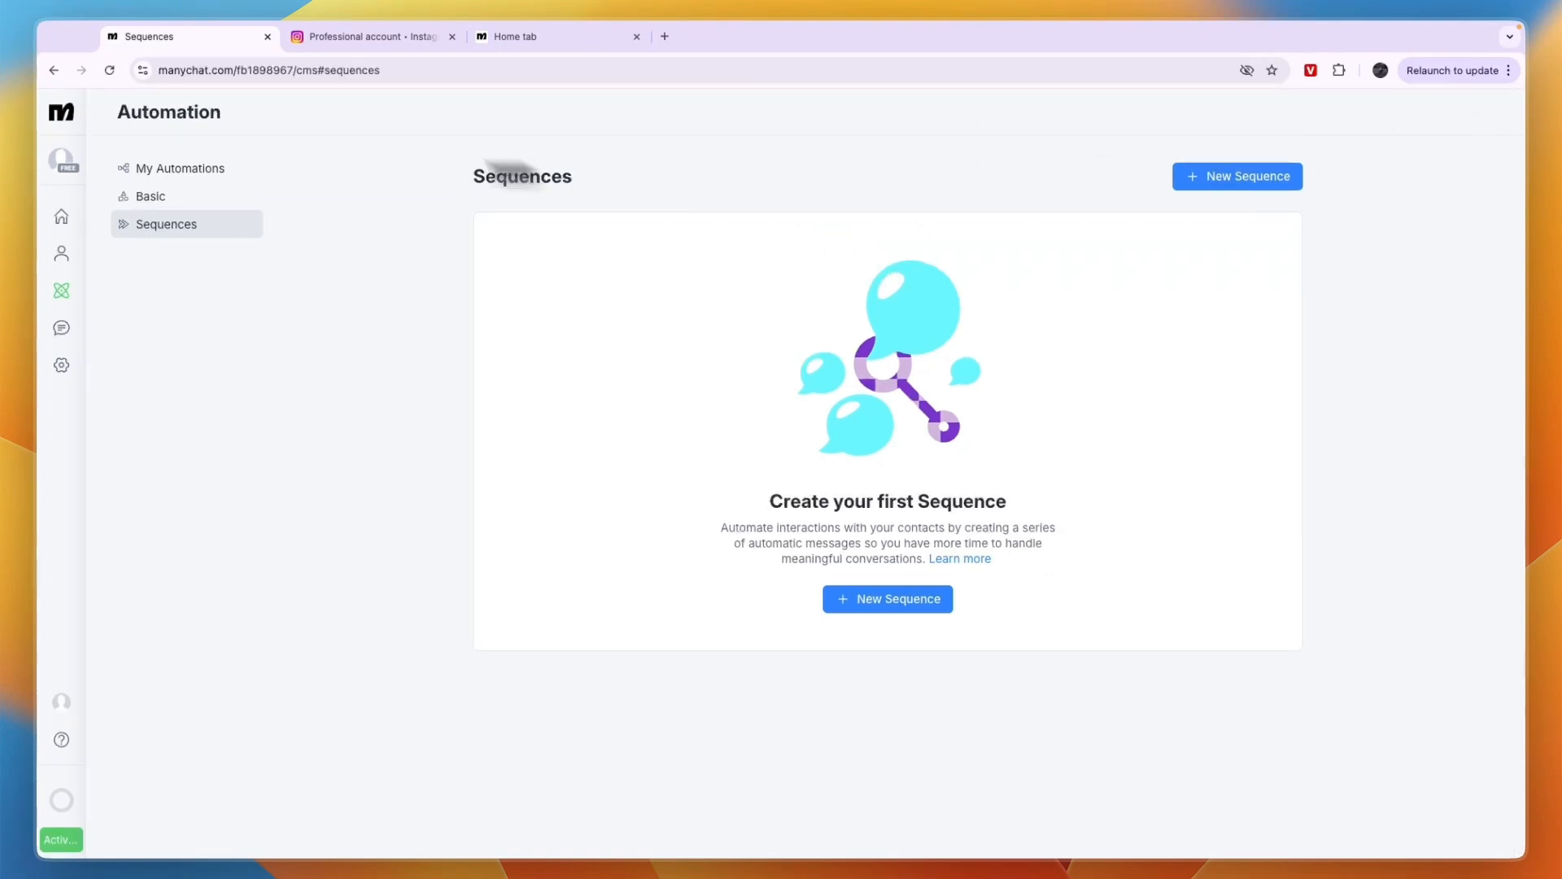
click(65, 114)
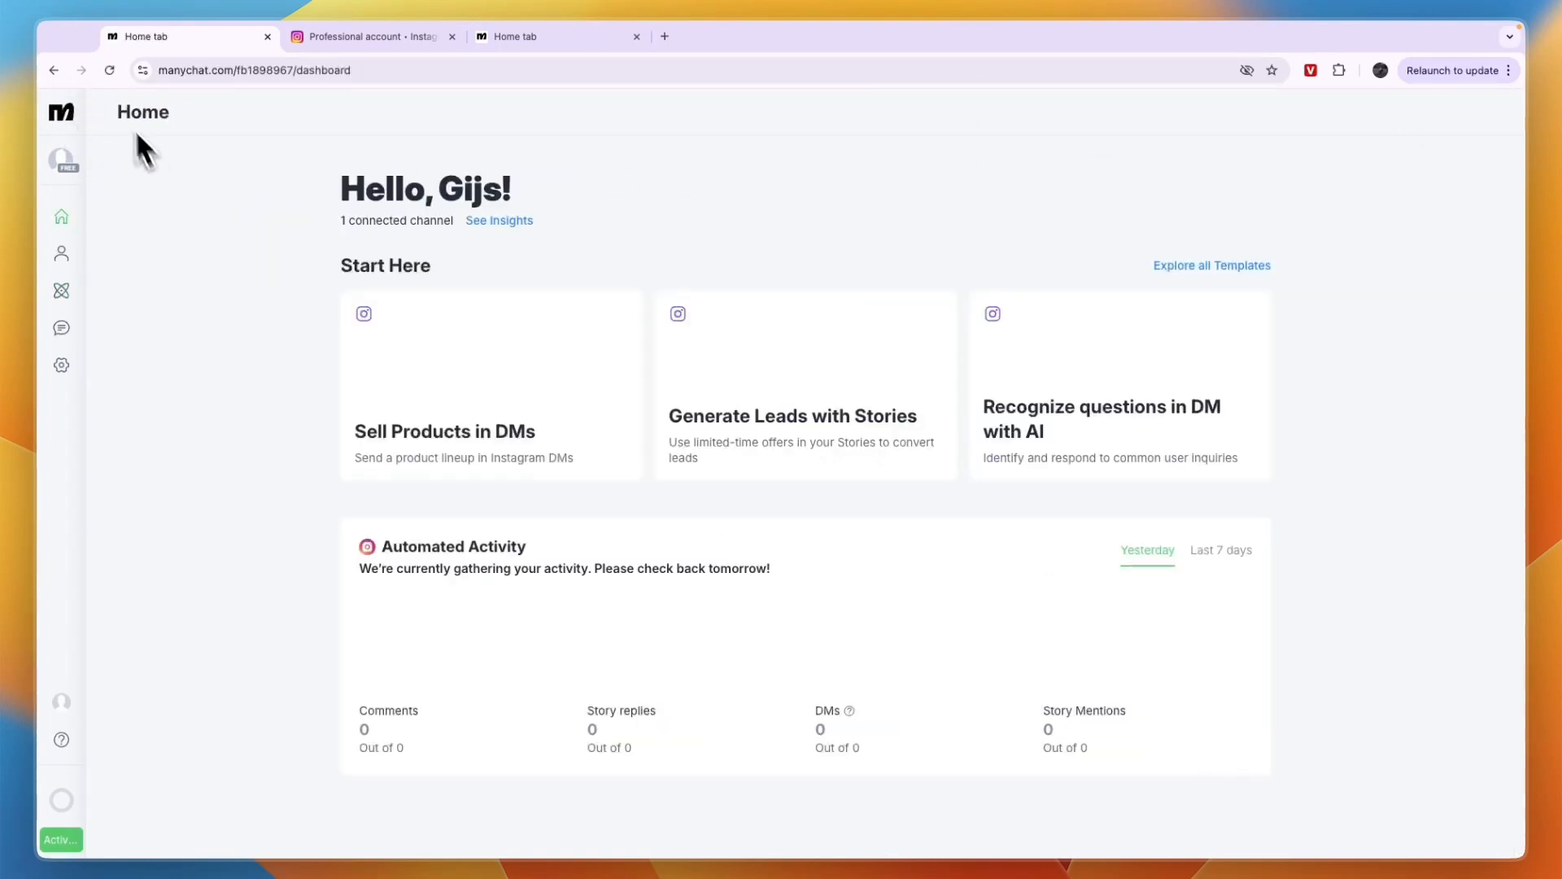
click(89, 114)
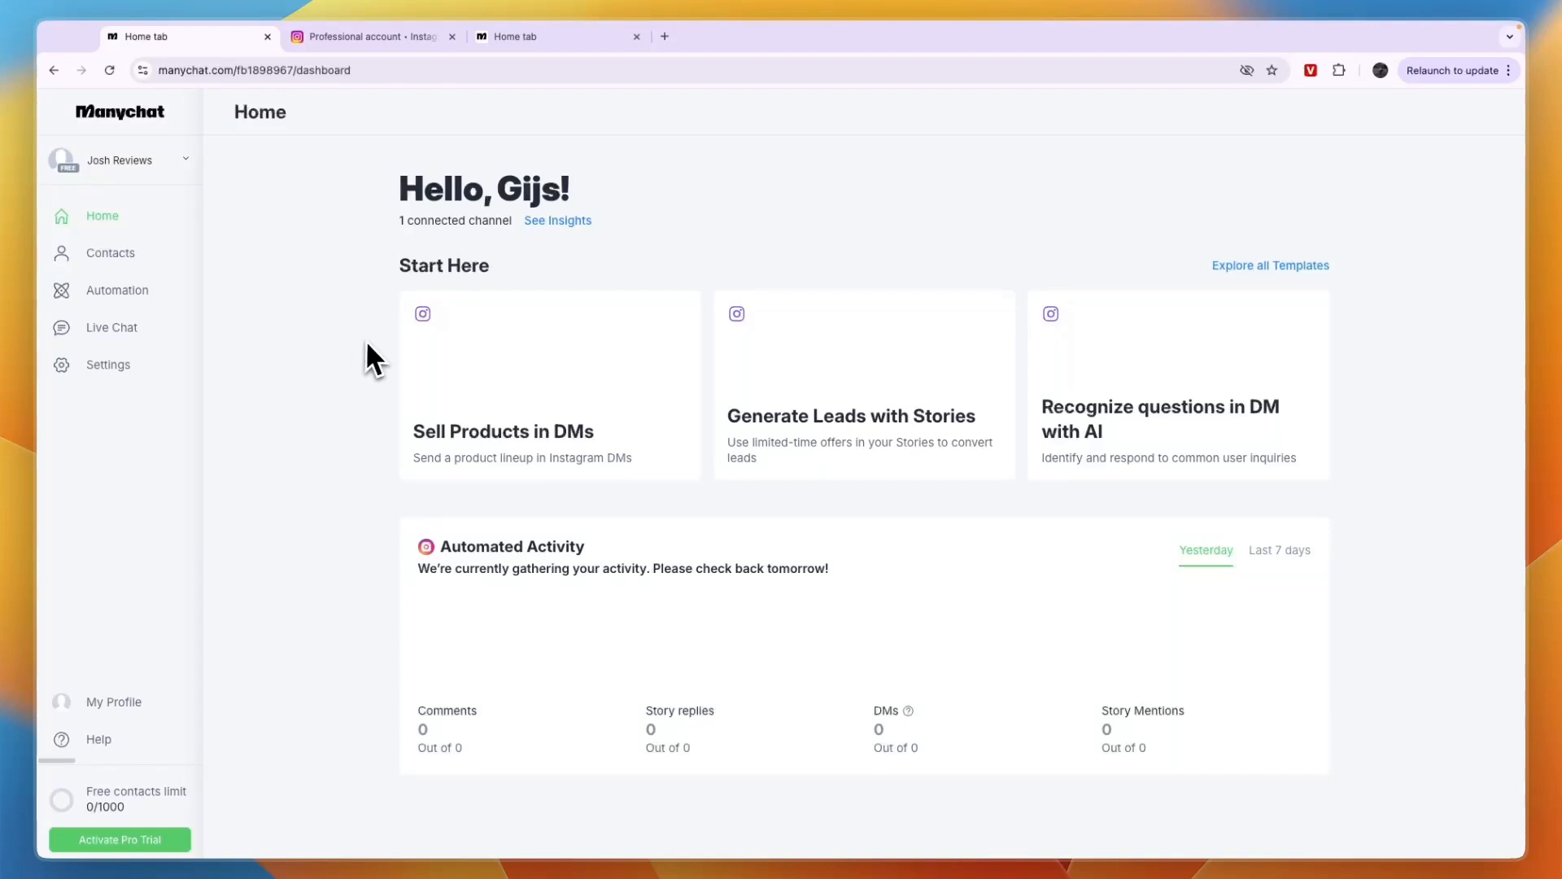